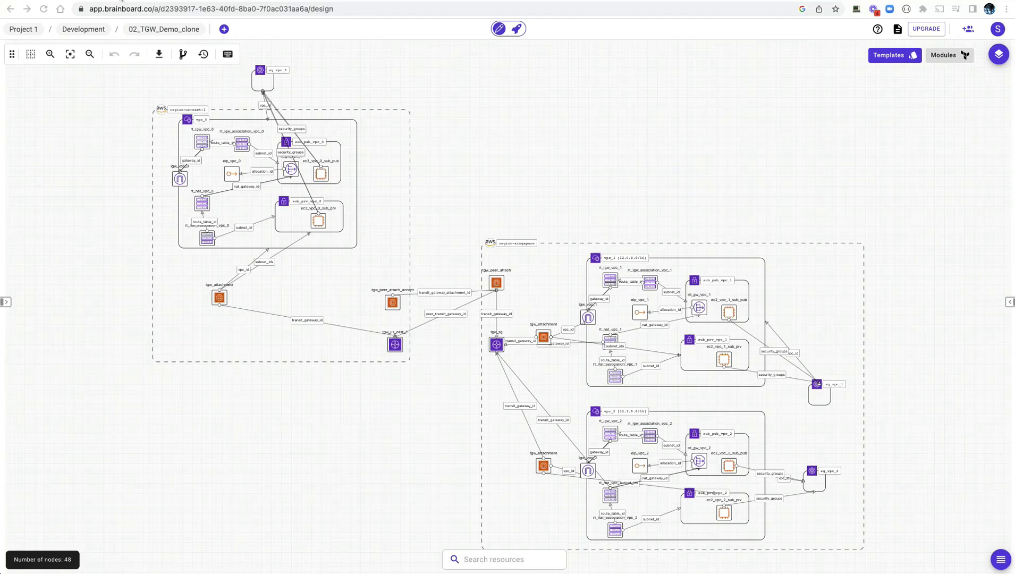
- Switch to the AWS Transit Gateway Demo video on YouTube, highlight its title, and return to the Brainboard diagram
left_click(123, 1)
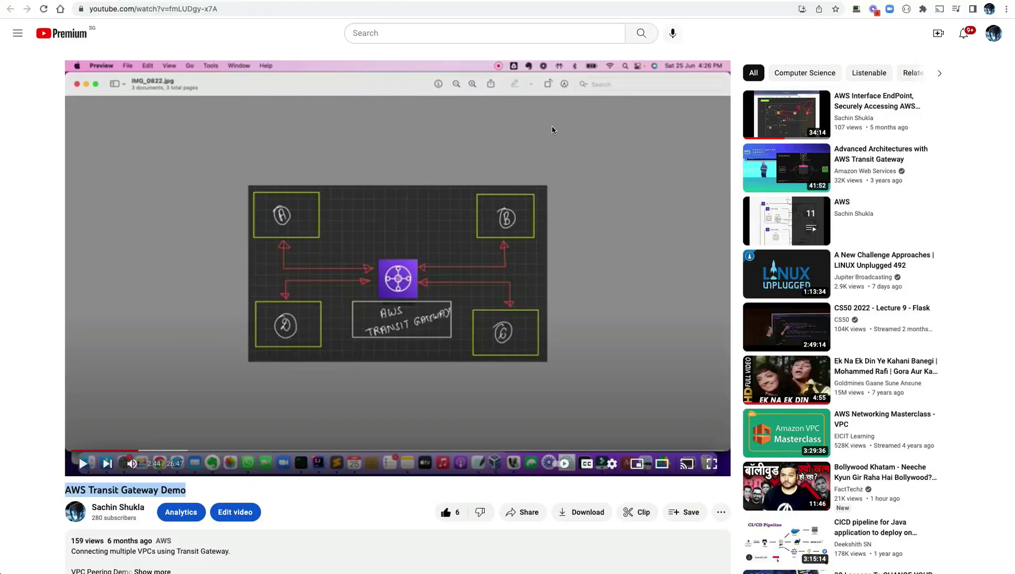
left_click_drag(60, 490, 179, 504)
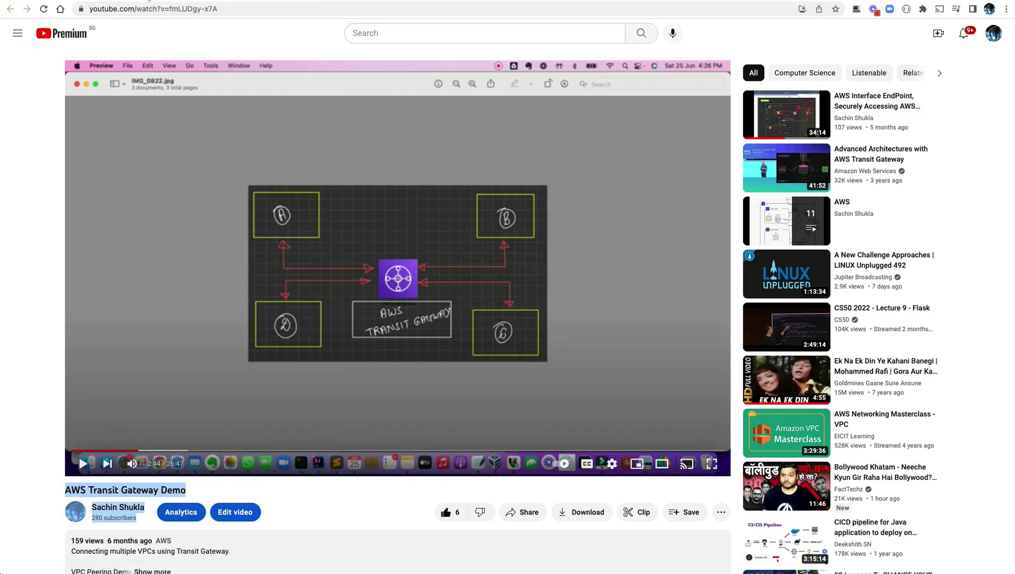
left_click(149, 2)
left_click(686, 154)
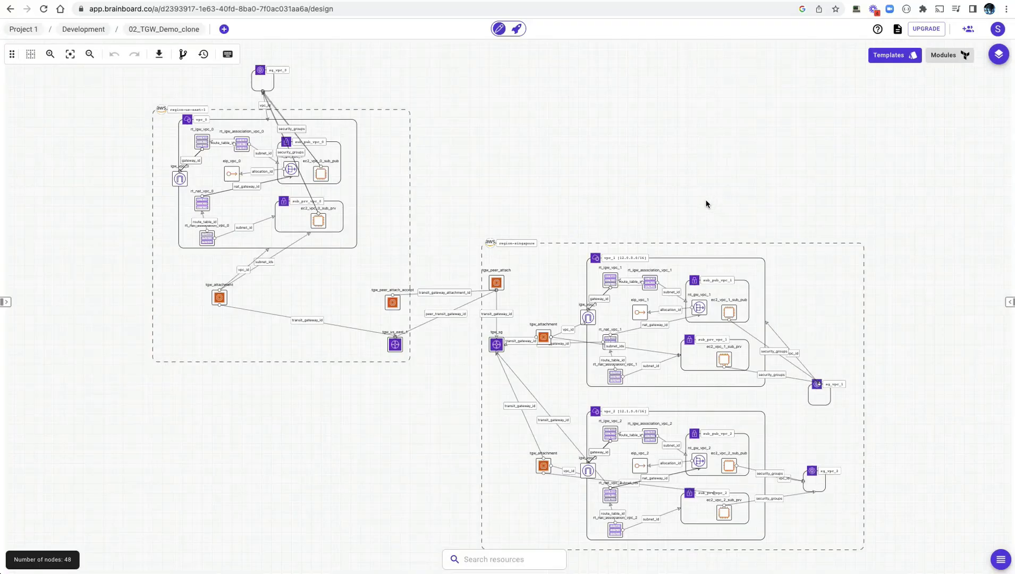
- Examine the region-singapore area of the diagram with vpc_1, vpc_2 and the tgw_sg transit gateway
scroll(705, 204, "up", 5)
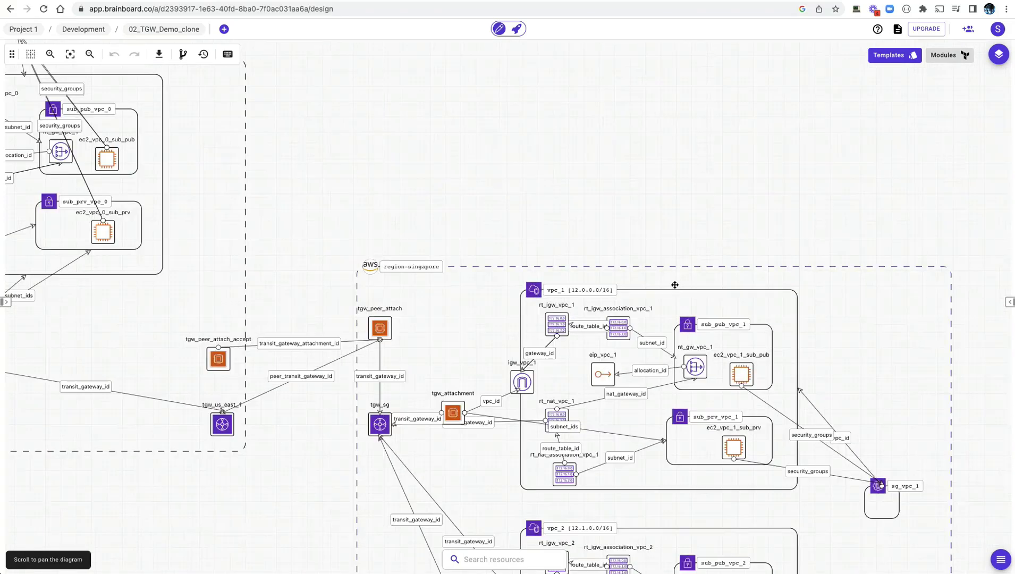
scroll(675, 284, "down", 2)
scroll(675, 285, "down", 3)
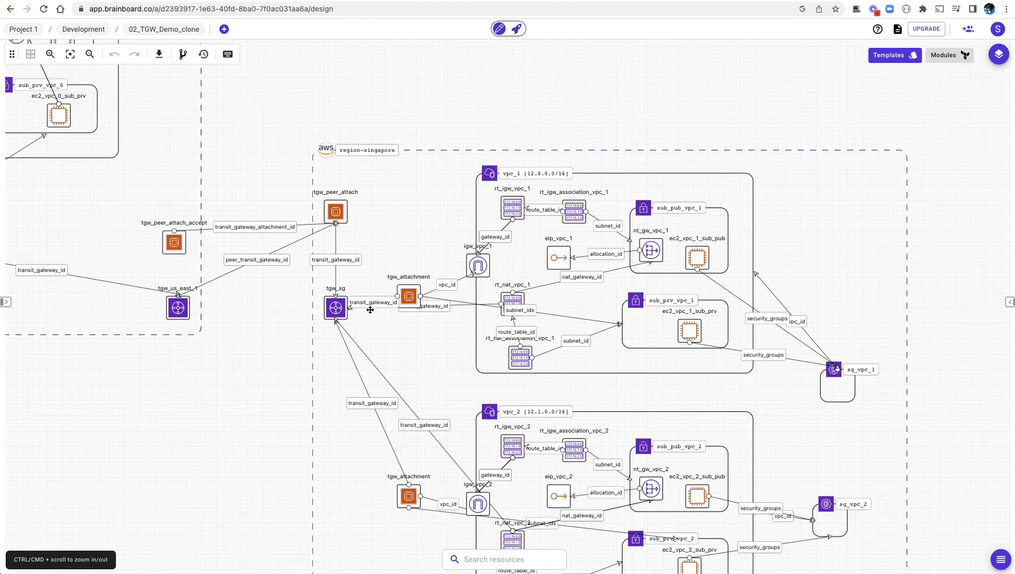
scroll(370, 310, "down", 2)
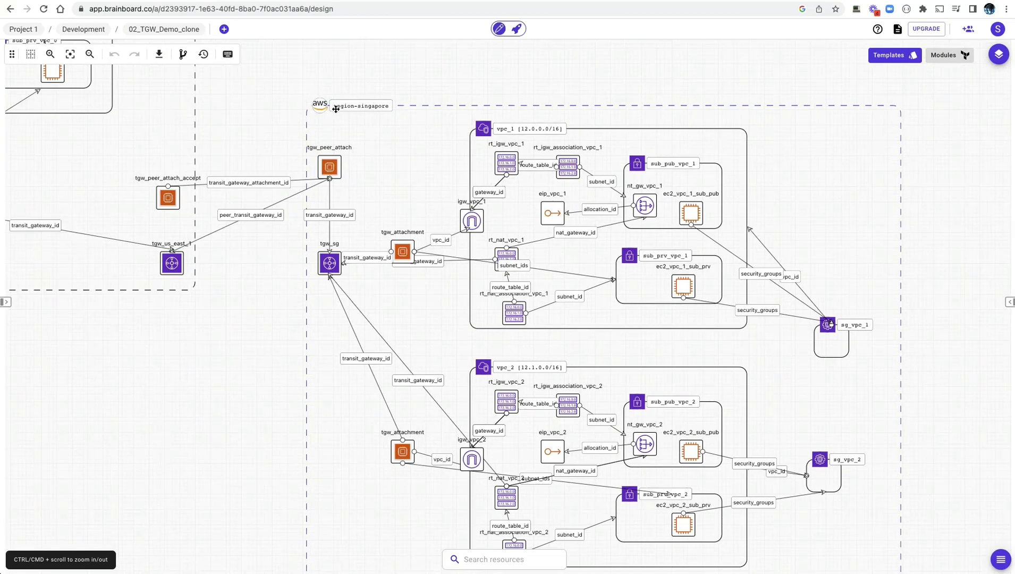
scroll(336, 109, "down", 1)
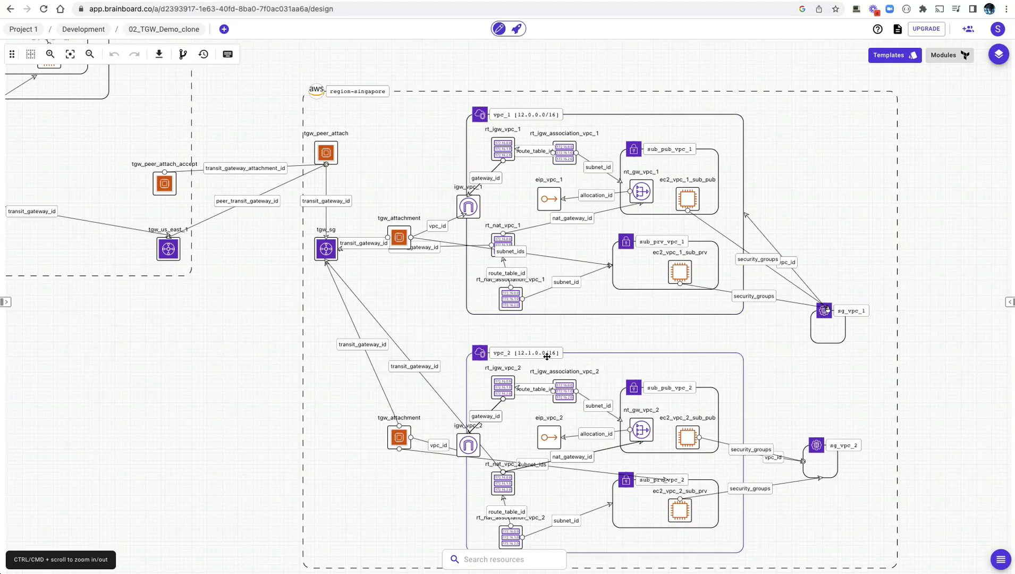
scroll(262, 125, "up", 3)
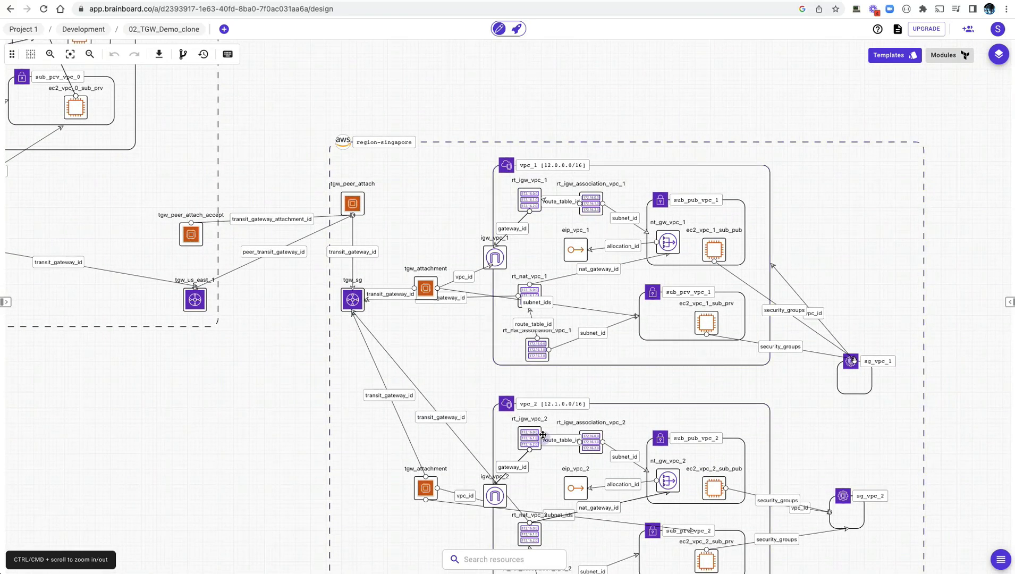
- Examine the region-us-east-1 area with vpc_0, its subnets, security group and tgw_us_east_1 transit gateway
scroll(193, 314, "left", 5)
scroll(193, 314, "up", 8)
scroll(193, 314, "left", 8)
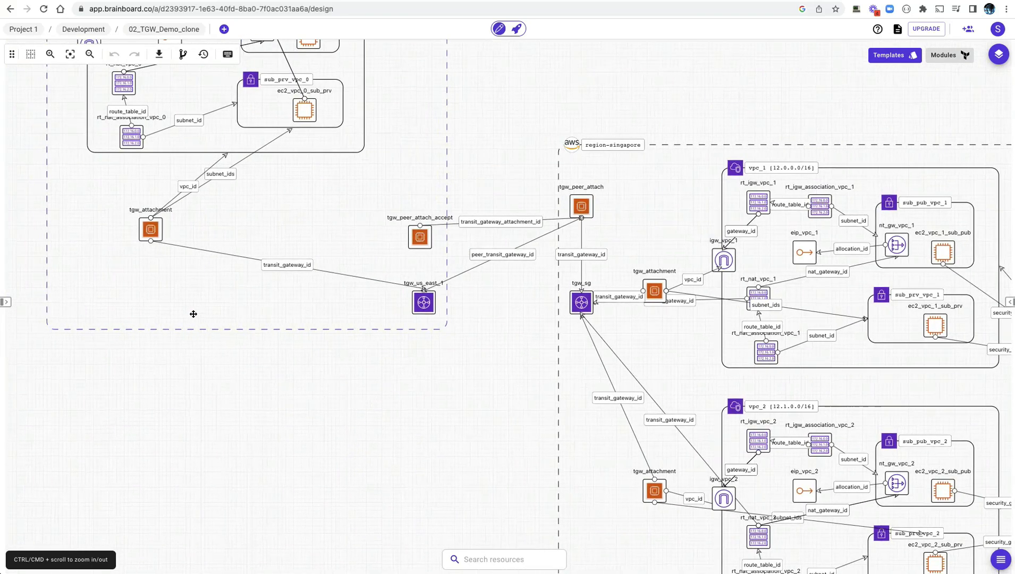
scroll(193, 313, "right", 1)
scroll(193, 313, "down", 1)
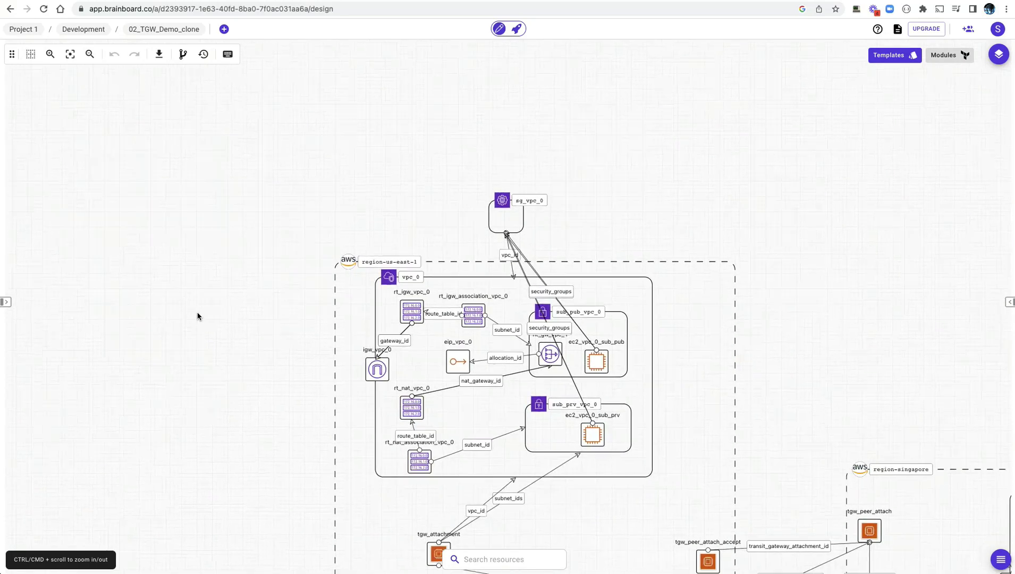
scroll(411, 260, "down", 2)
scroll(411, 260, "right", 2)
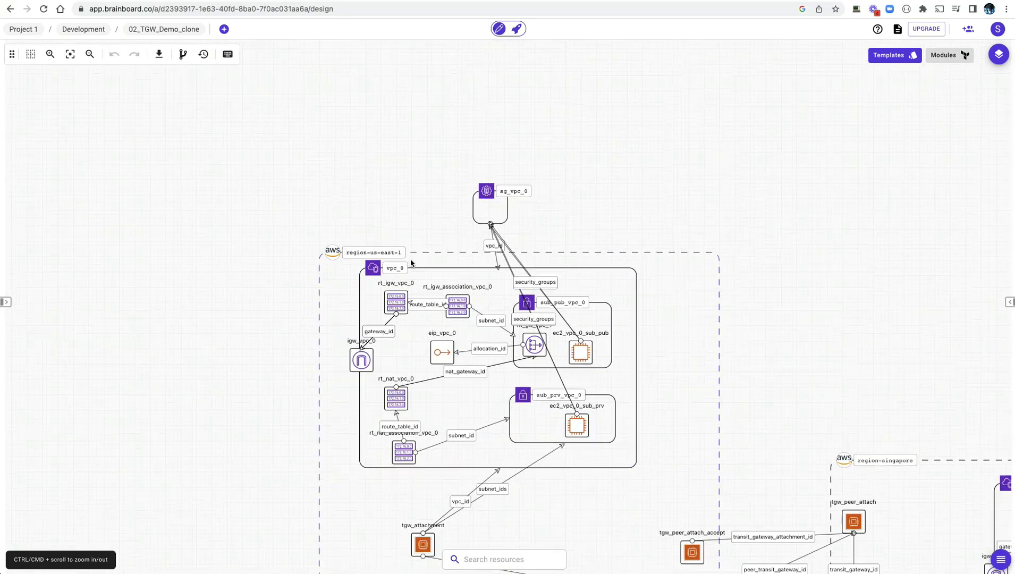
scroll(412, 261, "down", 1)
scroll(411, 261, "right", 1)
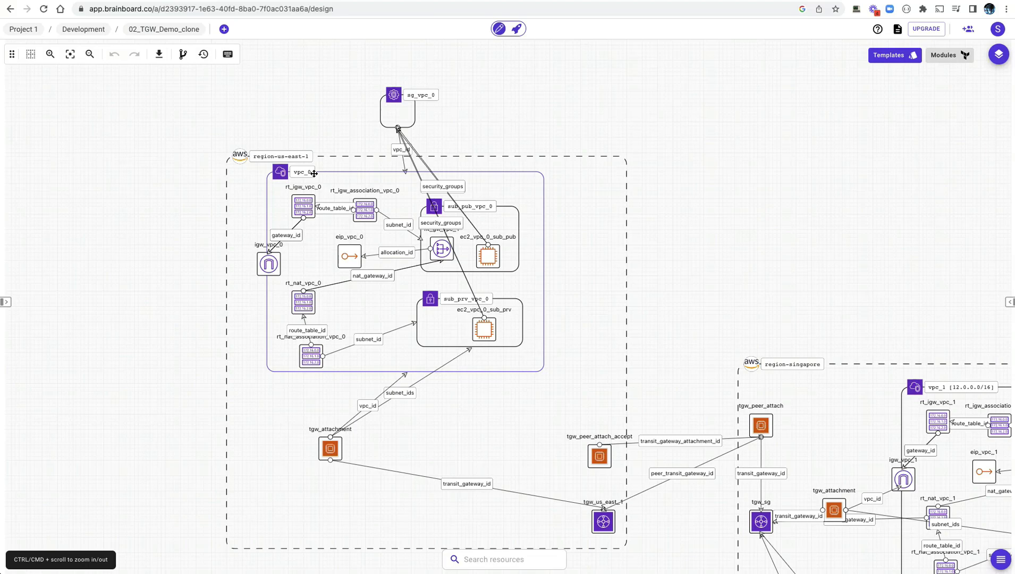
scroll(479, 213, "down", 1)
scroll(479, 213, "right", 2)
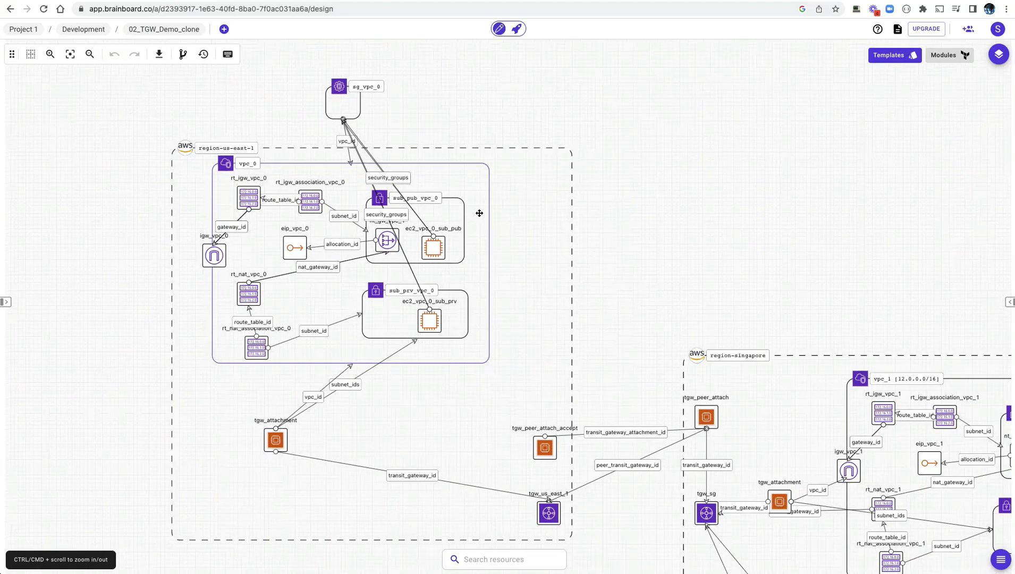
- Follow the transit gateway peering from us-east-1 back to region-singapore and review both VPCs there
scroll(480, 213, "right", 5)
scroll(479, 213, "down", 2)
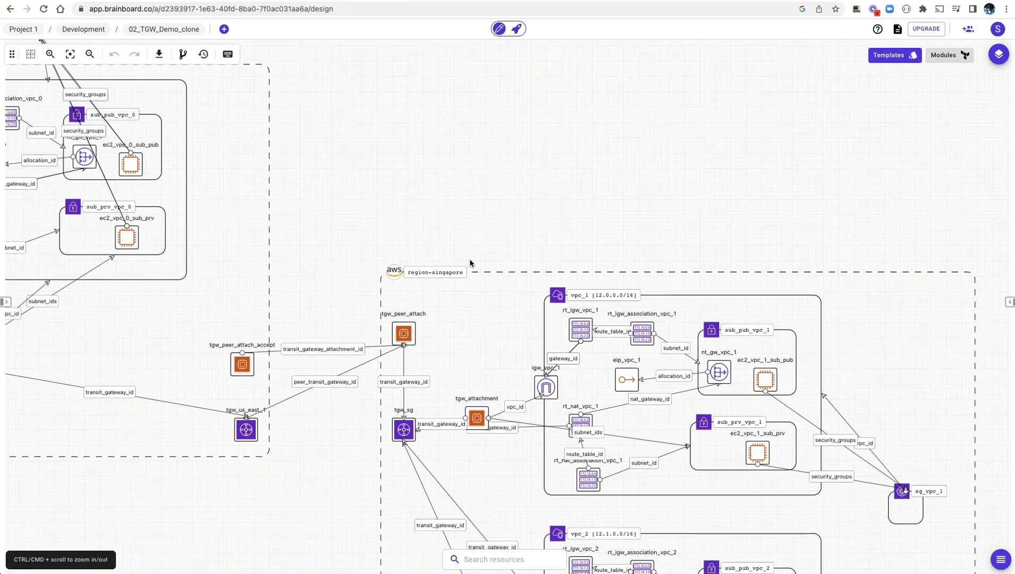
scroll(470, 260, "down", 5)
scroll(470, 261, "right", 3)
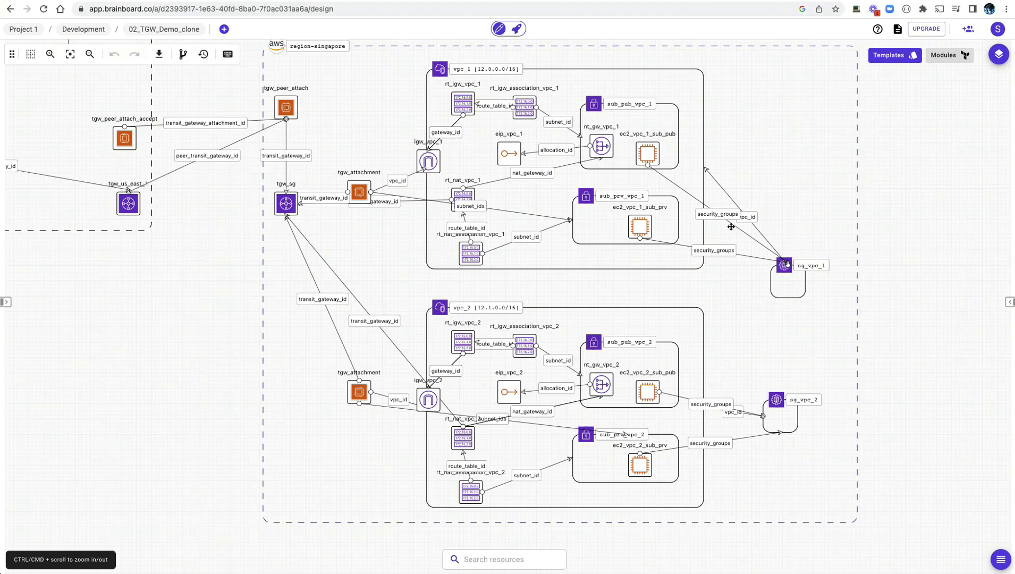
scroll(505, 194, "up", 2)
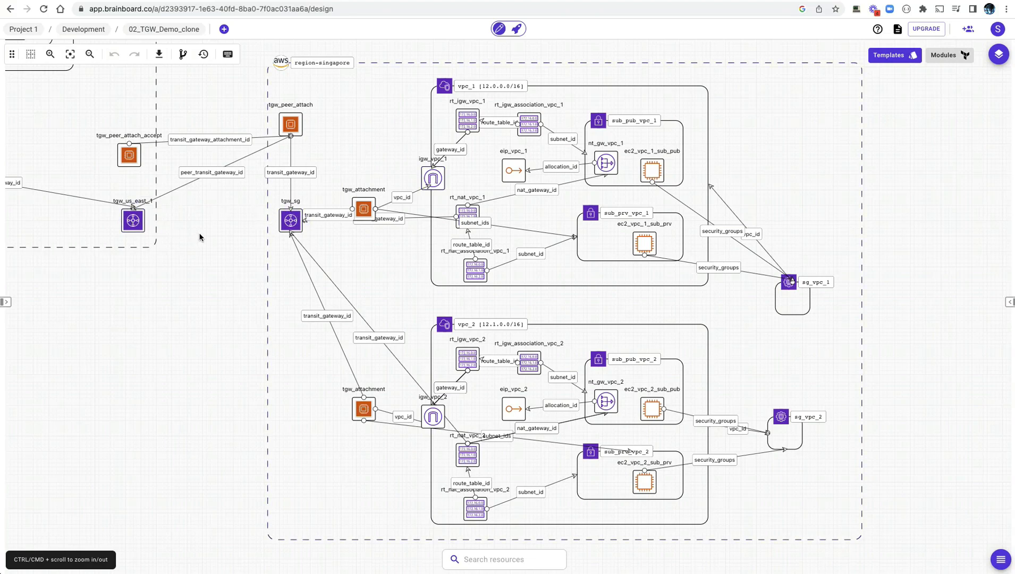
- Open the configuration of the rt_nat_vpc_1 route table and check the CIDR block of its first route under the advanced settings
left_click(291, 223)
left_click(476, 209)
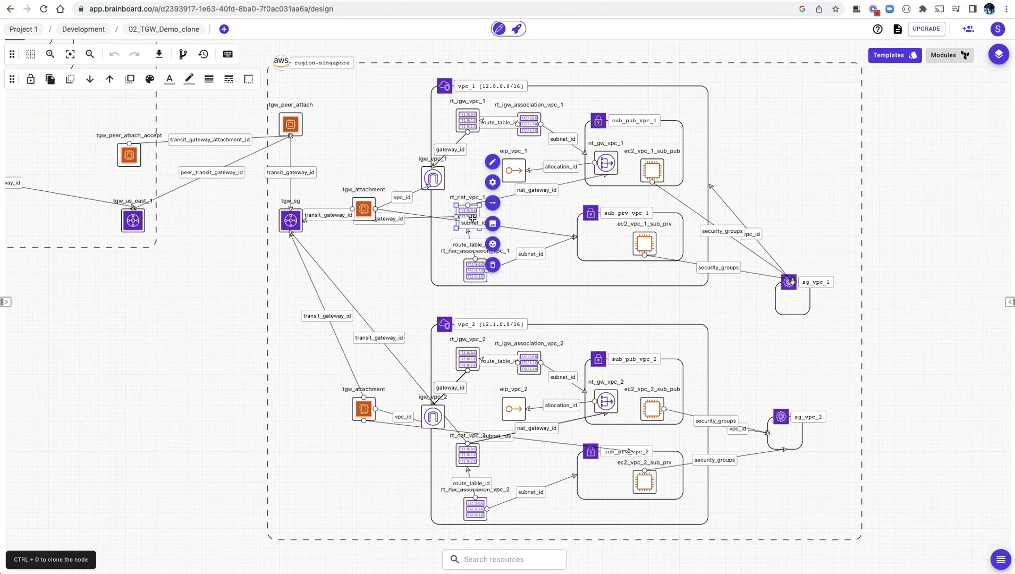
left_click(492, 184)
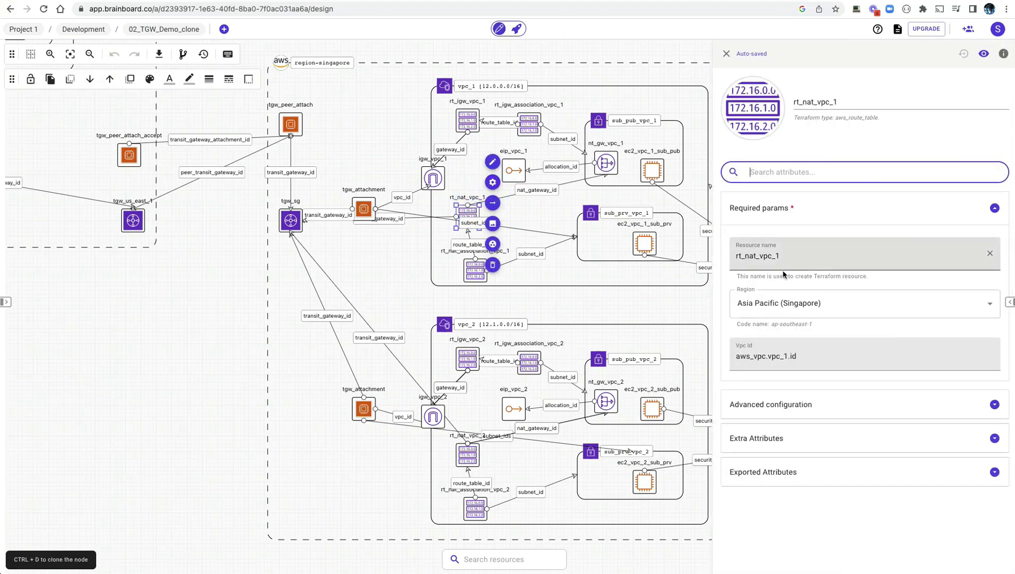
left_click(784, 405)
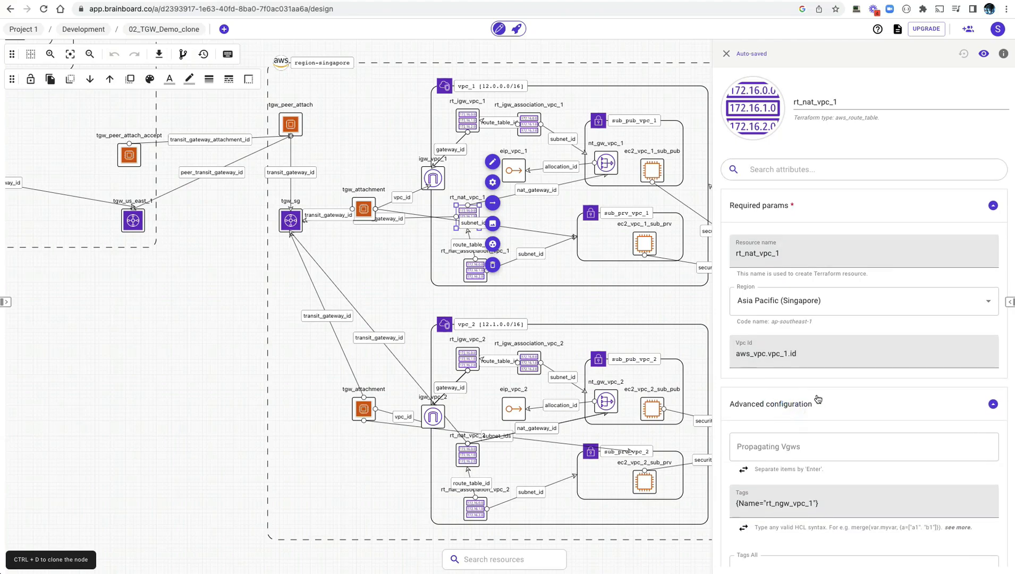
scroll(815, 395, "down", 7)
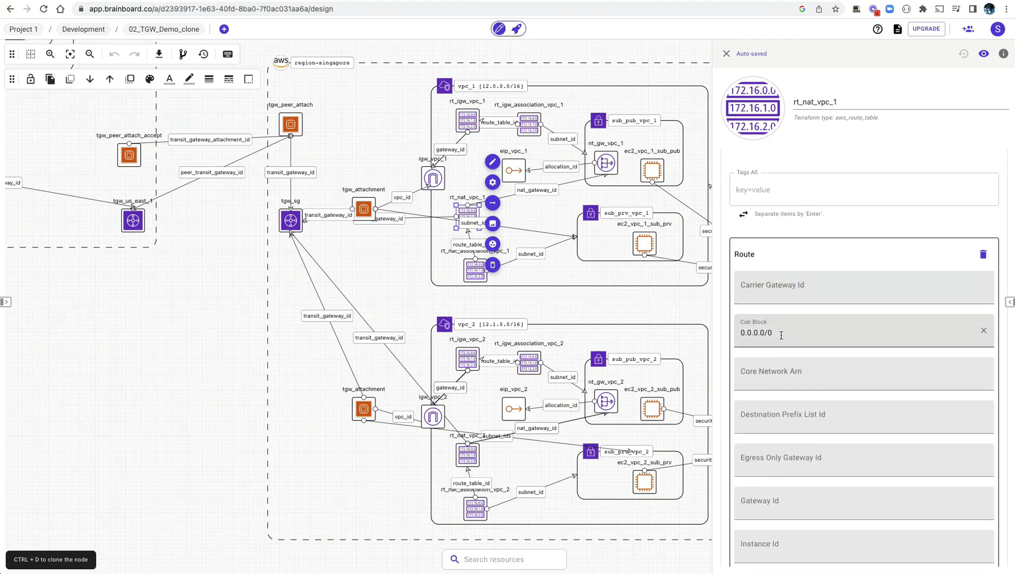
left_click(780, 334)
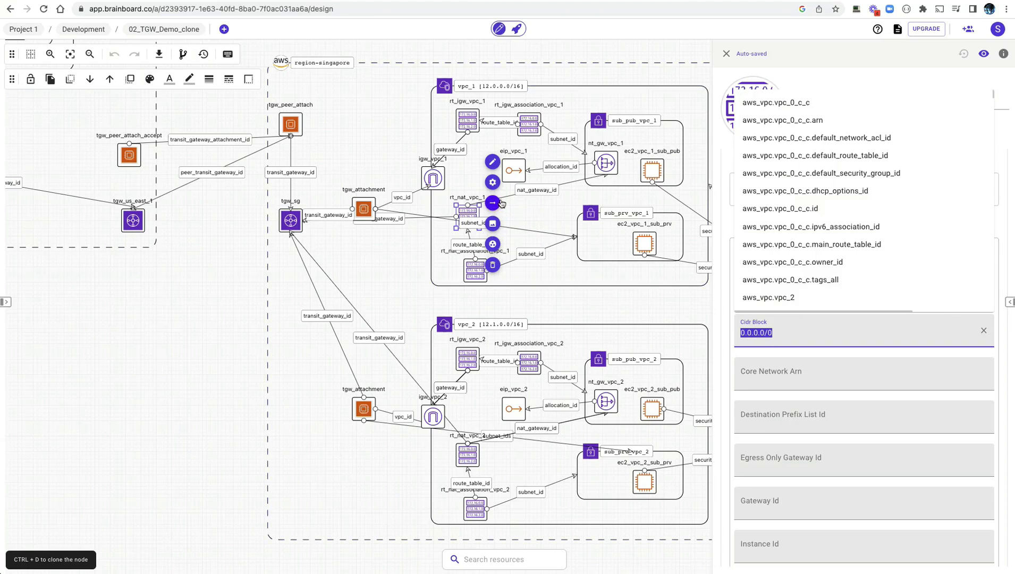
scroll(811, 436, "down", 5)
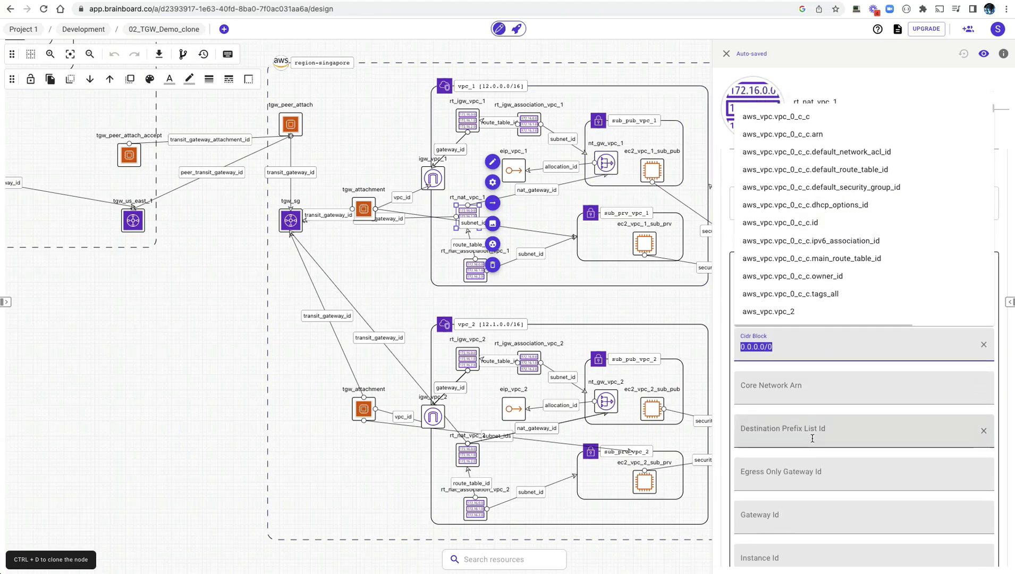
scroll(806, 309, "up", 3)
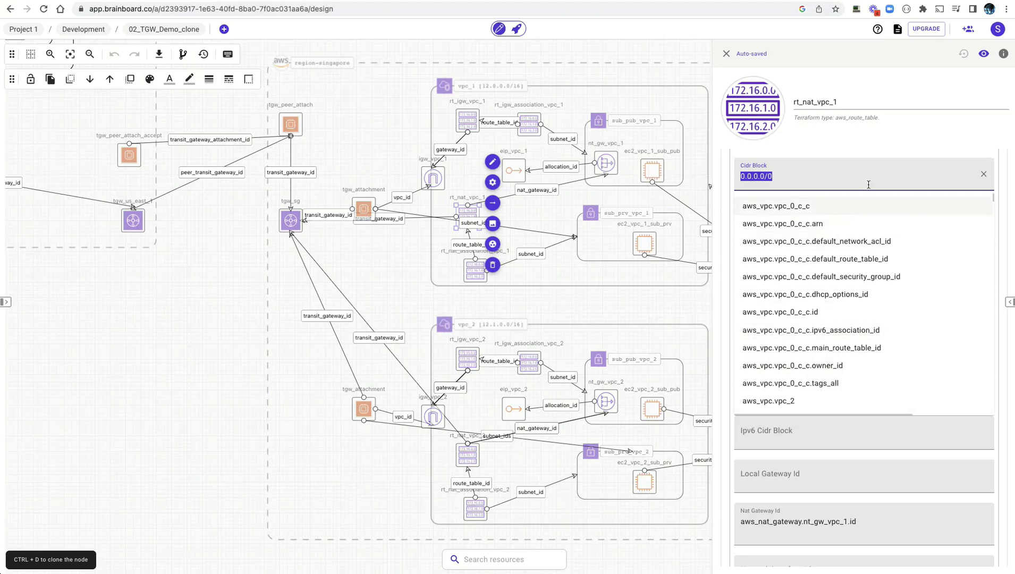
left_click(866, 139)
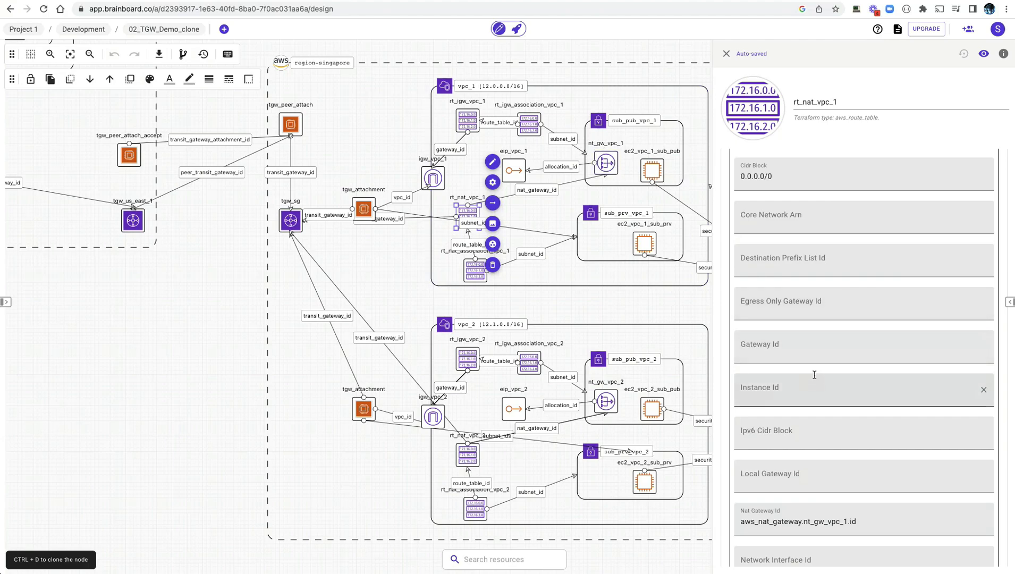
- Check the first route's NAT gateway and the second route's CIDR block and transit gateway ID in rt_nat_vpc_1, and close the configuration
scroll(807, 379, "down", 3)
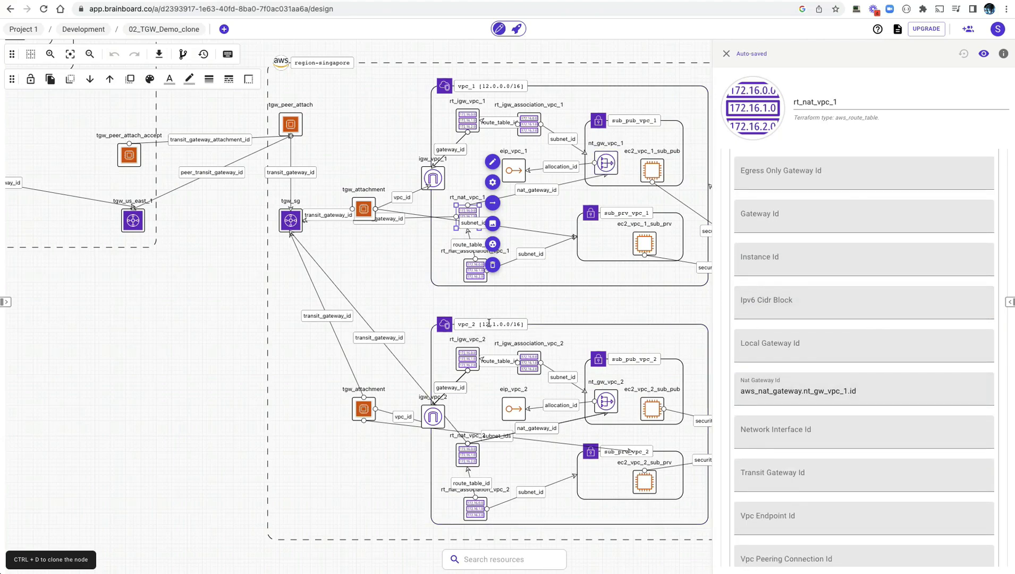
scroll(871, 494, "down", 2)
scroll(870, 459, "down", 5)
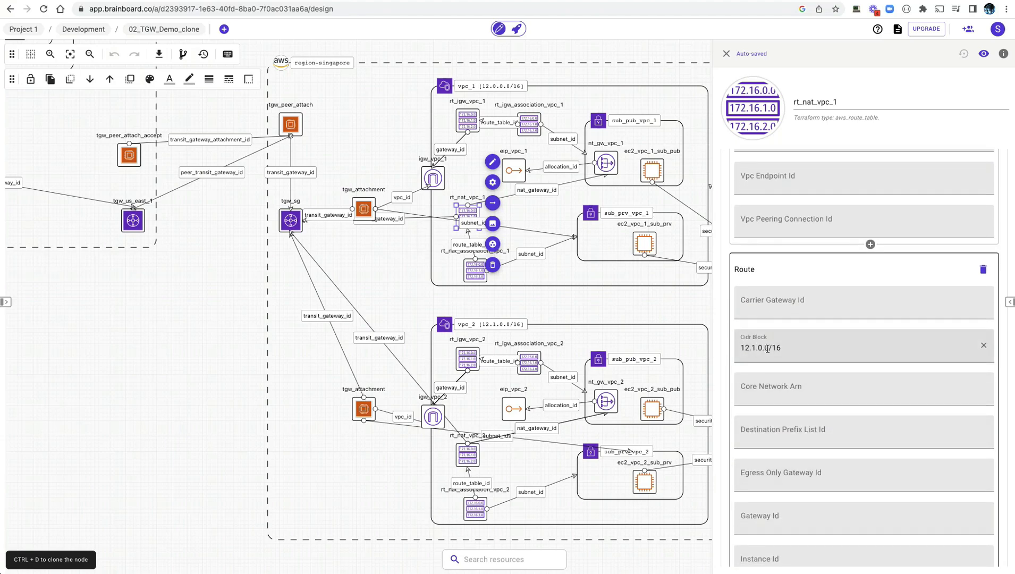
scroll(812, 409, "down", 6)
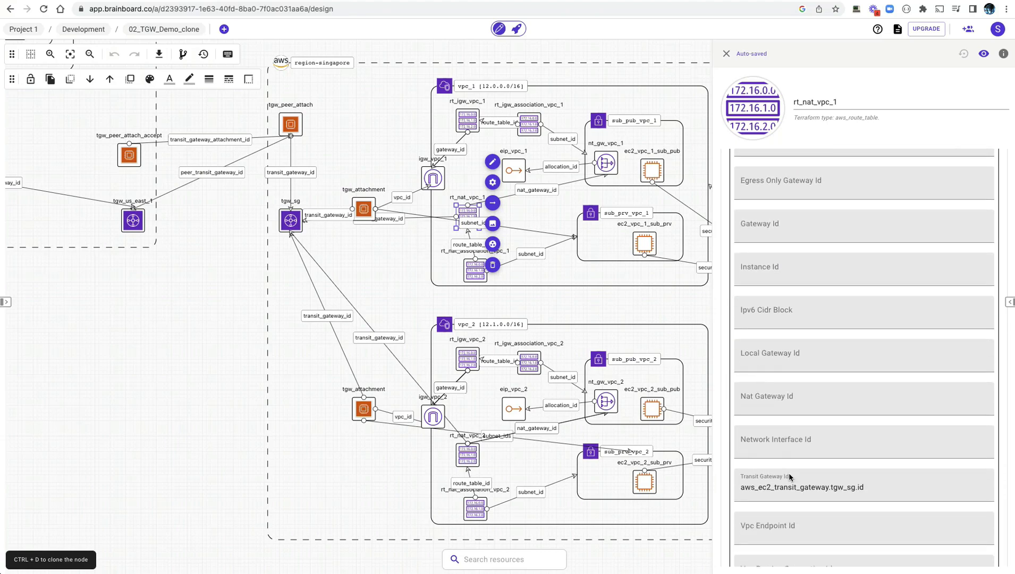
scroll(789, 472, "down", 1)
left_click(742, 438)
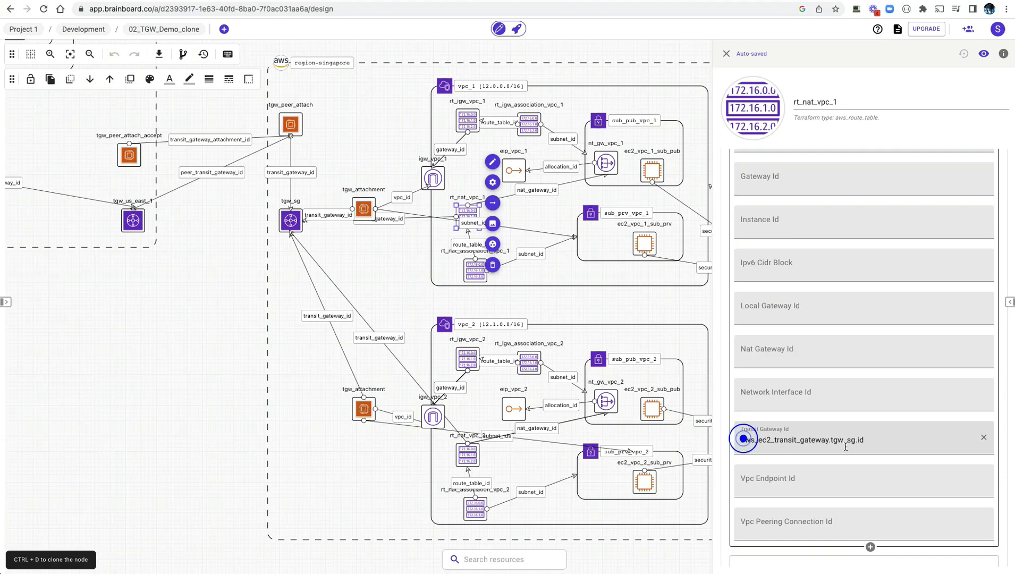
left_click_drag(845, 446, 862, 439)
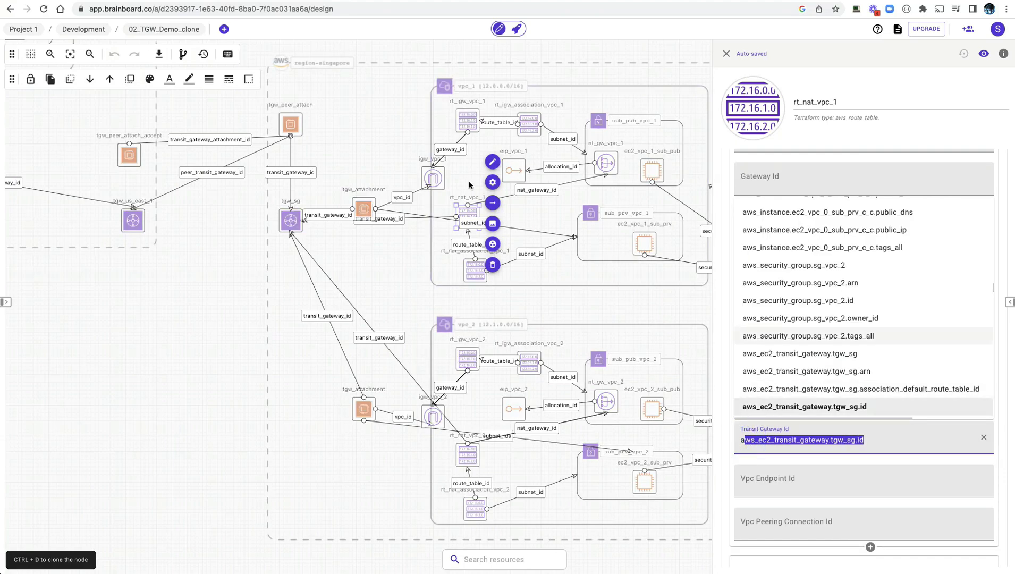
left_click(701, 79)
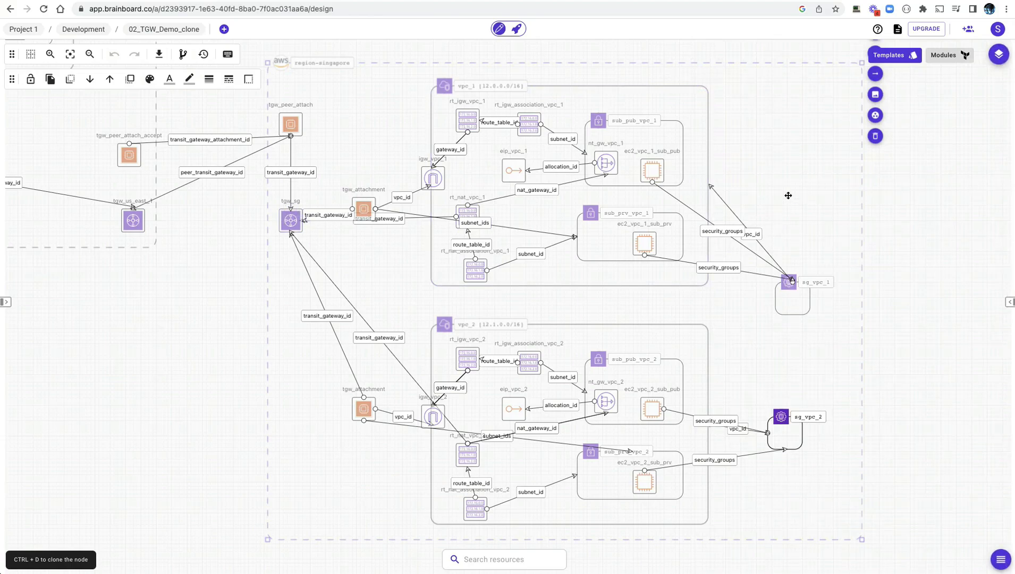
- Point out the rt_nat_vpc_1 and rt_nat_vpc_2 route tables by selecting each in turn, and clear the selection
left_click(786, 163)
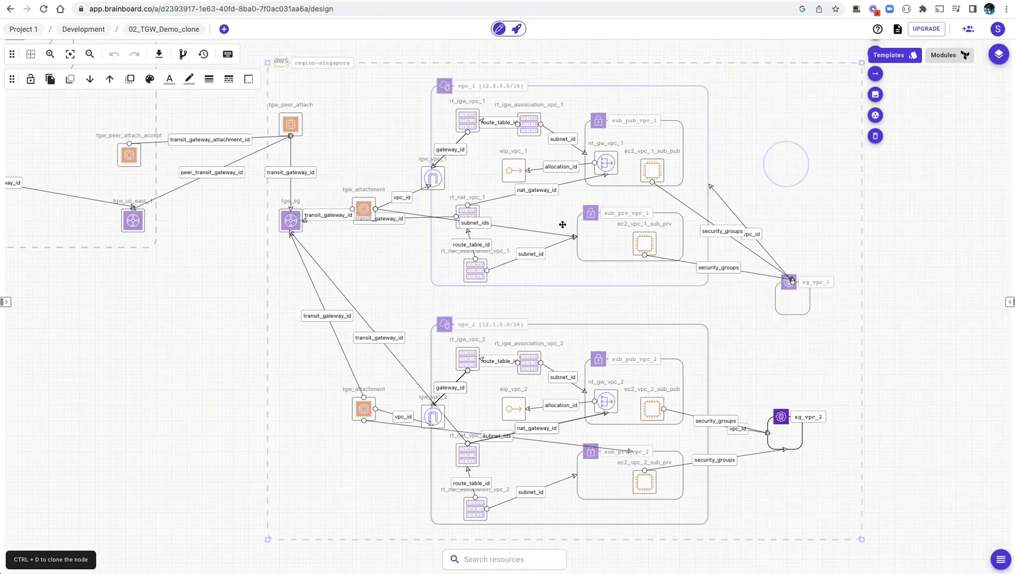
left_click(474, 208)
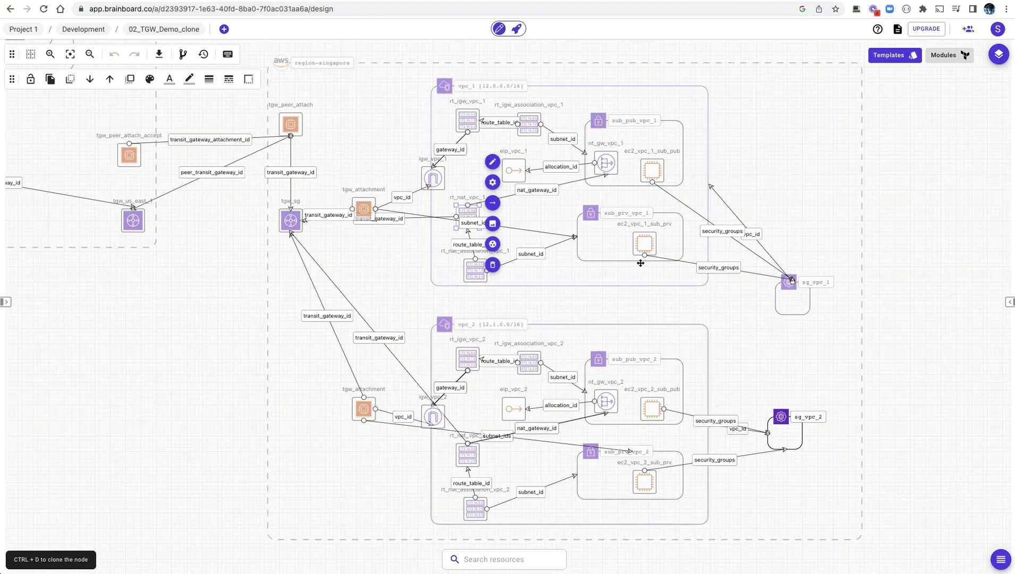
left_click(779, 169)
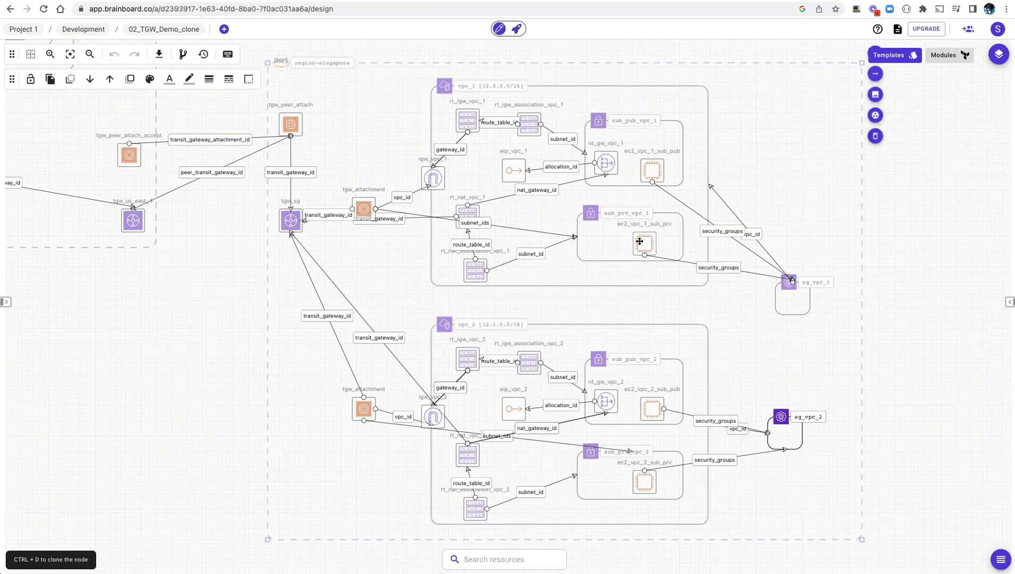
left_click(470, 446)
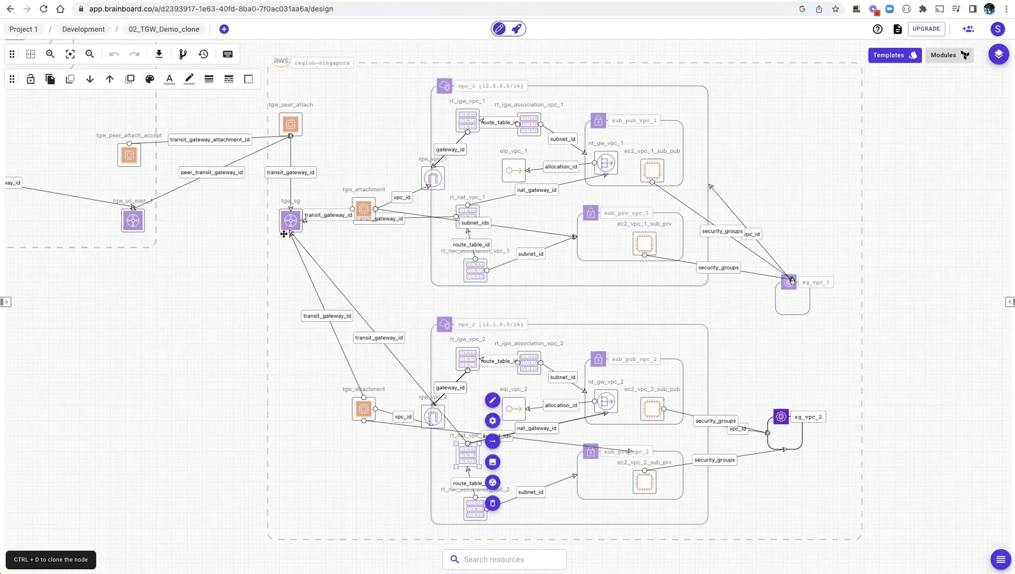
left_click(895, 189)
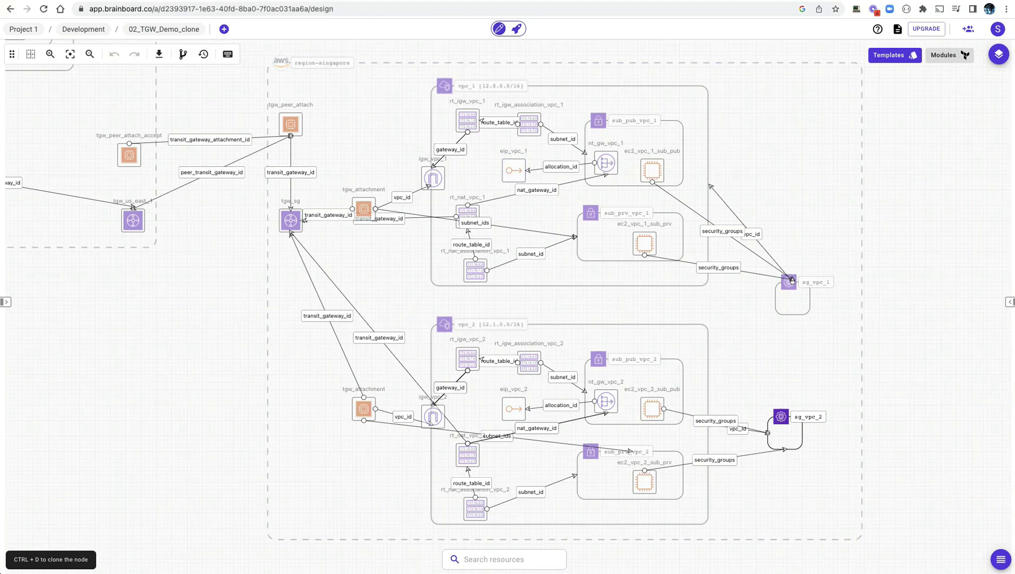
- Switch to the AWS console and check the existing VPCs in the Singapore and US East (N. Virginia) regions
key("ctrl+Tab")
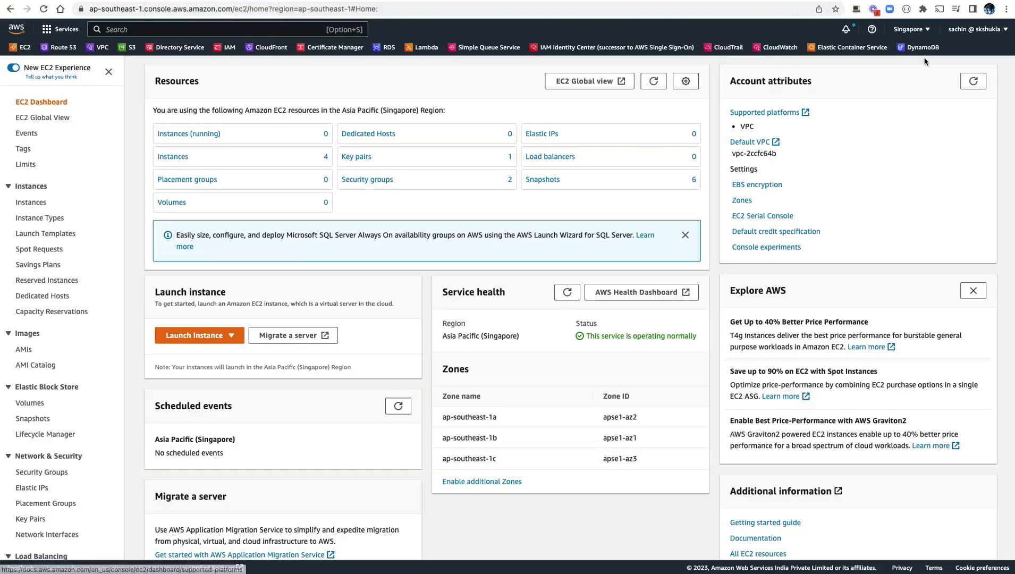
key("ctrl+shift+Tab")
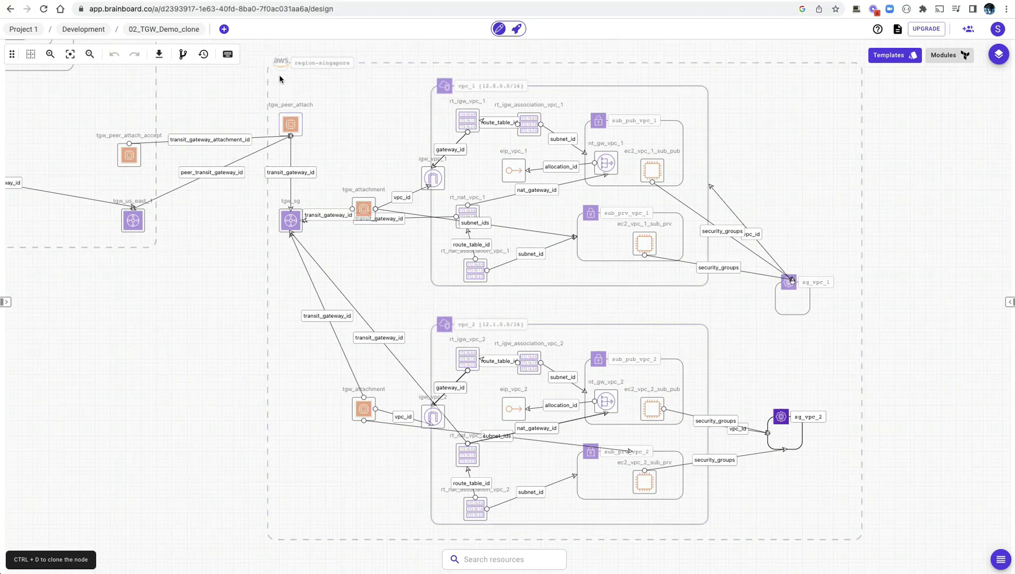
key("ctrl+Tab")
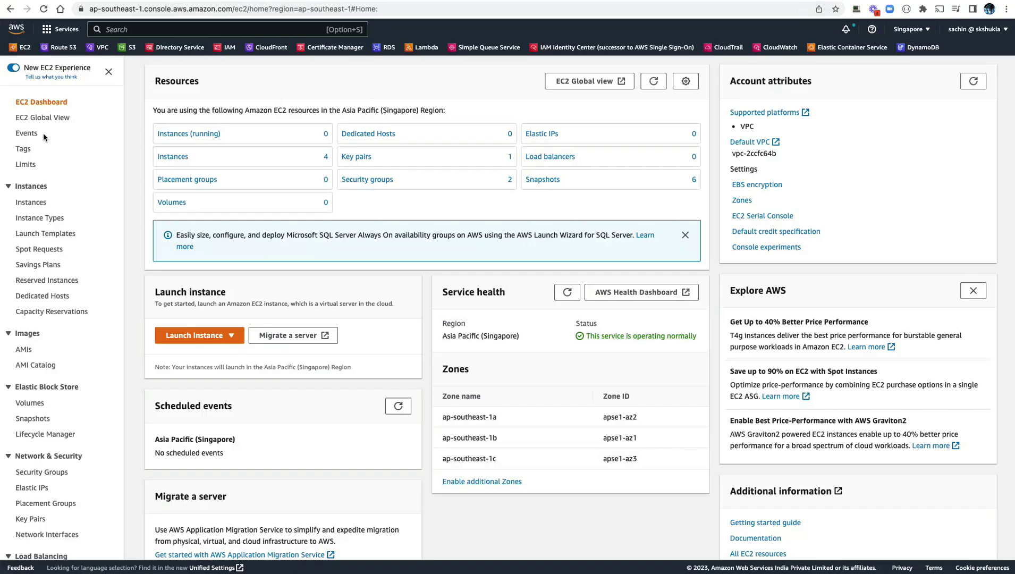
left_click(99, 47)
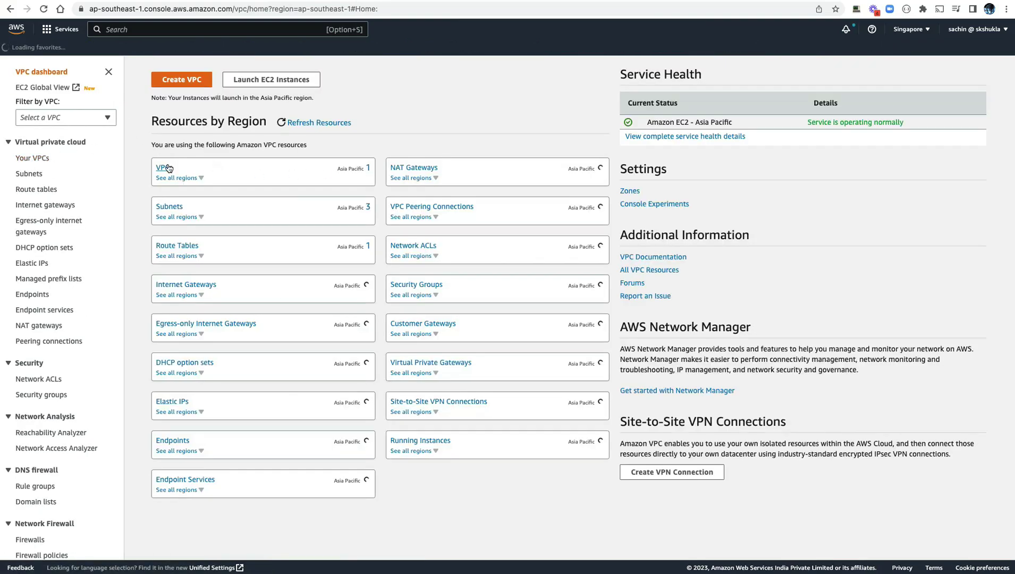
left_click(166, 168)
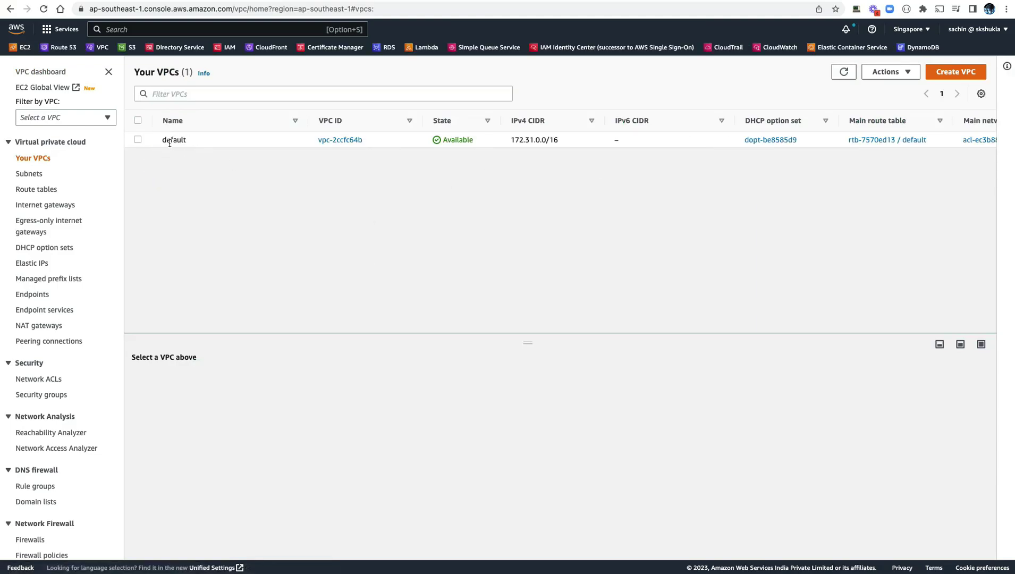
left_click(927, 30)
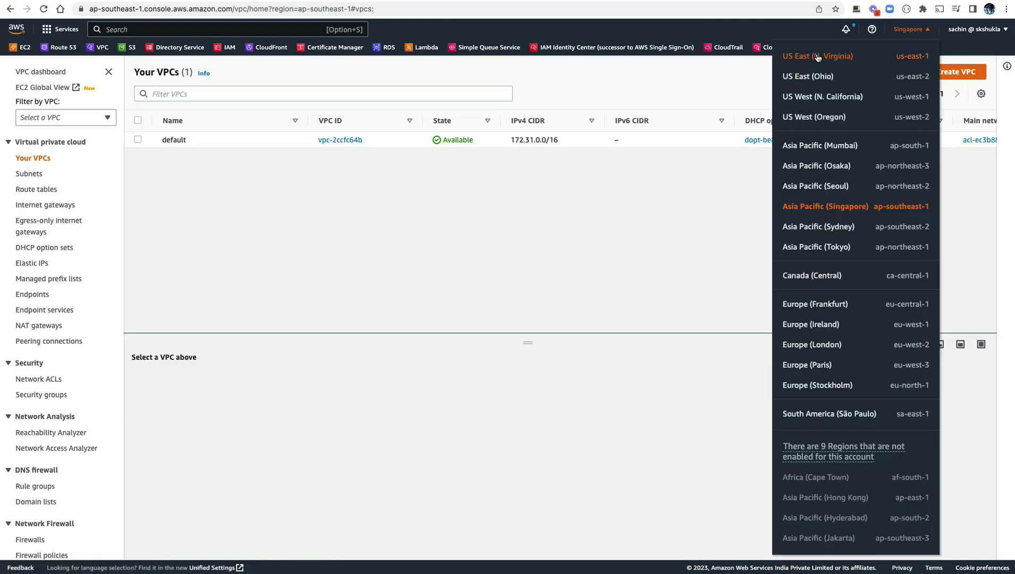
left_click(817, 56)
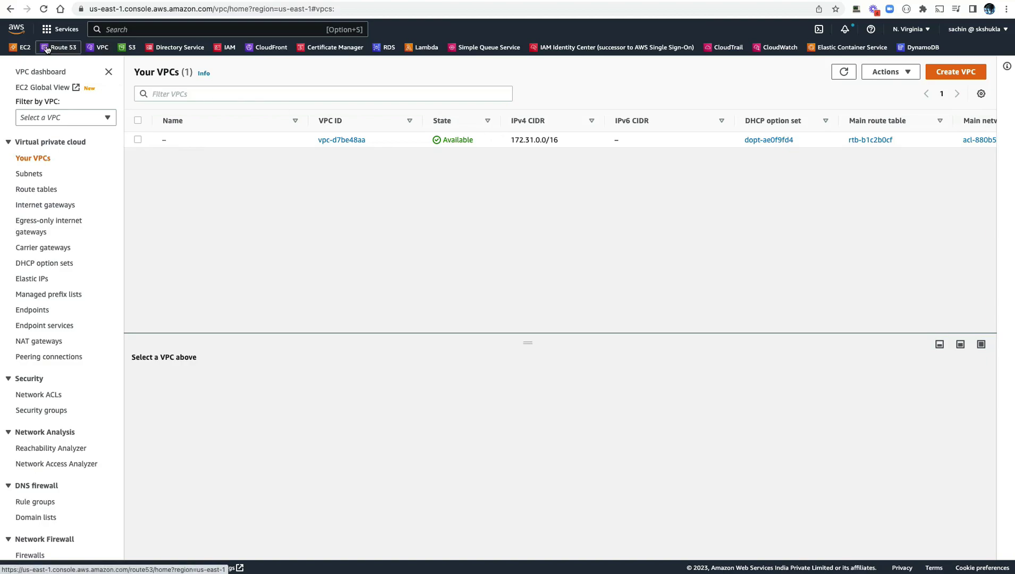
- Check the running EC2 instances in US East (N. Virginia) and in Asia Pacific (Singapore)
left_click(22, 48)
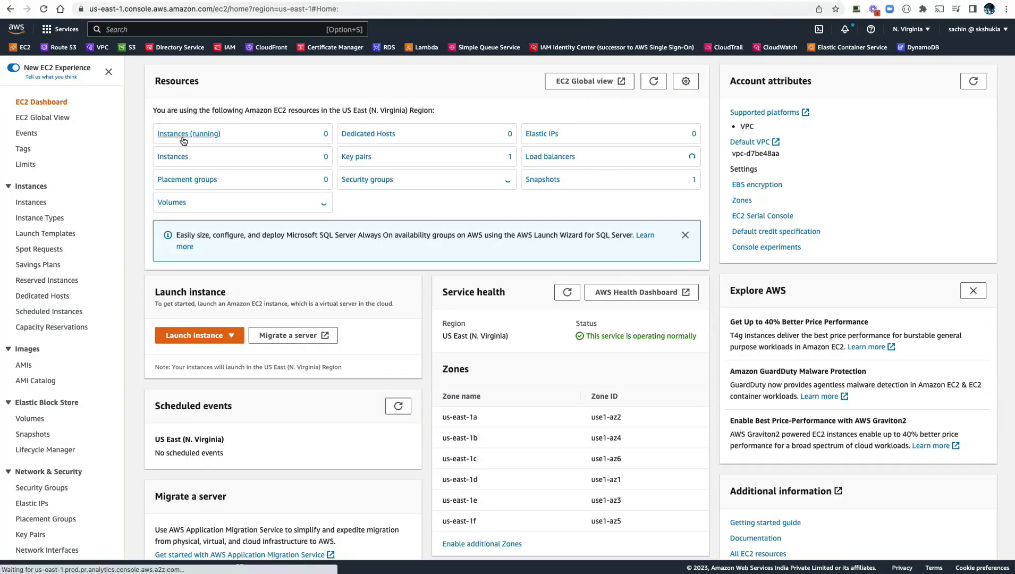
left_click(184, 135)
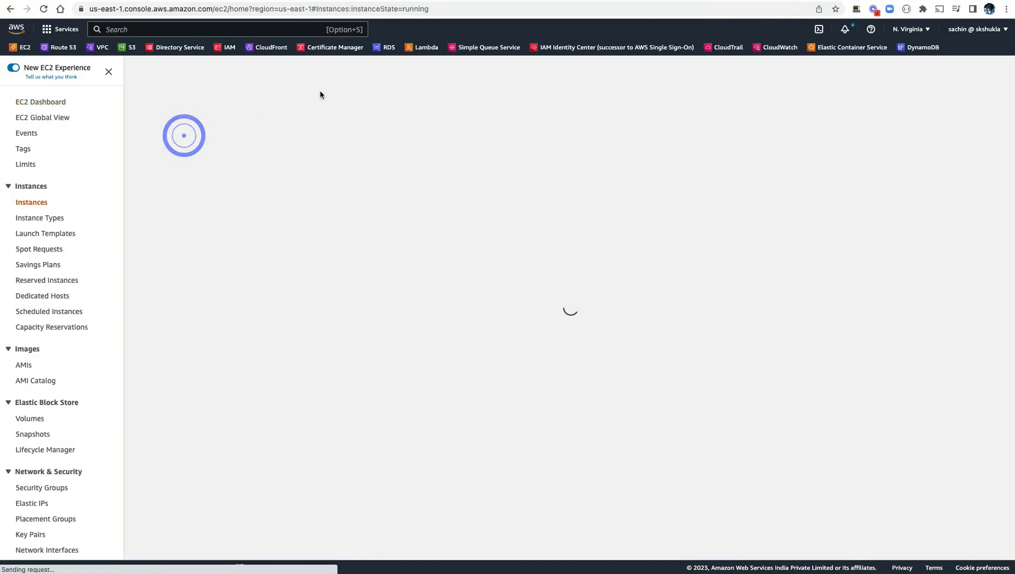
left_click(925, 29)
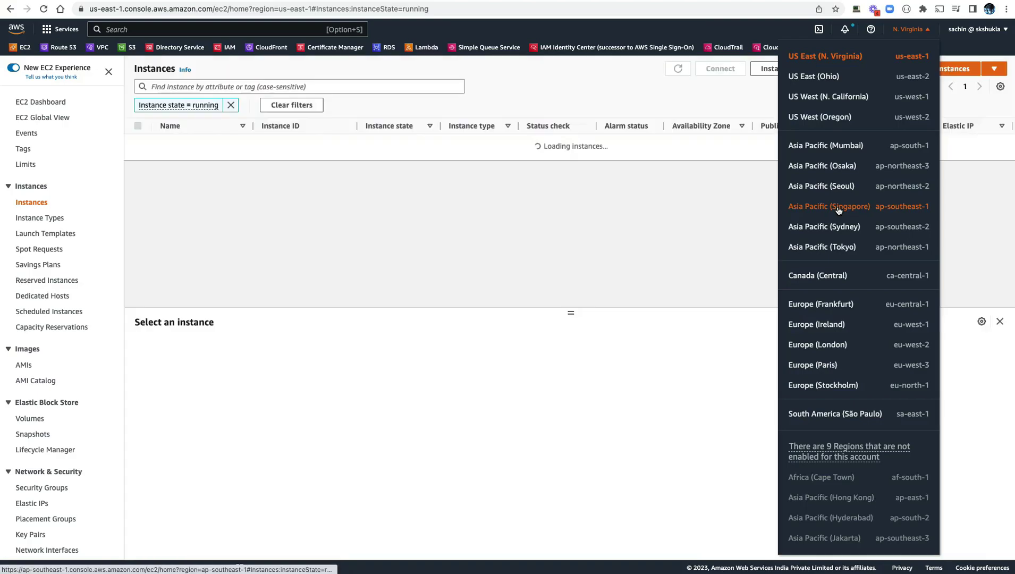
left_click(814, 207)
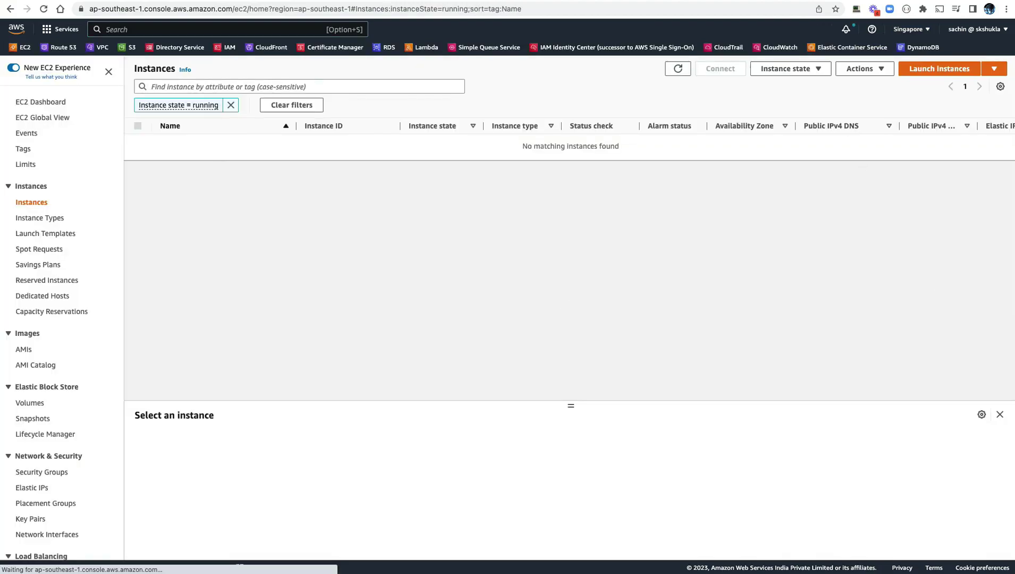
- Switch back to Brainboard and open the One Action deployment page for the 02_TGW_Demo_clone architecture
left_click(139, 1)
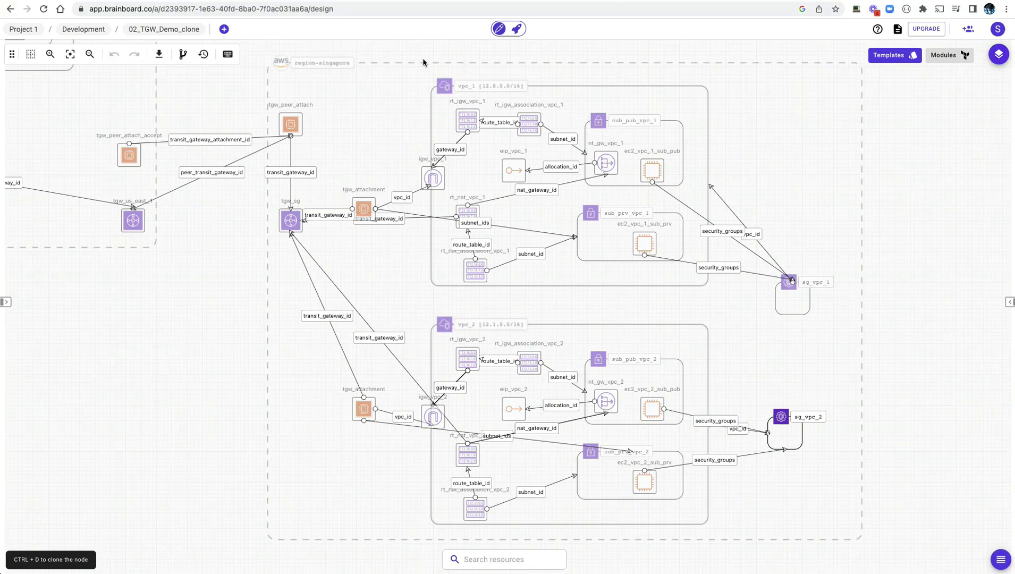
left_click(516, 28)
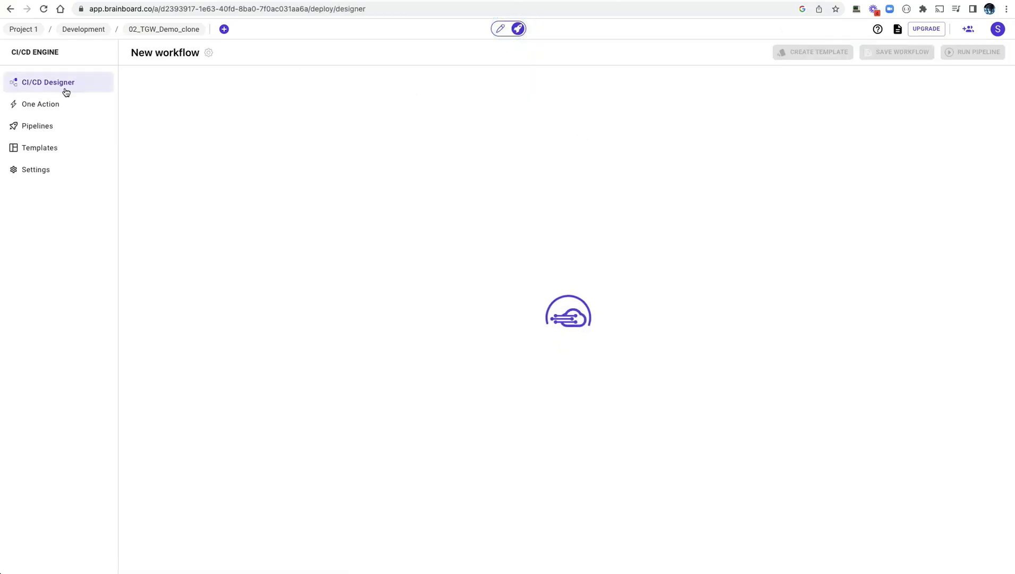
left_click(46, 105)
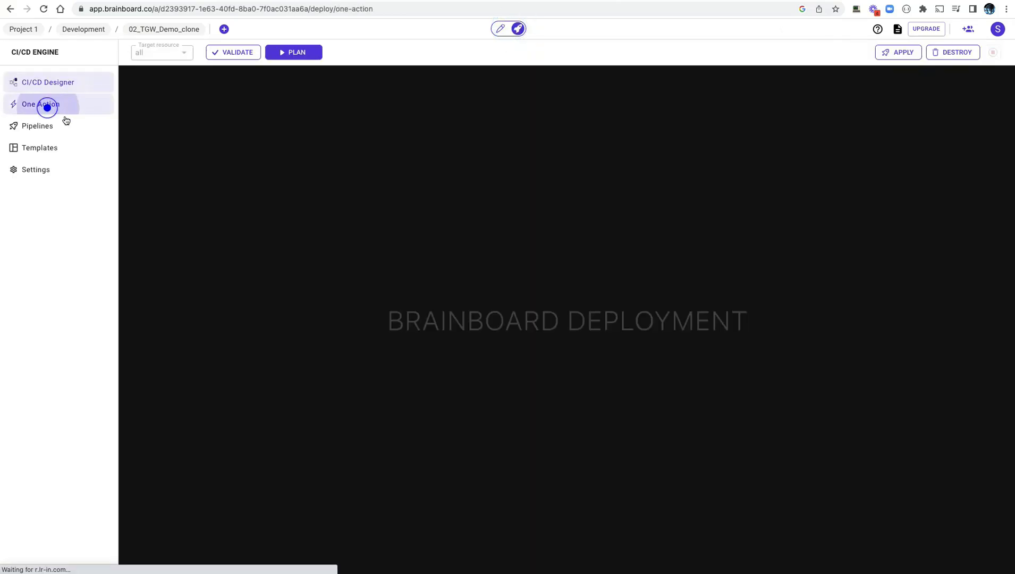
- Run Terraform apply on the whole architecture, confirming the execution with "apply"
left_click(899, 55)
left_click(422, 339)
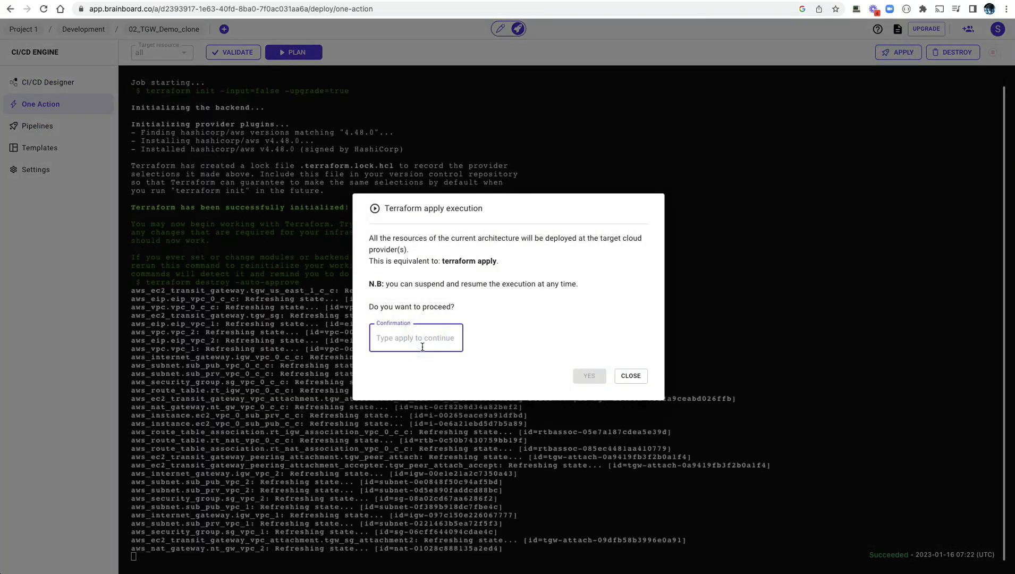
left_click(407, 338)
type("a")
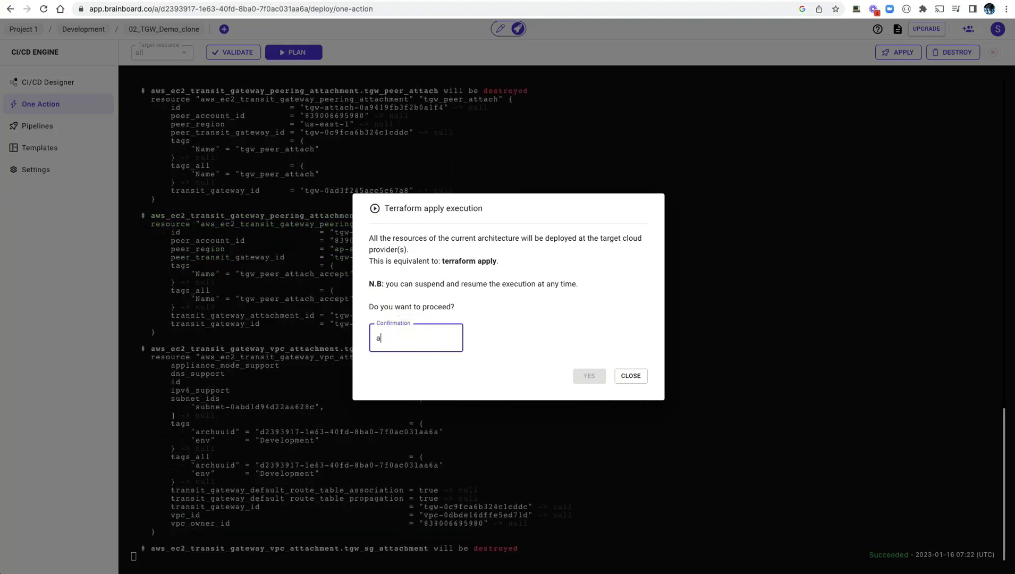
type("pply")
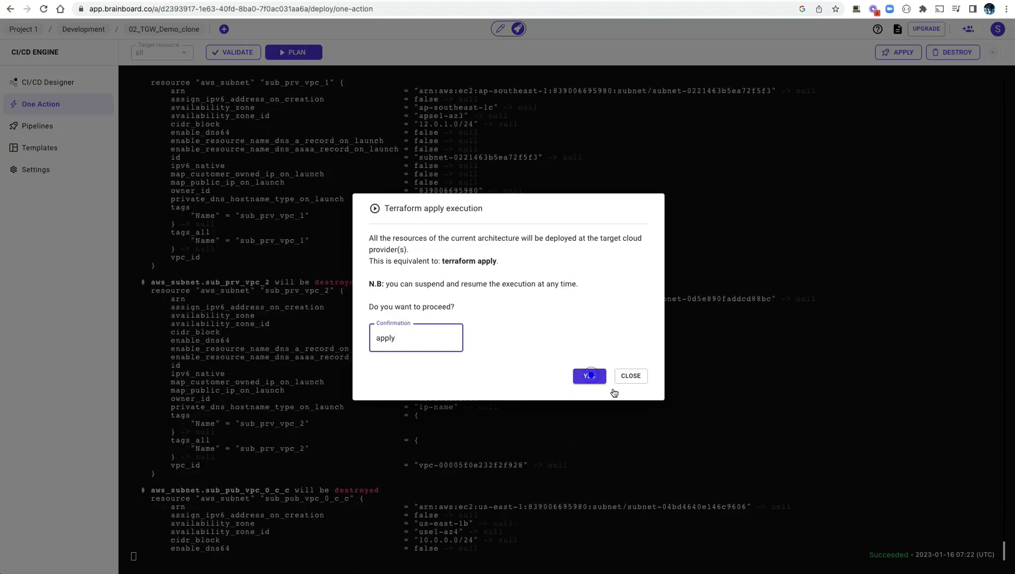
left_click(589, 376)
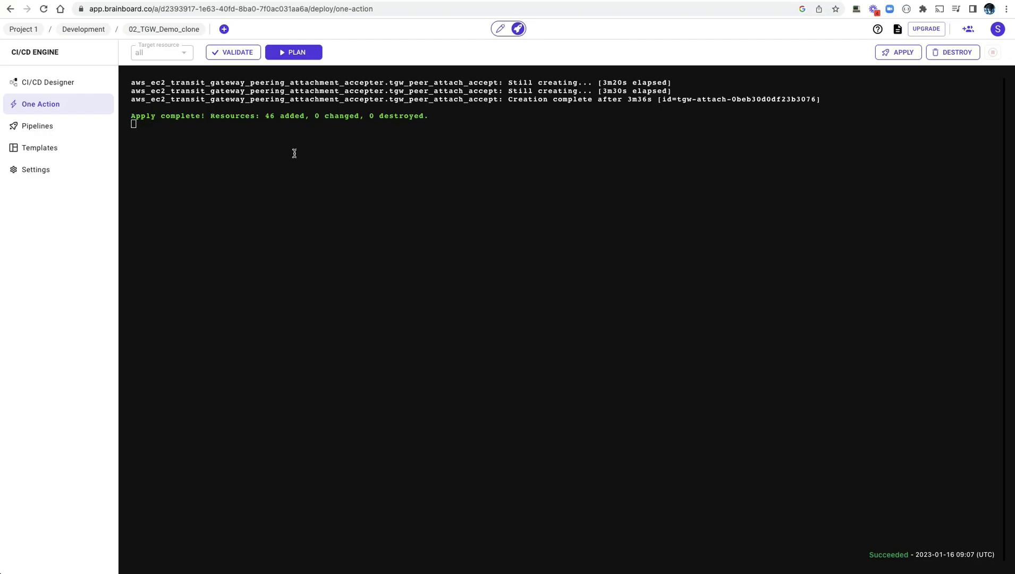
- Highlight the apply summary in the deployment log, and refresh the running Singapore instances in the AWS console, sorted by name ascending
left_click_drag(140, 116, 403, 122)
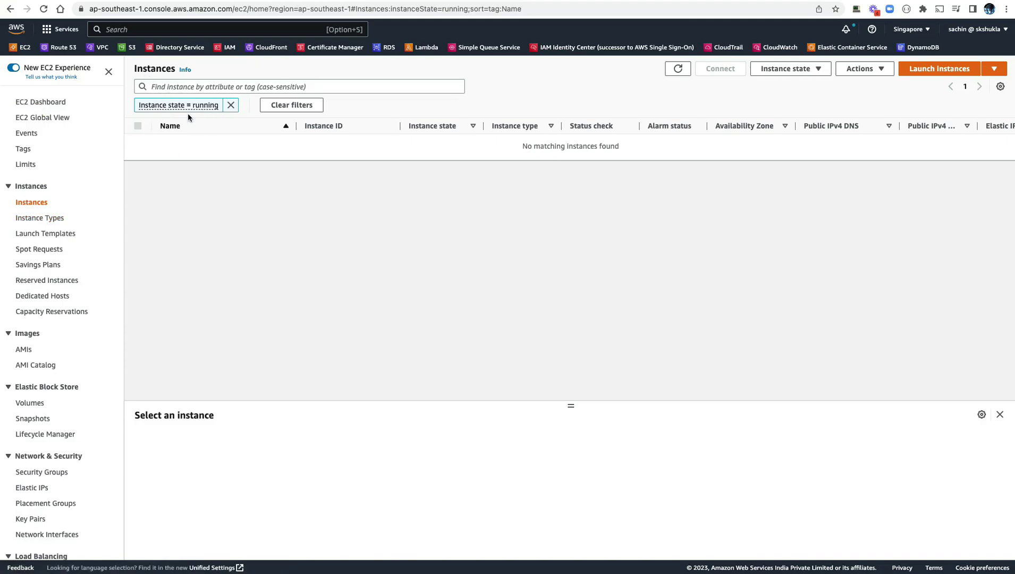
left_click(677, 68)
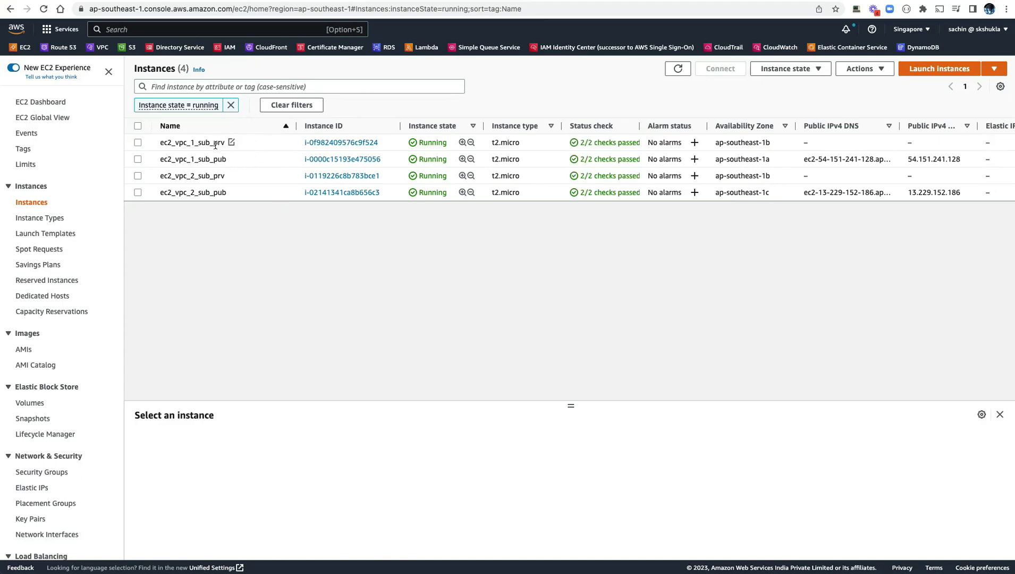
left_click(200, 125)
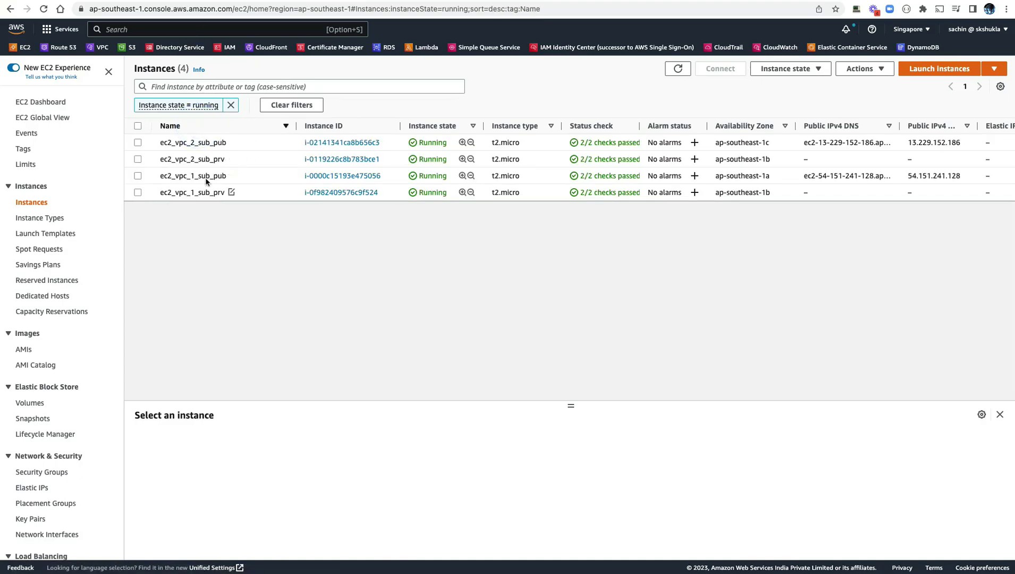
left_click(212, 123)
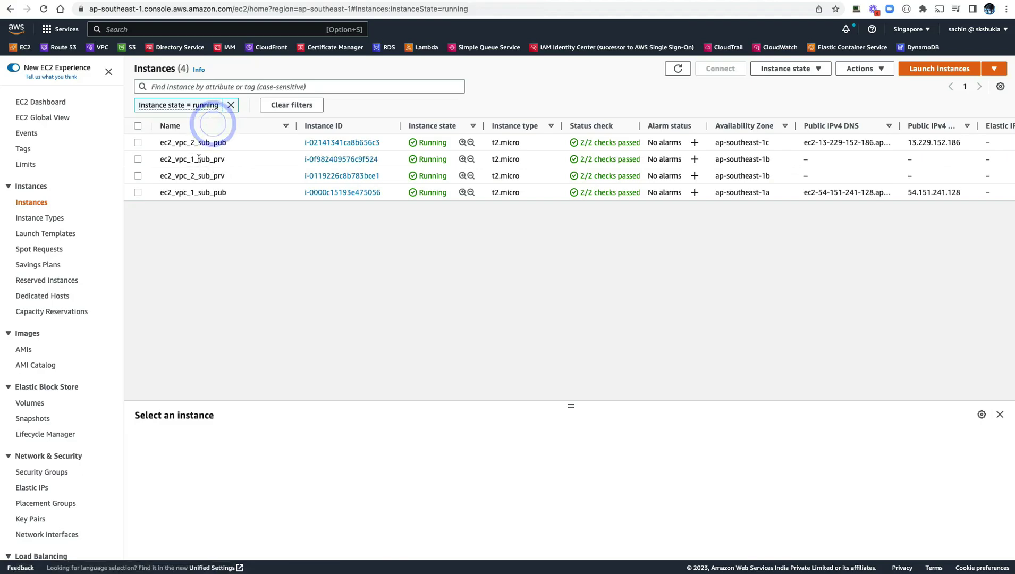
left_click(226, 128)
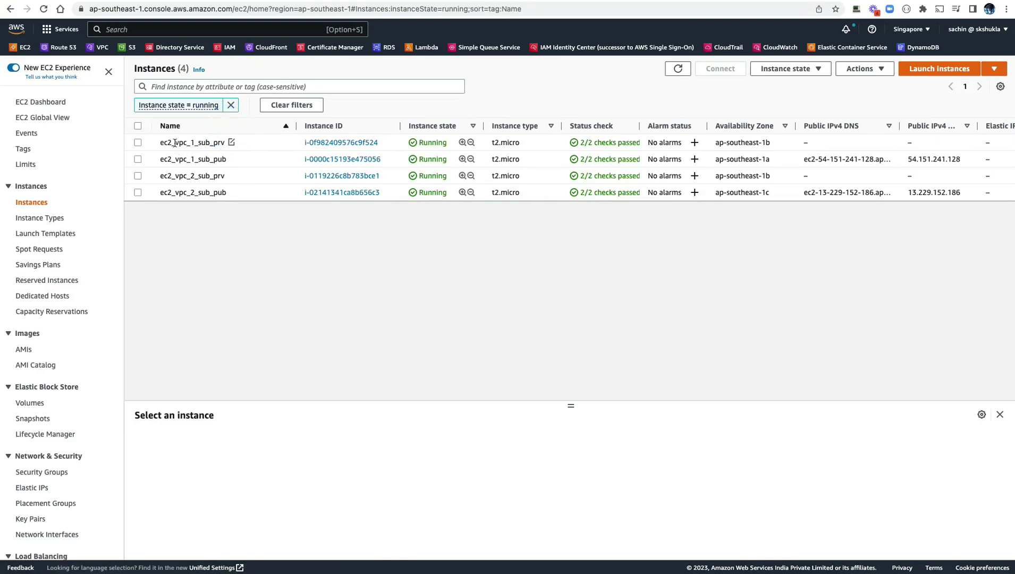
- Return to the Brainboard design view and point out vpc_1 and its rt_nat_vpc_1 route table in region-singapore
left_click(144, 1)
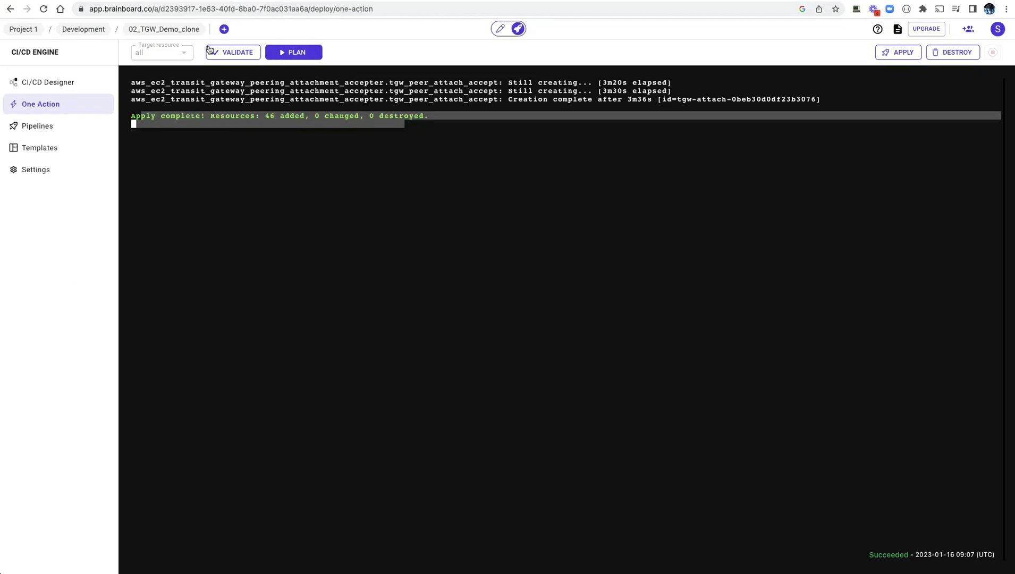
left_click(500, 30)
left_click(532, 1)
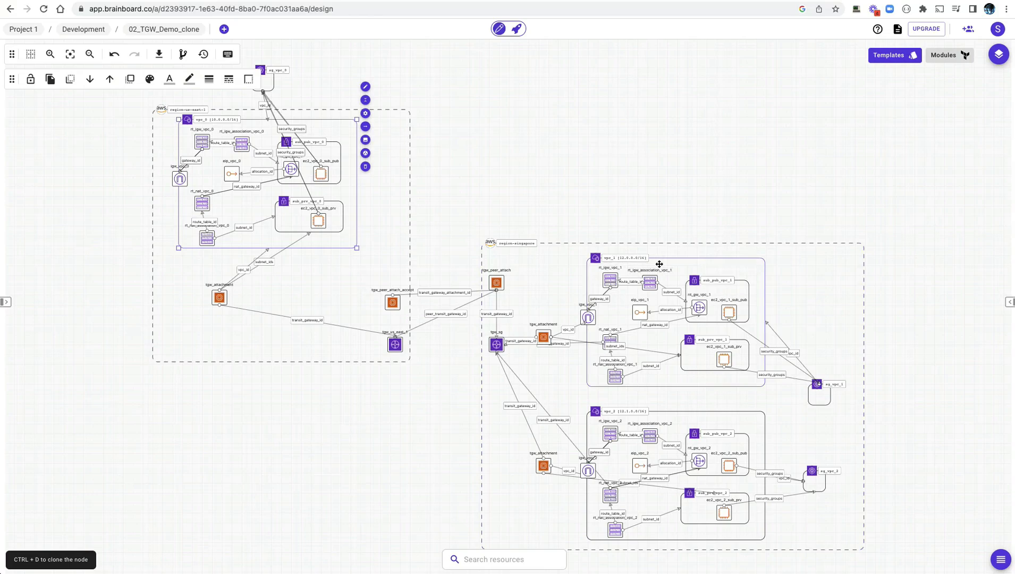
left_click(617, 261)
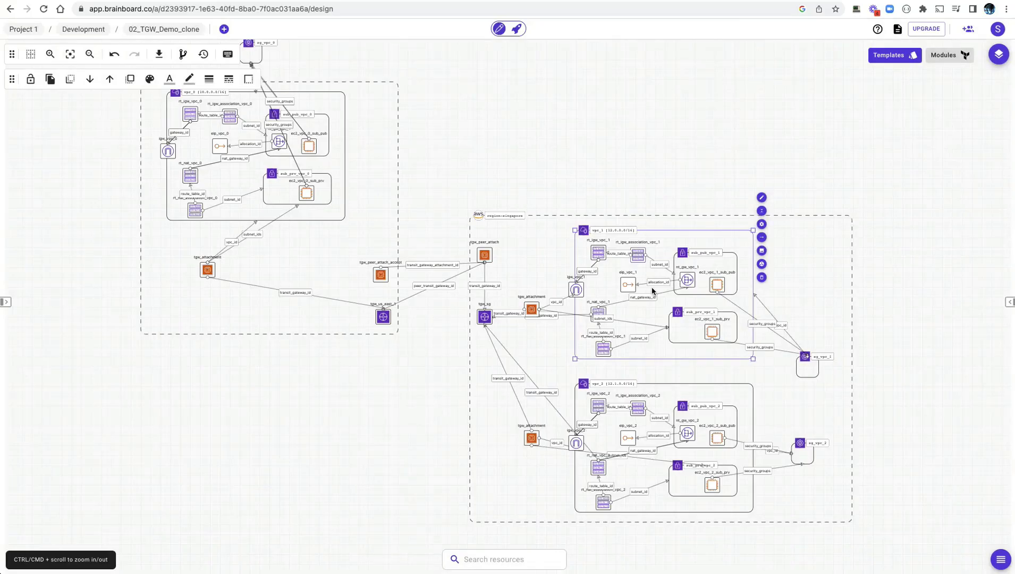
scroll(652, 291, "down", 2)
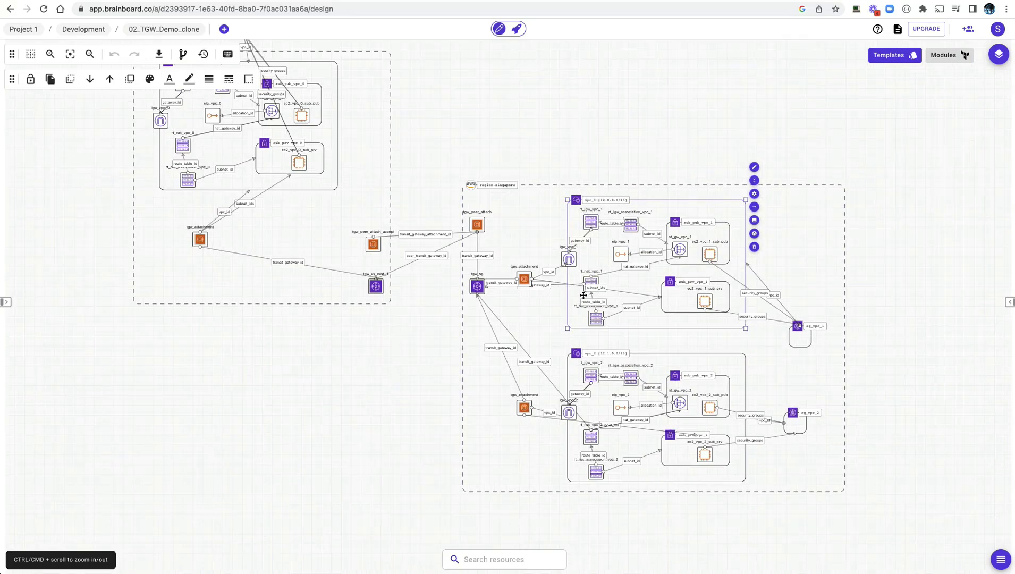
scroll(583, 295, "up", 3)
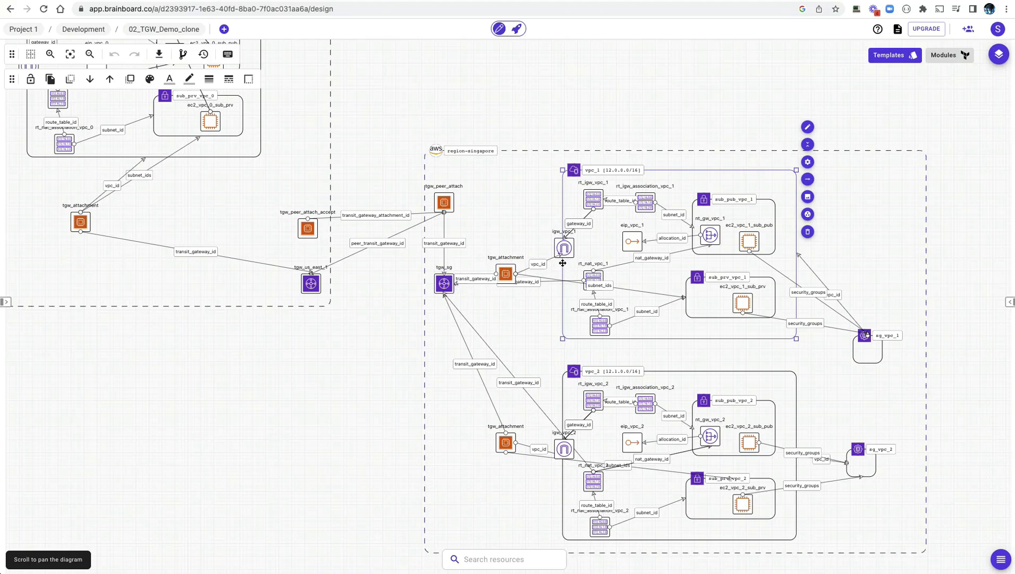
left_click(596, 272)
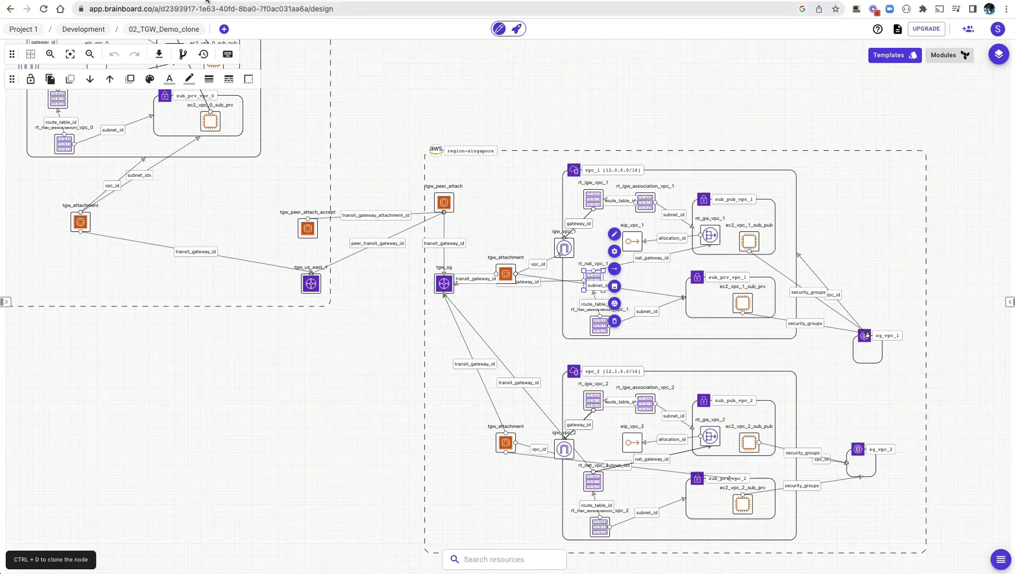
- Switch to the AWS console, review the details of instance ec2_vpc_1_sub_prv in an enlarged pane, and open its subnet sub_prv_vpc_1
left_click(207, 2)
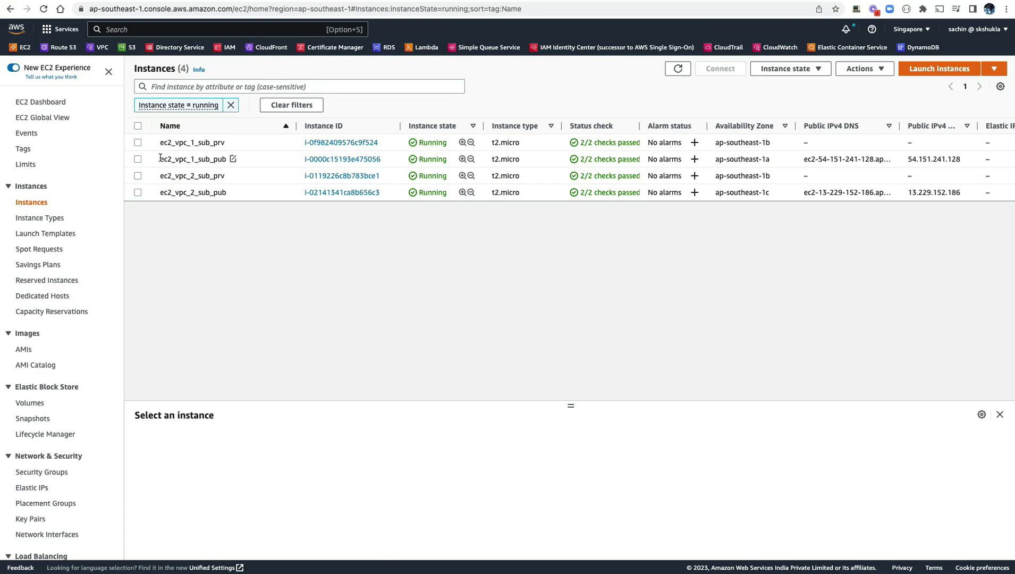
left_click(270, 145)
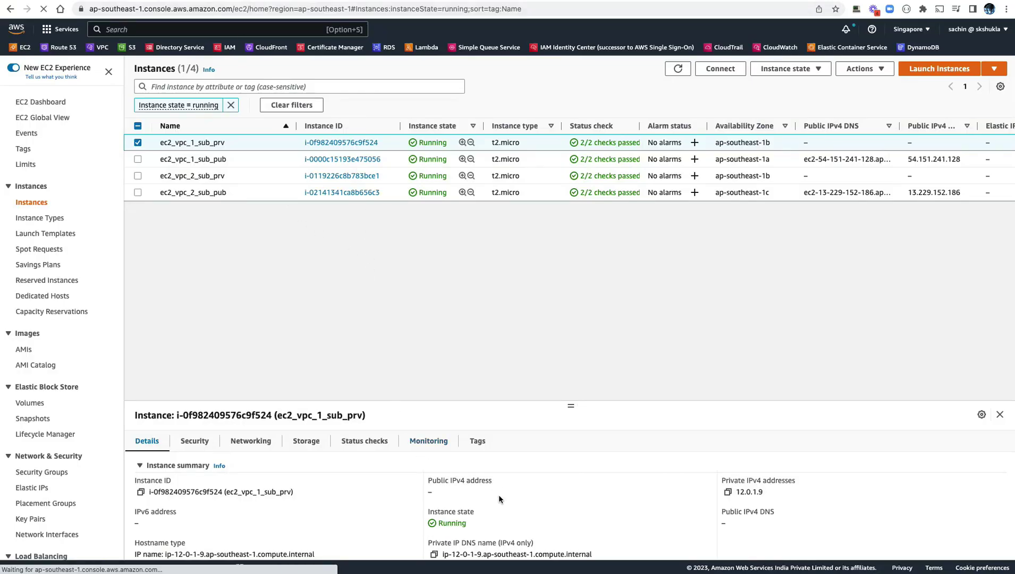
scroll(502, 497, "down", 5)
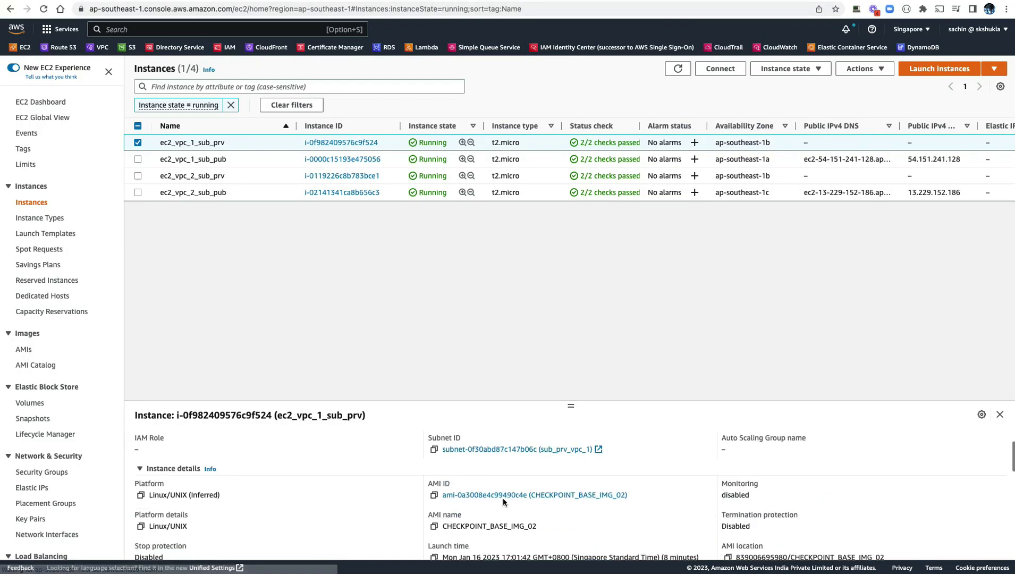
scroll(503, 488, "up", 2)
scroll(505, 493, "down", 8)
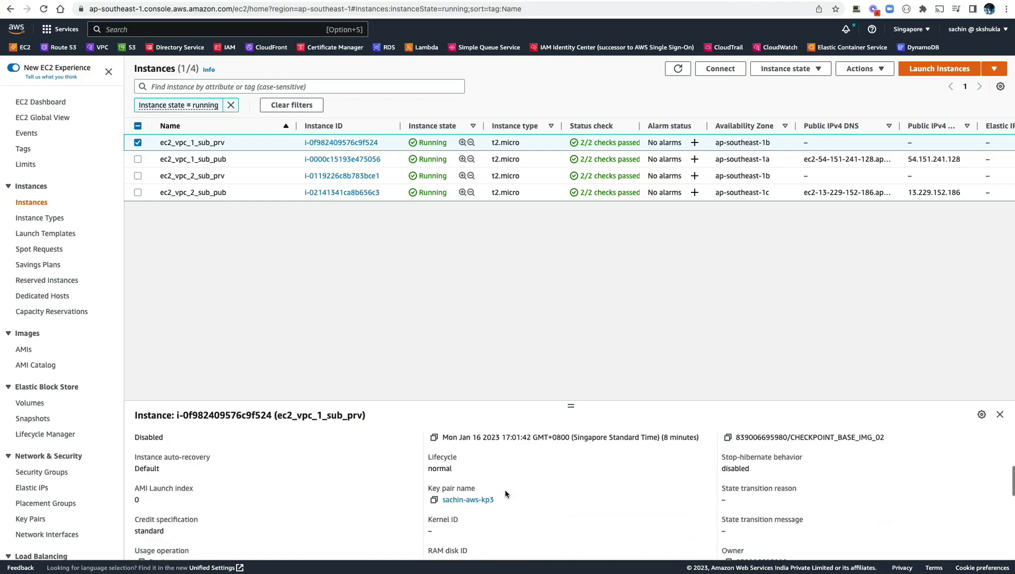
scroll(507, 492, "up", 7)
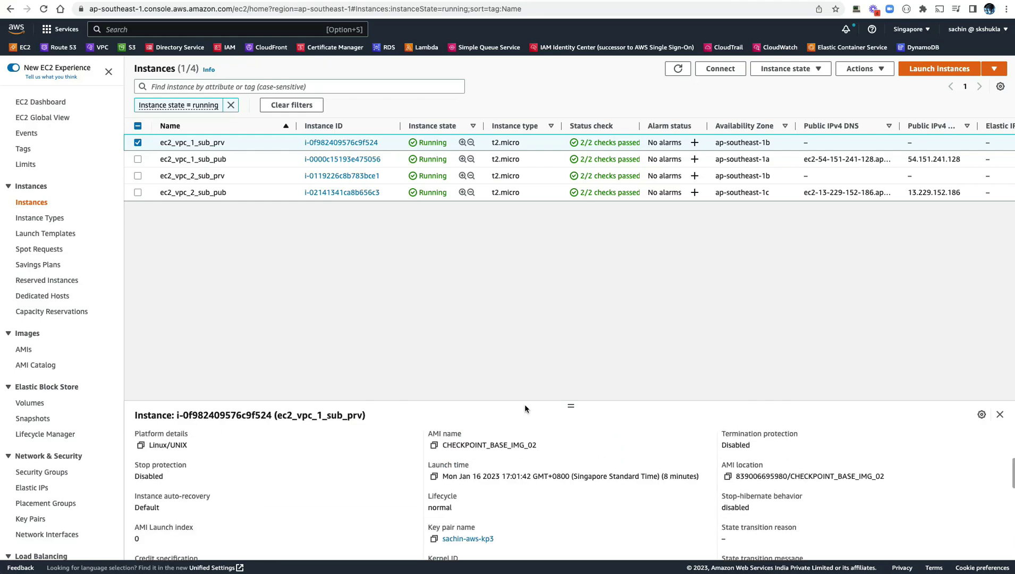
left_click_drag(571, 405, 557, 270)
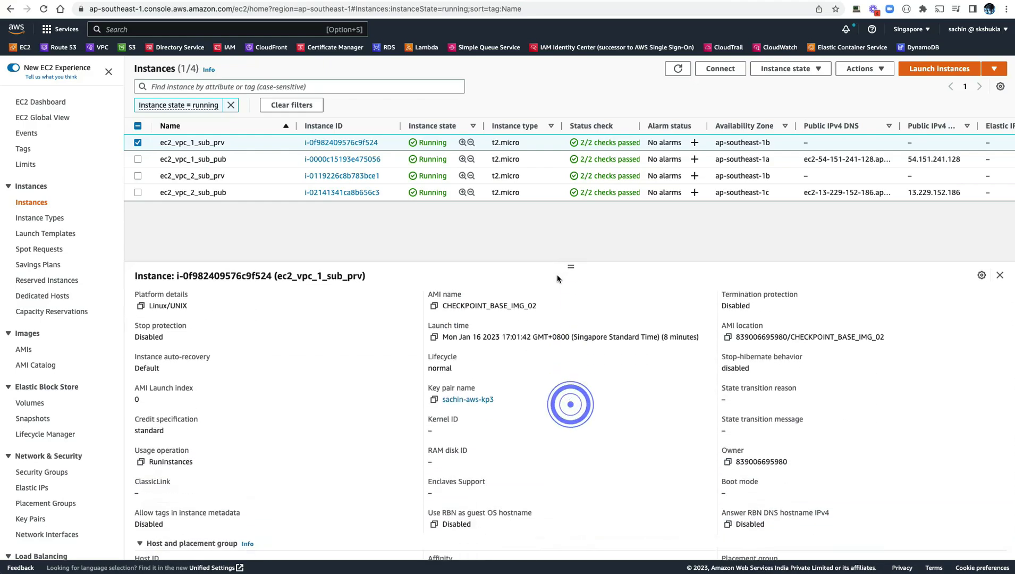
scroll(557, 407, "down", 1)
scroll(557, 406, "up", 8)
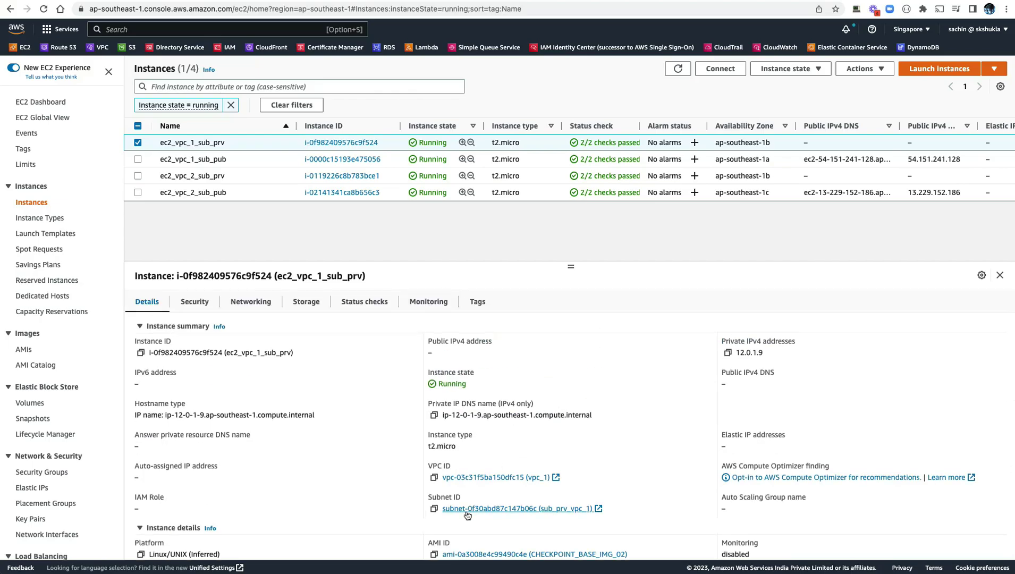
left_click(487, 509)
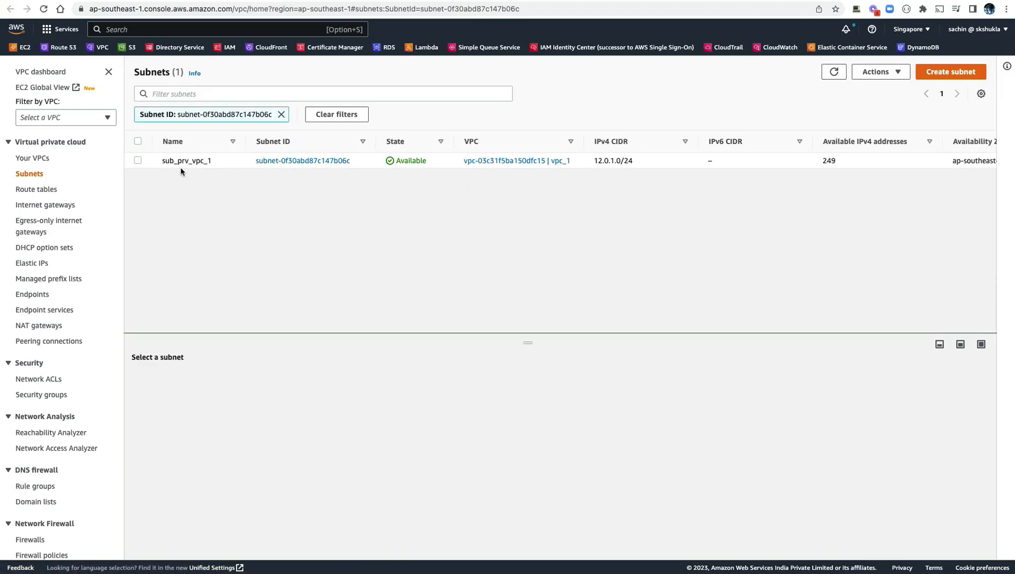
- Open the details of subnet sub_prv_vpc_1 and show the routes of its associated route table rt_ngw_vpc_1
left_click(327, 164)
left_click(251, 421)
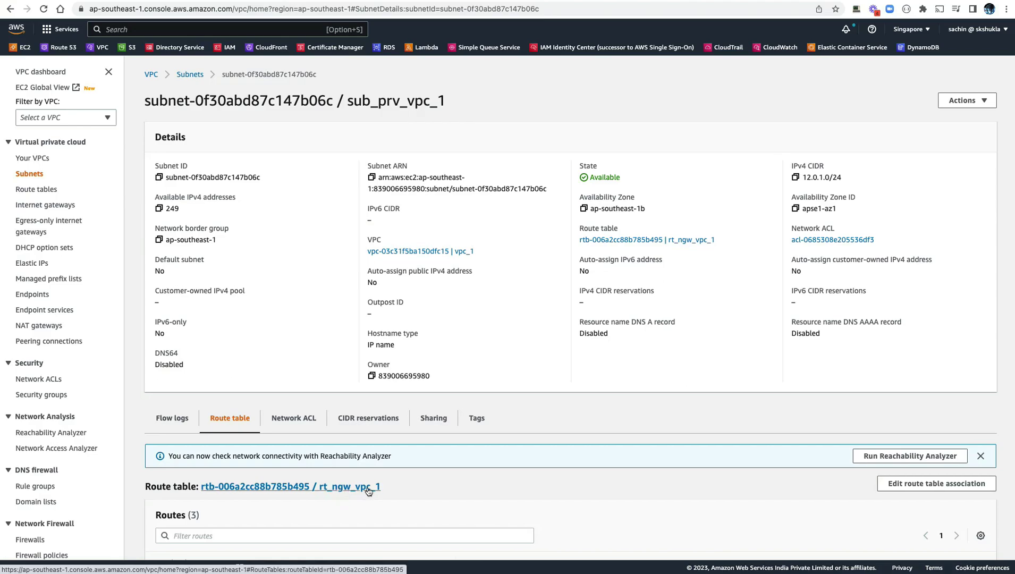
left_click(361, 488)
left_click(198, 389)
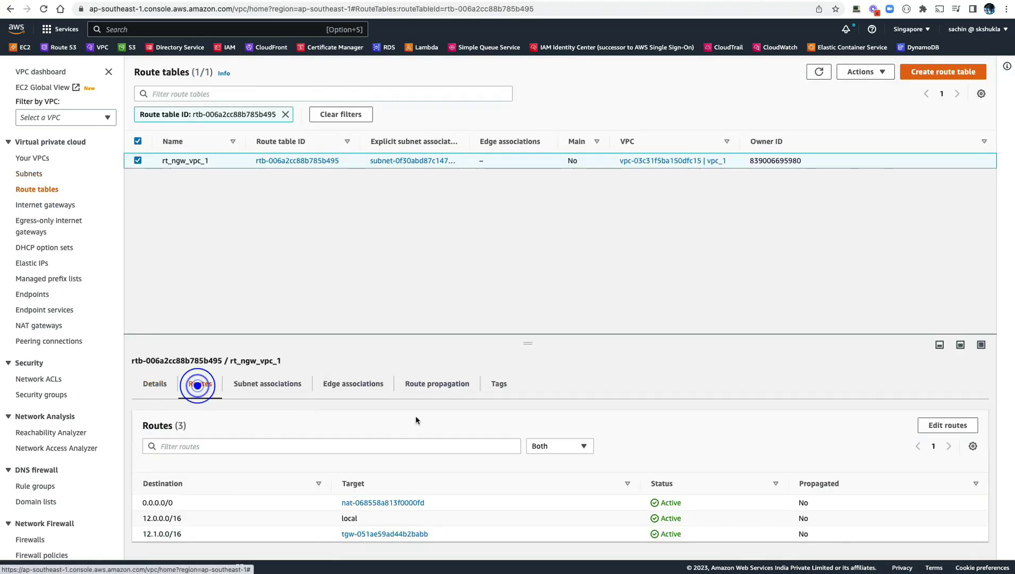
scroll(155, 504, "down", 1)
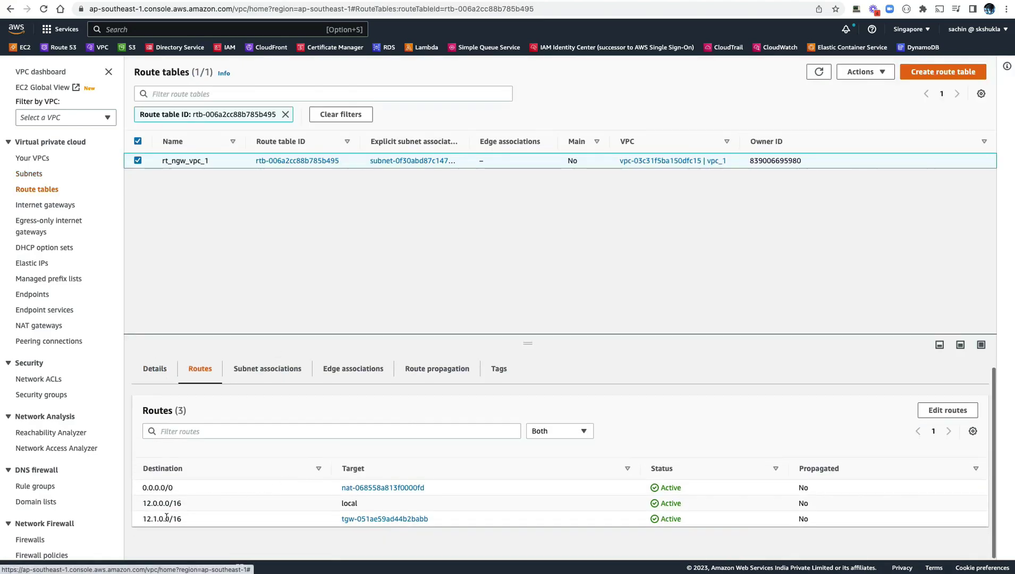
- Highlight the 0.0.0.0/0 and 12.1.0.0/16 destinations and the 12.0.0.0/16 local route in rt_ngw_vpc_1
triple_click(144, 487)
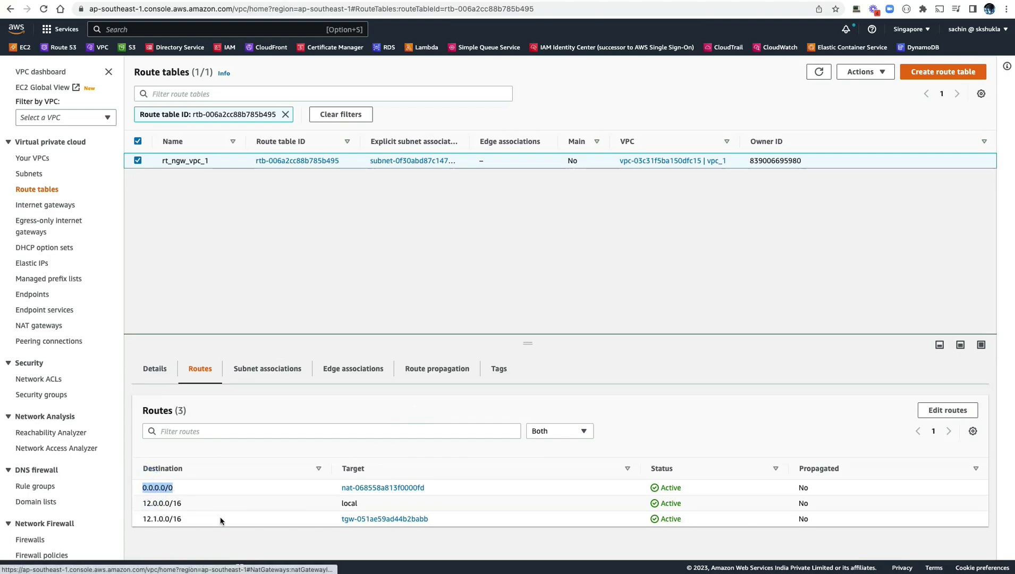
triple_click(145, 519)
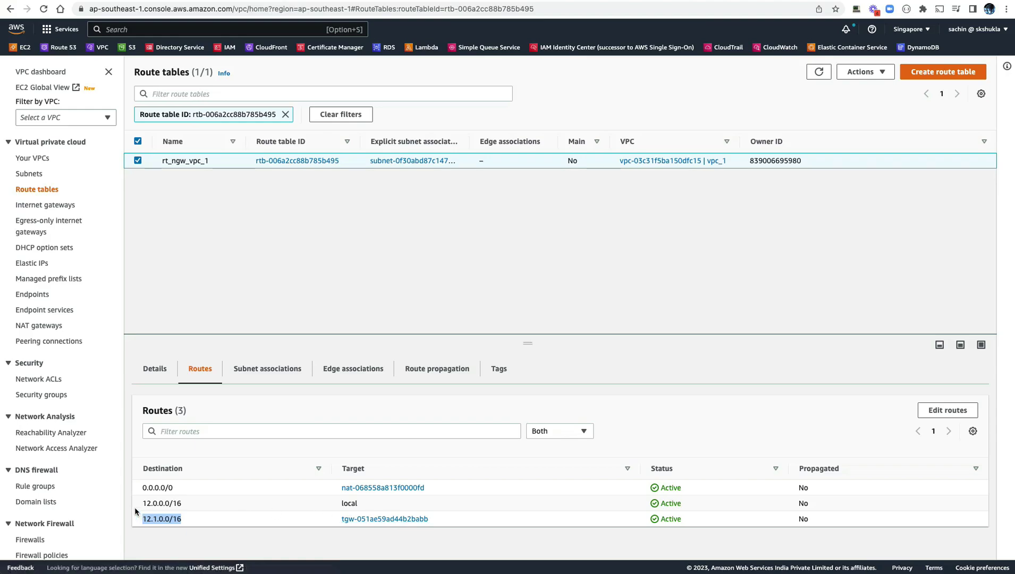
left_click_drag(142, 503, 381, 507)
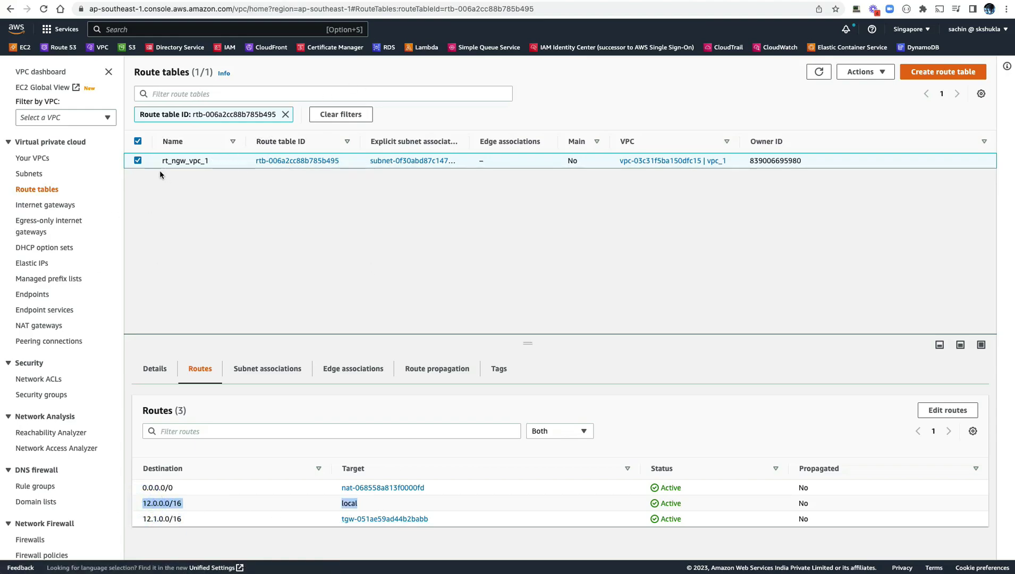
- Clear the route table filter, sort the list by name ascending, and show the routes of rt_ngw_vpc_2
left_click(286, 116)
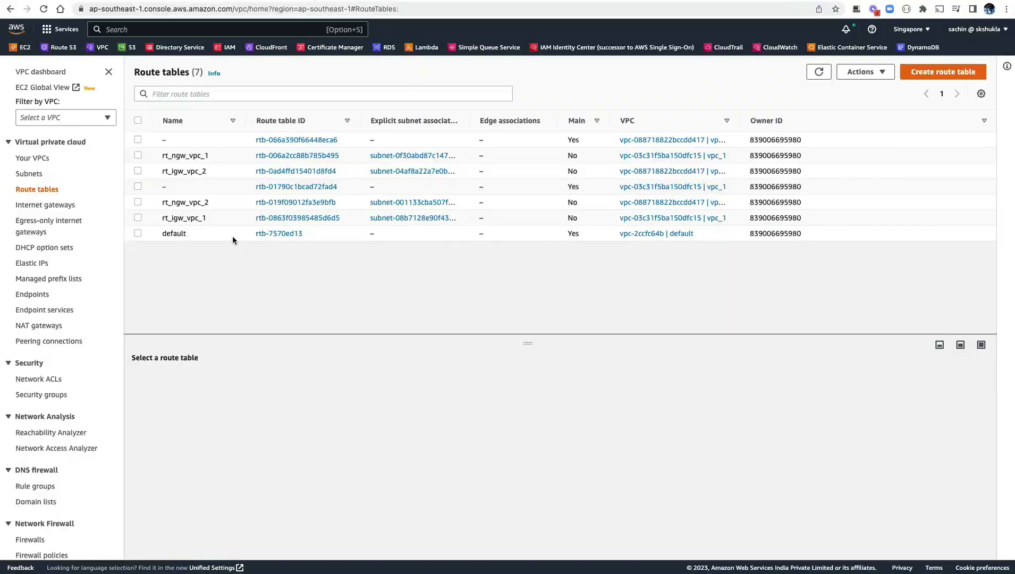
left_click(190, 120)
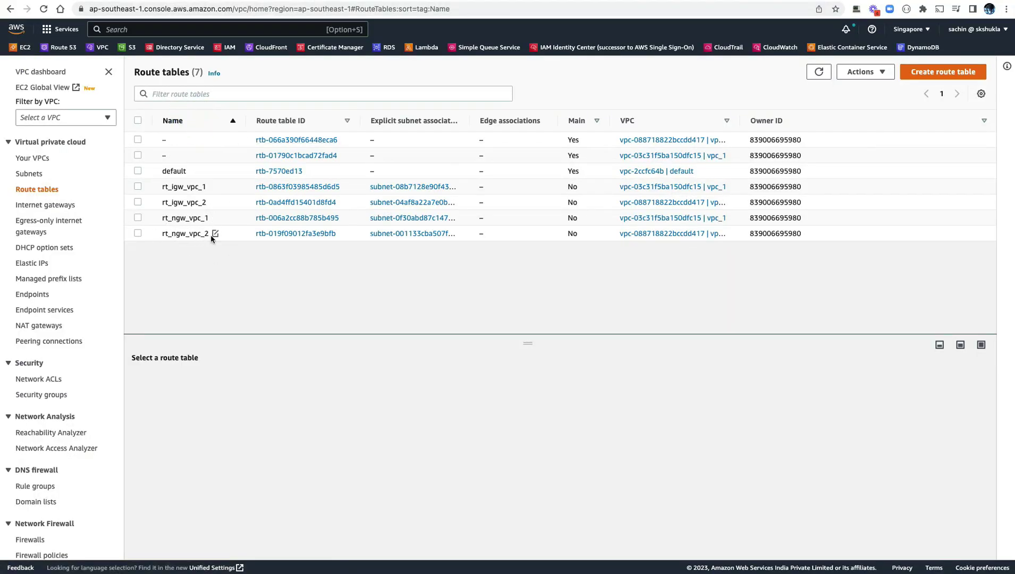
left_click(234, 235)
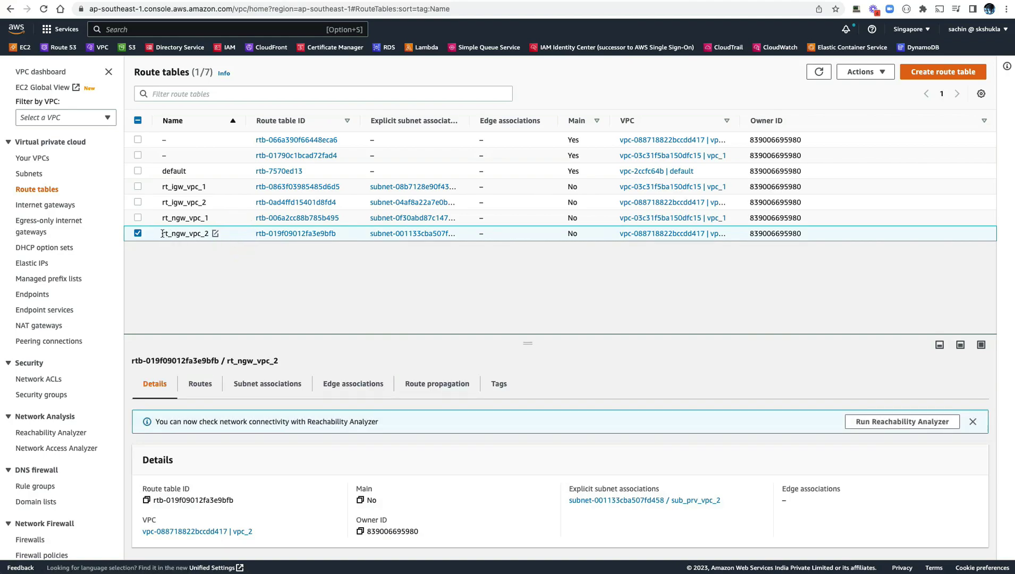
left_click(201, 384)
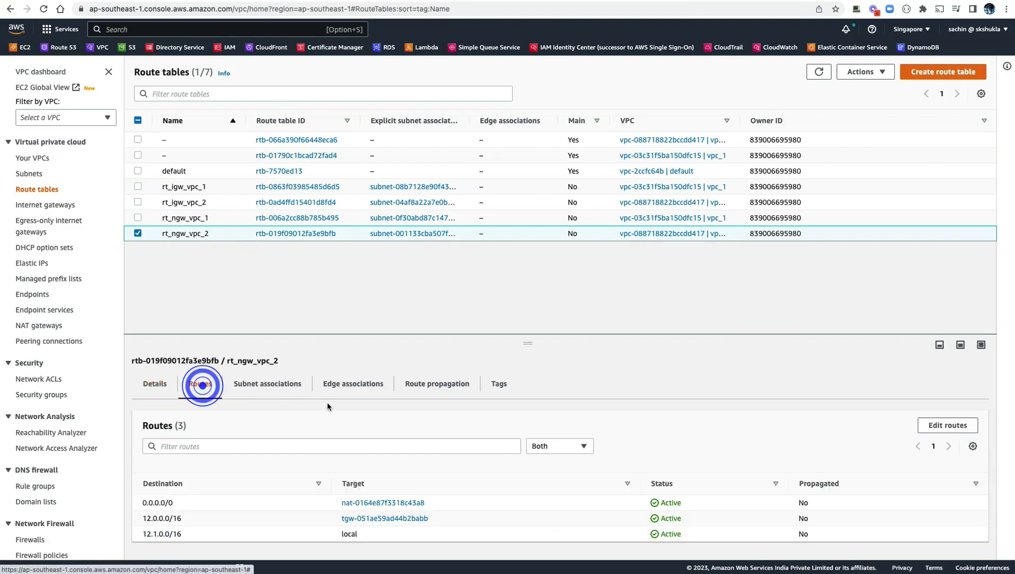
scroll(207, 490, "down", 1)
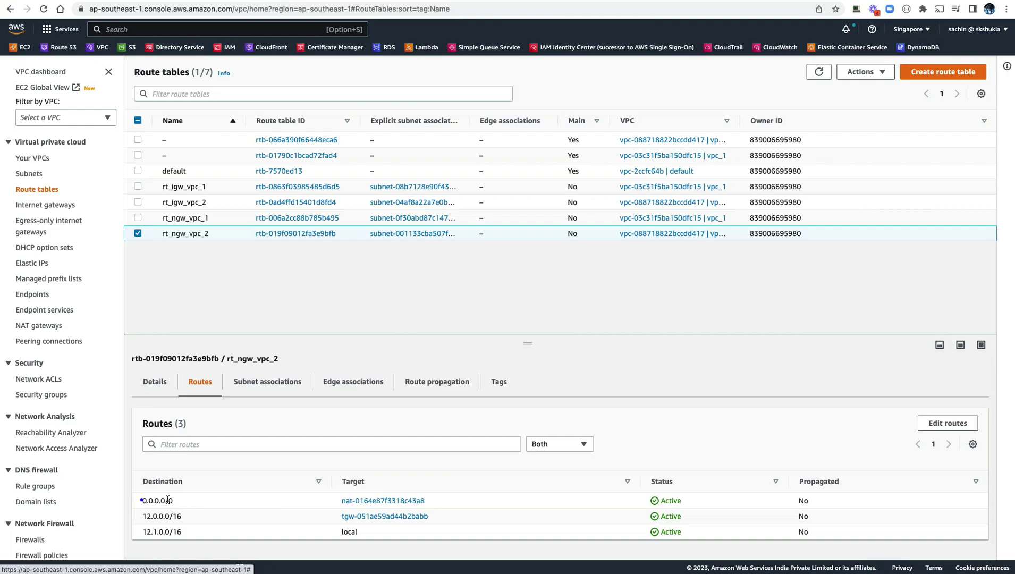
- Highlight the 0.0.0.0/0 NAT gateway route and the 12.1.0.0/16 local route of rt_ngw_vpc_2
left_click_drag(141, 500, 444, 500)
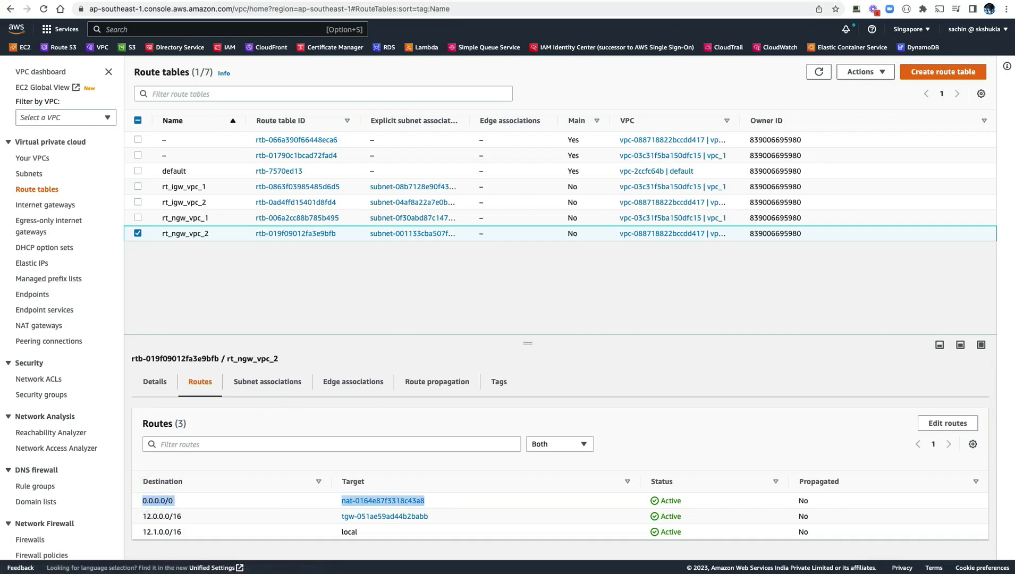
left_click(446, 2)
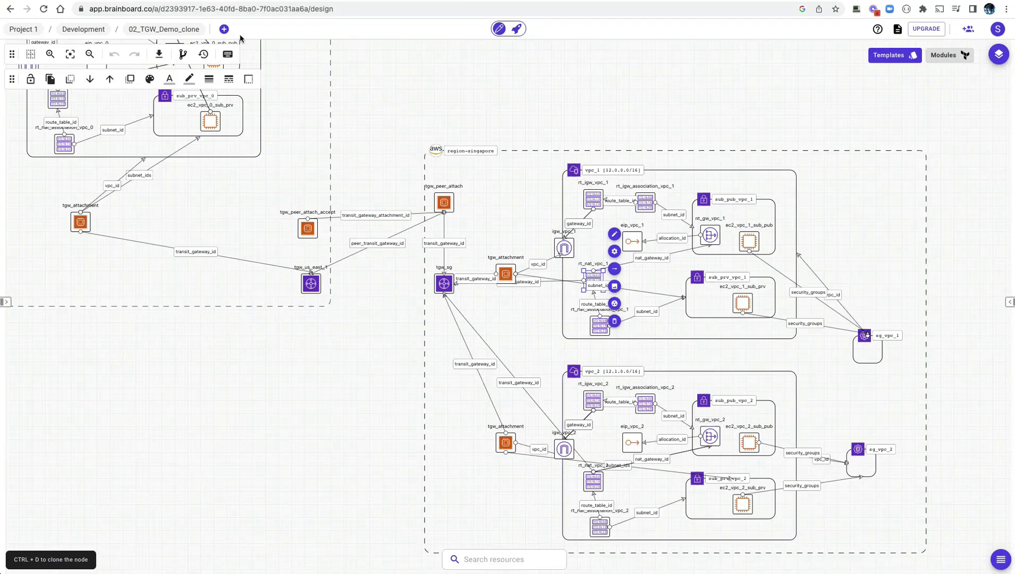
left_click(287, 1)
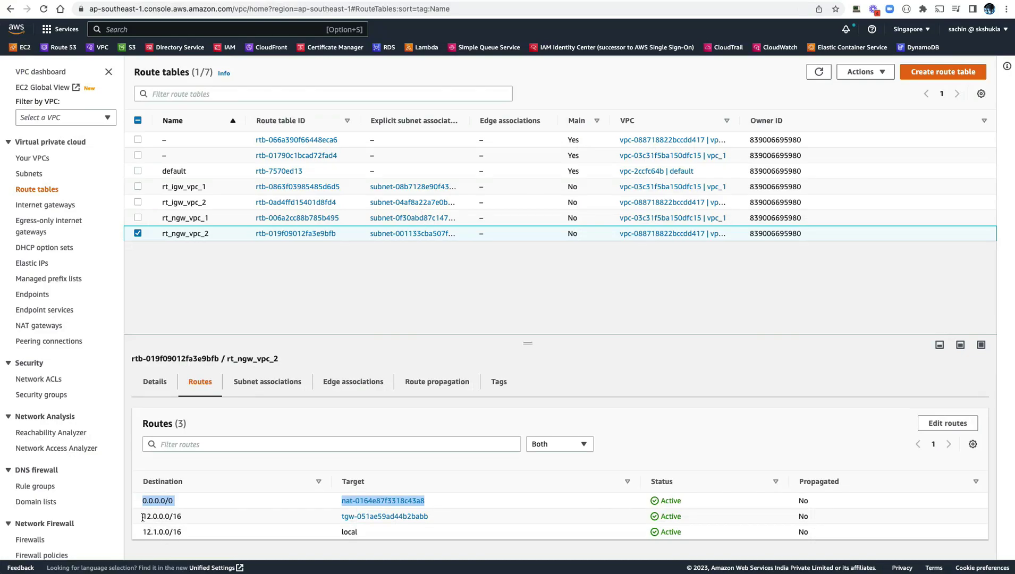
triple_click(146, 533)
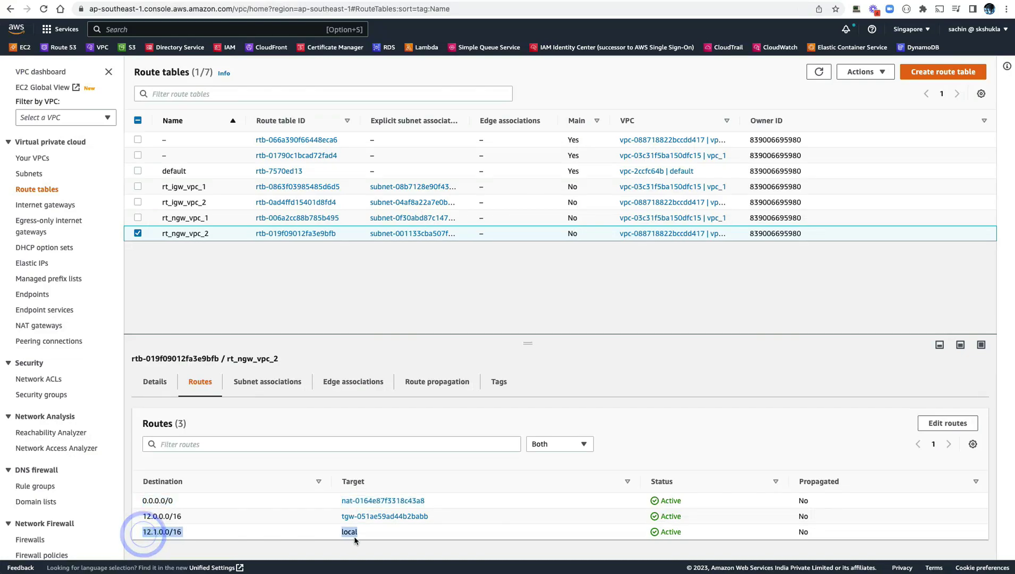
- Compare the tgw_sg transit gateway in the Brainboard design with the rt_ngw_vpc_2 routes in the AWS console
left_click(141, 0)
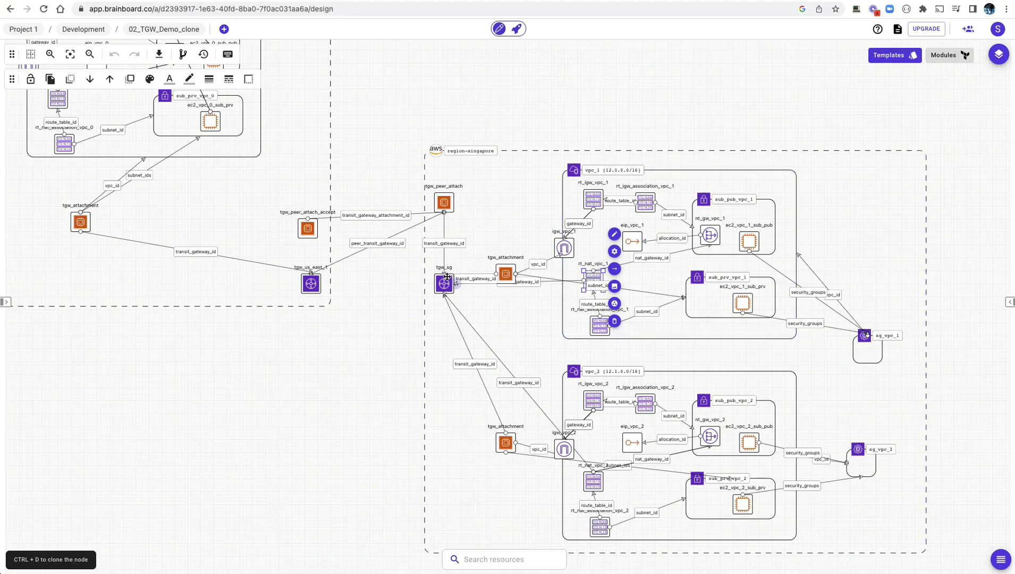
left_click(303, 0)
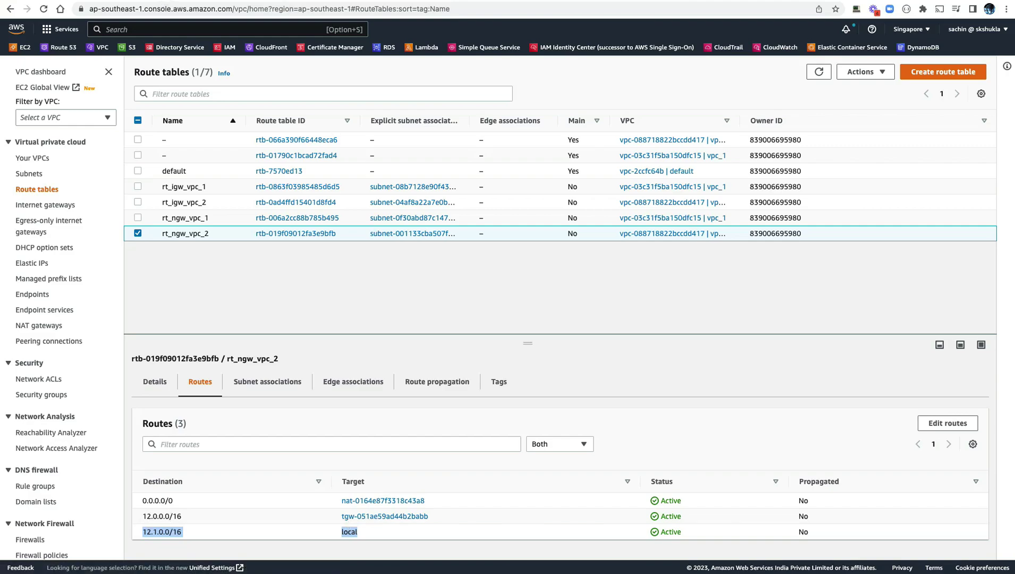
left_click(176, 1)
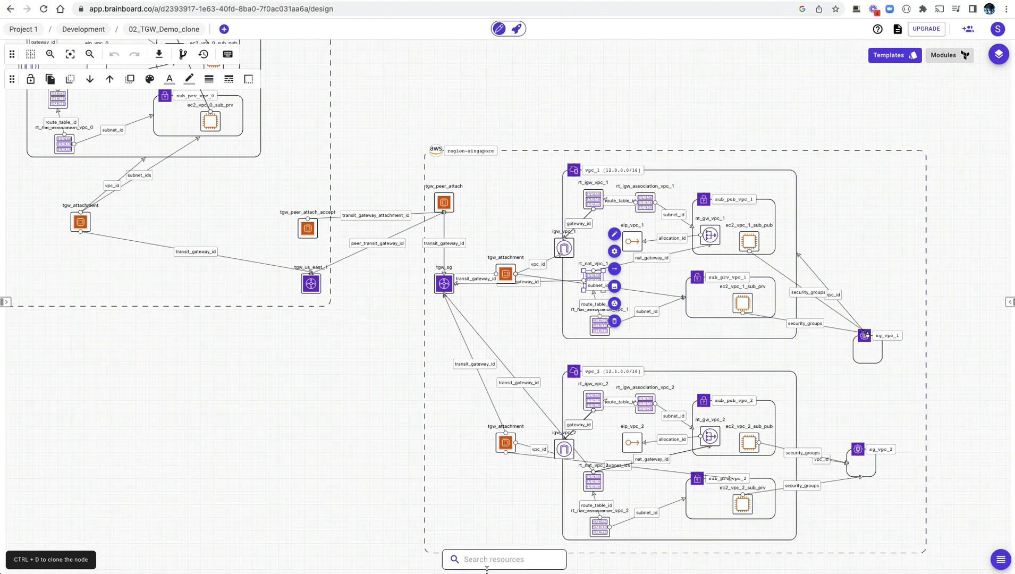
key("super+Tab")
left_click(208, 164)
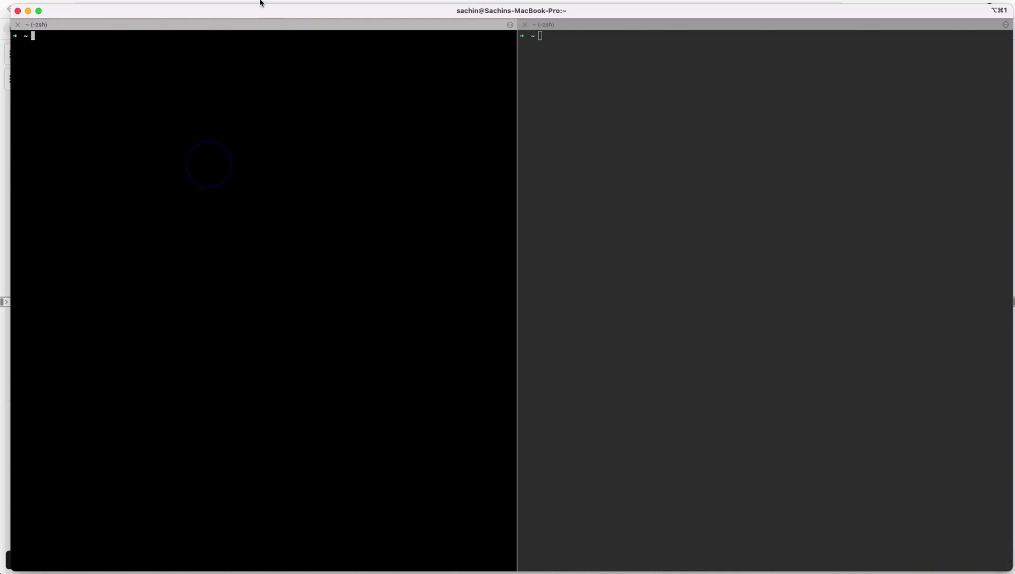
key("super+Tab")
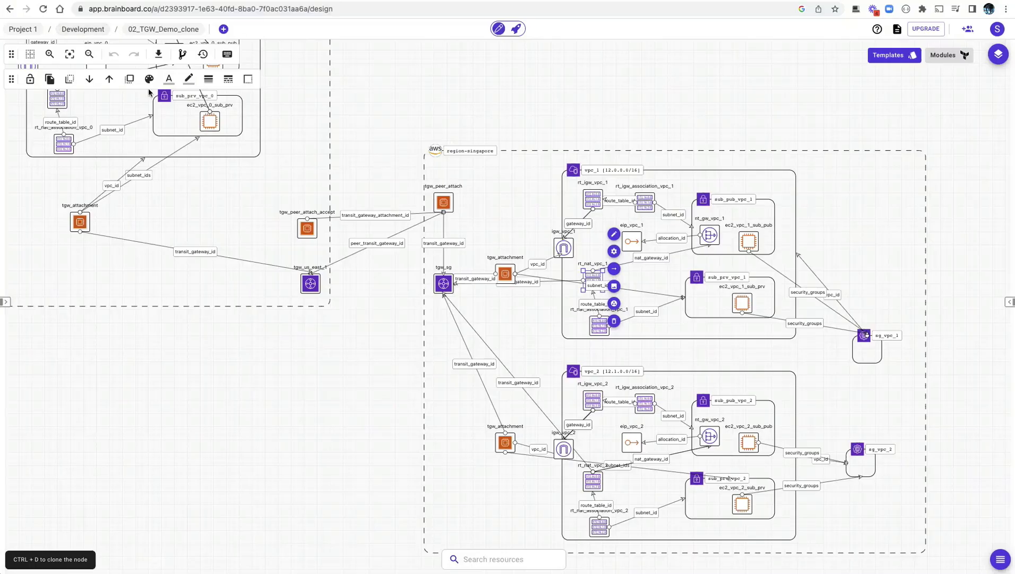
- Select instance ec2_vpc_1_sub_pub in the AWS EC2 console and copy its public IPv4 address
left_click(207, 0)
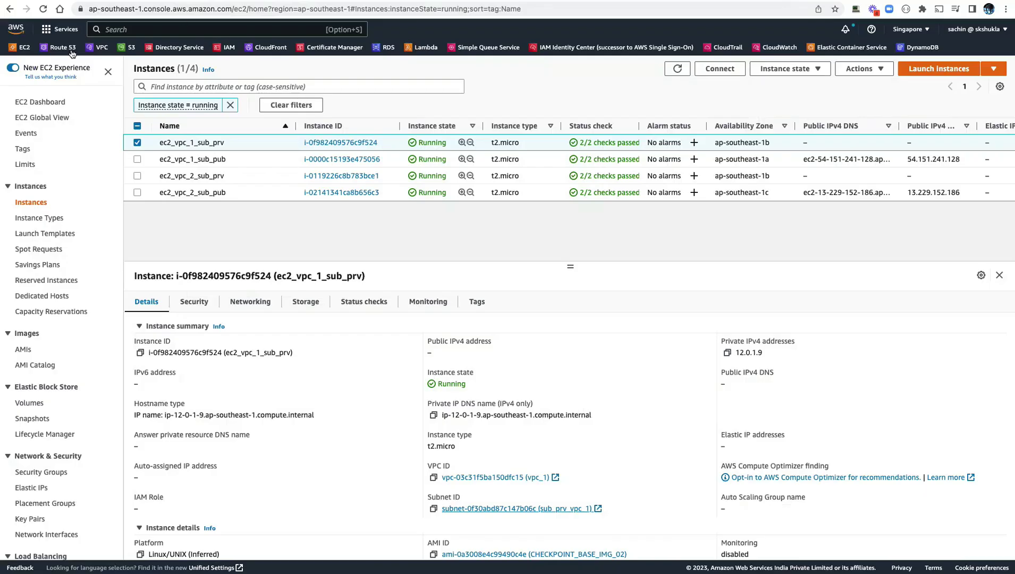
left_click(259, 155)
left_click(434, 352)
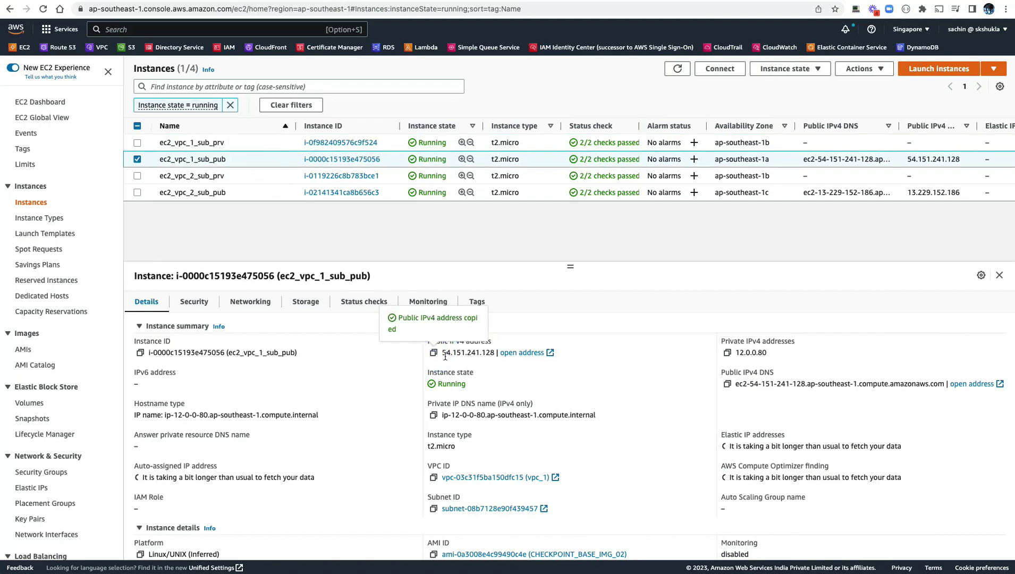
- Connect to 54.151.241.128 over SSH in the terminal, and compare the address in the remote prompt with the instance's private IPv4 address in AWS
left_click(157, 2)
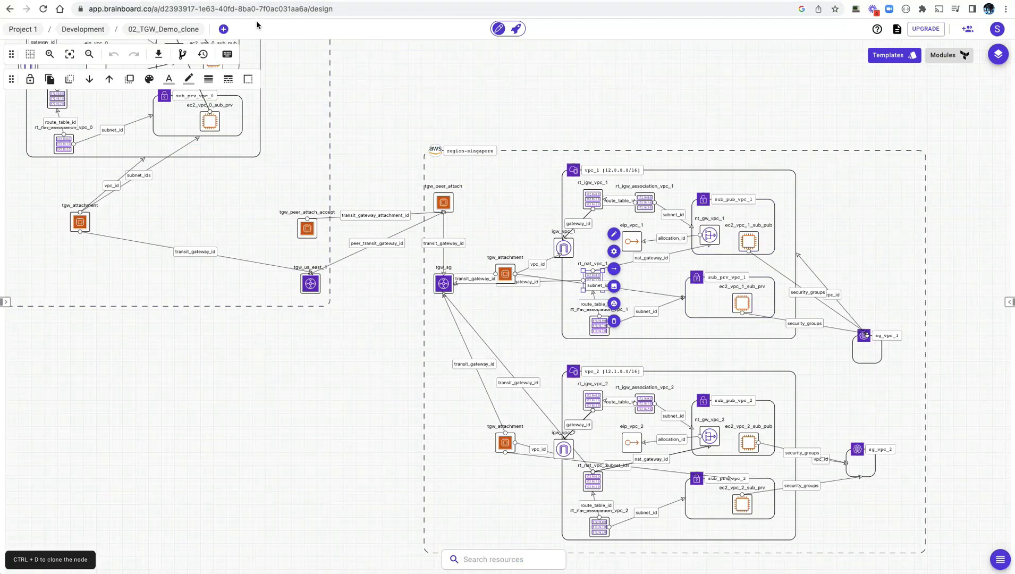
key("super+Tab")
left_click(242, 126)
type("ssh")
key("super+v")
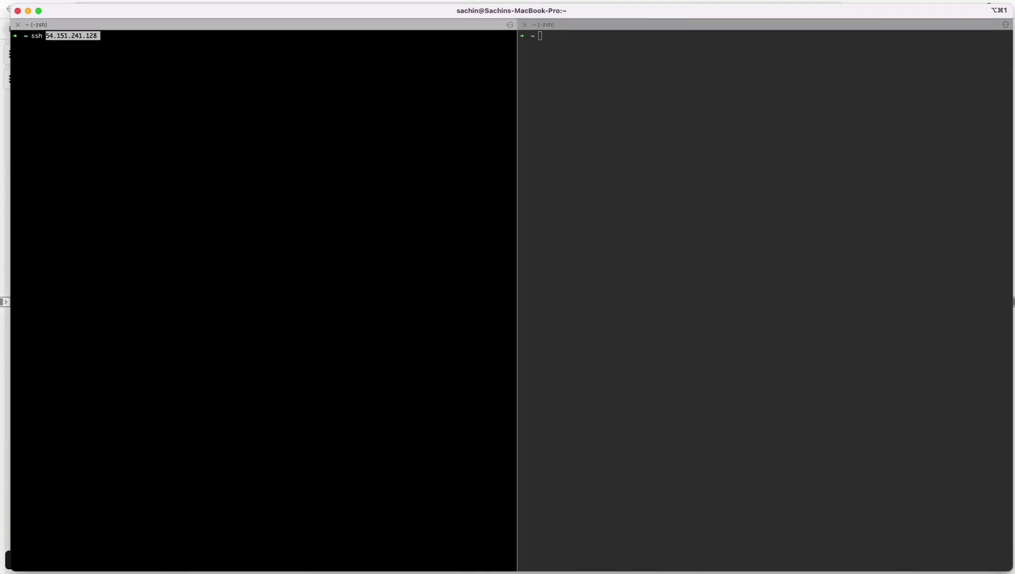
key("Return")
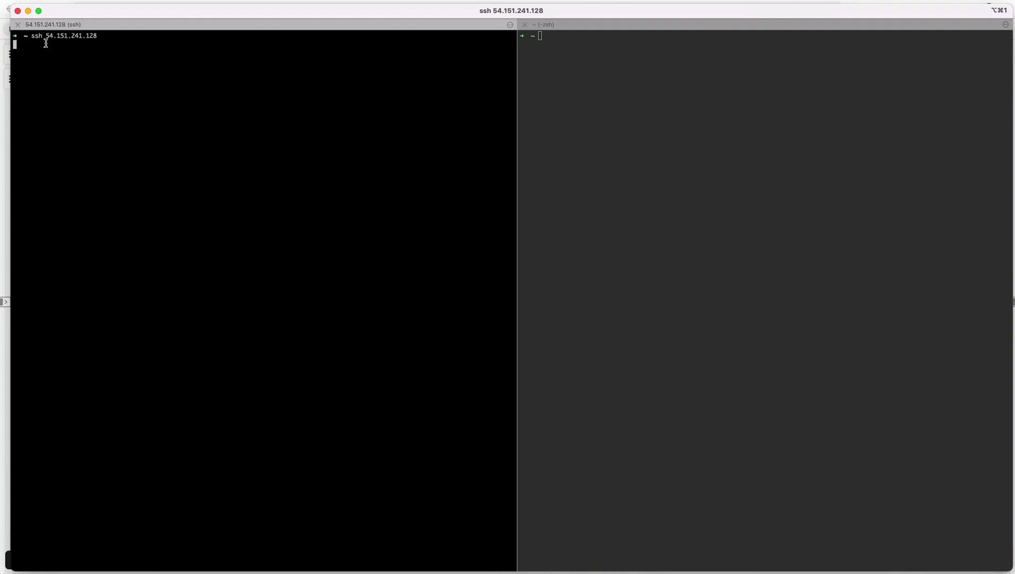
left_click_drag(52, 62, 83, 63)
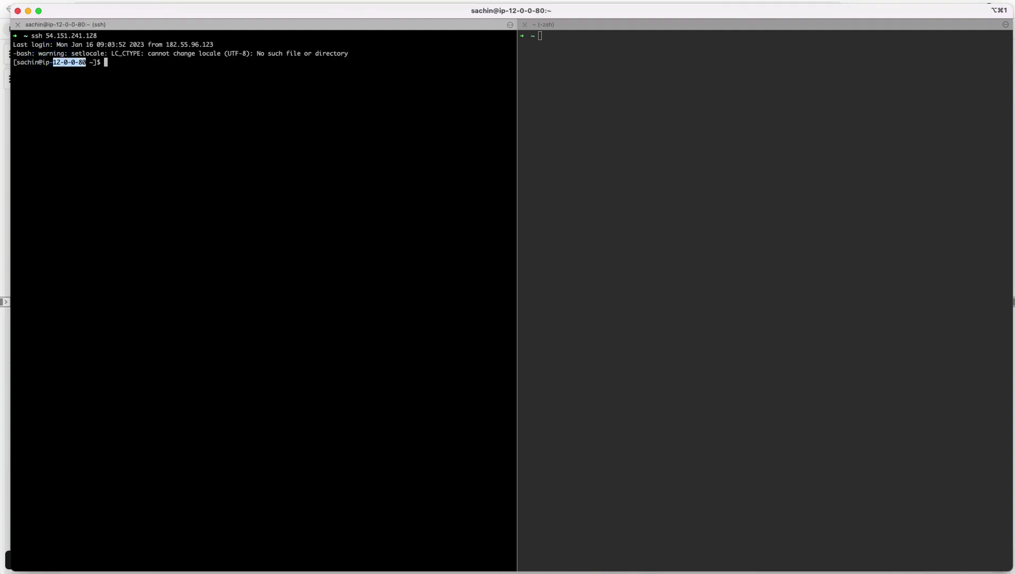
key("super+Tab")
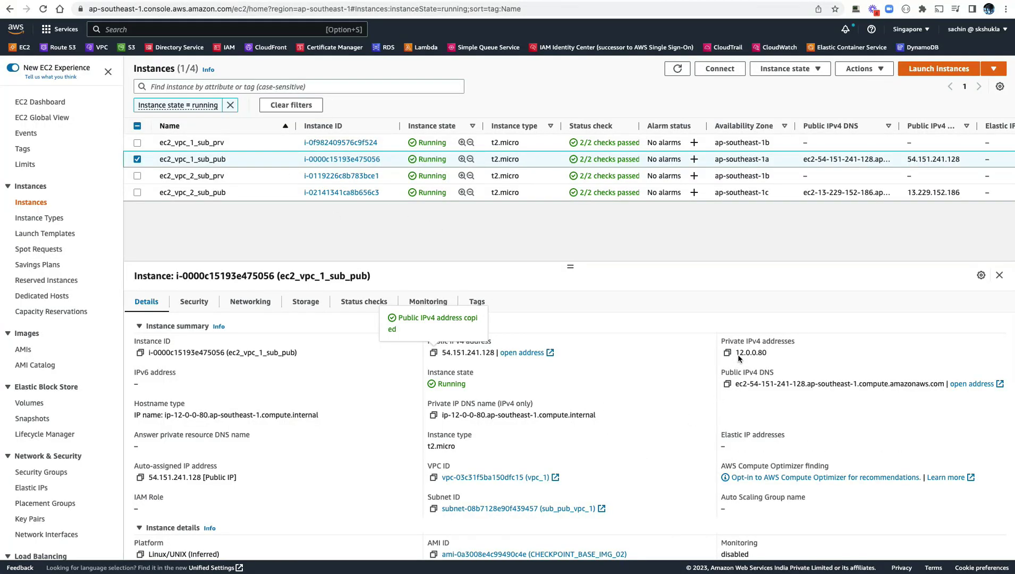
- Select instance ec2_vpc_1_sub_prv in the EC2 instance list and copy its private IPv4 address
left_click_drag(752, 352, 743, 353)
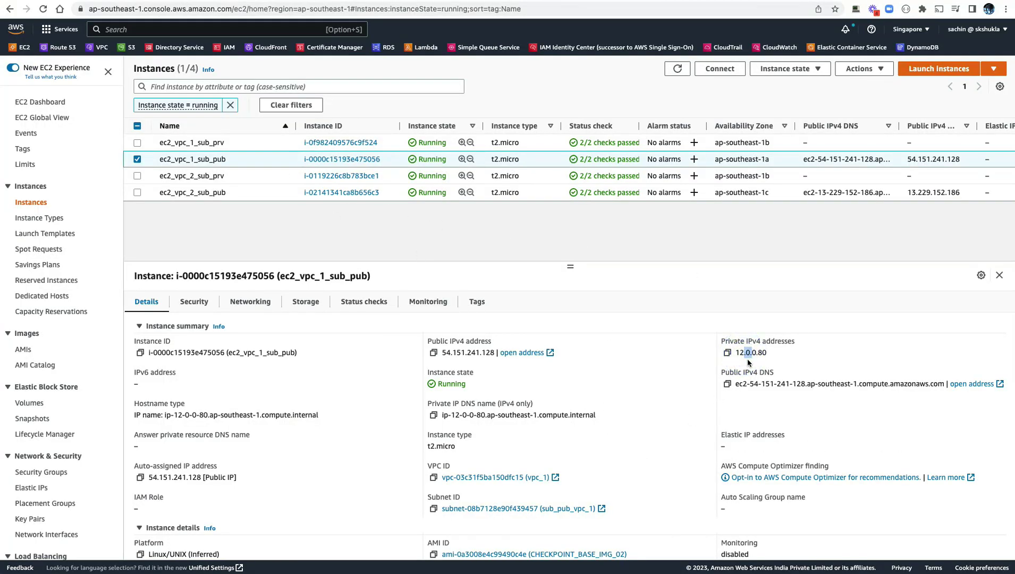
left_click(269, 148)
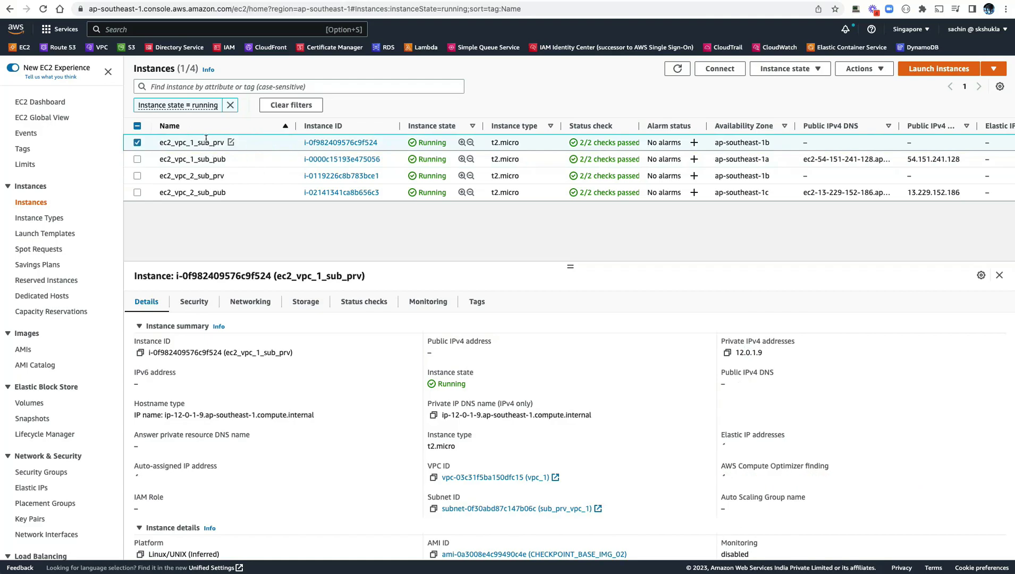
left_click(727, 353)
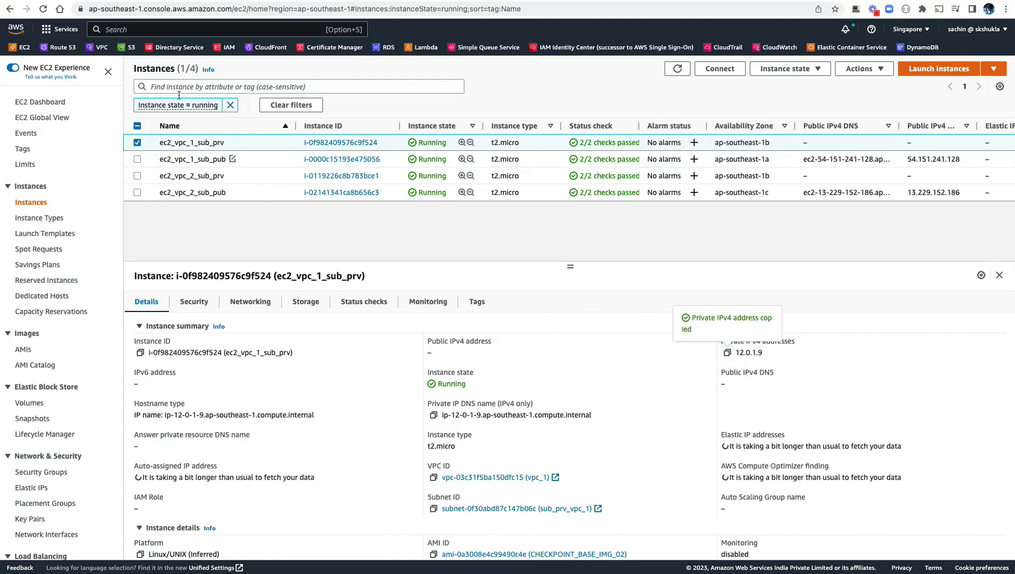
- Switch to the terminal, connect from the 12.0.0.80 session to 12.0.1.9 over SSH, and highlight the address in the new prompt
key("super+Tab")
type("ssh")
key("super+v")
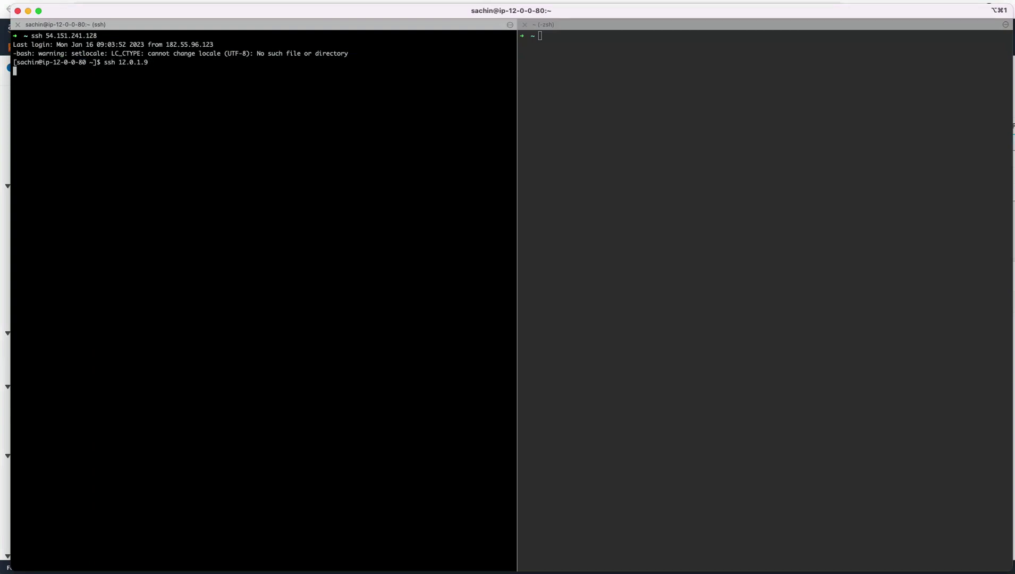
left_click_drag(54, 79, 84, 80)
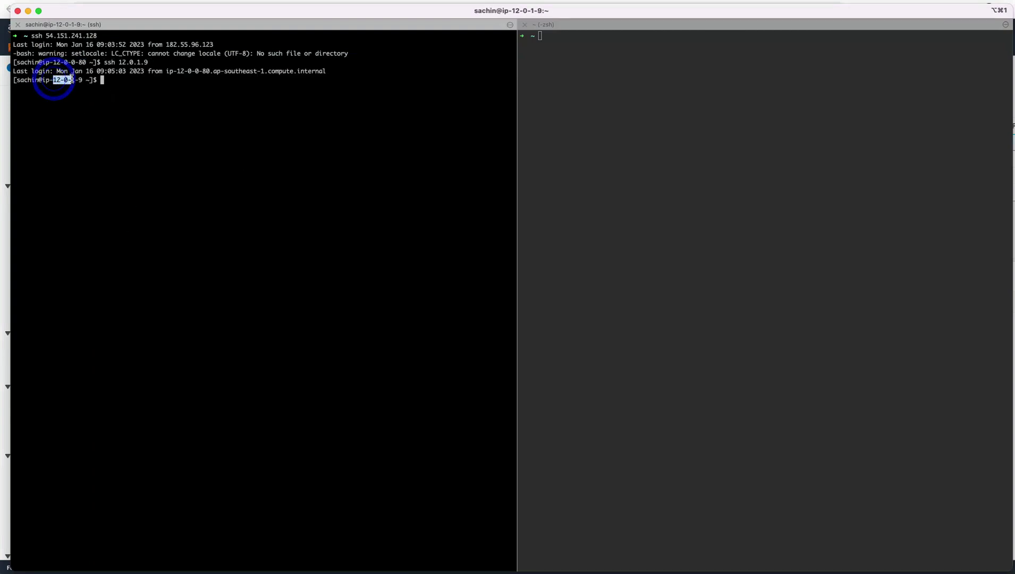
- Return to the AWS EC2 console in the browser, select instance ec2_vpc_2_sub_pub and copy its public IPv4 address
key("super+Tab")
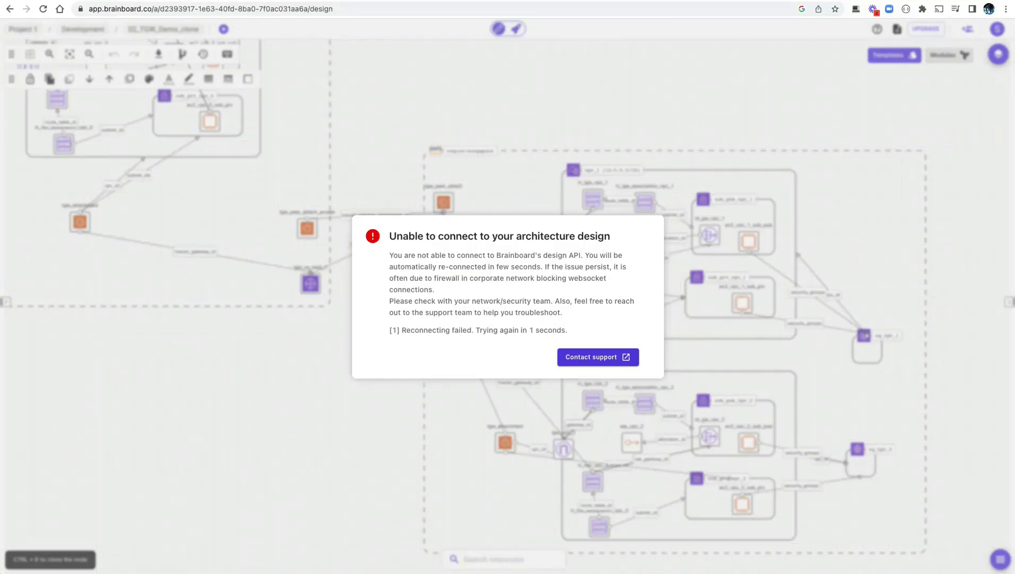
key("super+Tab")
key("super+Tab")
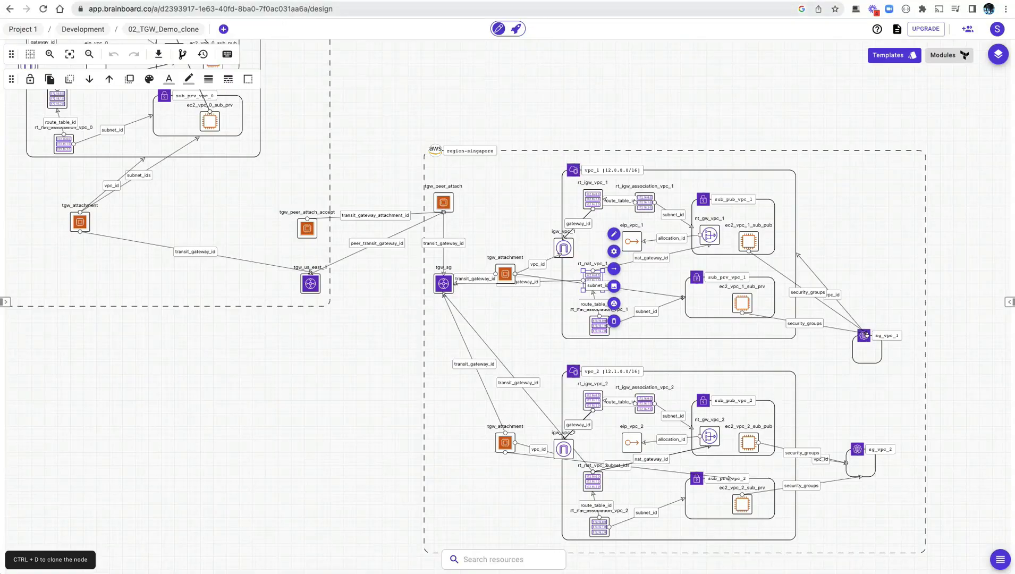
key("ctrl+Tab")
key("ctrl+Tab")
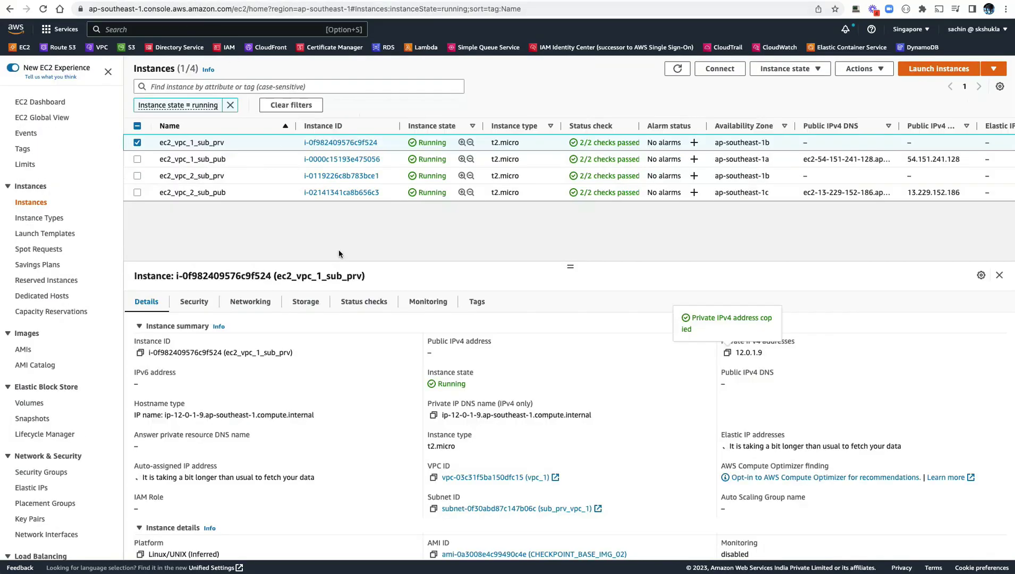
left_click(261, 192)
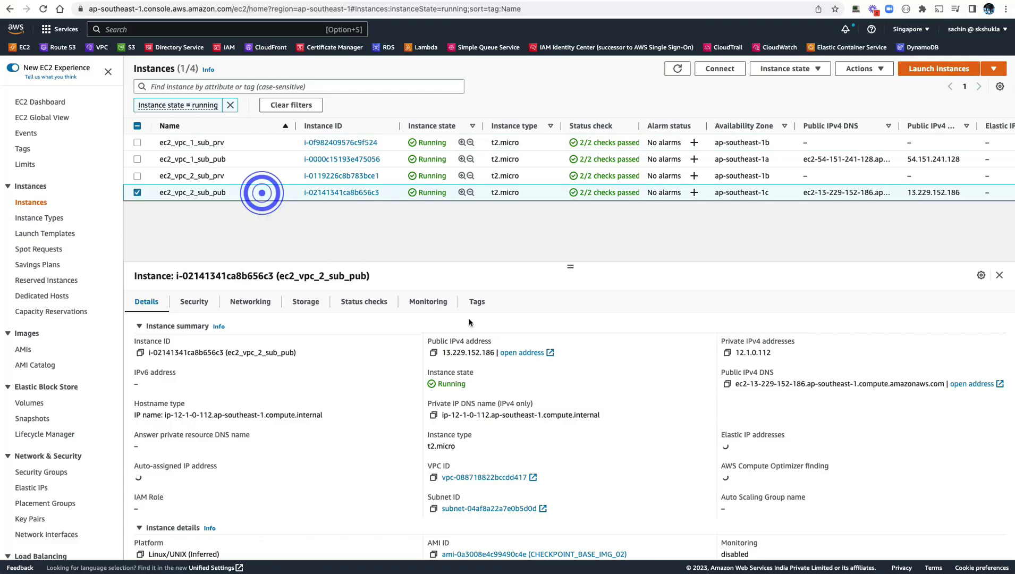
left_click(434, 352)
- Connect to 13.229.152.186 over SSH in the terminal's unused local shell
key("super+Tab")
left_click(591, 159)
type("ssh")
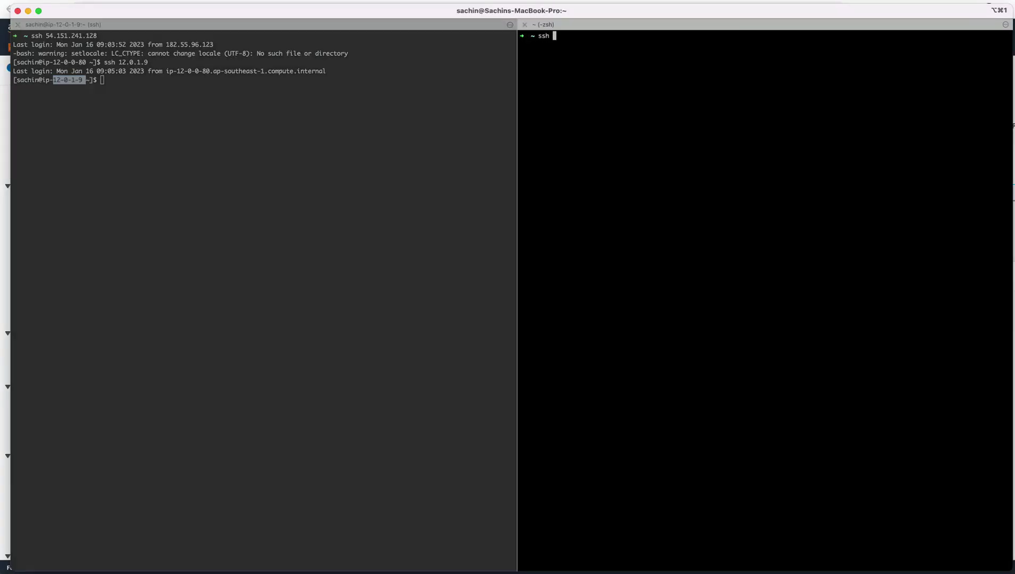
key("super+v")
key("Return")
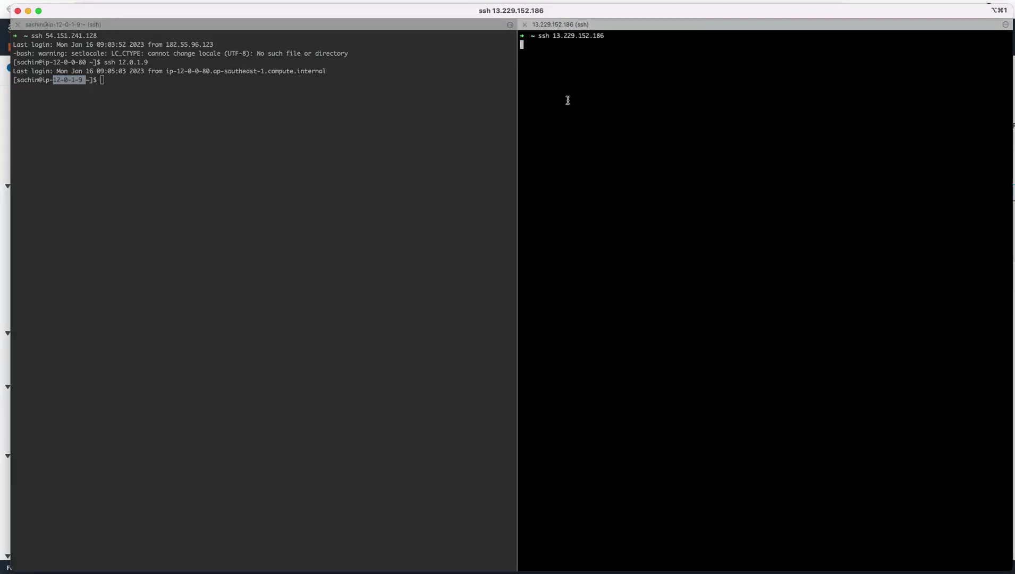
- Locate ec2_vpc_2_sub_pub in the Brainboard design and check the new SSH session's prompt in the terminal
key("super+Tab")
key("ctrl+Tab")
scroll(778, 374, "down", 3)
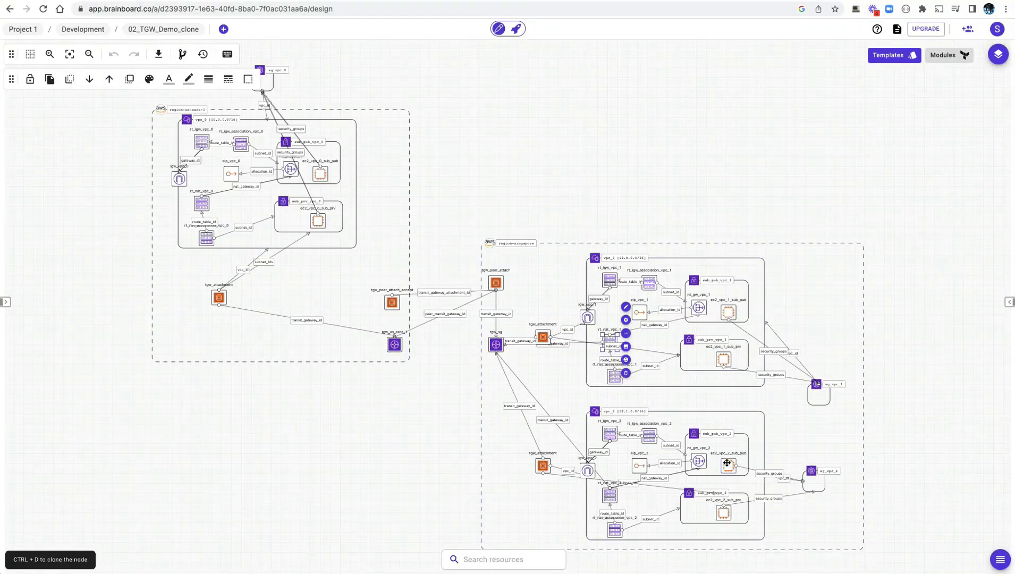
key("ctrl+Tab")
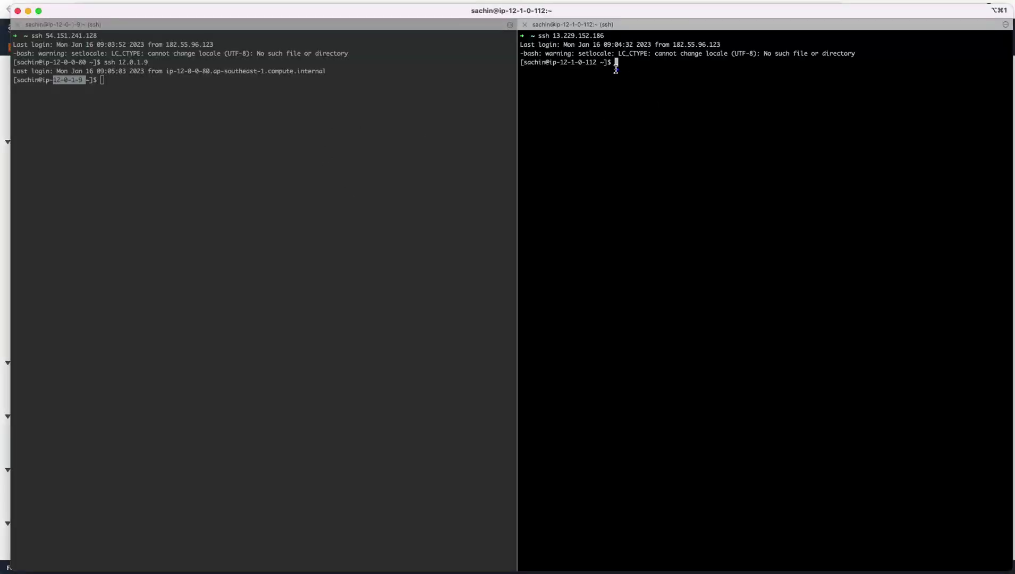
left_click(617, 64)
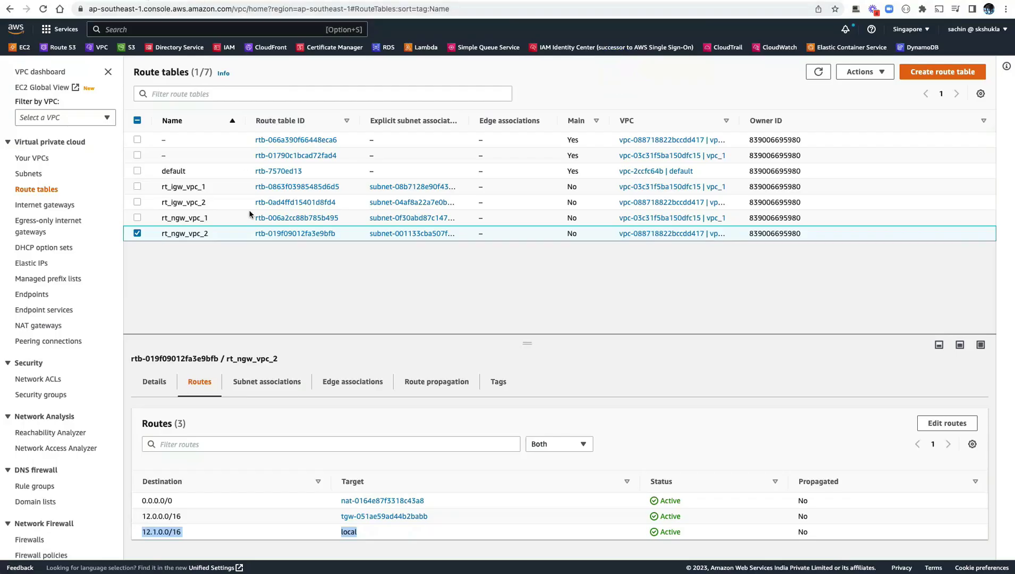
- Copy the private IPv4 address of ec2_vpc_2_sub_prv in the EC2 console, and connect to 12.1.1.27 over SSH from the 12.1.0.112 session
key("ctrl+Tab")
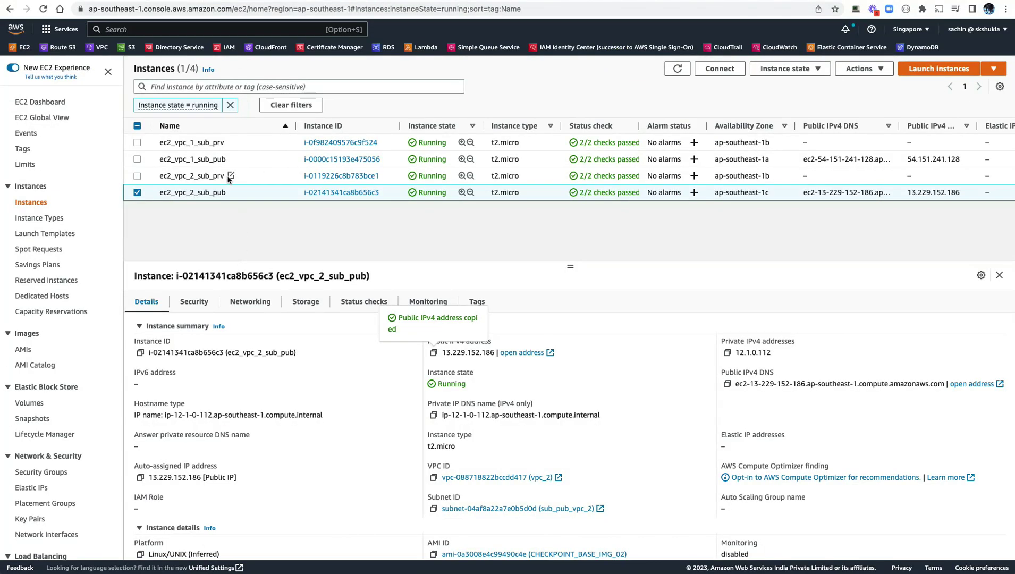
left_click(231, 175)
left_click(729, 363)
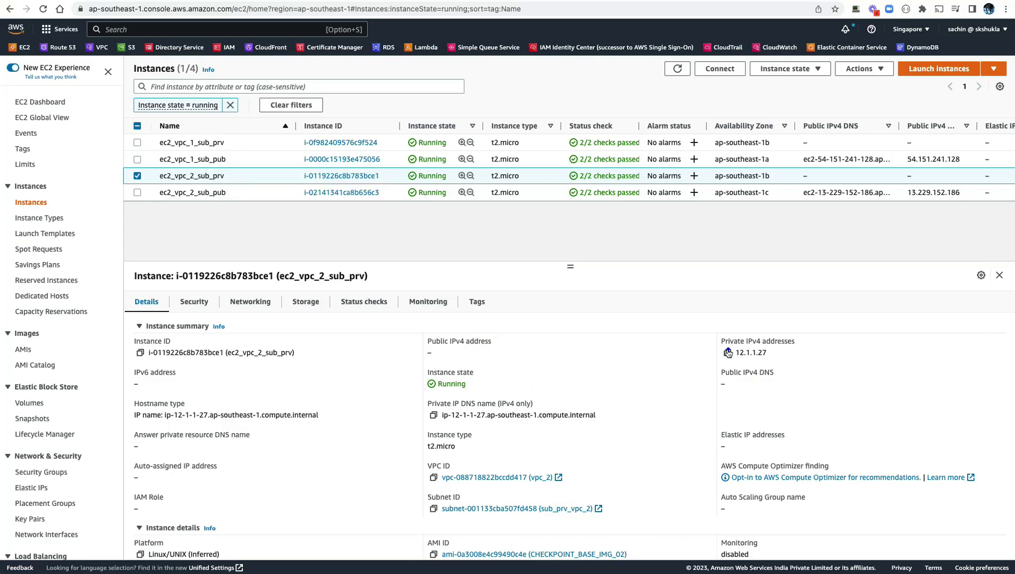
key("super+Tab")
type("ssh 12.1.1.27")
key("Return")
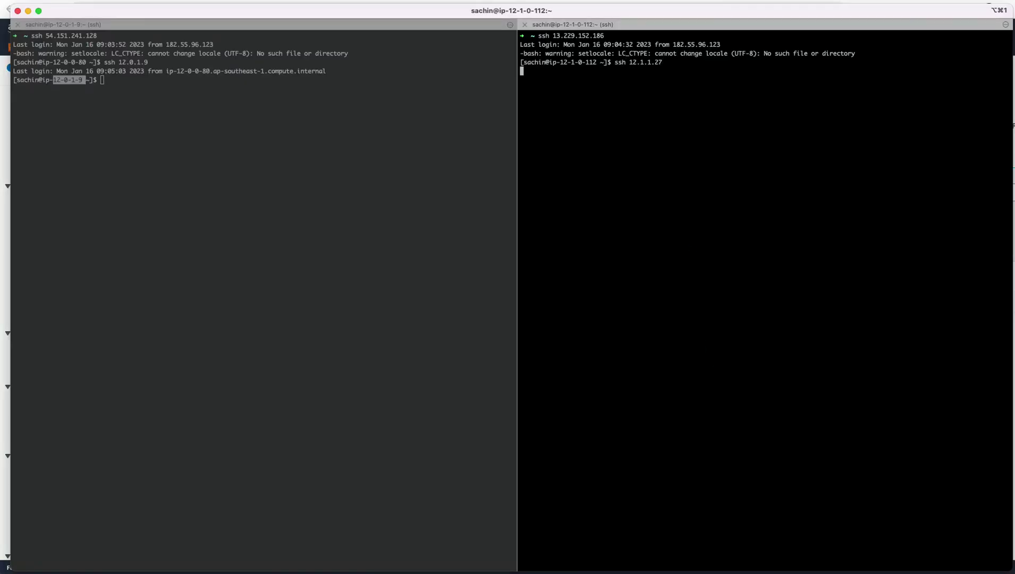
- Highlight the address in the 12.0.1.9 session's prompt and compare it with ec2_vpc_1_sub_prv inside vpc_1 in the Brainboard design
left_click(98, 146)
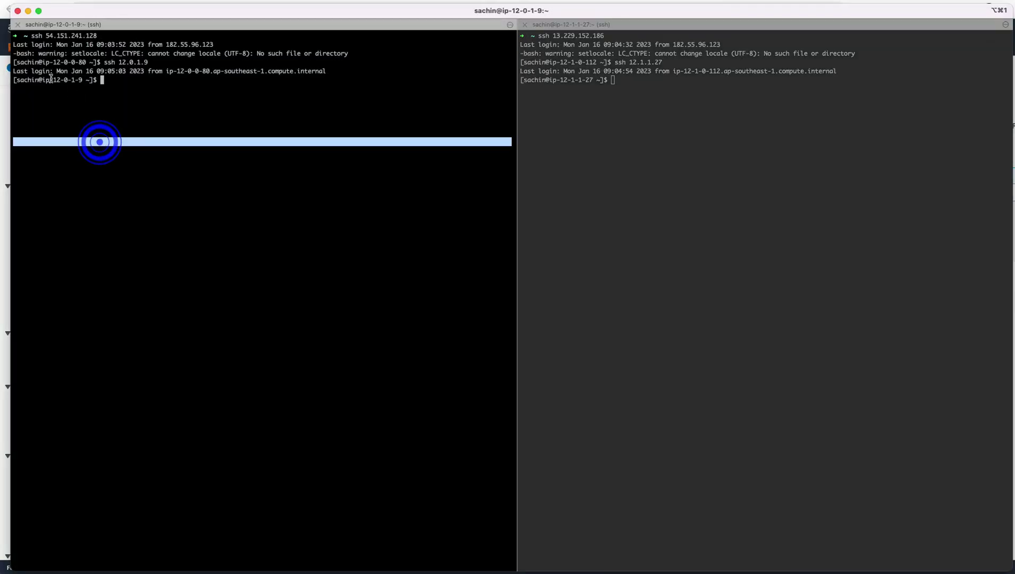
left_click_drag(53, 79, 81, 78)
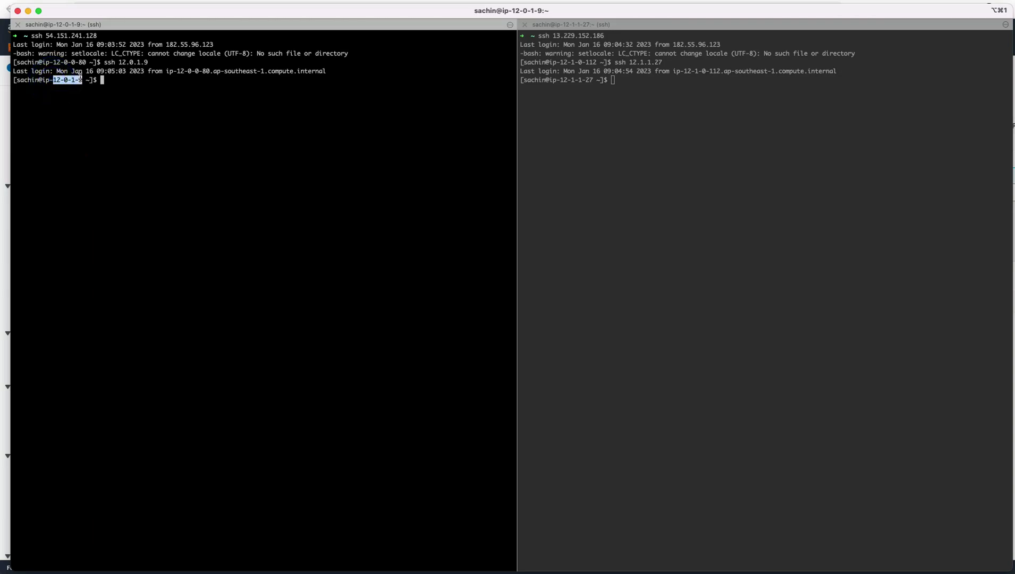
key("super+Tab")
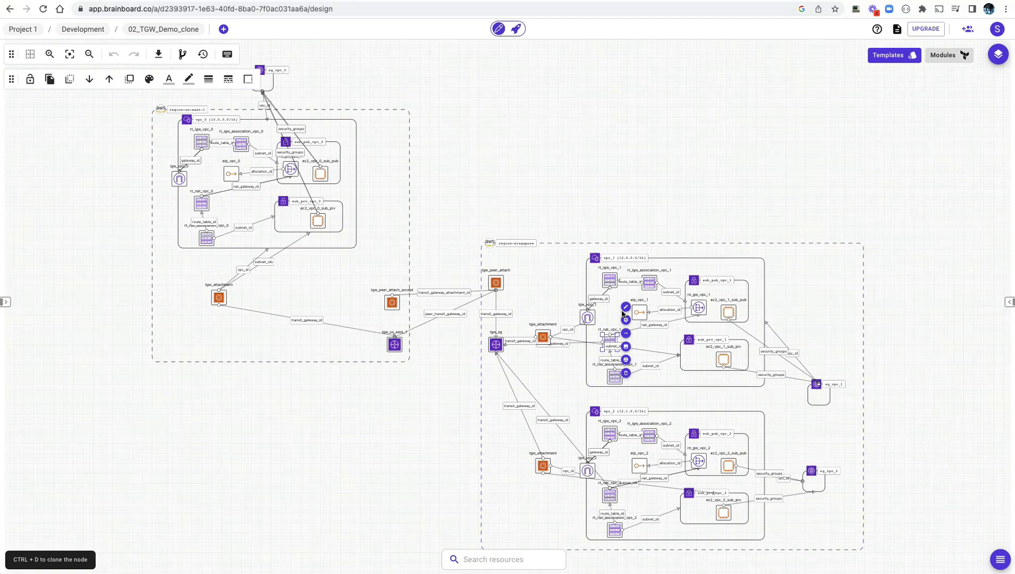
scroll(553, 324, "down", 1)
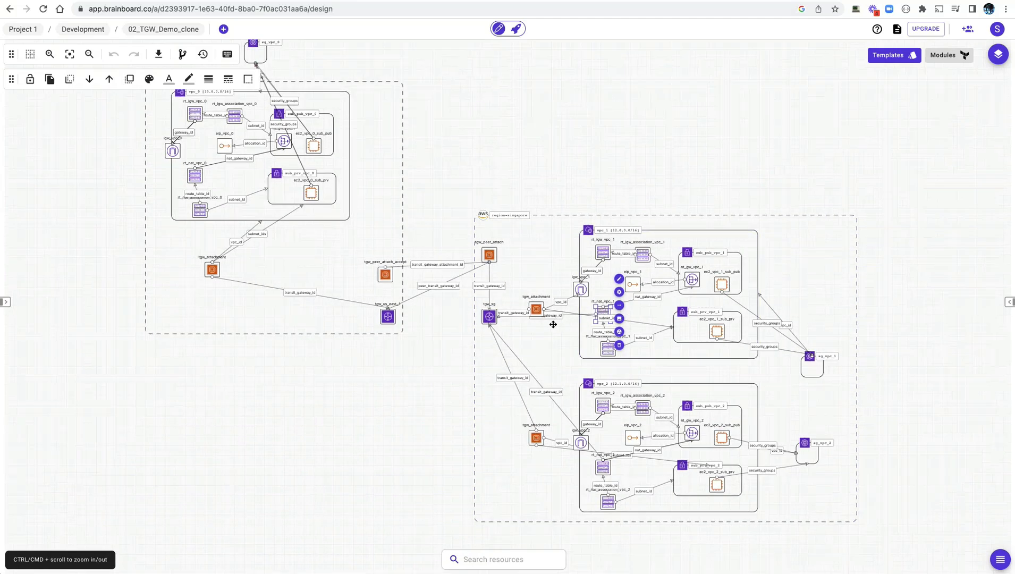
scroll(553, 324, "up", 5, "ctrl")
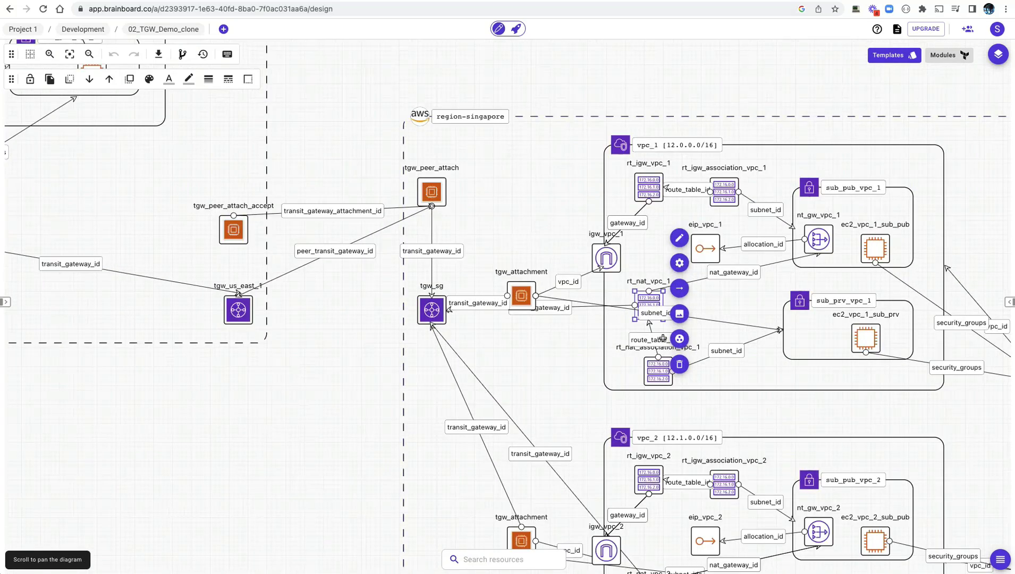
scroll(664, 343, "down", 1)
scroll(664, 342, "right", 2)
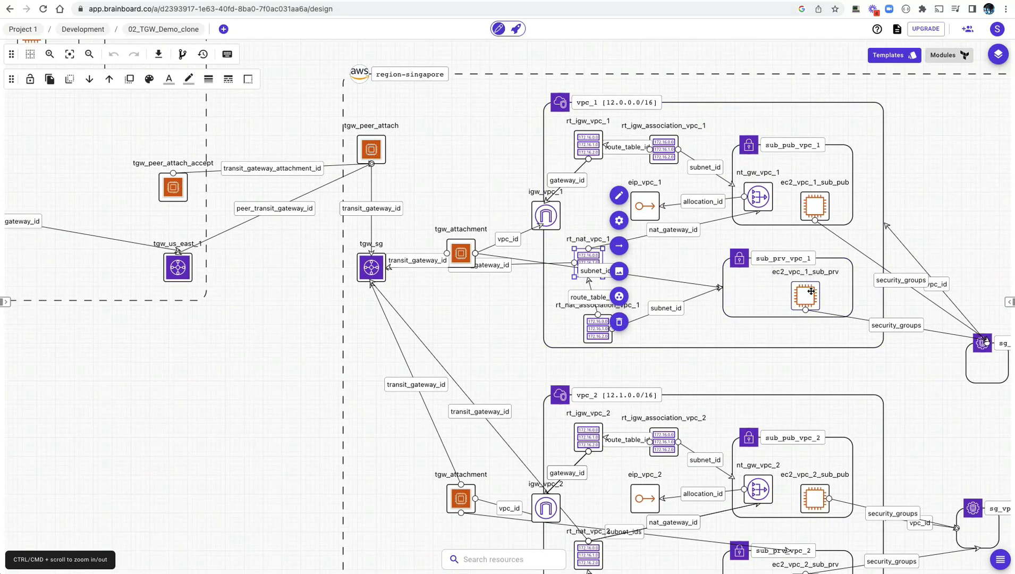
key("super+Tab")
left_click(79, 100)
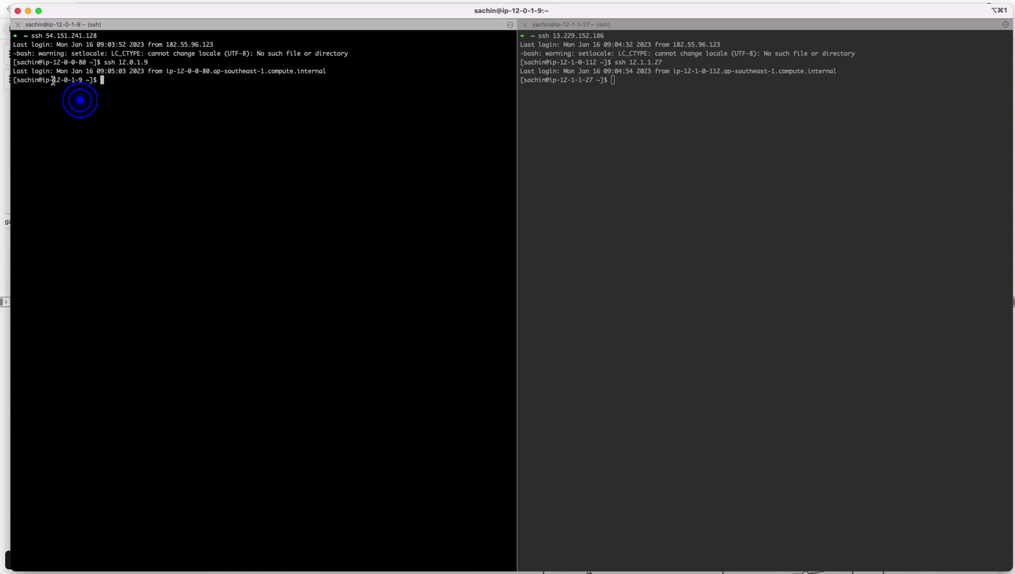
left_click_drag(52, 80, 78, 82)
key("super+Tab")
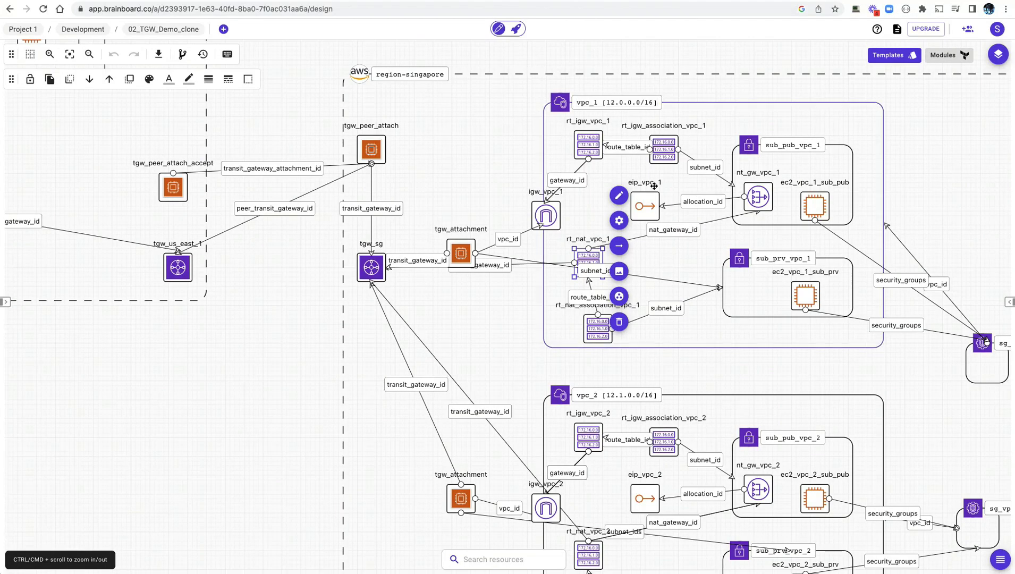
- Highlight the network part of the 12.1.1.27 prompt and examine ec2_vpc_2_sub_prv and the path through tgw_sg in the Brainboard design
key("super+Tab")
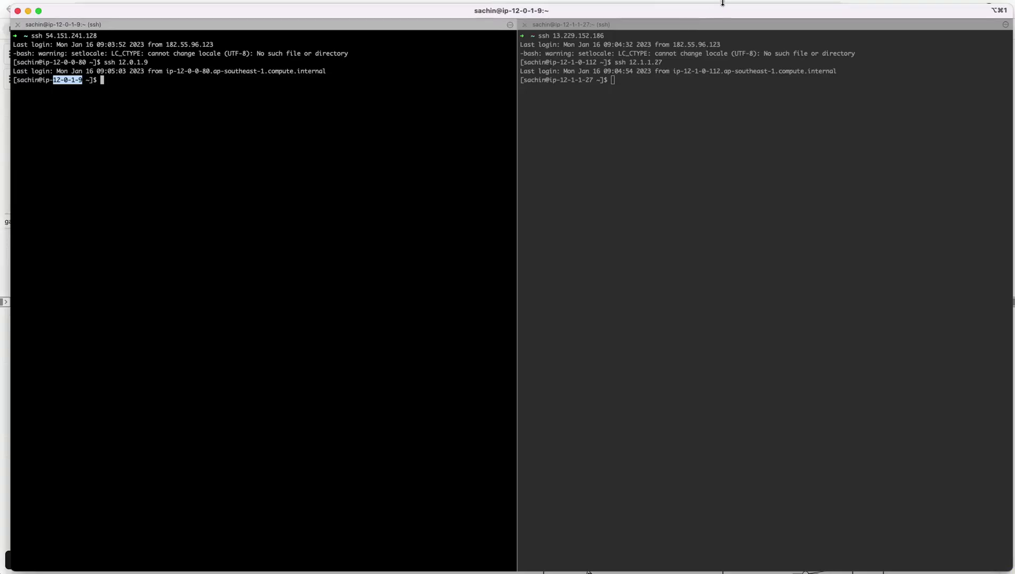
left_click(690, 124)
left_click_drag(560, 80, 570, 80)
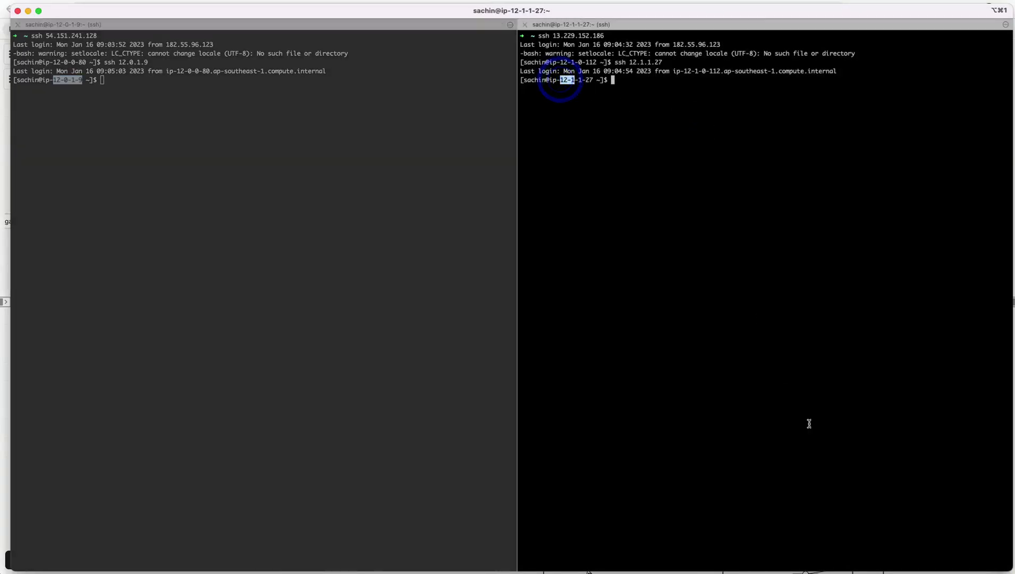
key("super+Tab")
scroll(860, 529, "down", 2)
scroll(860, 529, "down", 1)
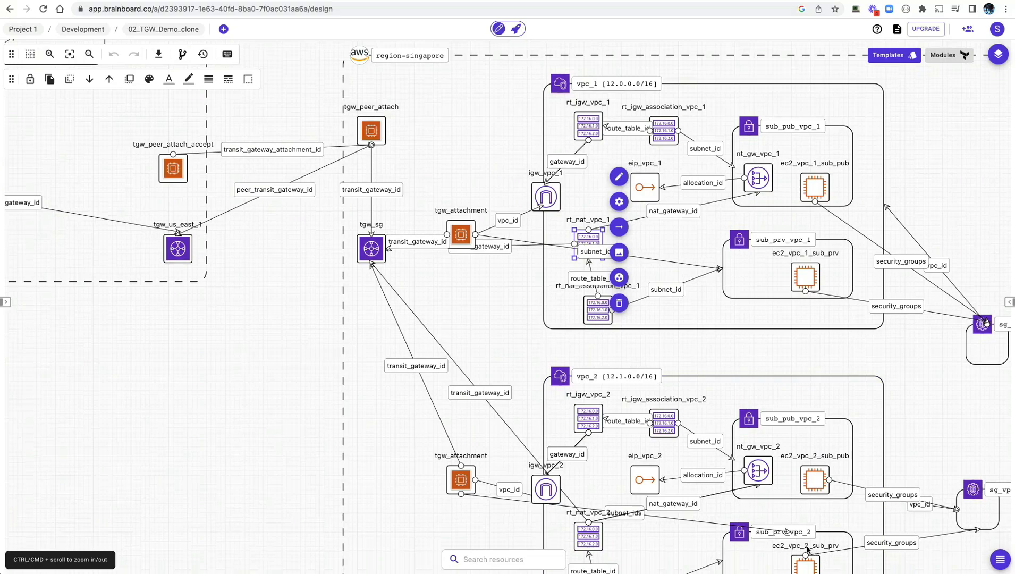
scroll(839, 274, "down", 2)
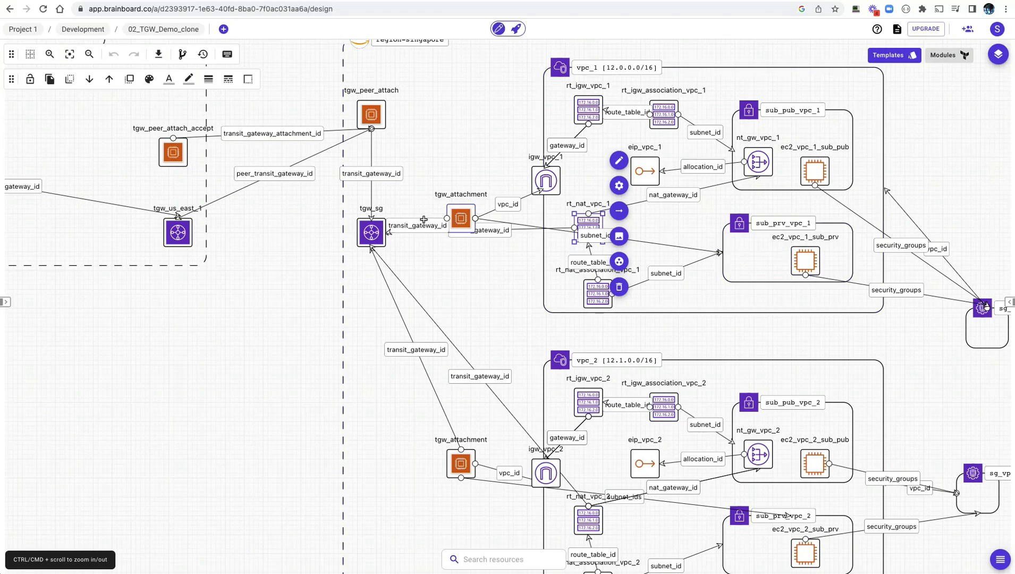
- Begin an ssh command in the 12.0.1.9 session and add the address 12-1-1-27 copied from the other session's prompt
key("super+Tab")
left_click(348, 243)
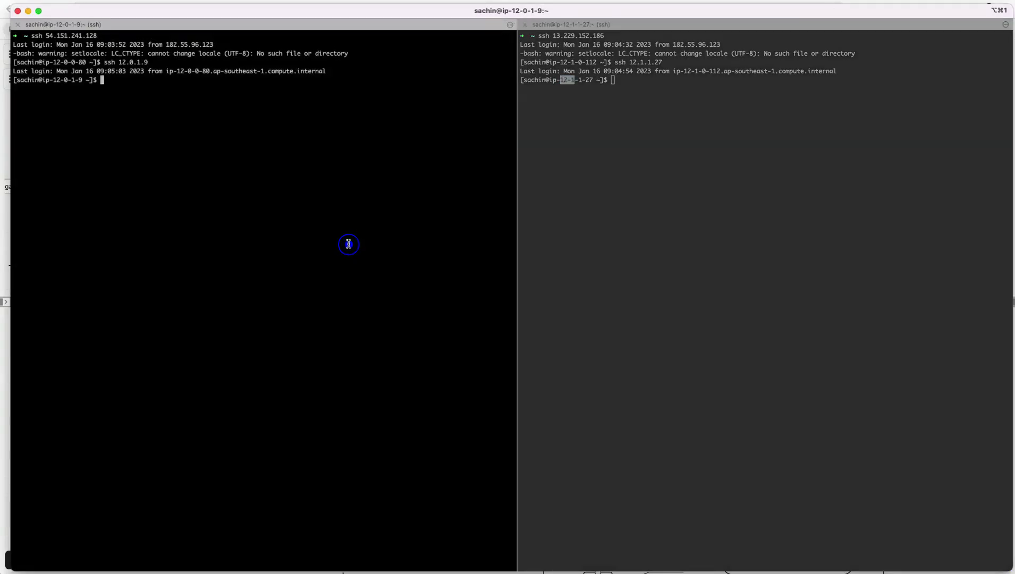
key("Return")
key("Return")
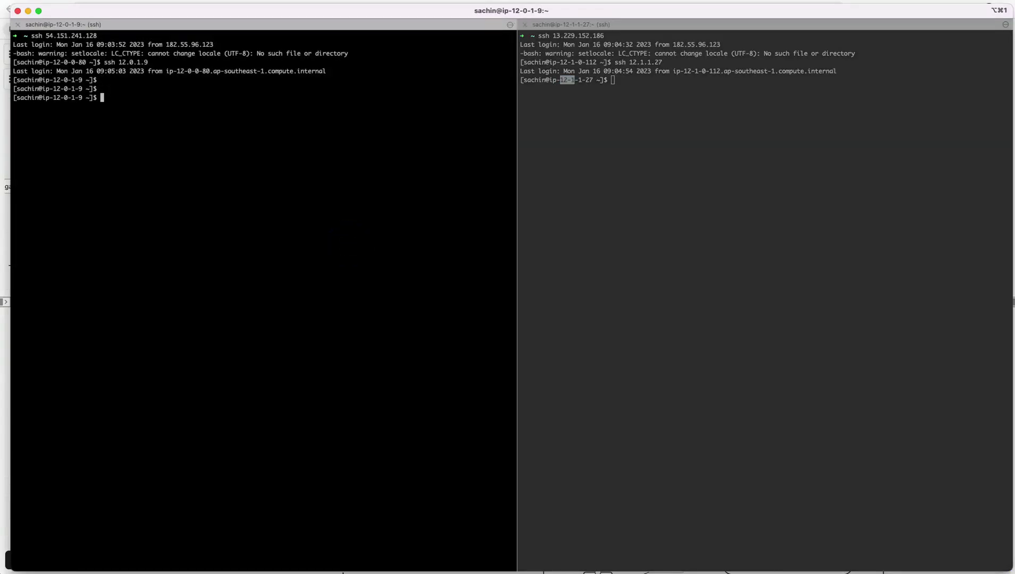
type("ssh")
left_click(583, 106)
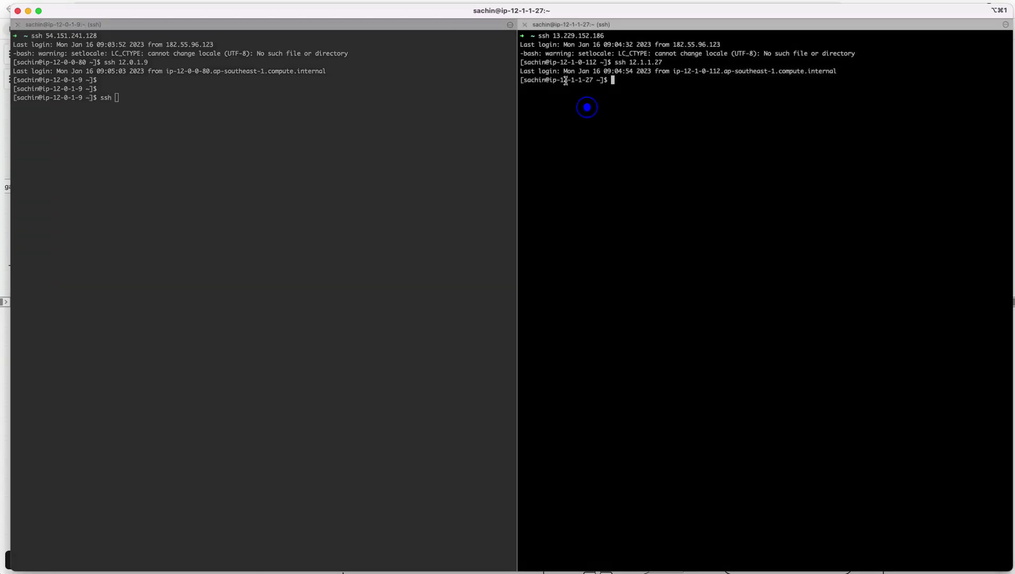
left_click_drag(560, 80, 595, 79)
key("super+c")
left_click(218, 129)
key("super+v")
- Replace the address's hyphens with dots, run ssh 12.1.1.27, and answer yes to continue connecting
key("Left")
key("Left")
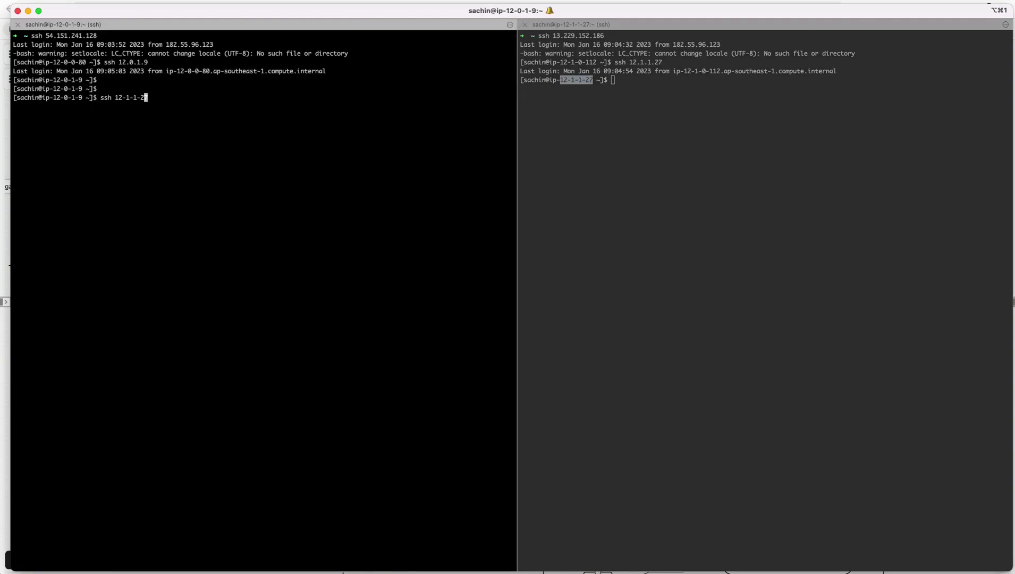
type(".")
key("Left")
key("Left")
key("Left")
key("Left")
key("Return")
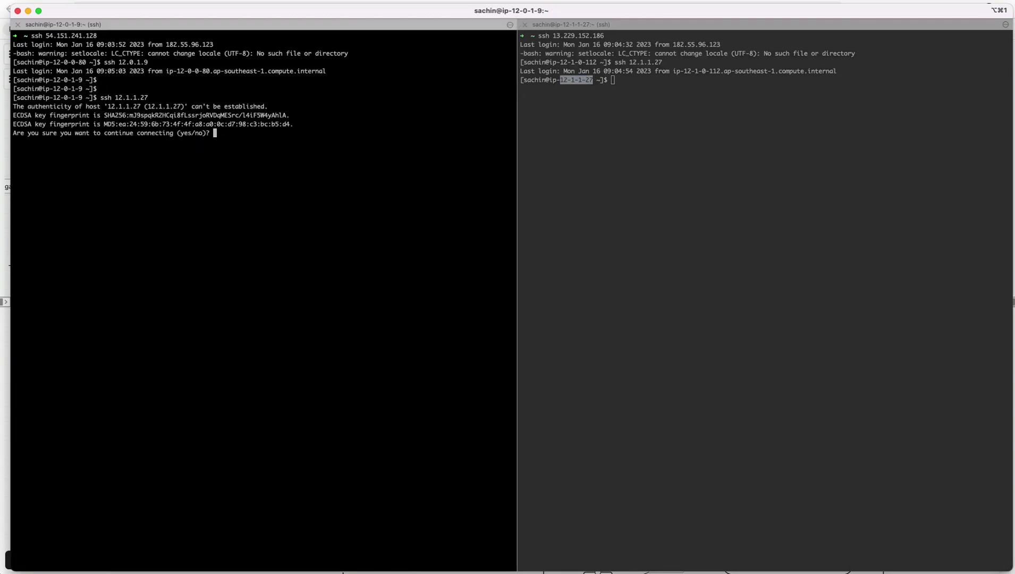
type("yes")
key("Return")
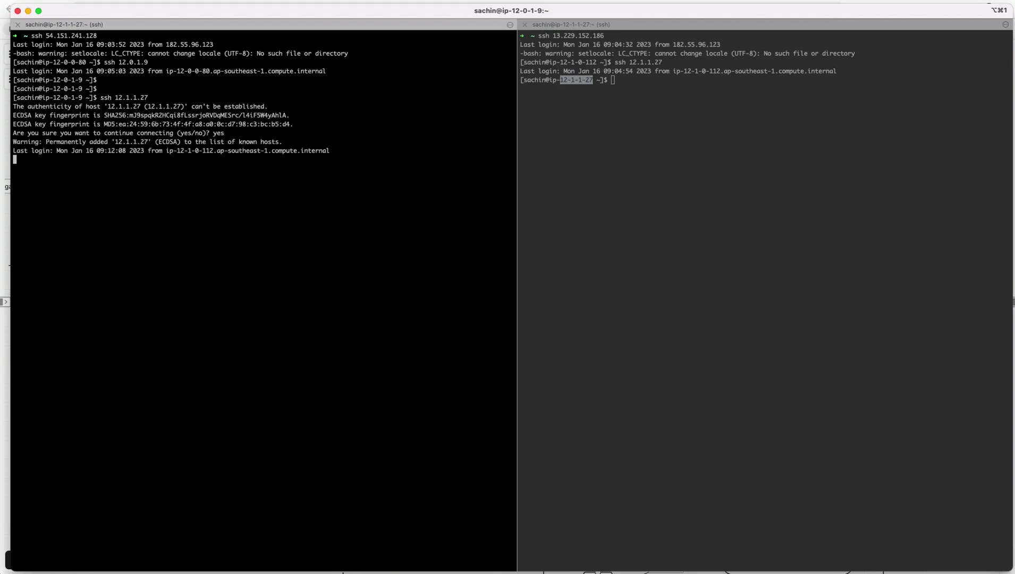
- Highlight the address in the newly connected prompt, run ssh 12.0.1.9 from the other 12.1.1.27 session, and answer yes to continue connecting
left_click_drag(50, 98, 76, 97)
left_click_drag(53, 160, 82, 161)
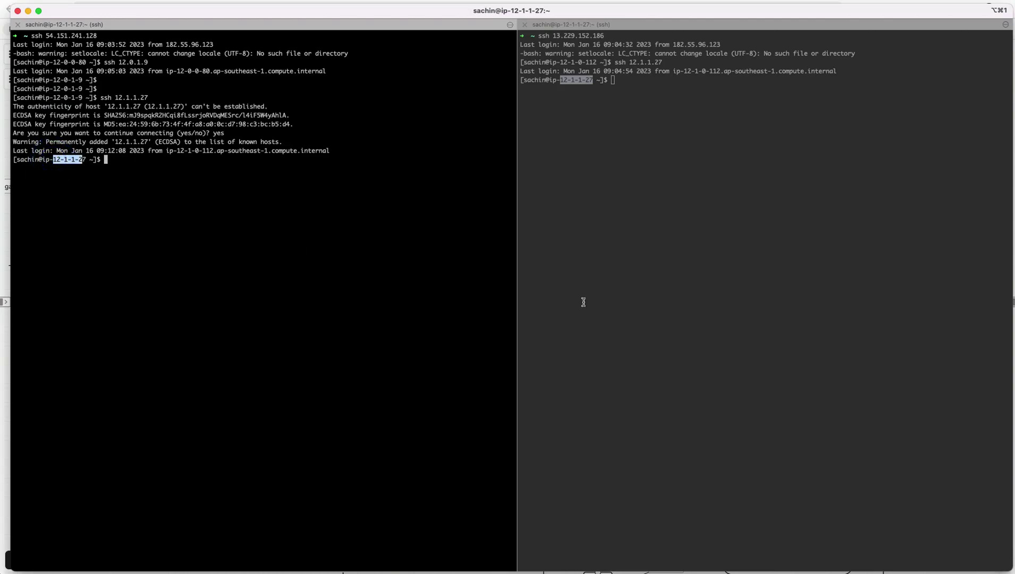
left_click(583, 122)
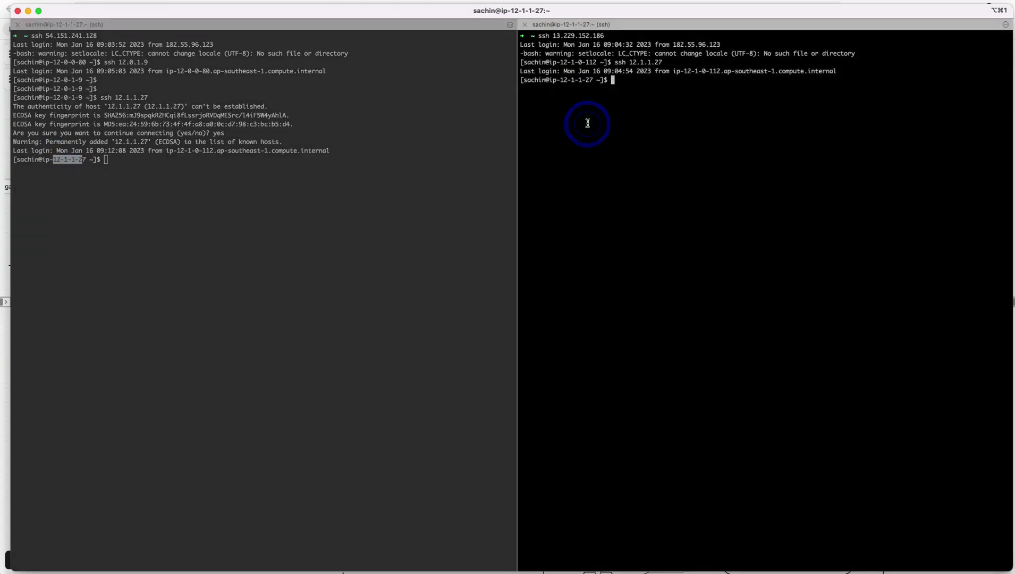
key("Return")
key("Return")
type("ssh")
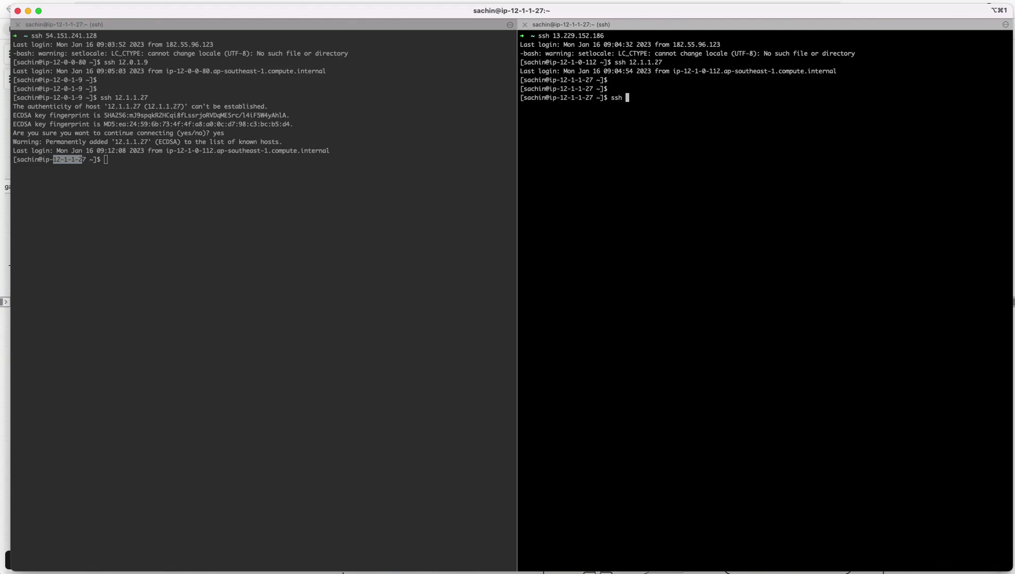
type(" 12.0.1.9")
key("Return")
type("yes")
key("Return")
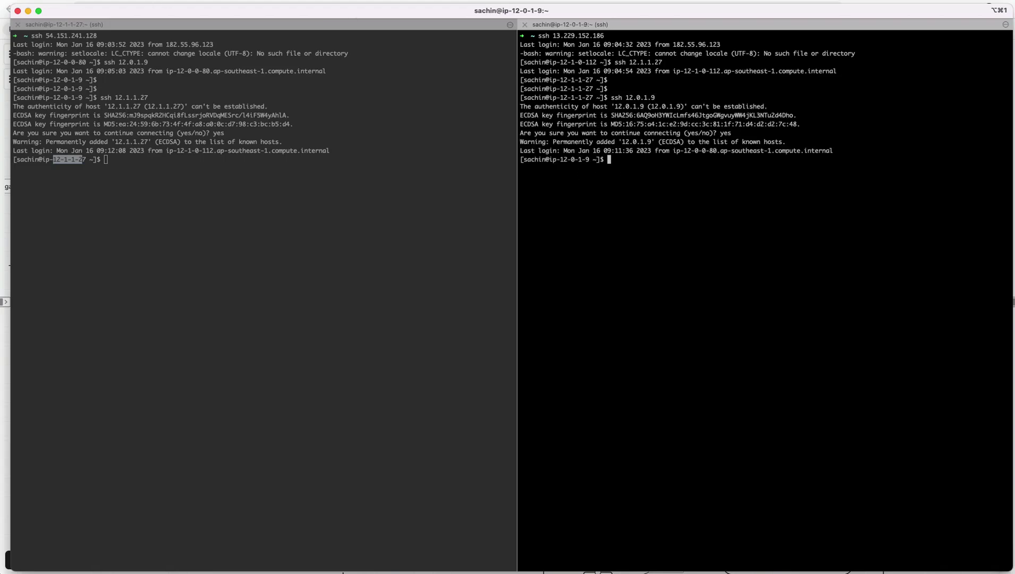
- Switch to the Brainboard design and examine tgw_sg and its peering with tgw_us_east_1 through tgw_peer_attach
key("super+Tab")
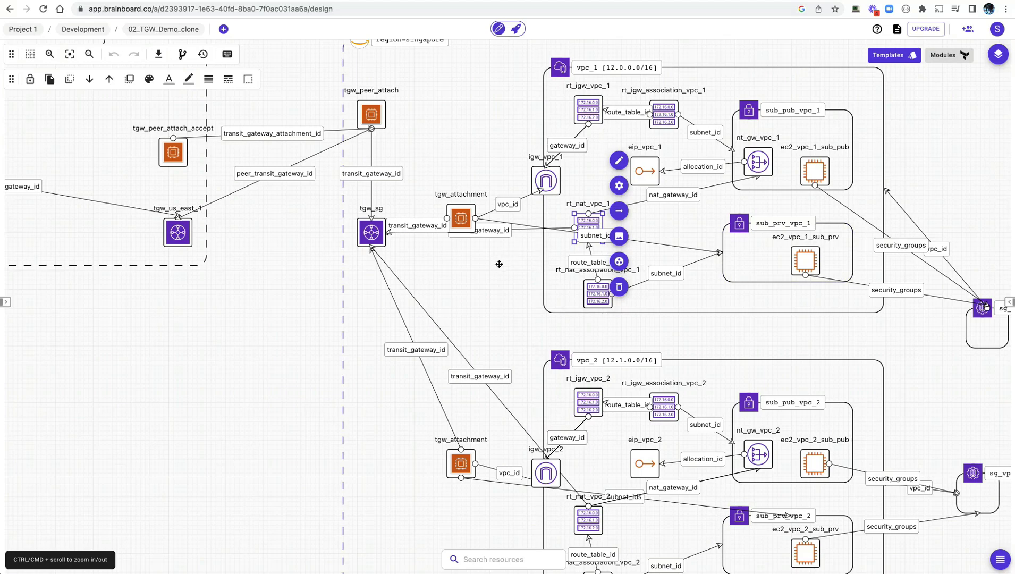
scroll(499, 264, "up", 1)
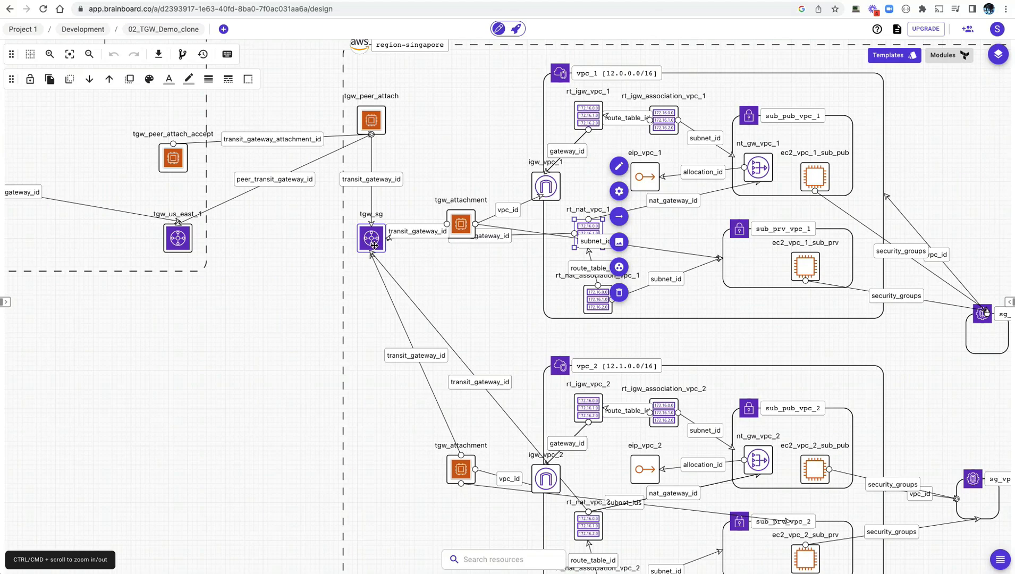
scroll(297, 361, "up", 3)
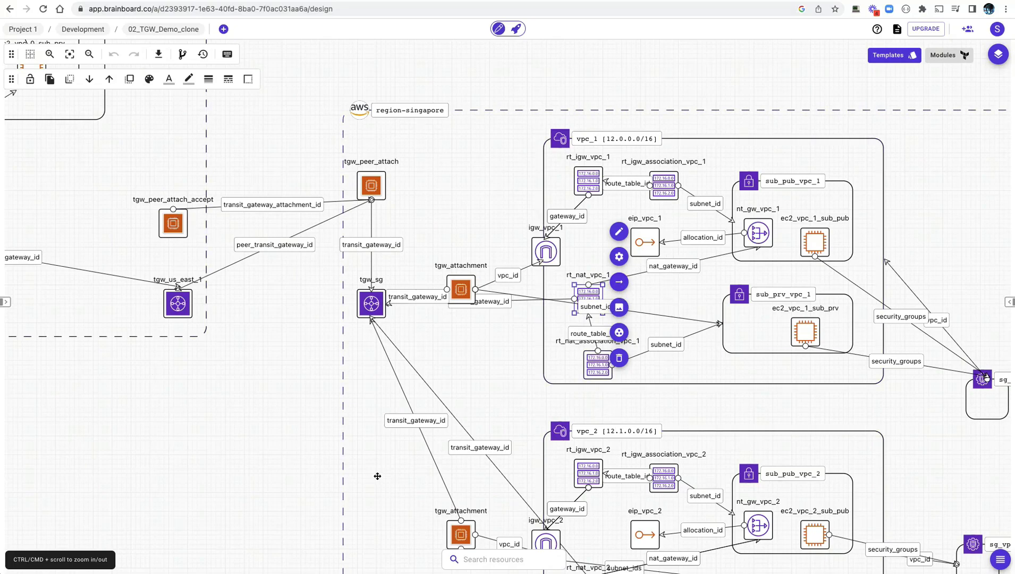
scroll(285, 481, "left", 5)
scroll(285, 481, "up", 1)
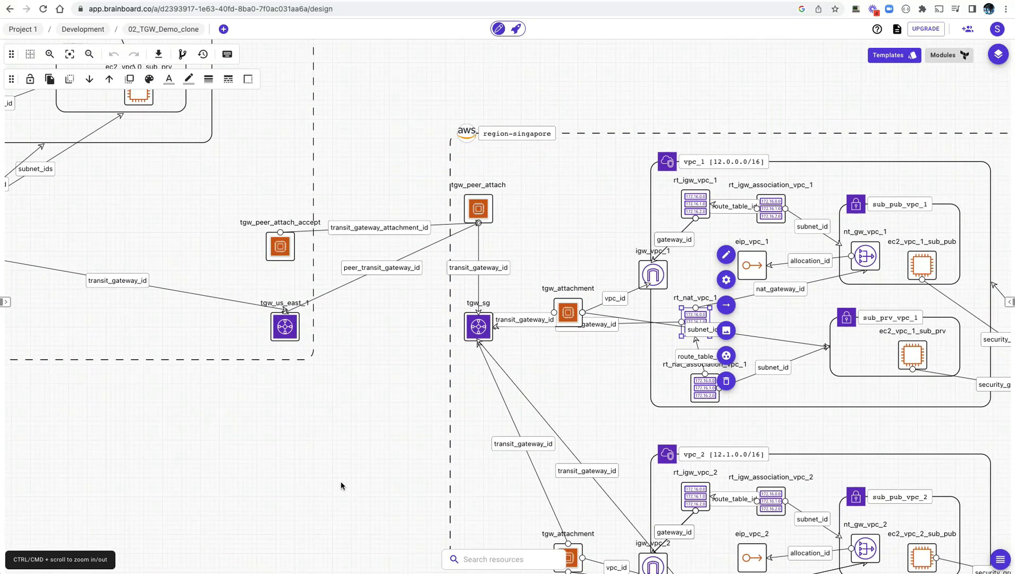
- Examine vpc_0 in region-us-east-1, its private instance ec2_vpc_0_sub_prv, and the tgw_attachment link to tgw_us_east_1
scroll(254, 355, "down", 5)
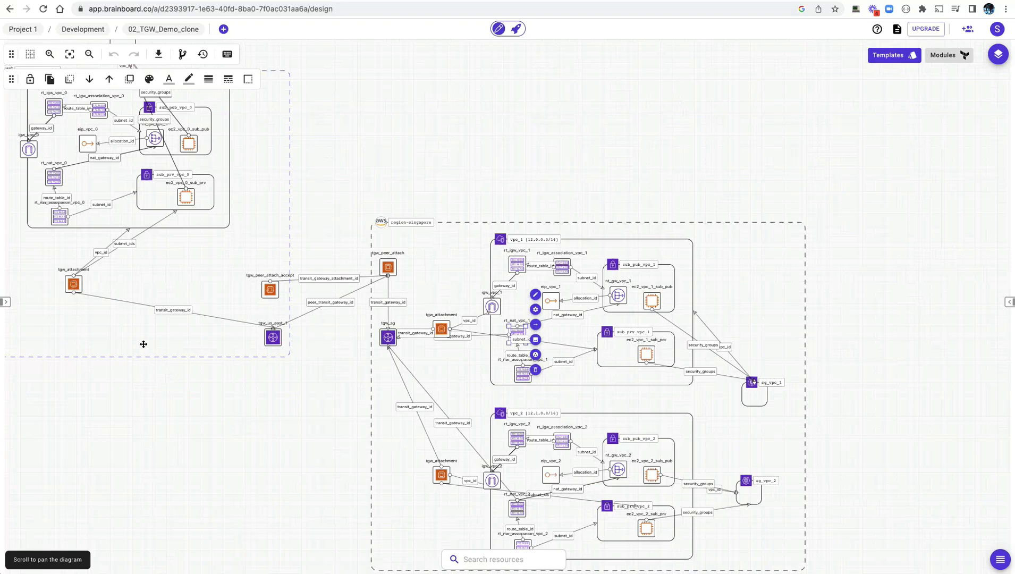
scroll(143, 344, "up", 1)
scroll(200, 345, "up", 2)
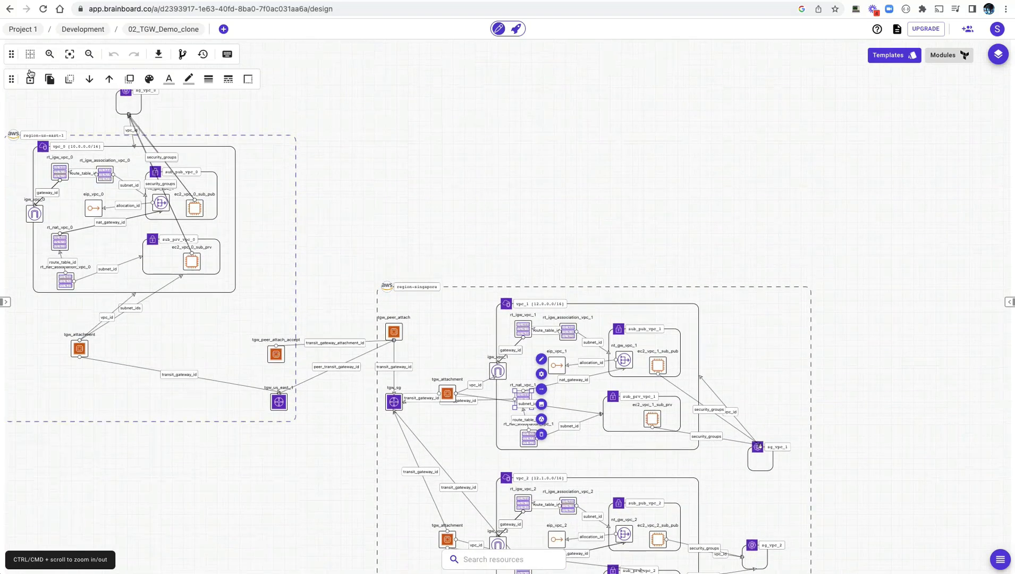
scroll(33, 134, "up", 5)
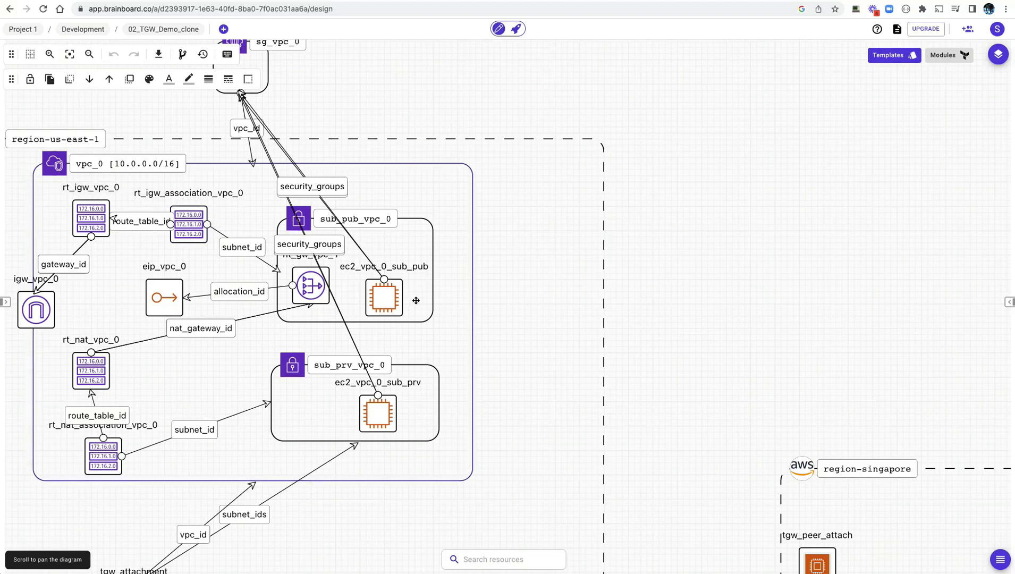
scroll(425, 342, "down", 8)
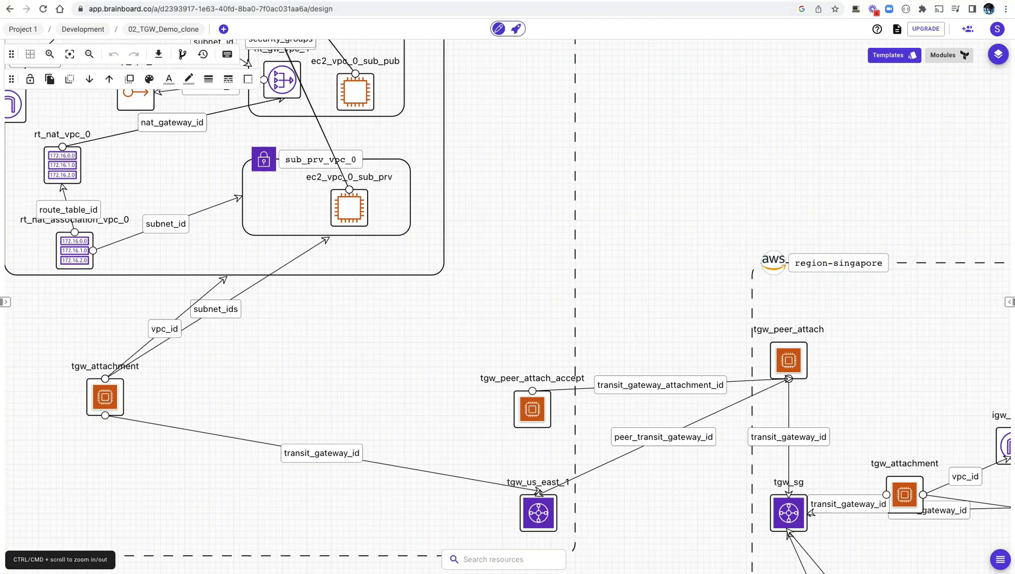
- Switch to the AWS VPC console and open the list of transit gateways in the Singapore region
key("ctrl+Tab")
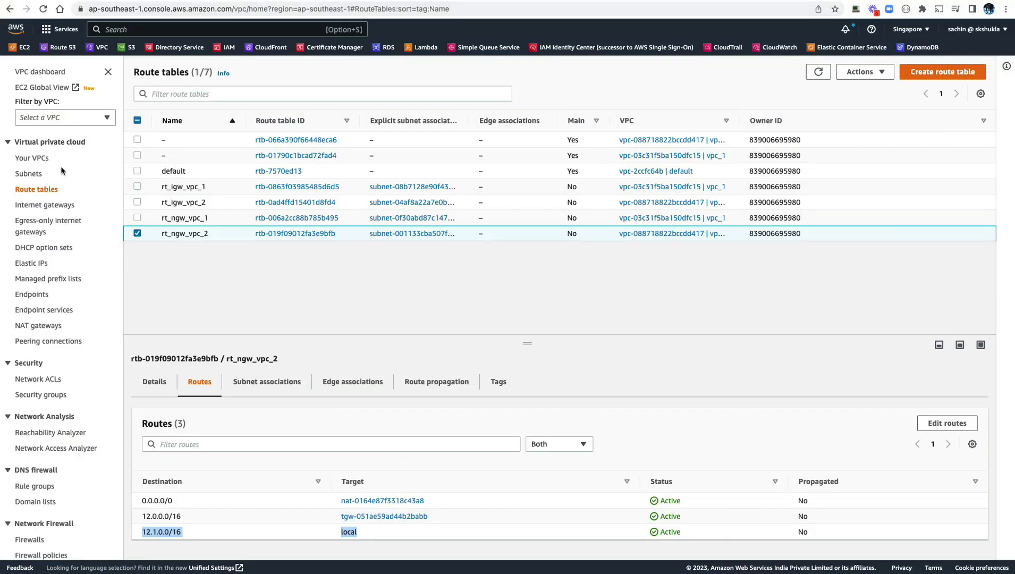
left_click(101, 46)
scroll(61, 212, "down", 9)
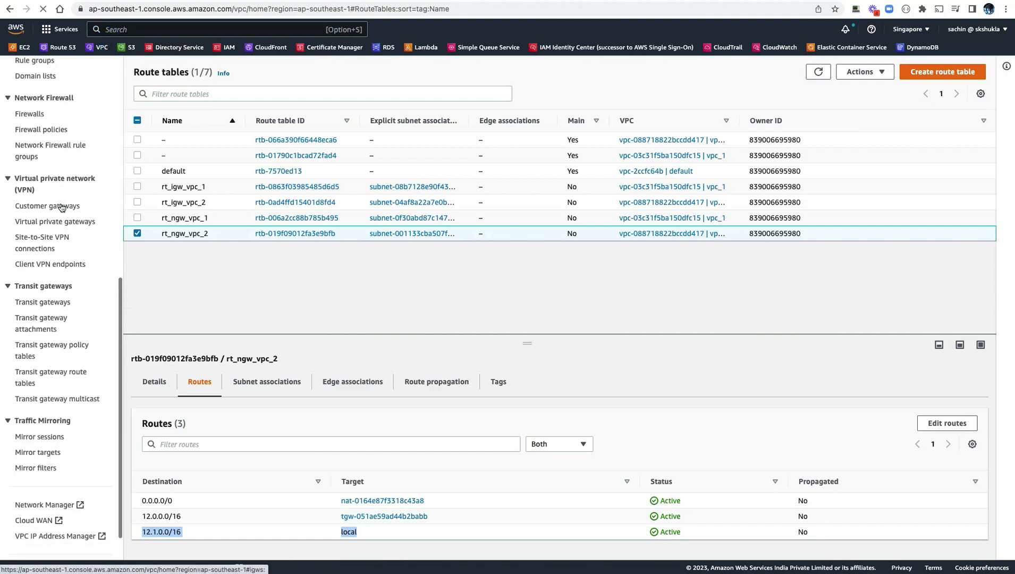
left_click(52, 262)
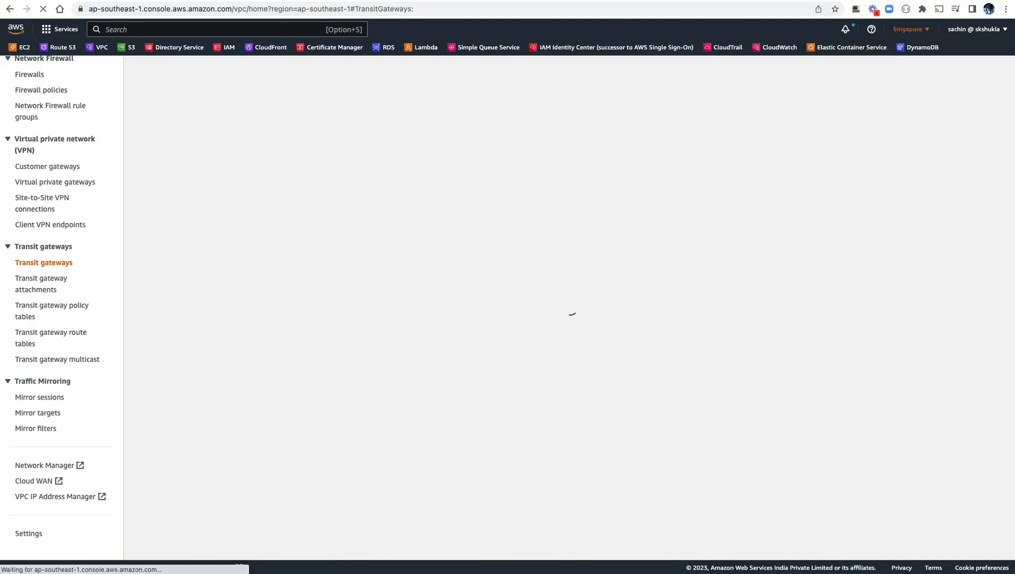
left_click(319, 1)
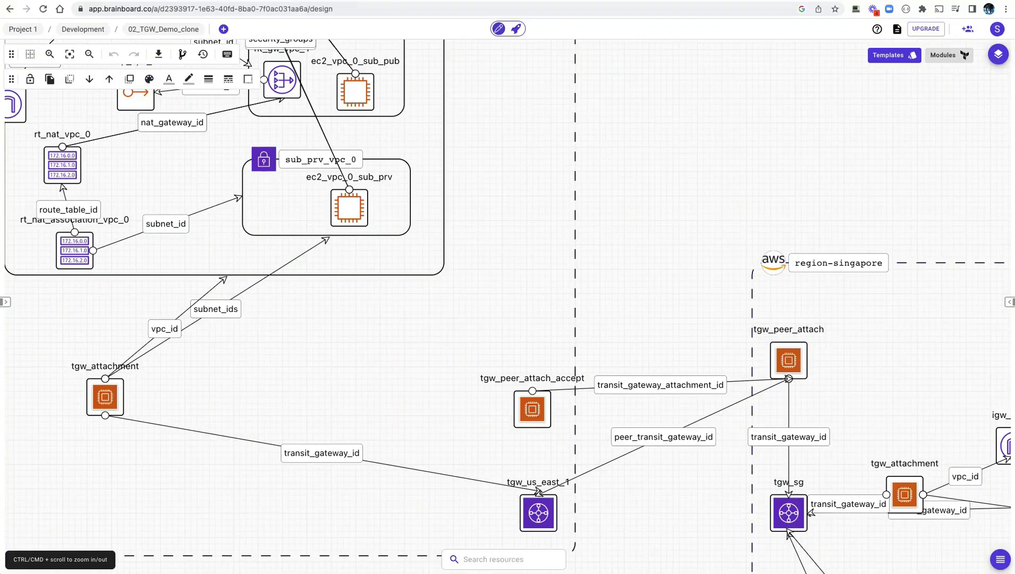
left_click(266, 1)
scroll(66, 394, "down", 9)
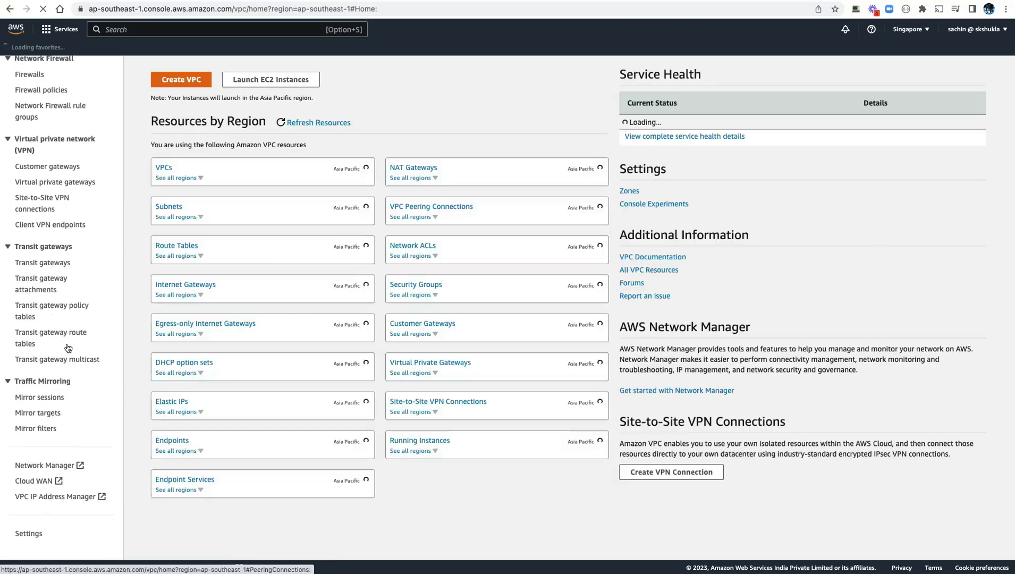
left_click(53, 263)
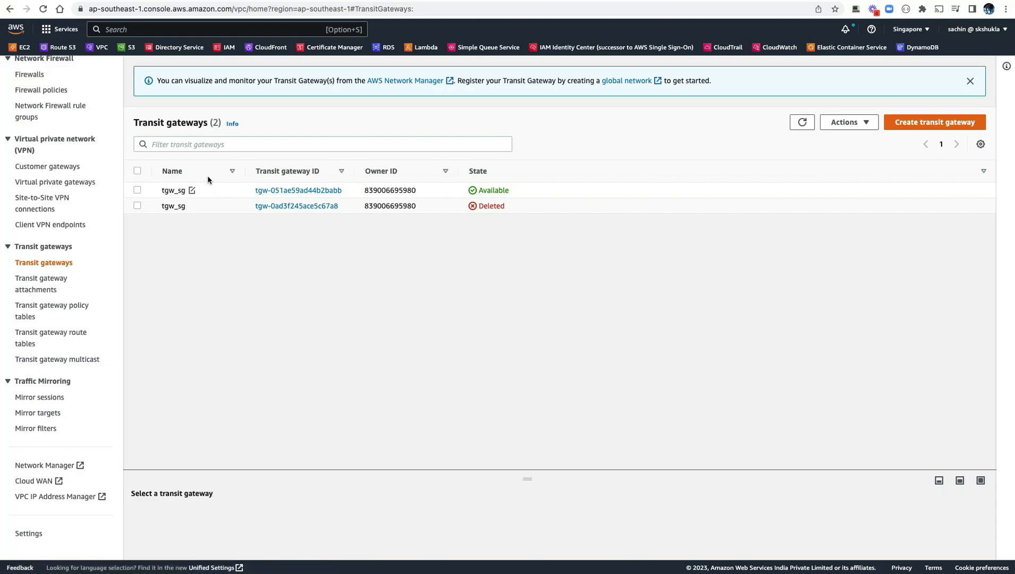
- Compare tgw_sg with the Brainboard design, open the details of the available tgw_sg transit gateway, and highlight the end of its ID
left_click(157, 1)
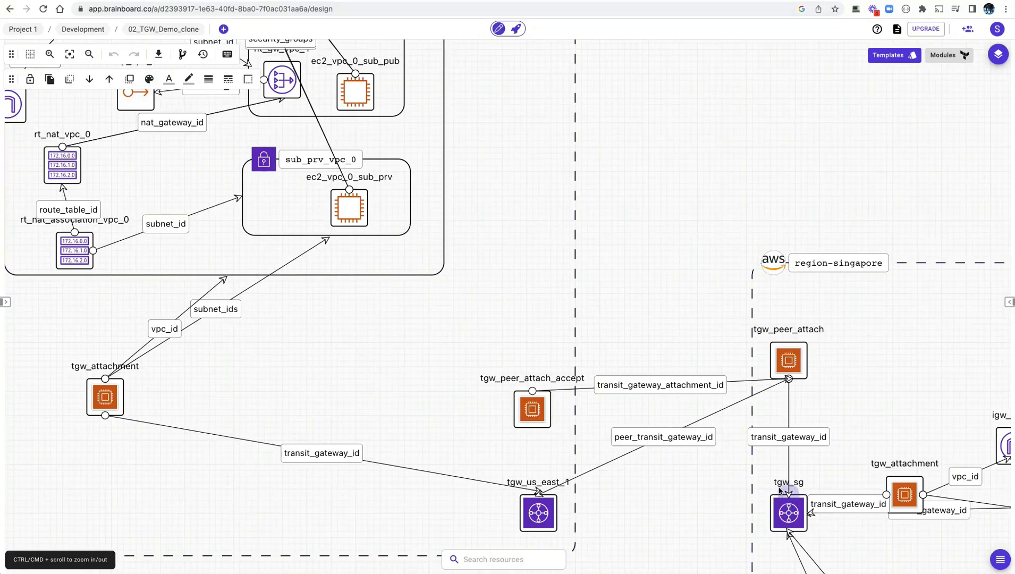
left_click(335, 1)
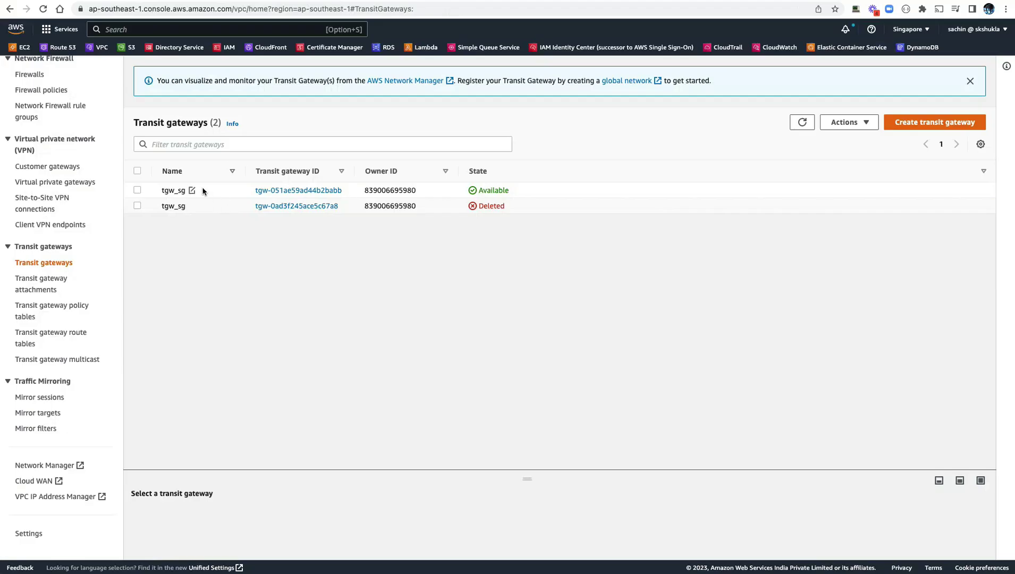
left_click(284, 190)
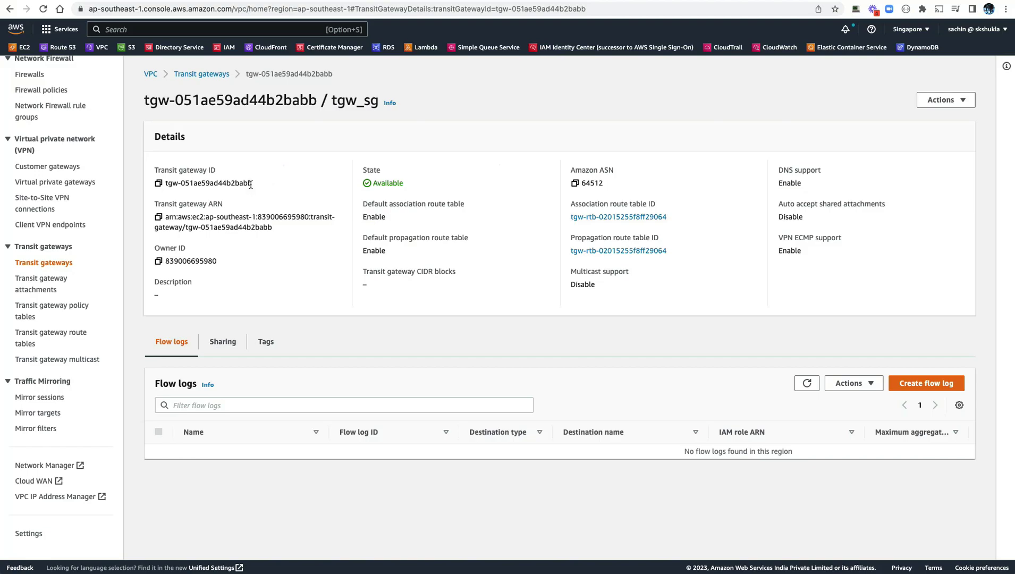
left_click_drag(251, 184, 239, 181)
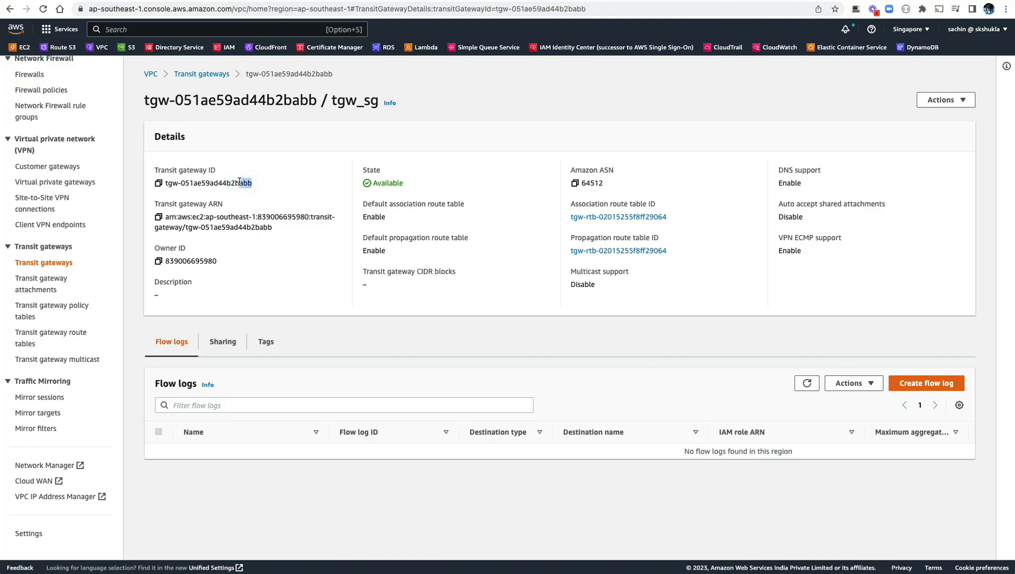
- Open the transit gateway attachments, sort them by state, and highlight the two available VPC attachments to compare with the Brainboard design
left_click(37, 278)
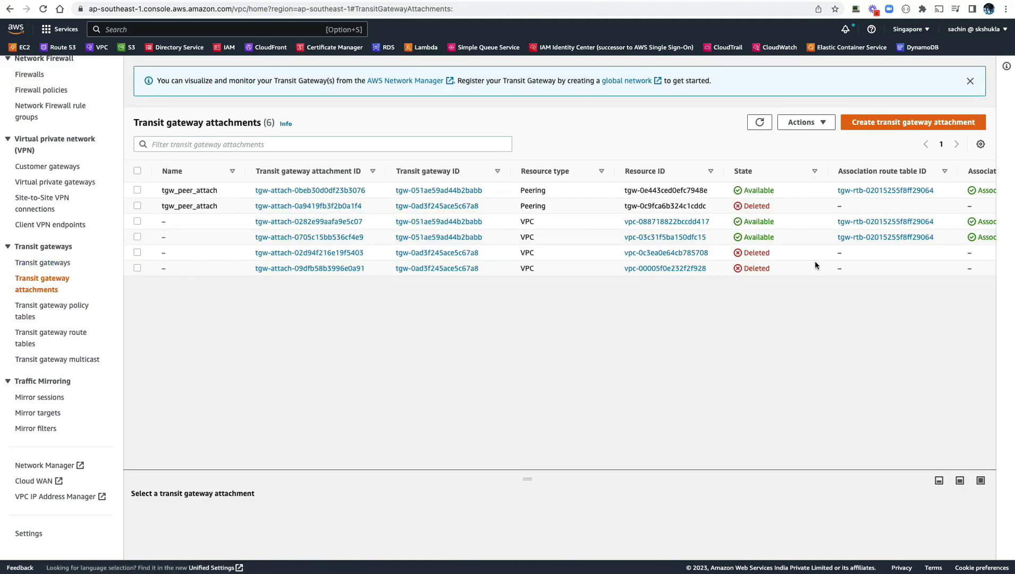
left_click(779, 173)
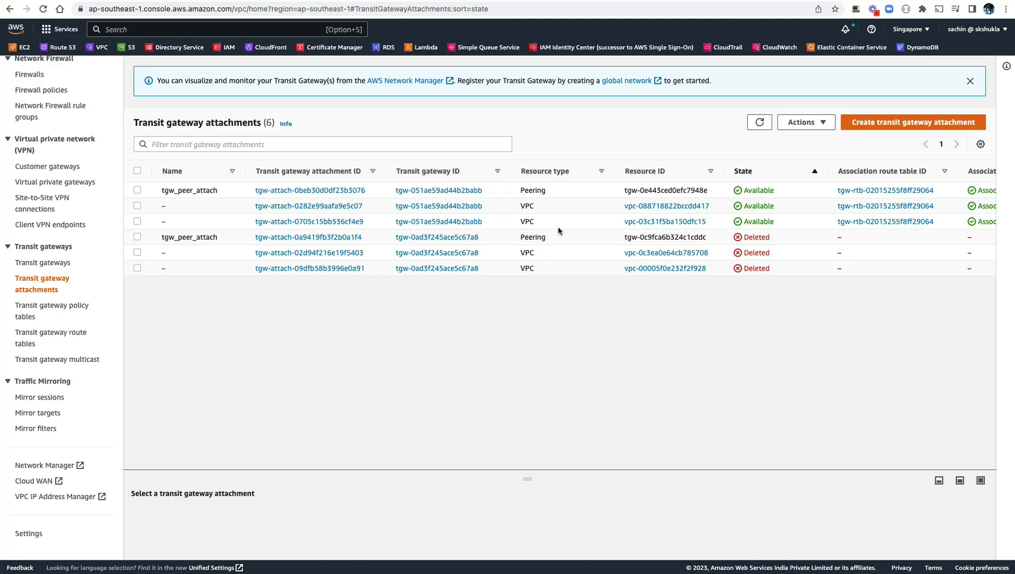
left_click_drag(709, 222, 242, 208)
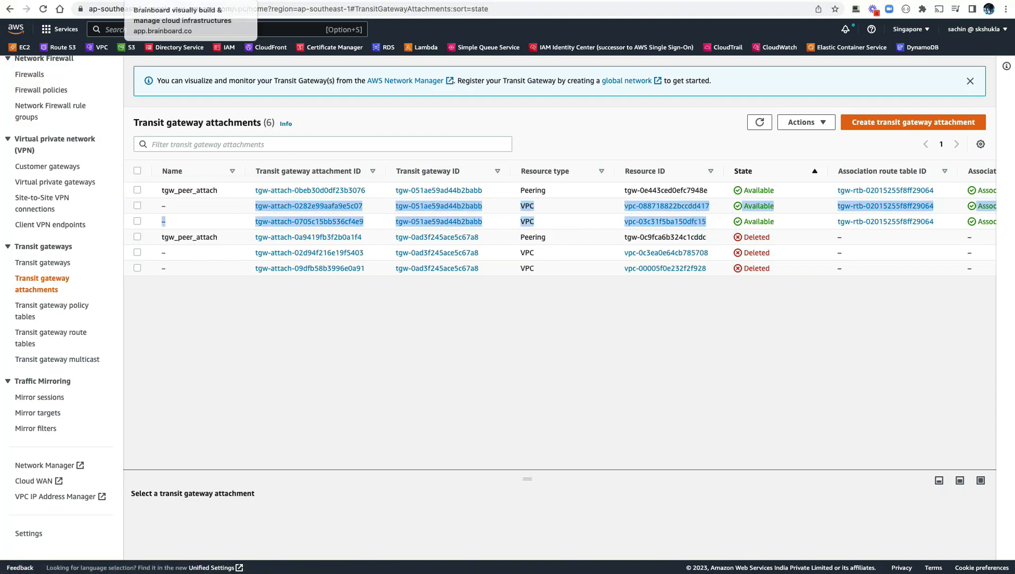
left_click(171, 1)
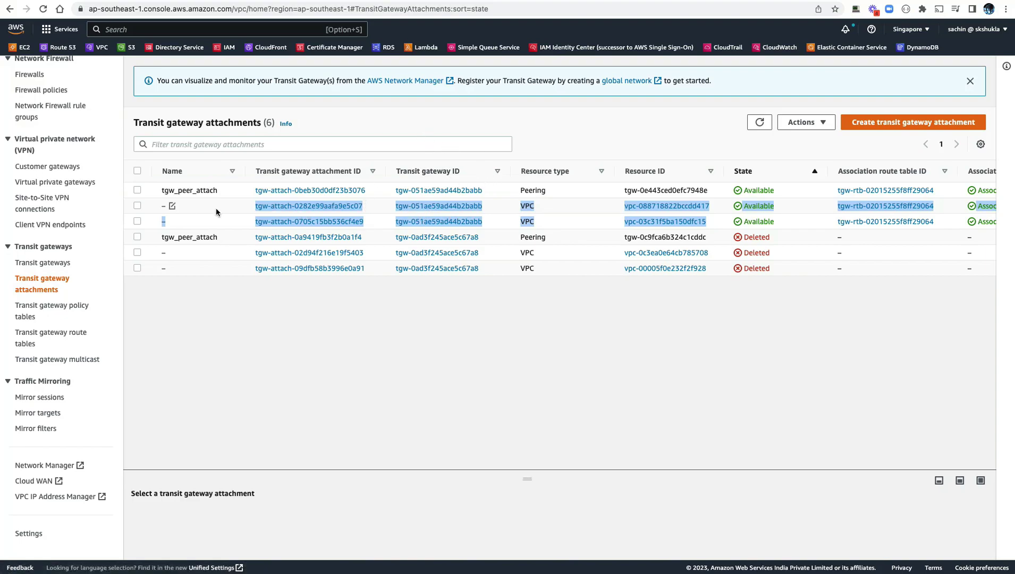
- Open the form for creating a transit gateway attachment and highlight part of its title
left_click(880, 122)
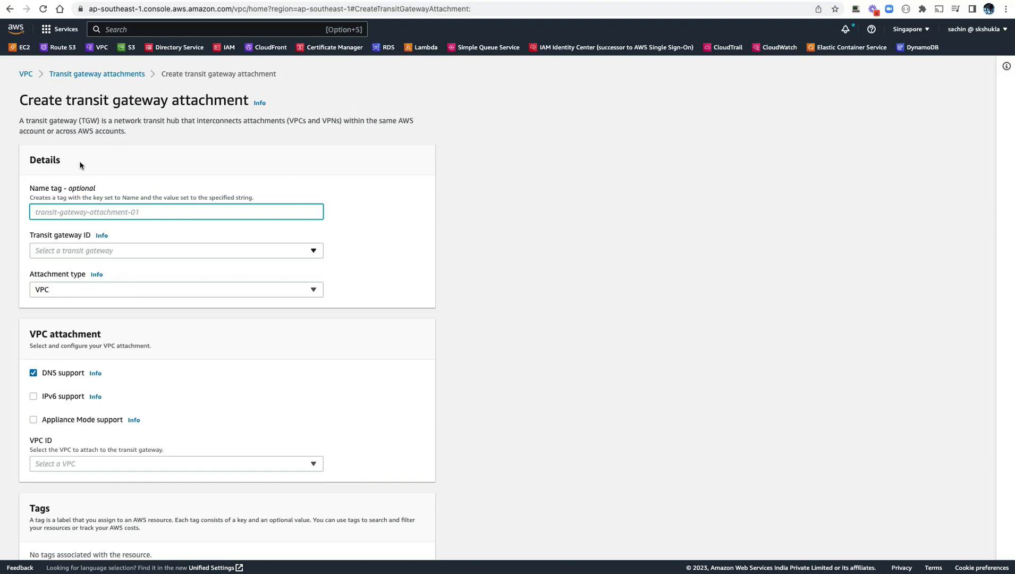
left_click_drag(121, 100, 234, 100)
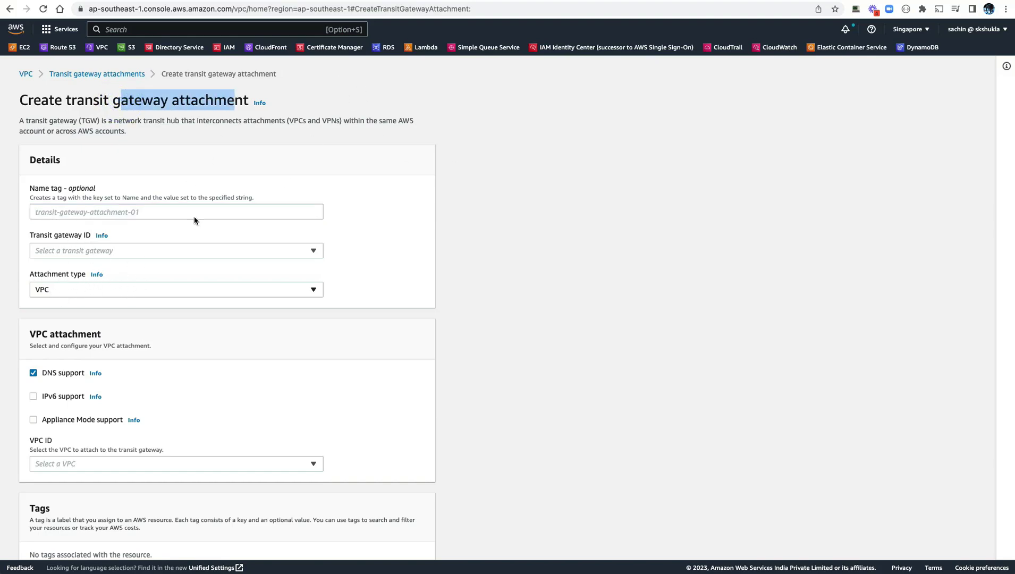
- Return to the Brainboard design and open the cloud configuration of tgw_peer_attach in region-singapore
left_click(149, 1)
left_click(66, 292)
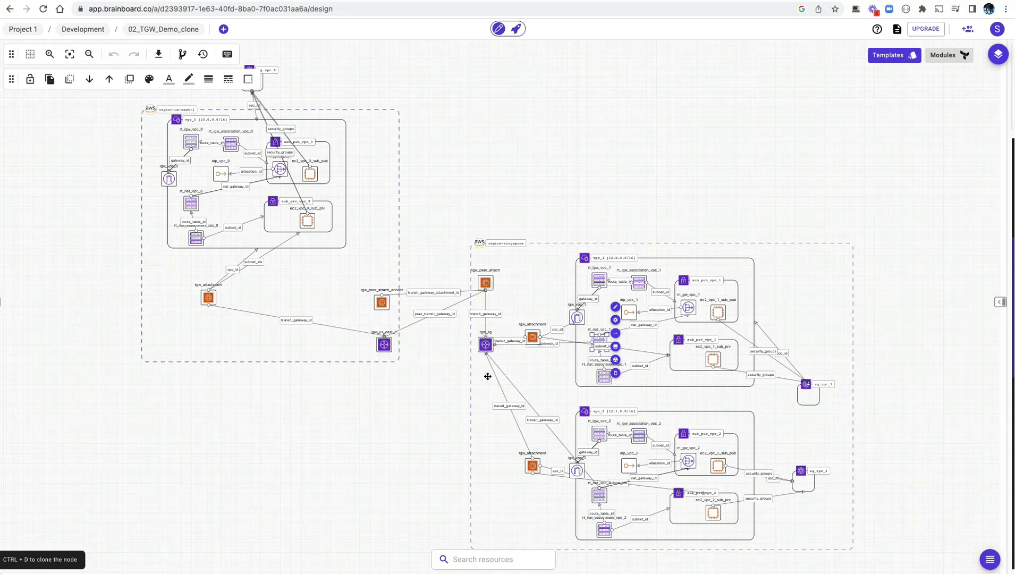
scroll(486, 376, "up", 4)
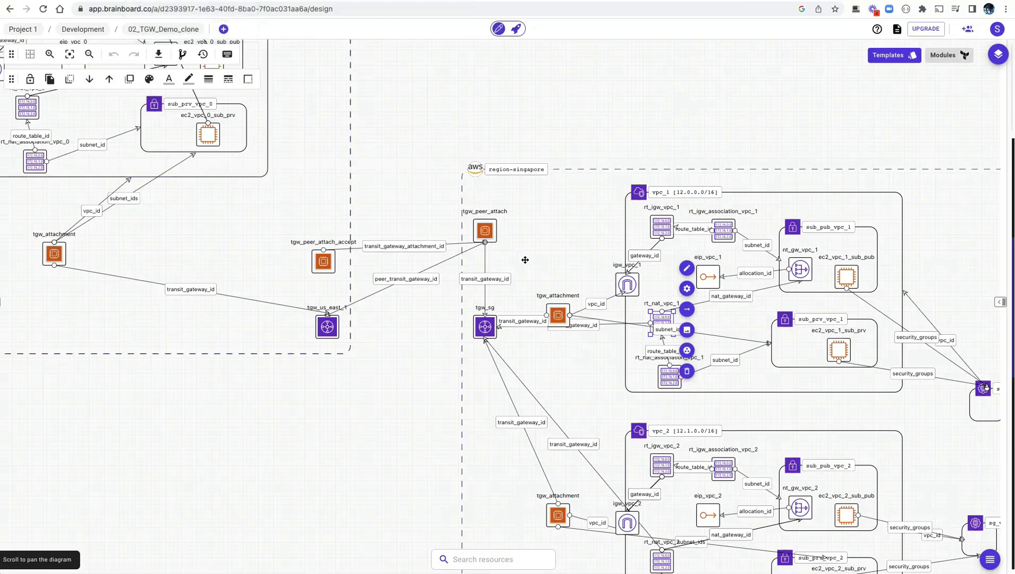
left_click(494, 221)
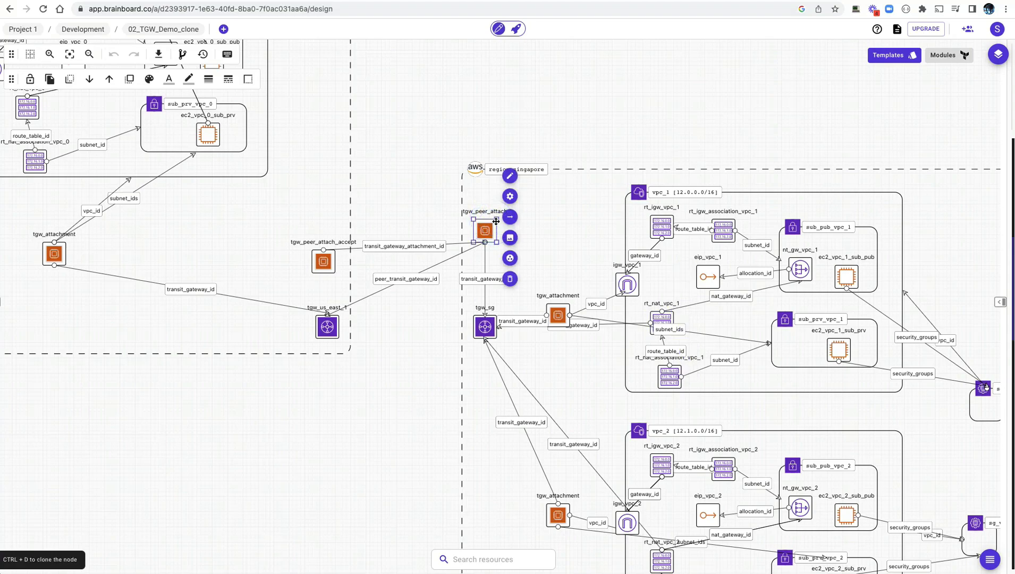
left_click(510, 196)
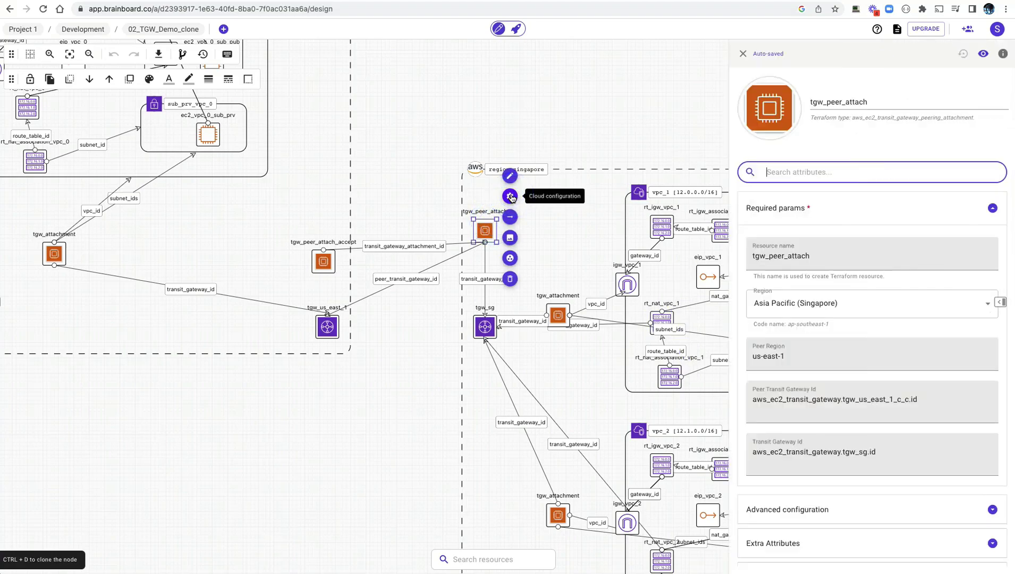
- Examine tgw_peer_attach's configuration, highlighting its Terraform type and tgw_us_east_1 in the Peer Transit Gateway Id, and check the Transit Gateway Id
double_click(878, 118)
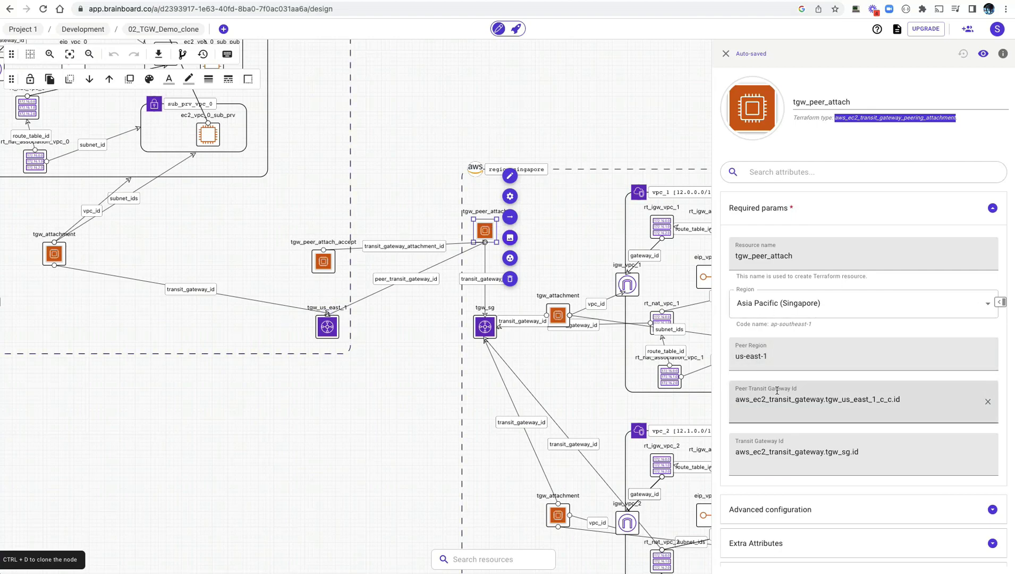
left_click_drag(826, 399, 880, 399)
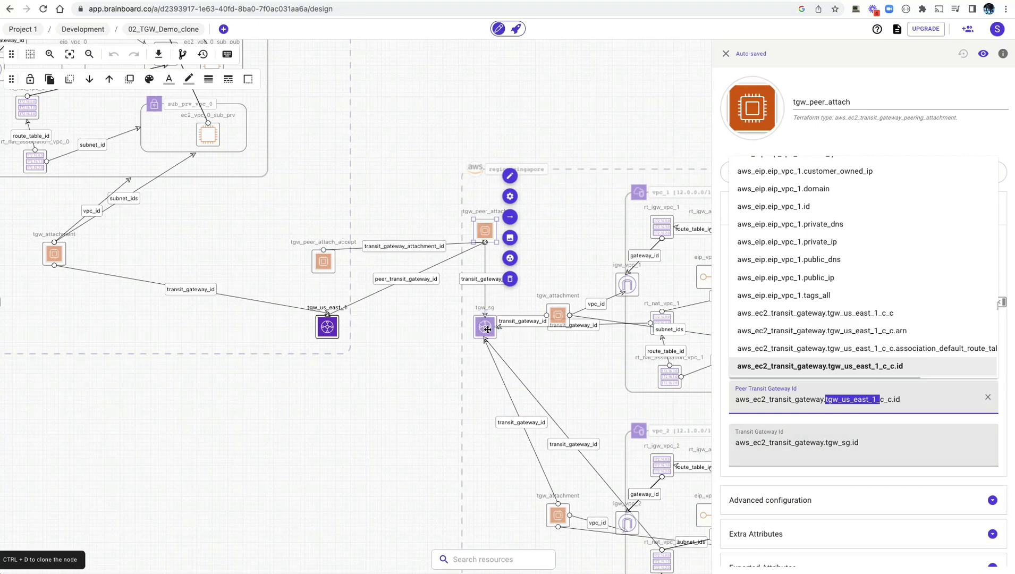
left_click(825, 442)
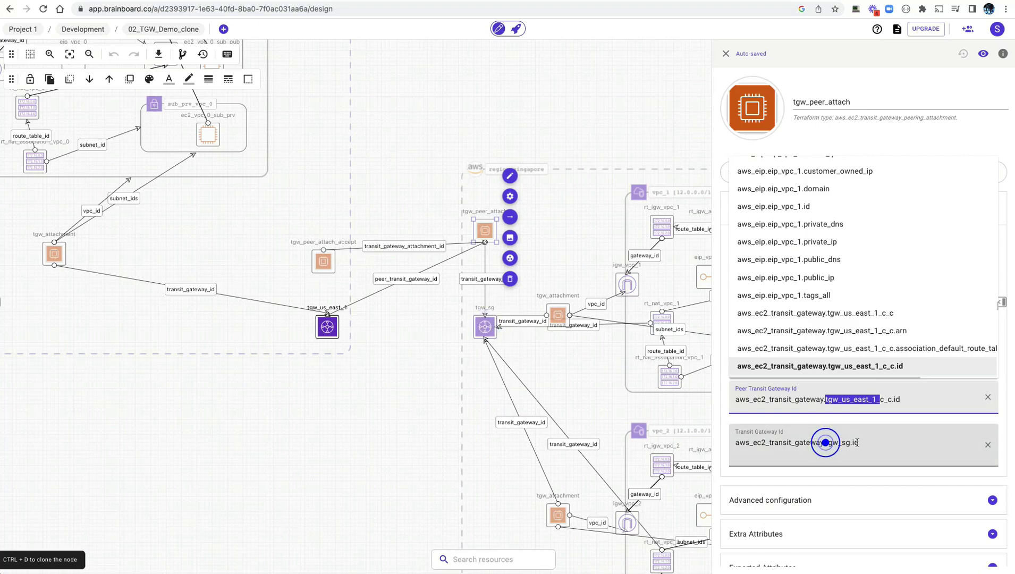
- Close the tgw_peer_attach configuration and open the cloud configuration of tgw_peer_attach_accept in the us-east-1 region
left_click(723, 53)
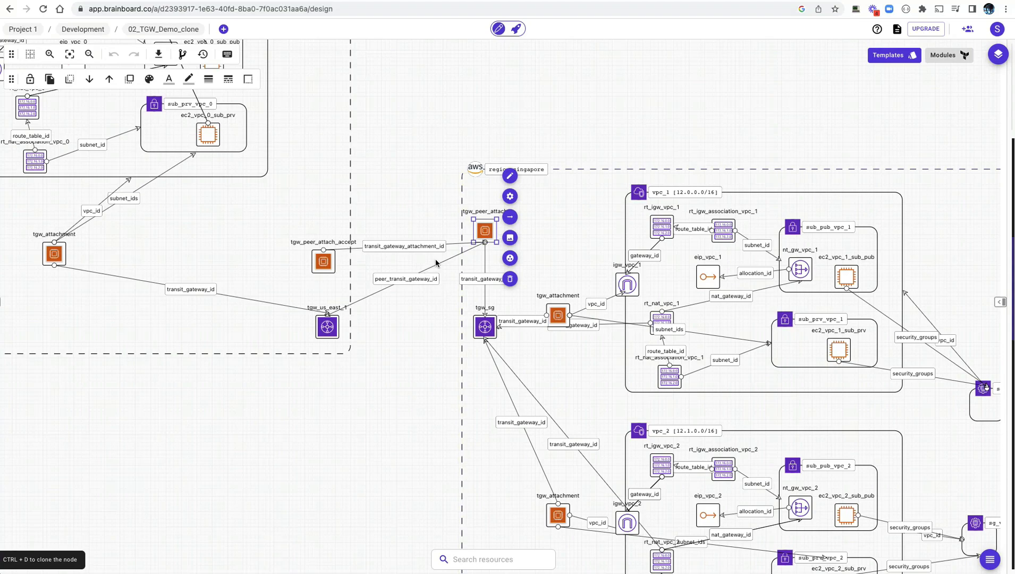
scroll(296, 216, "down", 1)
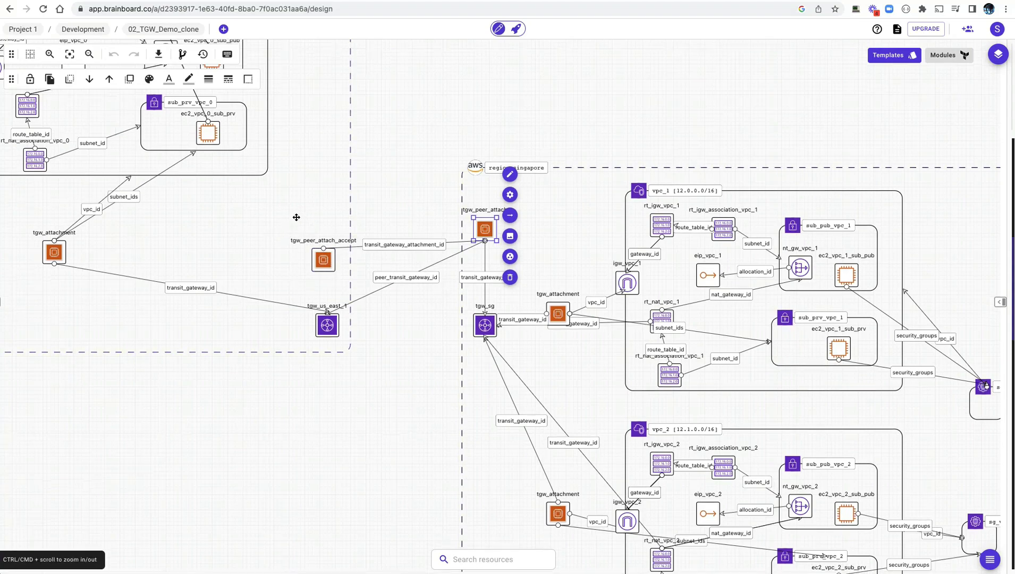
left_click(320, 257)
left_click(349, 225)
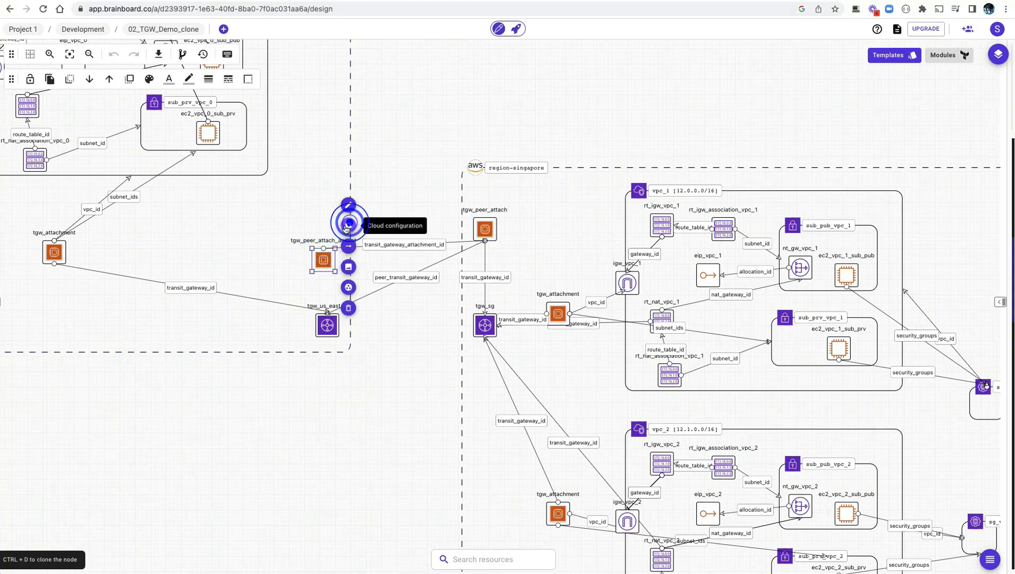
- Examine tgw_peer_attach_accept's configuration, highlighting its Terraform type and tgw_peer_attach in the Transit Gateway Attachment Id, and close it
double_click(876, 117)
left_click(875, 117)
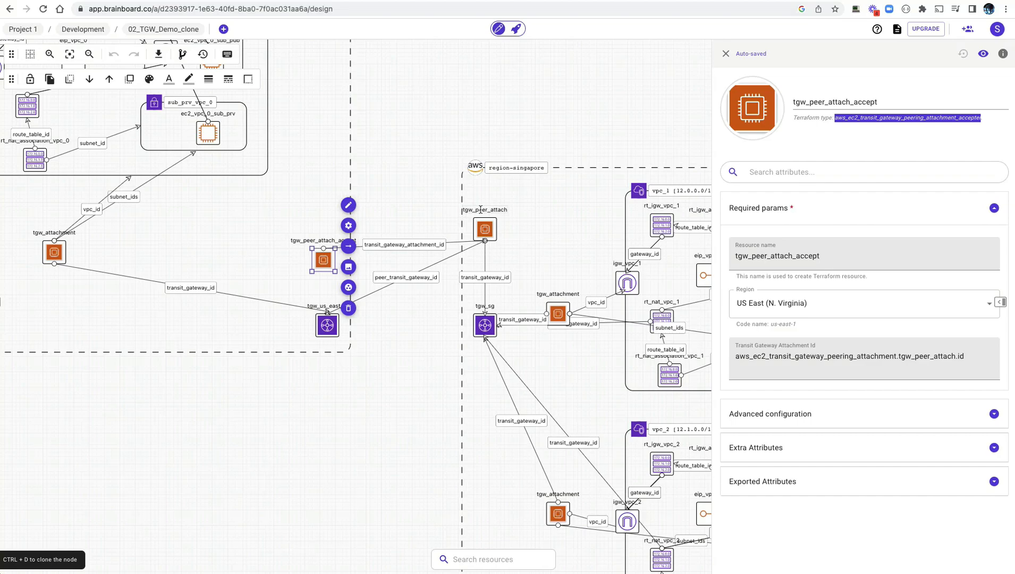
left_click(898, 356)
double_click(898, 356)
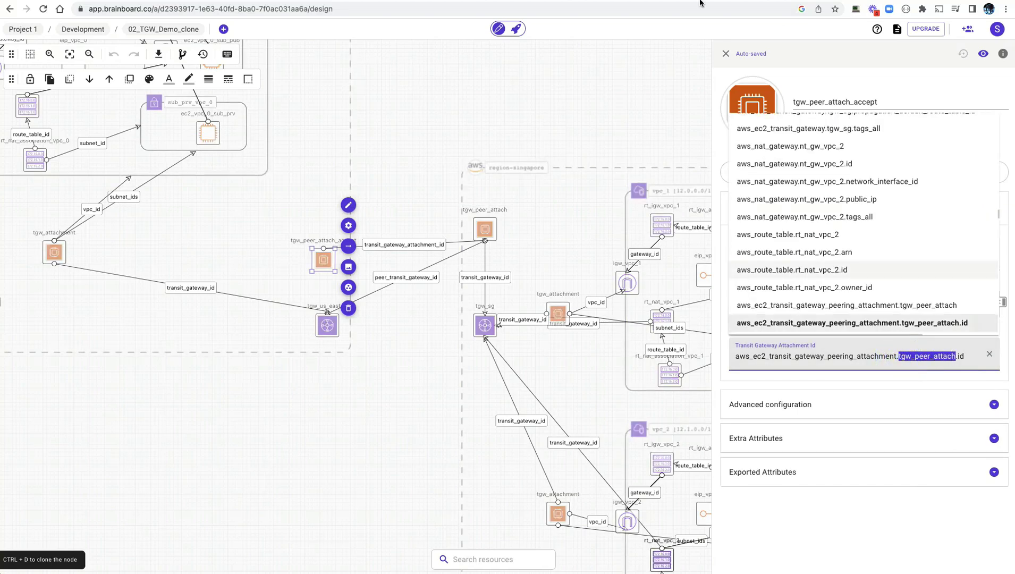
left_click(725, 53)
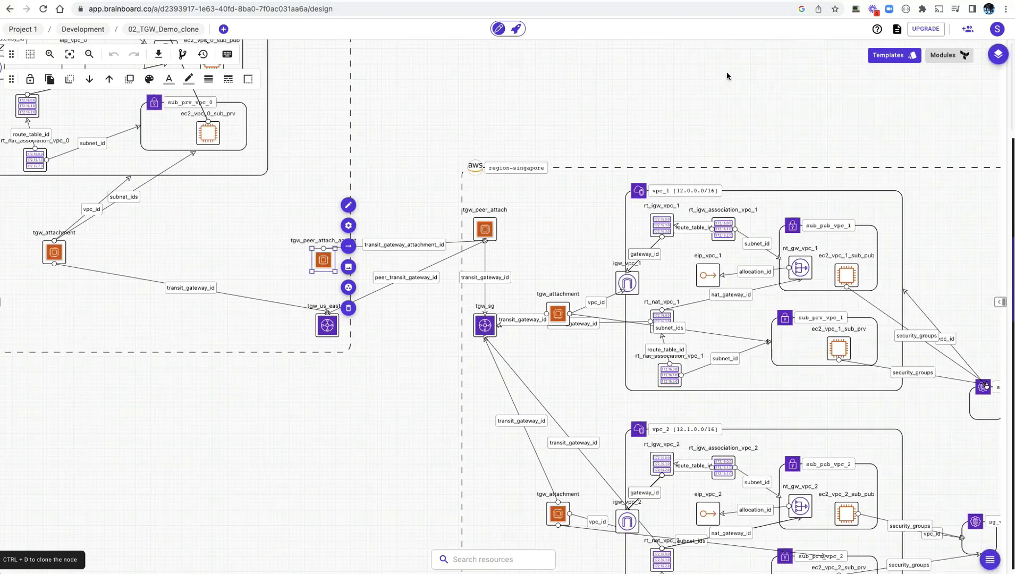
left_click(492, 120)
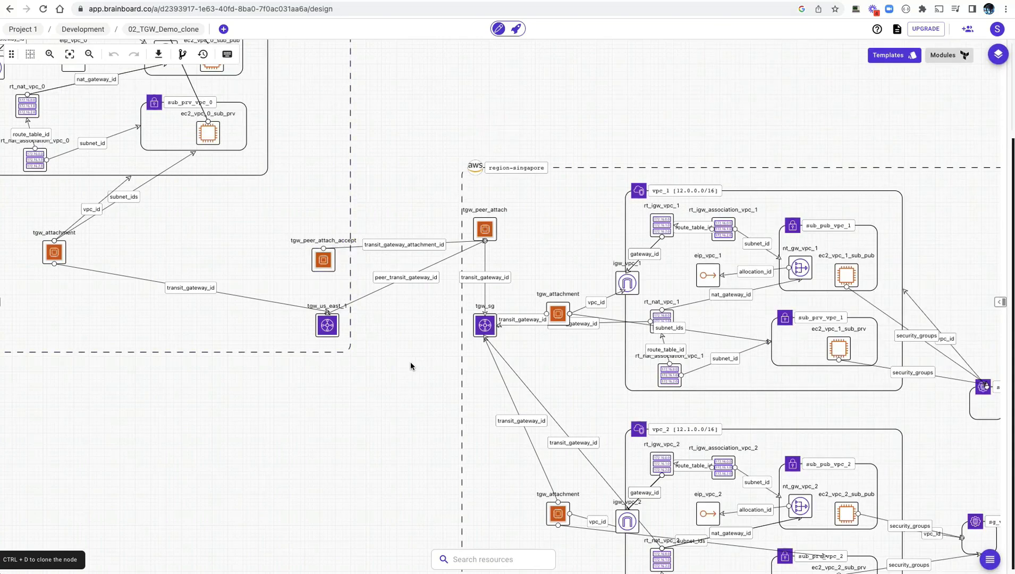
scroll(409, 363, "down", 5)
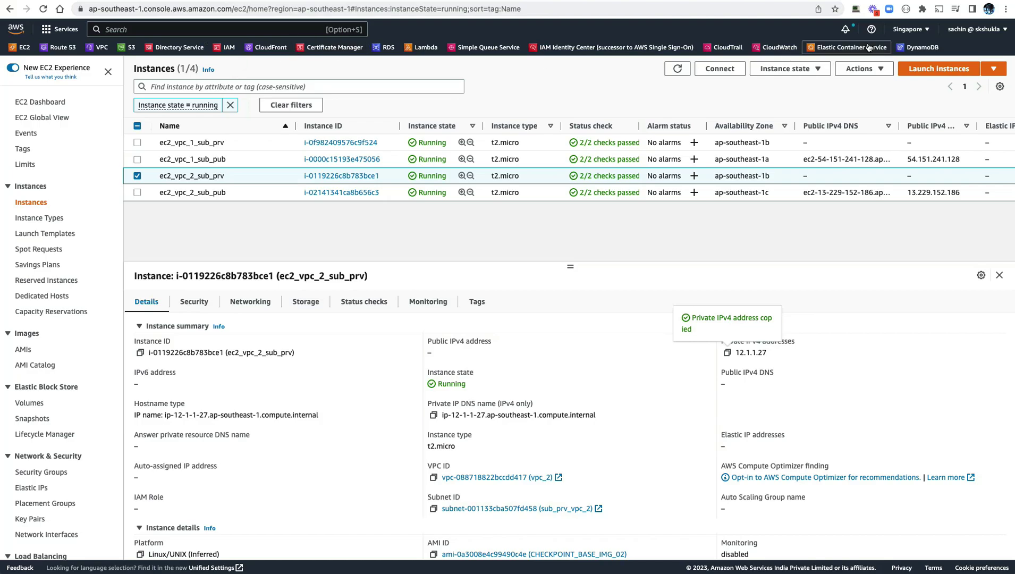
- Switch to the AWS console and open the VPC service's transit gateway attachments for the Singapore region
left_click(94, 47)
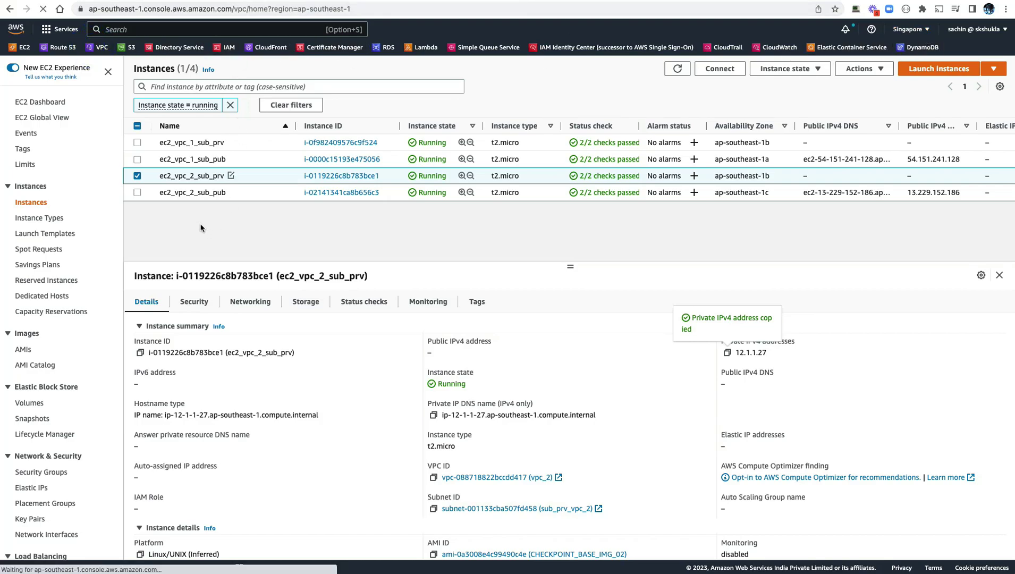
scroll(85, 393, "down", 9)
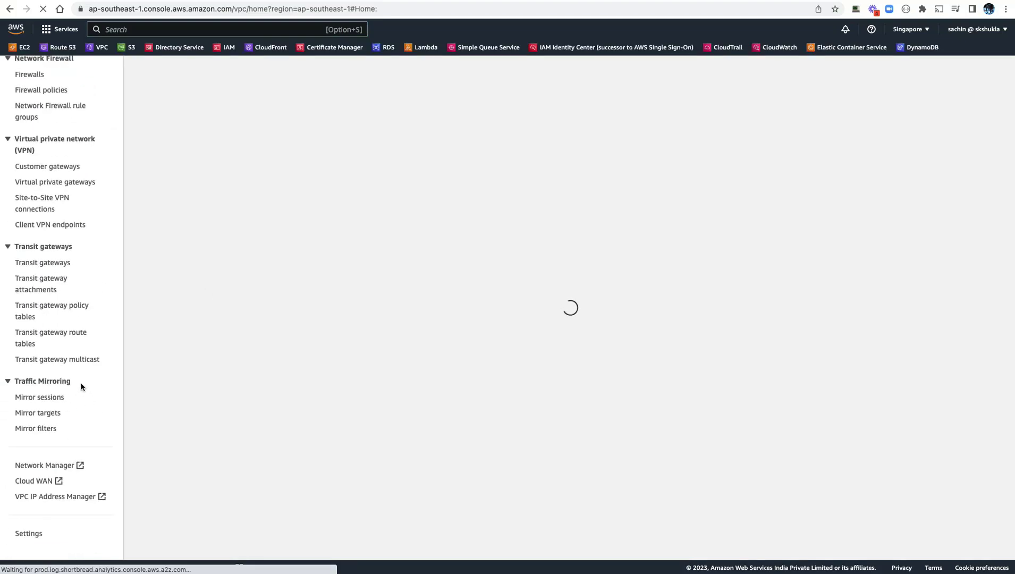
left_click(53, 280)
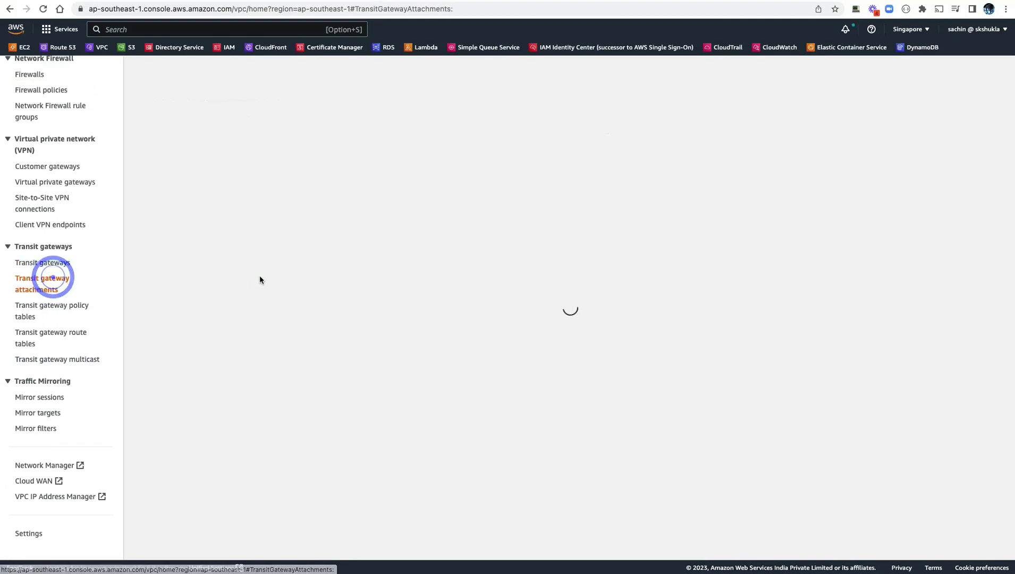
left_click(257, 242)
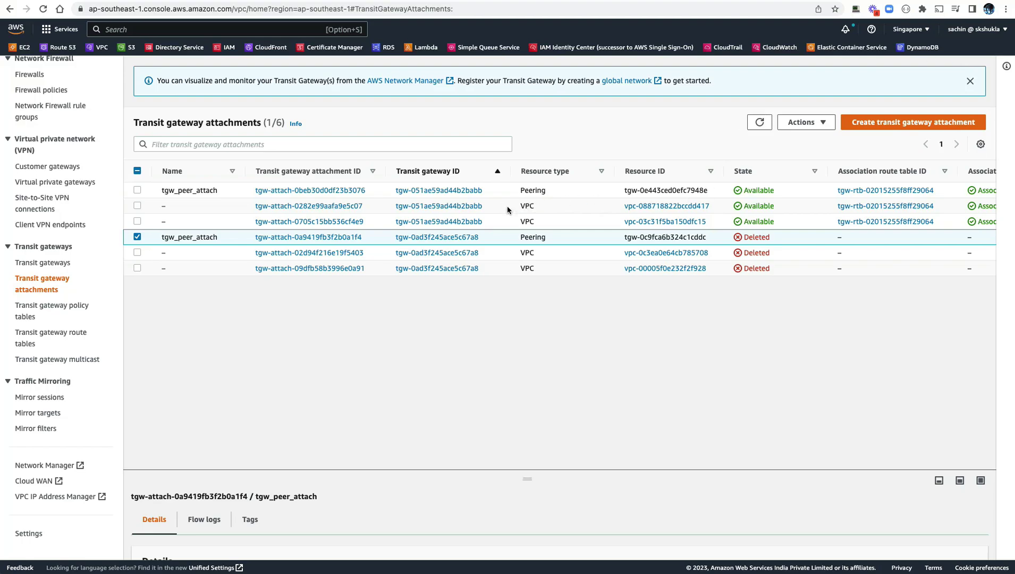
- Highlight the two available VPC attachments and select the available tgw_peer_attach peering attachment to review it
left_click_drag(506, 205, 715, 221)
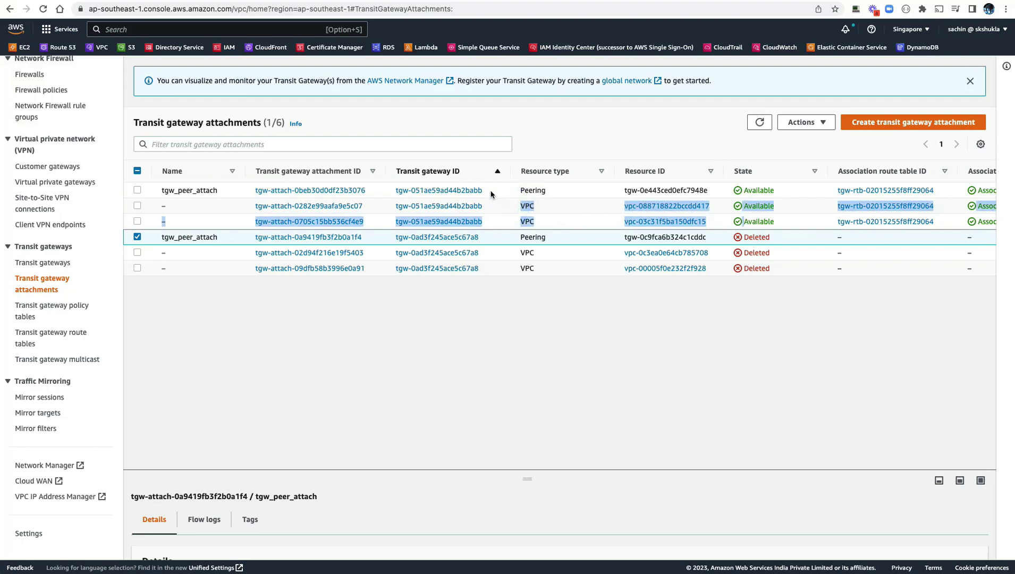
left_click_drag(489, 191, 313, 191)
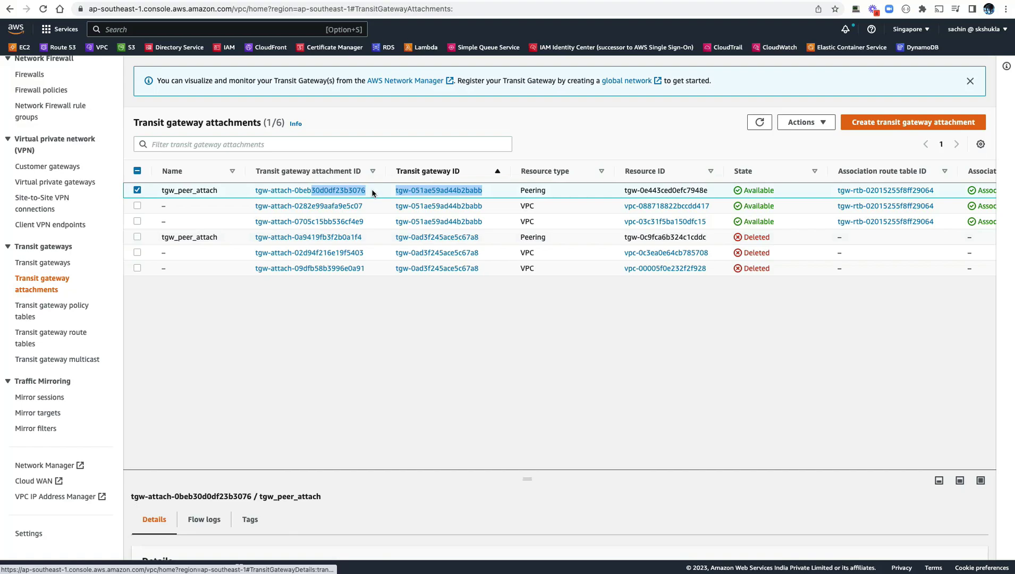
left_click(373, 192)
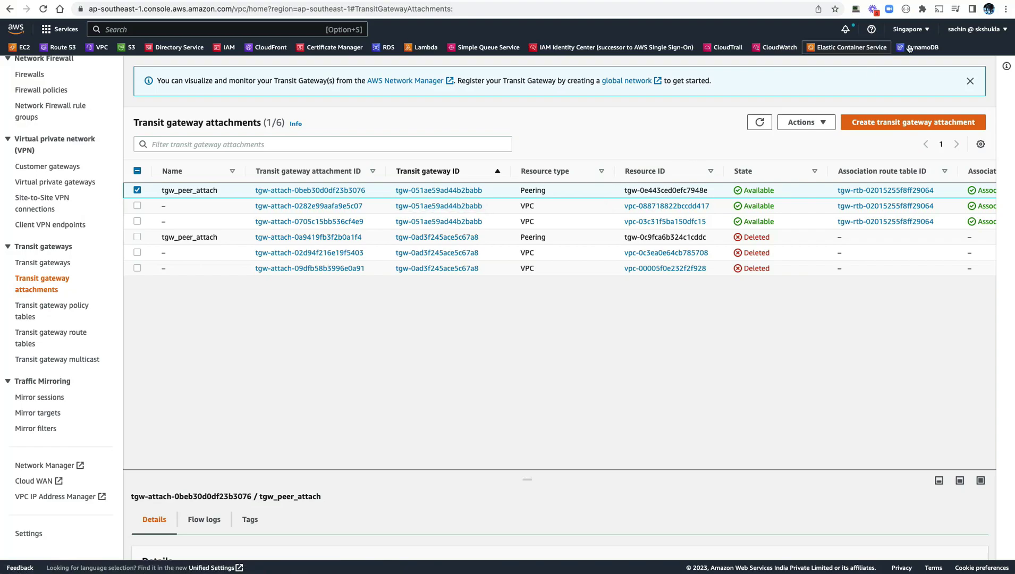
- Switch the region to US East (N. Virginia) and select the available peering attachment, highlighting its resource type
left_click(913, 29)
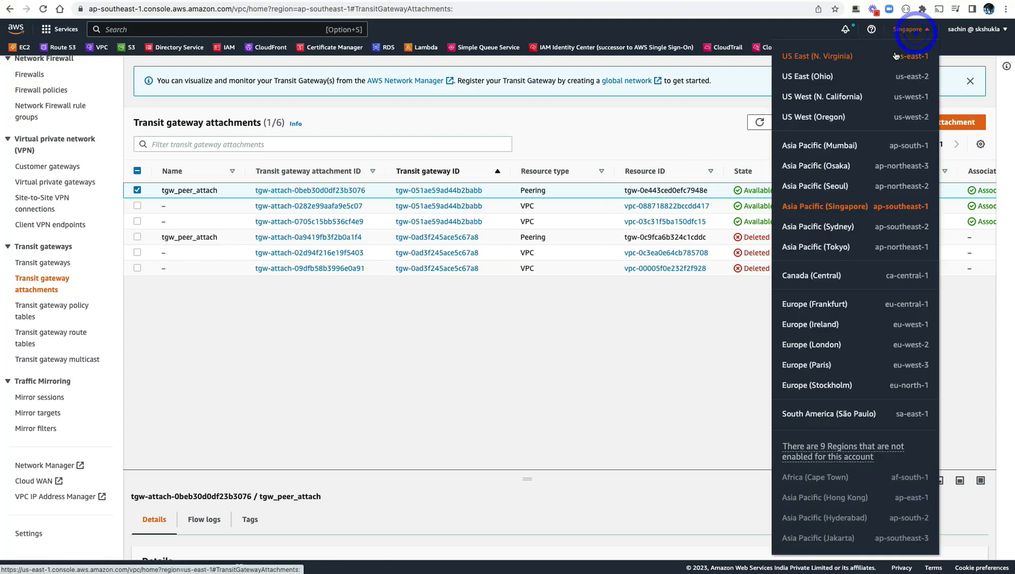
left_click(822, 56)
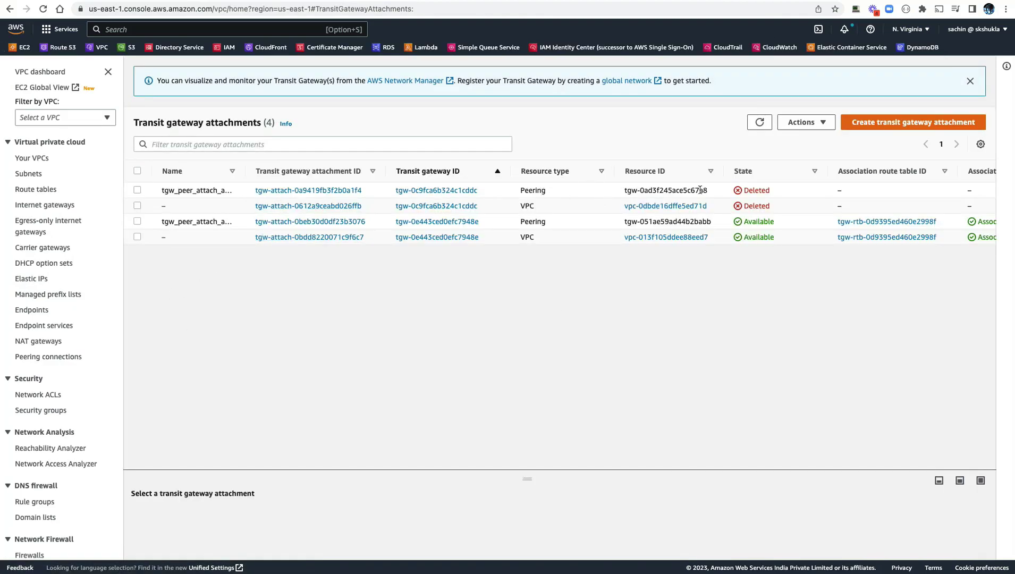
double_click(509, 221)
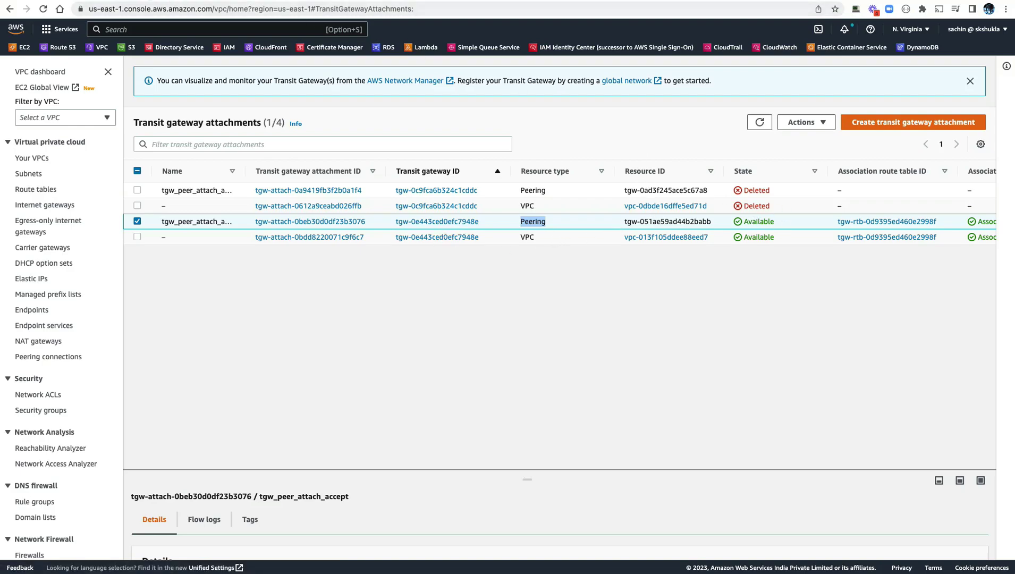
- Compare the N. Virginia transit gateway attachments with the peering connections between both regions in the Brainboard design
key("ctrl+Tab")
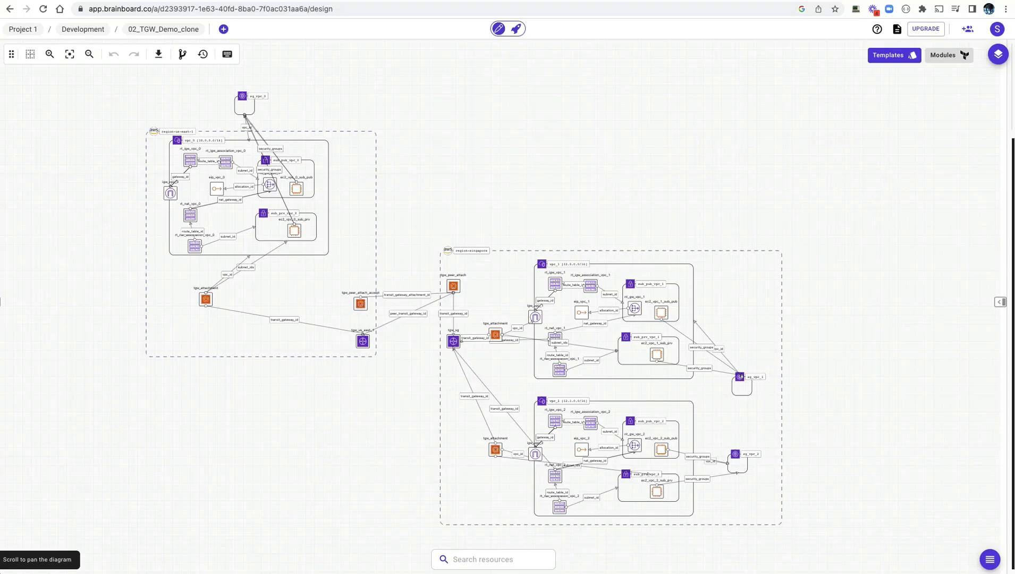
key("ctrl+shift+Tab")
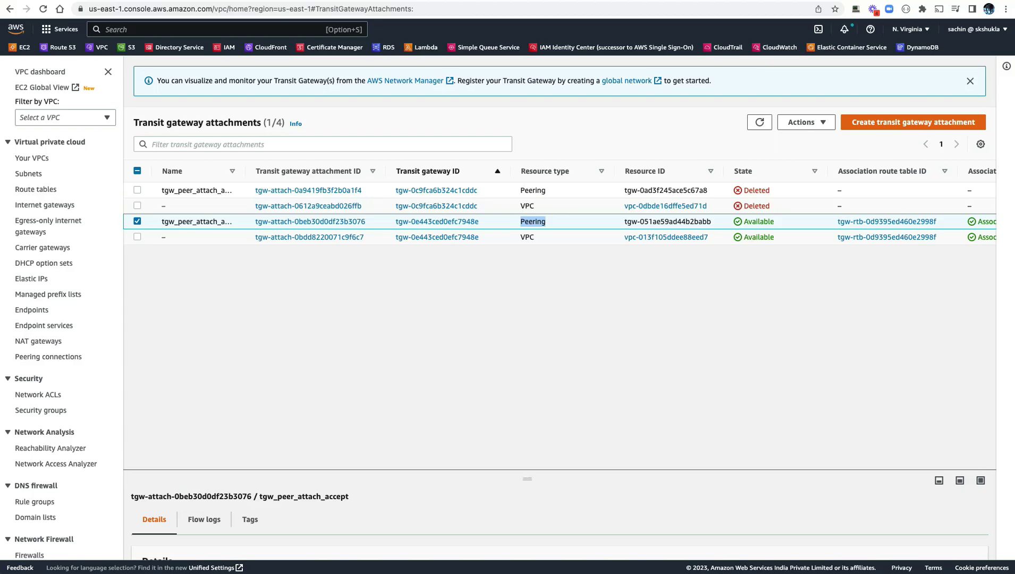
key("ctrl+Tab")
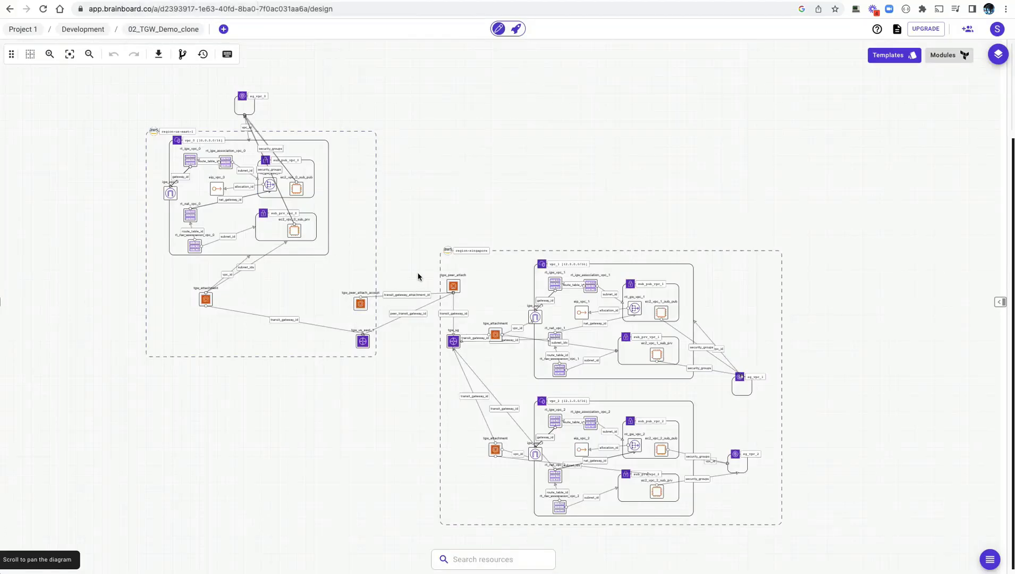
scroll(417, 276, "up", 5)
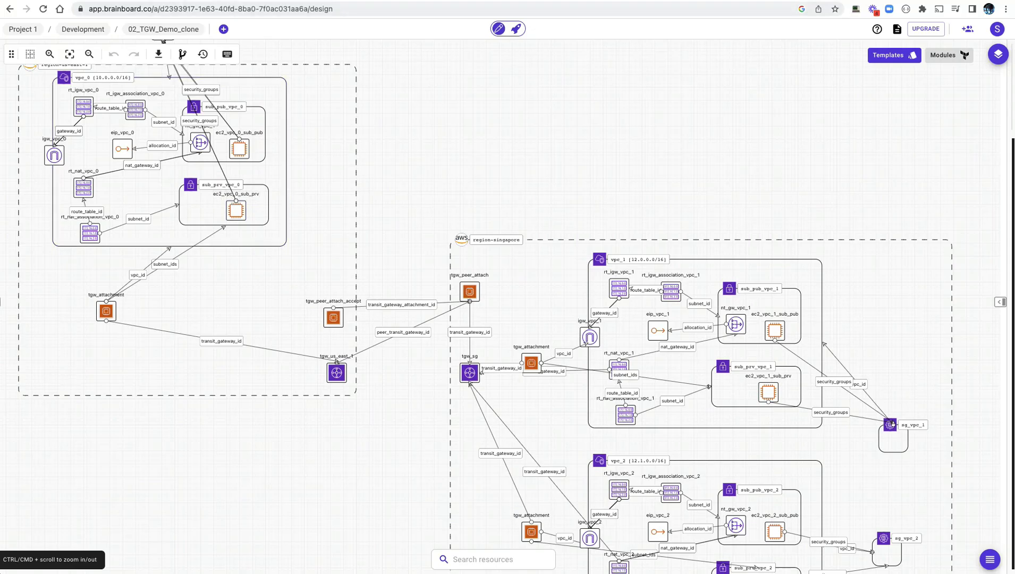
key("ctrl+Tab")
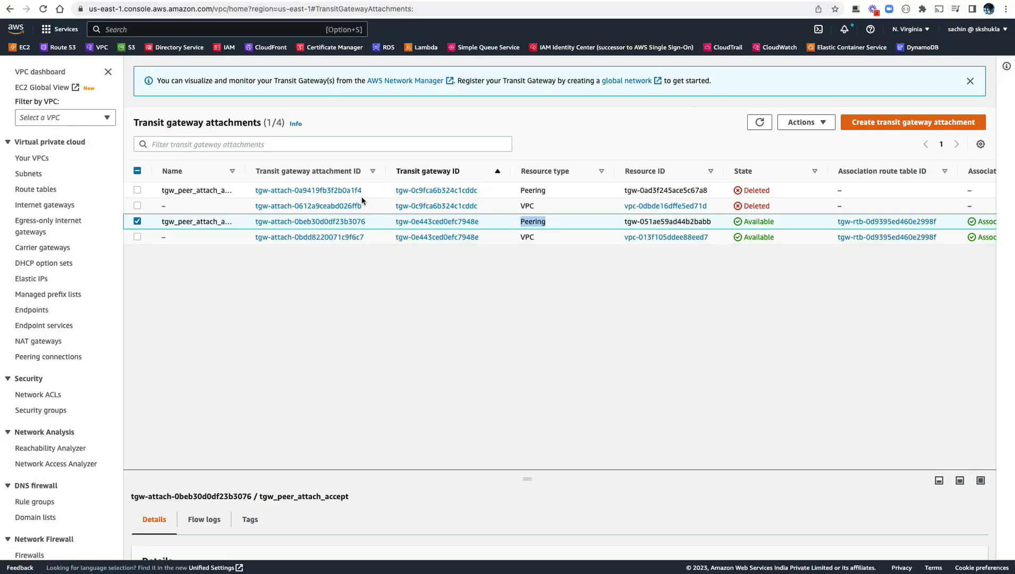
scroll(75, 107, "down", 10)
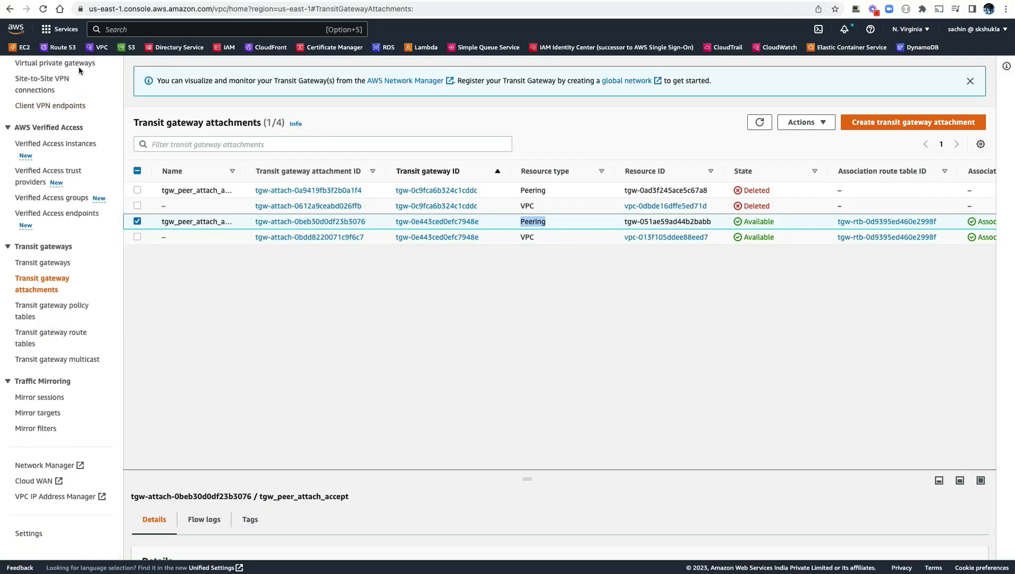
- Open EC2 in N. Virginia, and in the terminal begin an ssh command in a new pane below the second session
left_click(27, 47)
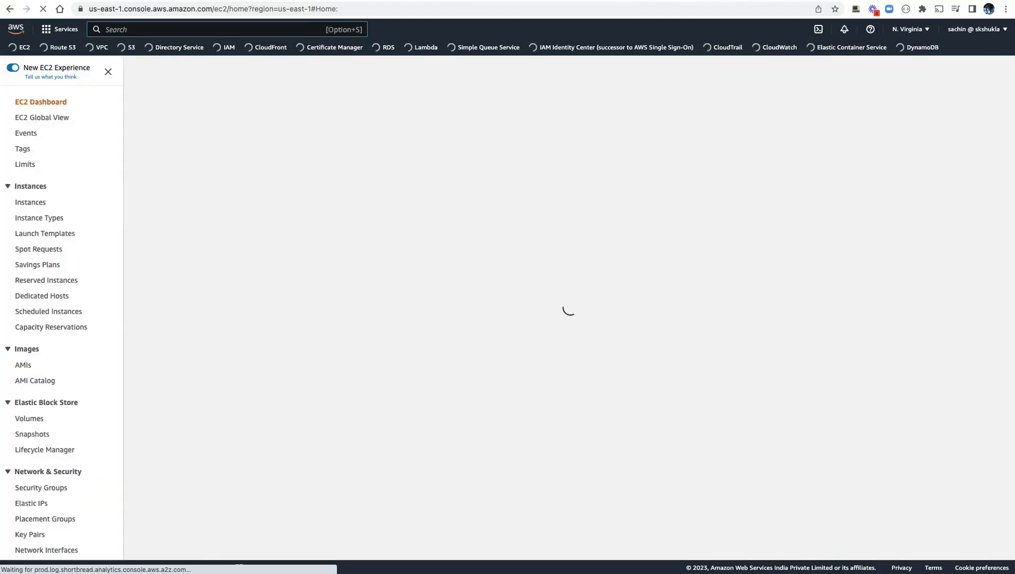
key("super+Tab")
left_click(586, 435)
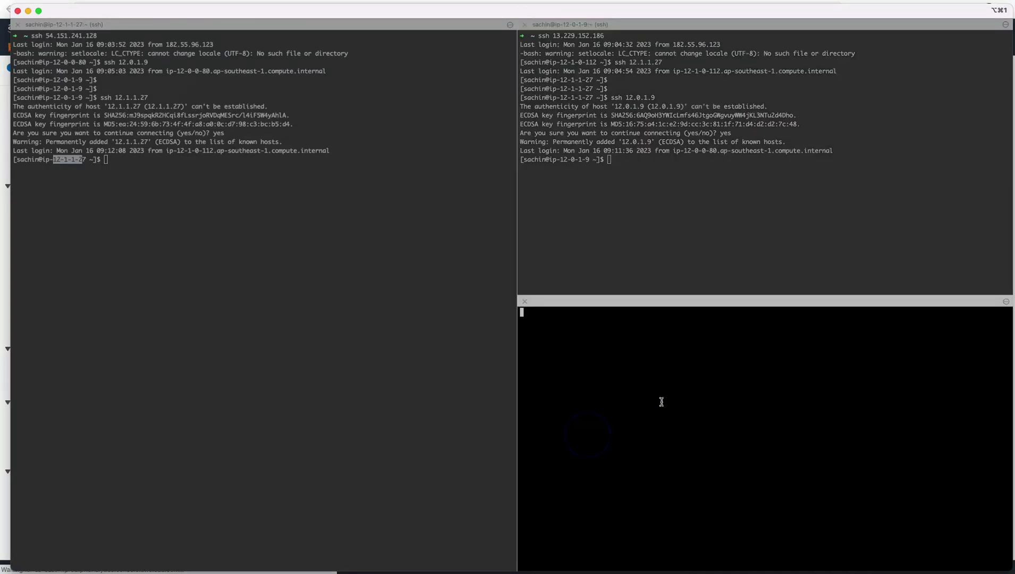
key("super+shift+d")
left_click(630, 370)
type("aws")
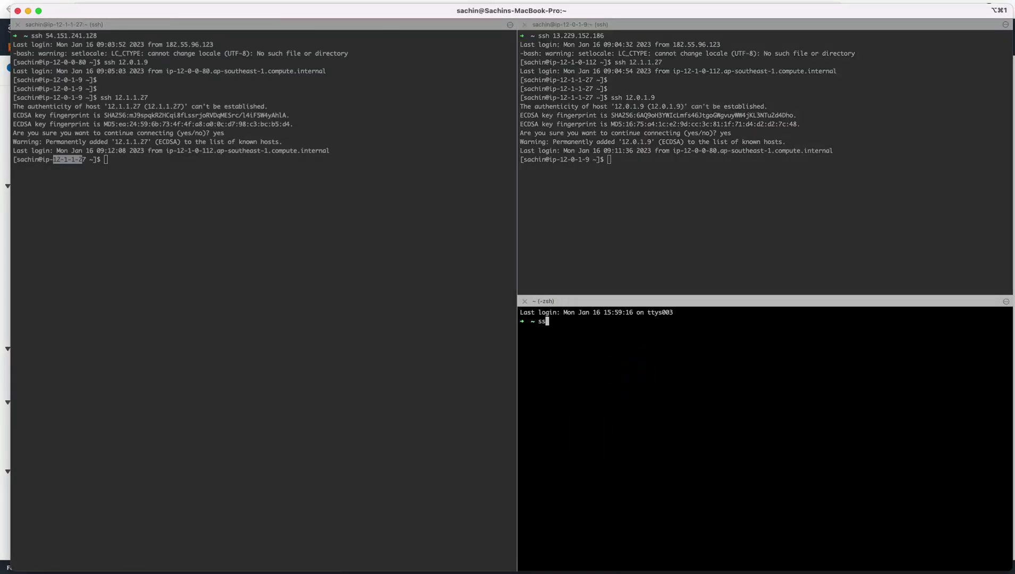
- Copy the public IPv4 address of ec2_vpc_0_sub_pub from the running EC2 instances and return to the terminal
key("super+Tab")
left_click(199, 133)
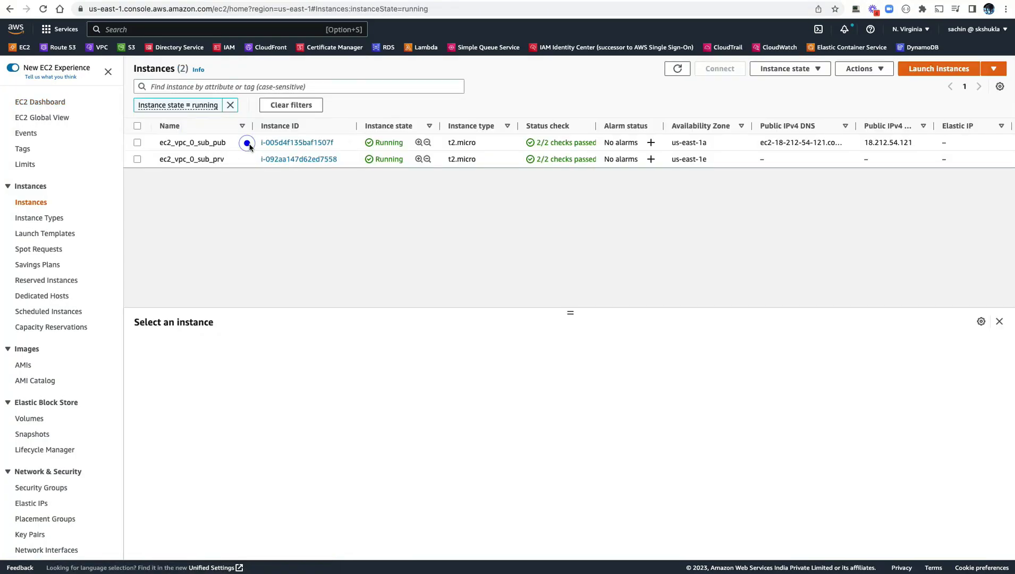
left_click(244, 142)
left_click(433, 400)
key("super+Tab")
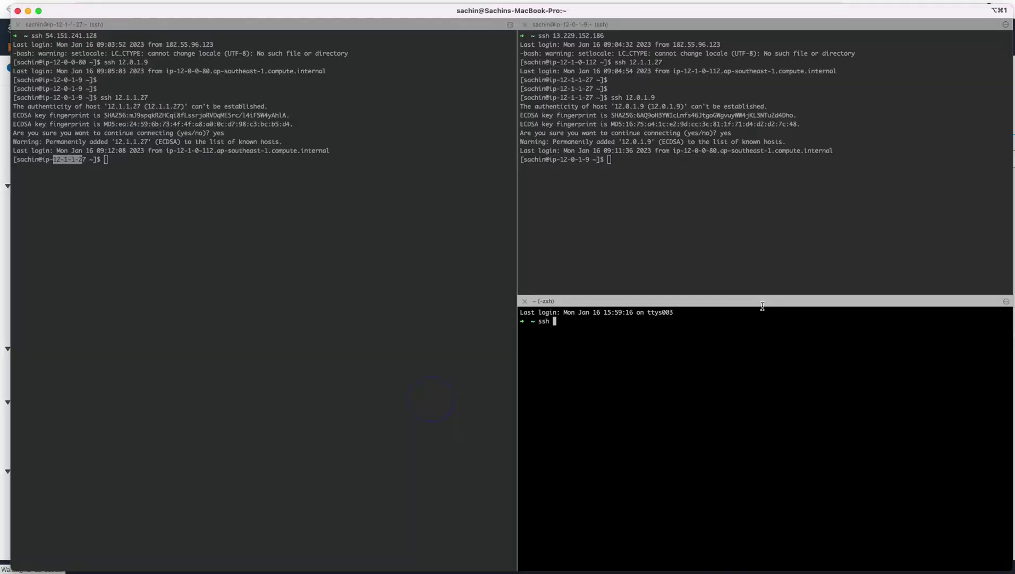
- Connect to ec2_vpc_0_sub_pub with ssh 18.212.54.121 and accept its host key with yes
type("ss")
key("BackSpace")
key("BackSpace")
key("super+v")
key("Return")
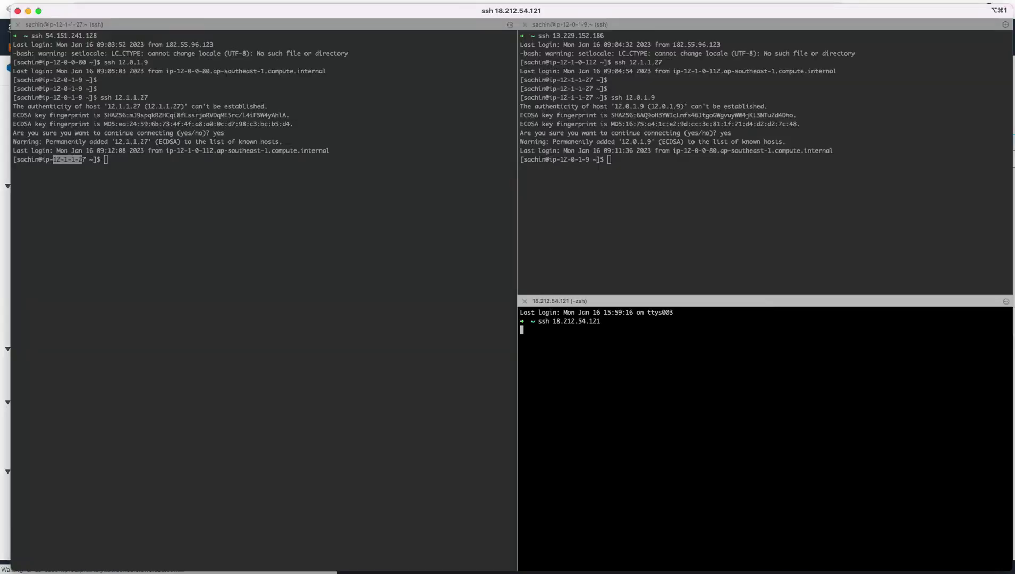
type("yes")
key("Return")
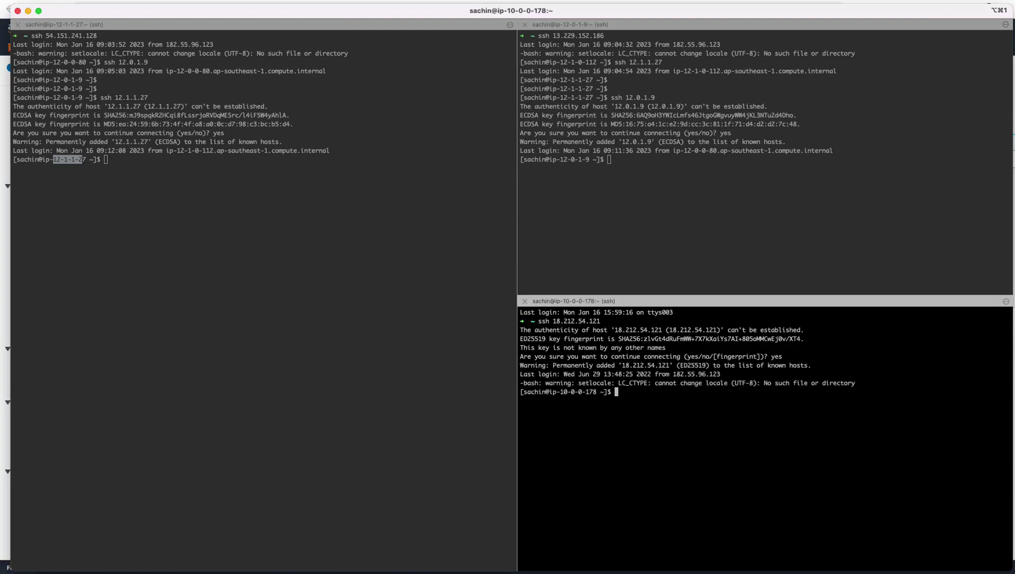
- Change to the .ssh directory on the public instance and list its files with ll
type("cd .ssh")
key("Return")
type("ll")
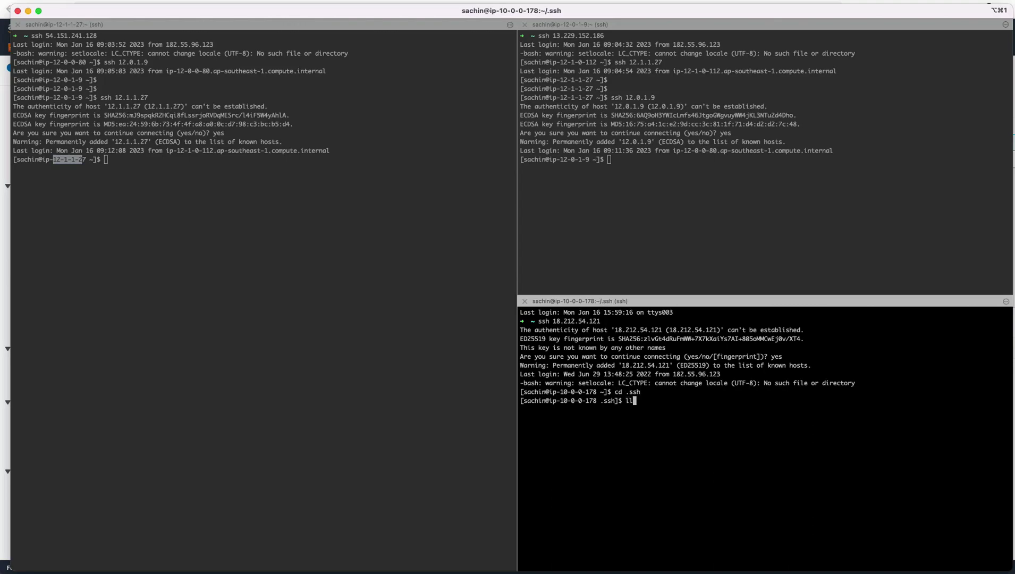
key("Return")
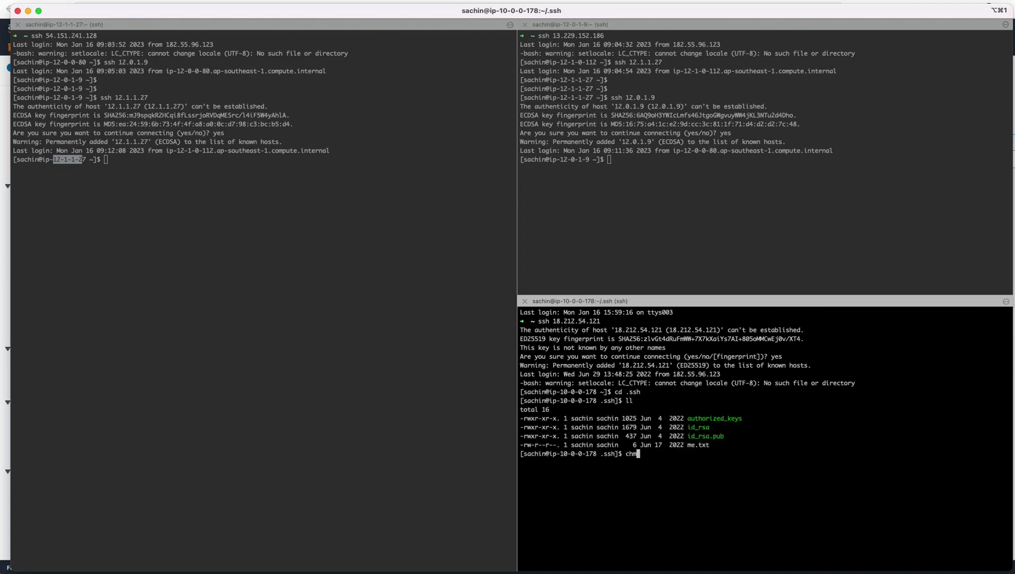
- Restrict the private key's permissions with chmod 400 id_rsa
type("chmod 400")
double_click(696, 429)
key("super+v")
key("Return")
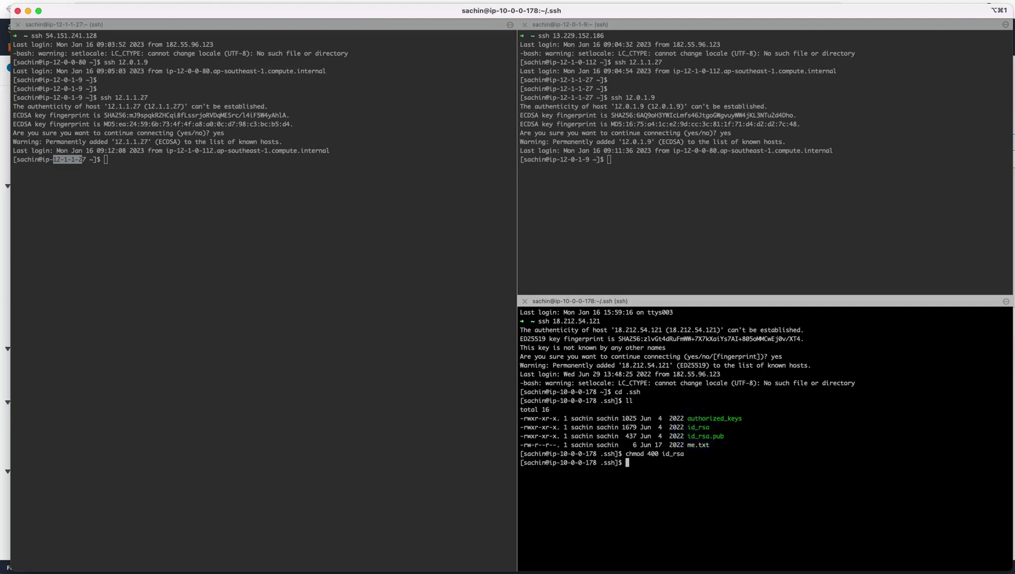
- Return to the home directory of the public us-east-1 instance, clear the terminal and list the files with ll
type("cd")
key("Return")
type("clear")
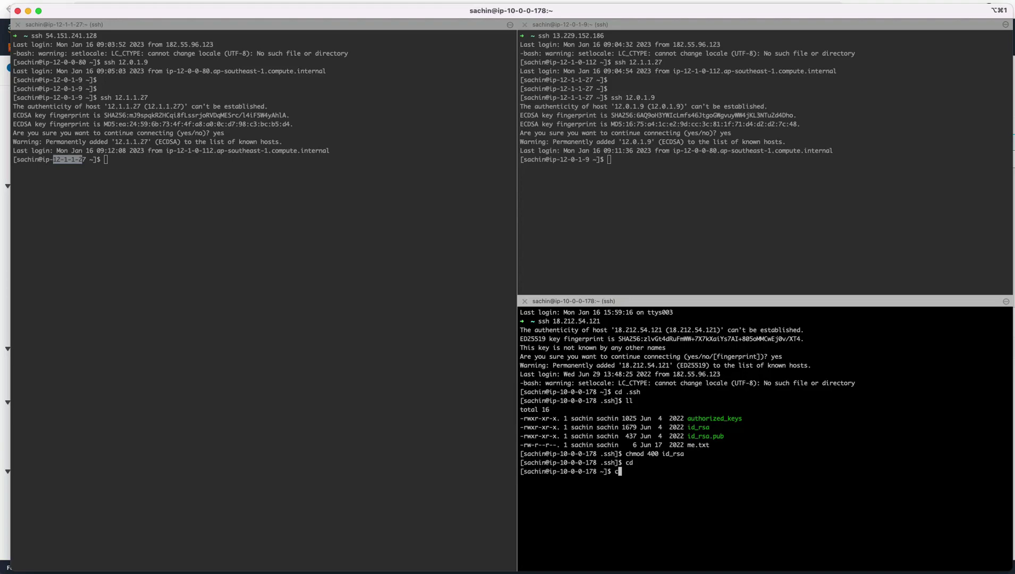
key("Return")
type("l")
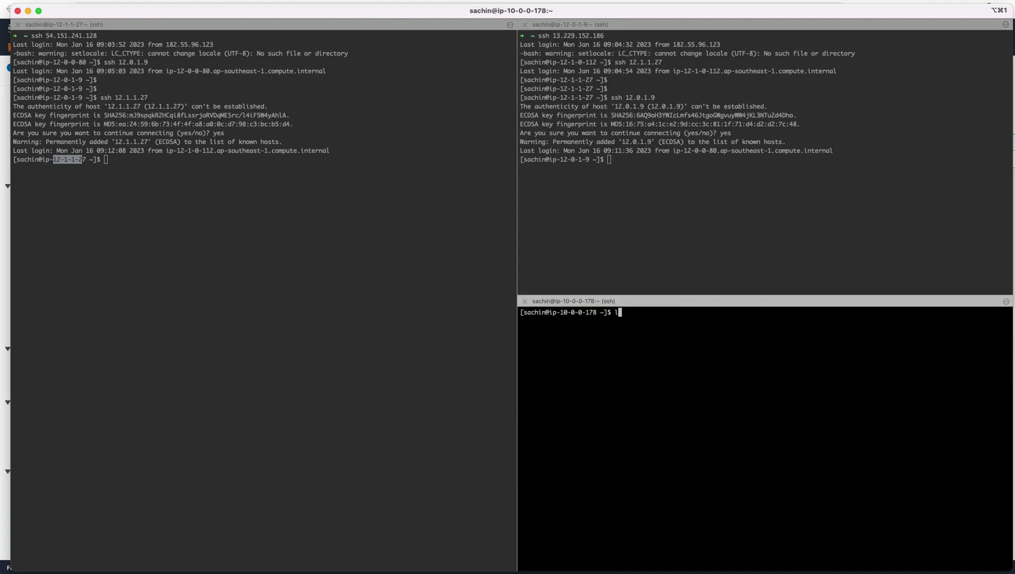
type("l")
key("Return")
- Compare the host name in the shell prompt with the private IPv4 address of ec2_vpc_0_sub_pub in the EC2 console
double_click(566, 312)
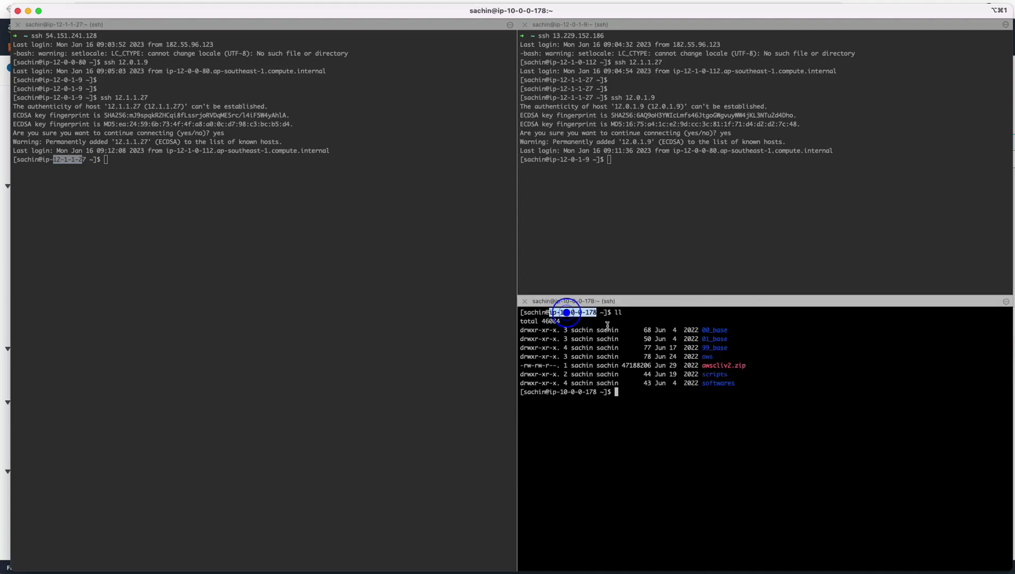
key("super+Tab")
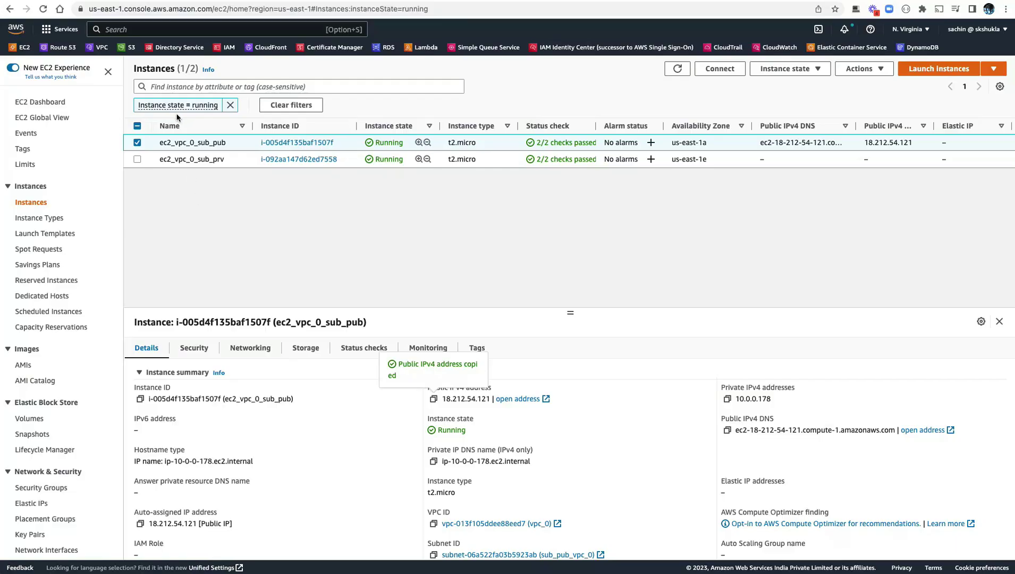
key("super+Tab")
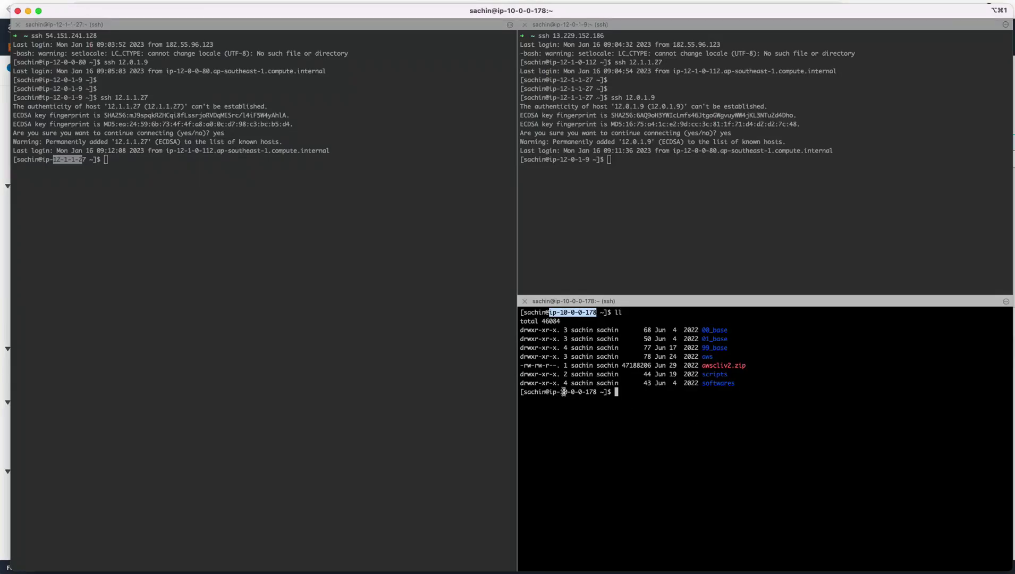
left_click_drag(560, 391, 593, 391)
left_click(668, 419)
- Copy the private IPv4 address of ec2_vpc_0_sub_prv from the EC2 console and return to the terminal
key("super+Tab")
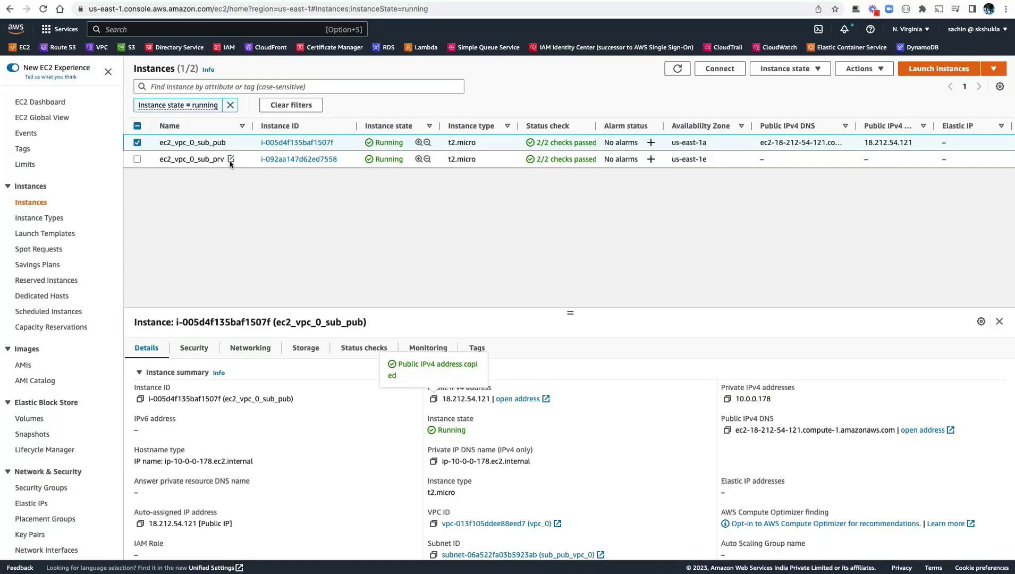
left_click(238, 158)
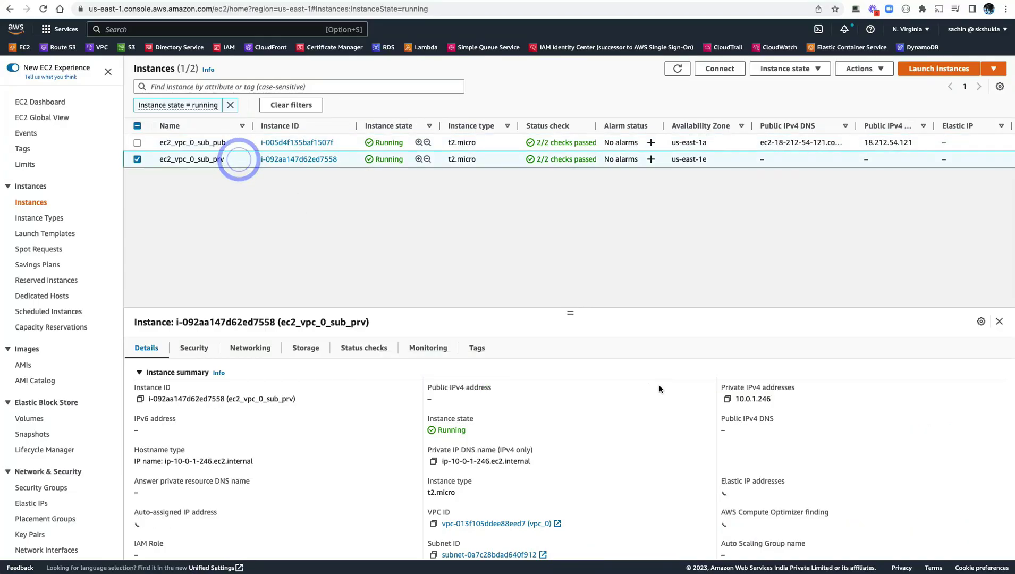
left_click(726, 398)
key("super+Tab")
- Connect from the public instance to ec2_vpc_0_sub_prv with ssh 10.0.1.246 and accept its host key with yes
key("super+v")
key("Return")
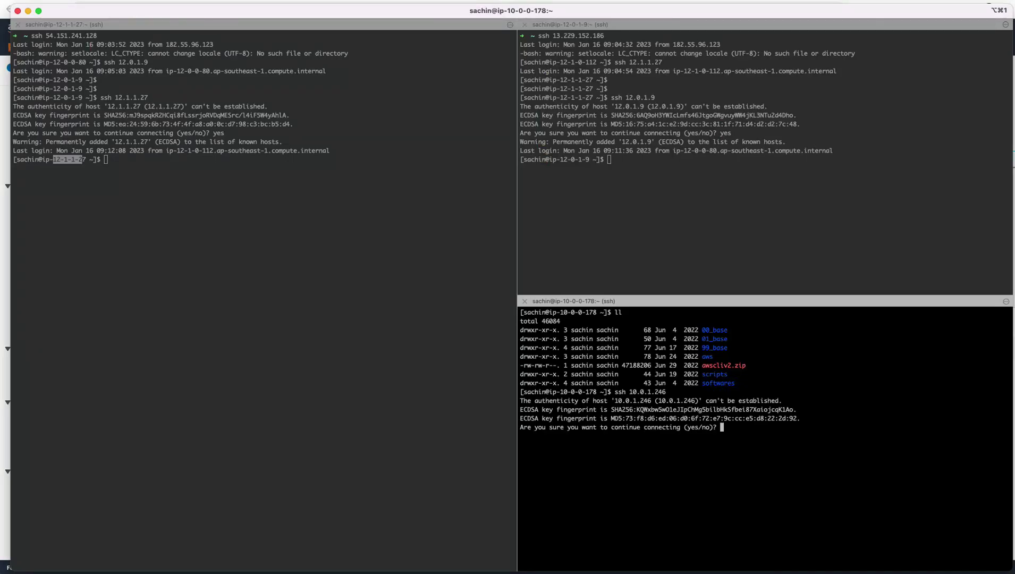
type("yes")
key("Return")
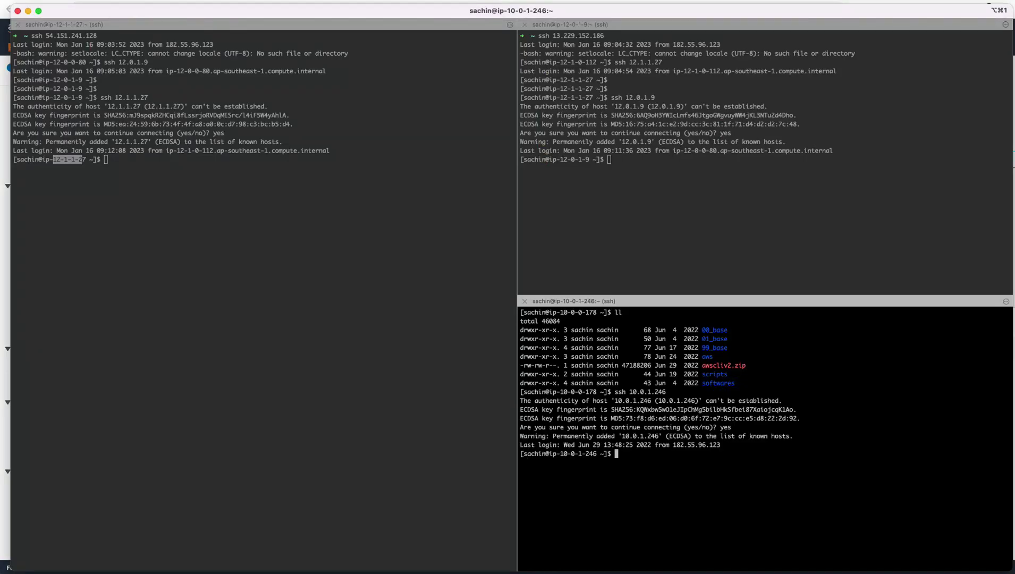
- Restrict the private key on the private instance with chmod 400 ~/.ssh/id_rsa and clear the terminal
type("chmod")
type(" 400 ~/.ssh/id_r")
type("sa")
key("Return")
type("clear")
key("Return")
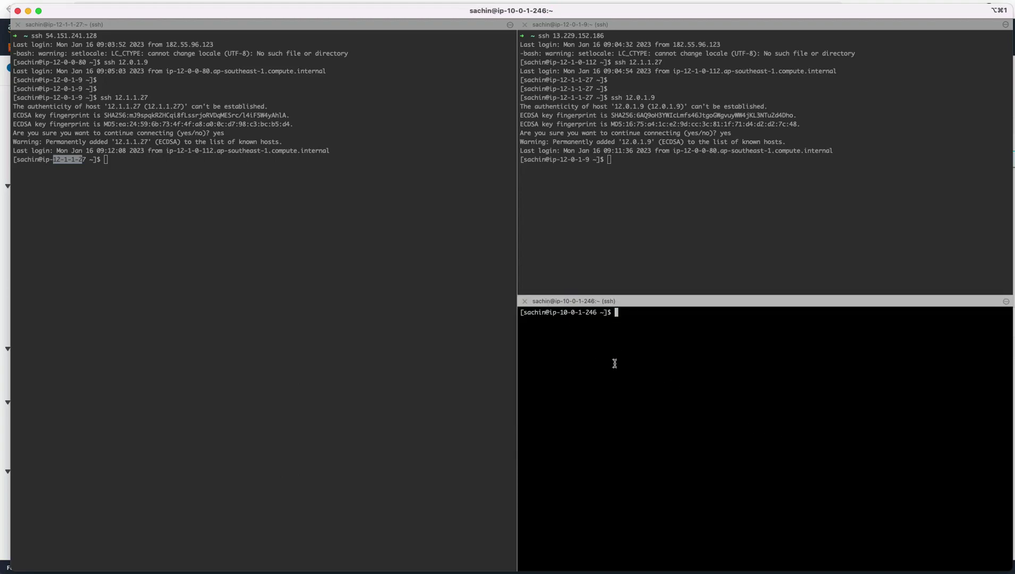
- Compare the host addresses in the prompts of the three SSH sessions, covering the us-east-1 and Singapore private instances
key("Return")
key("Return")
key("Return")
left_click_drag(563, 339, 592, 336)
left_click(188, 198)
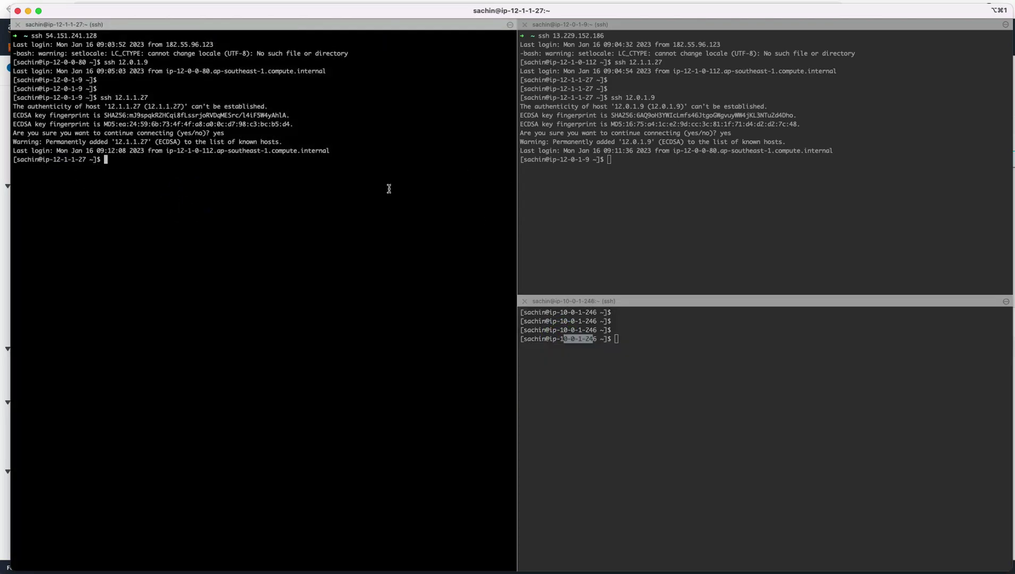
left_click_drag(559, 159, 586, 159)
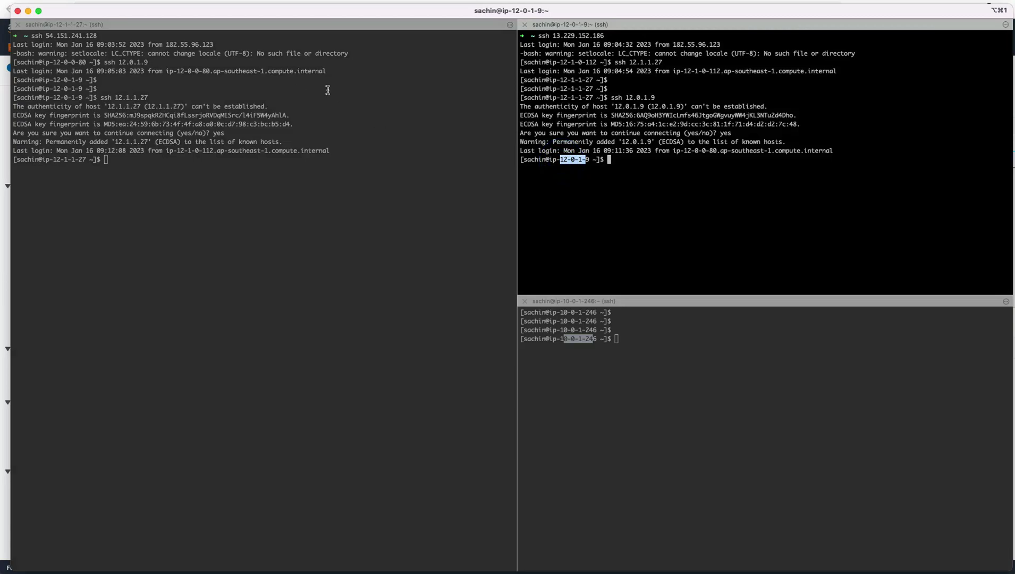
- Try to connect from the Singapore instance 12.0.1.9 to the us-east-1 private instance with ssh 10.0.1.246
key("super+Tab")
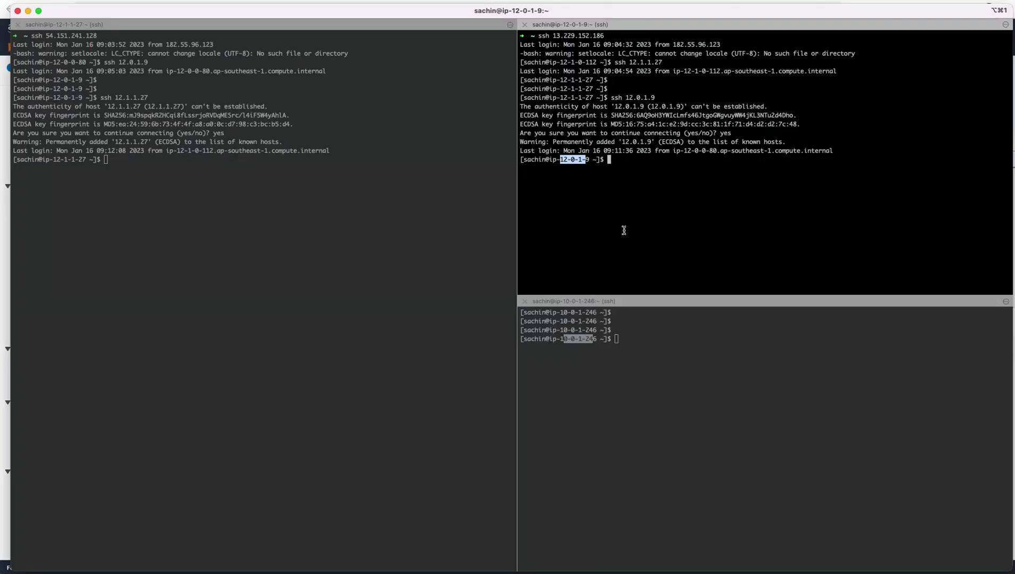
left_click(624, 230)
key("Return")
key("Return")
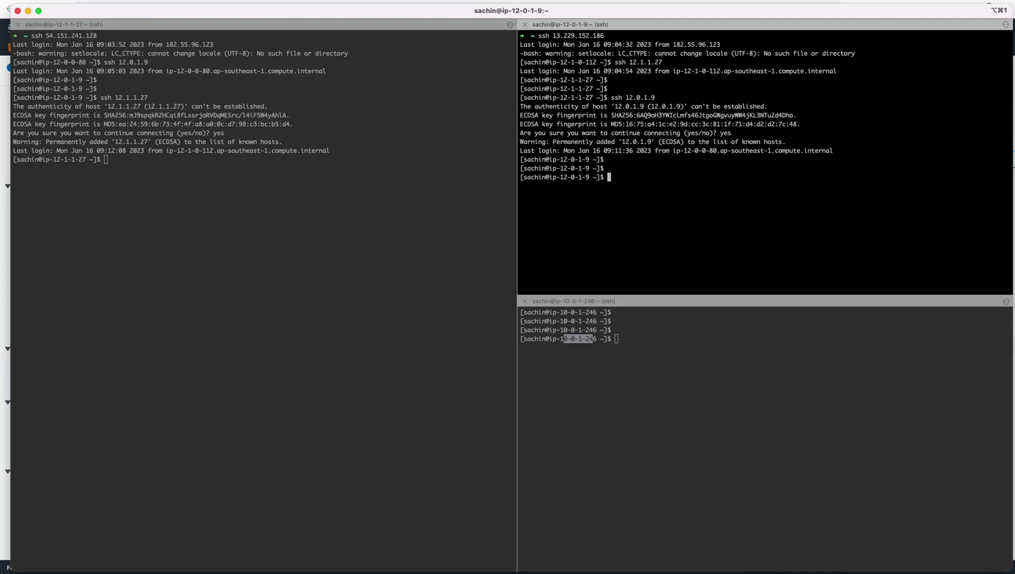
type("ssh 10.0.1.246")
key("Return")
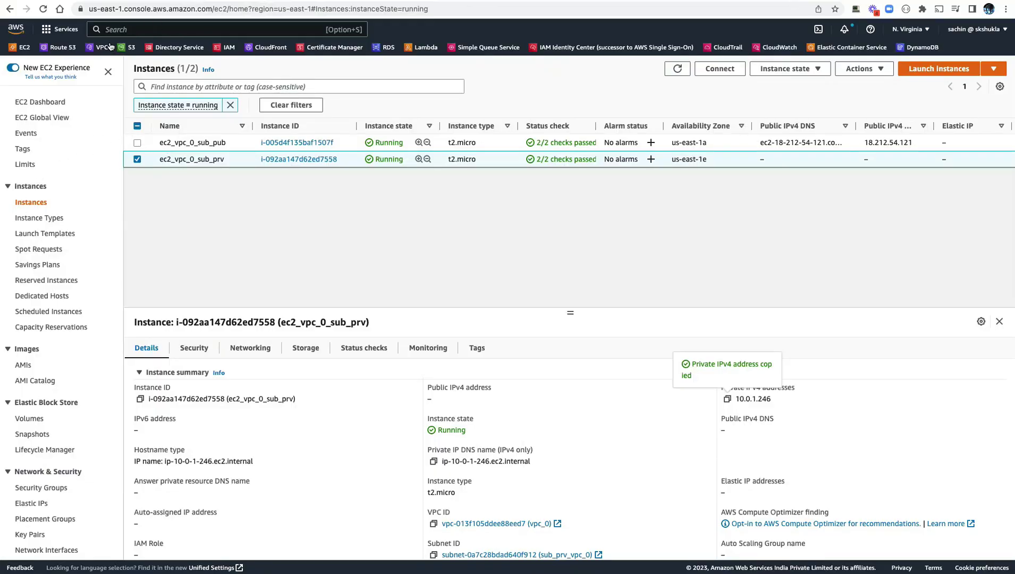
- Open the transit gateway attachments in the us-east-1 VPC console and examine the peering attachment's resource and state
left_click(104, 47)
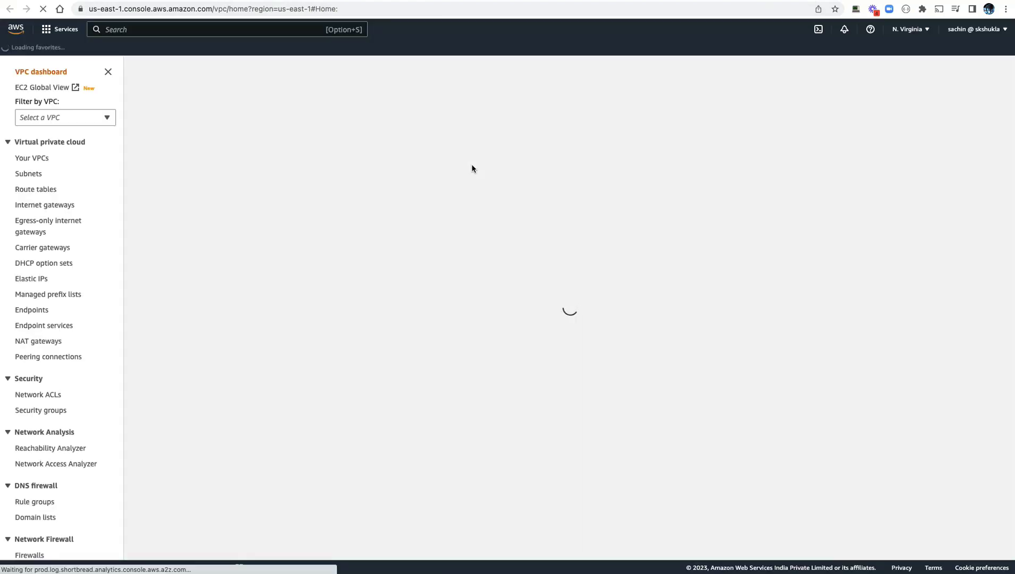
scroll(51, 394, "down", 5)
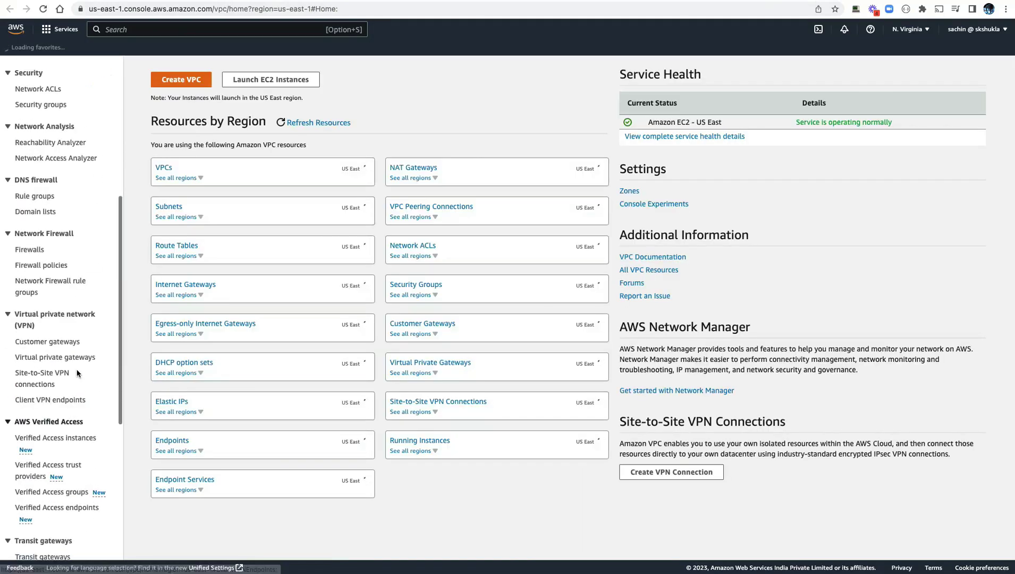
scroll(58, 294, "up", 7)
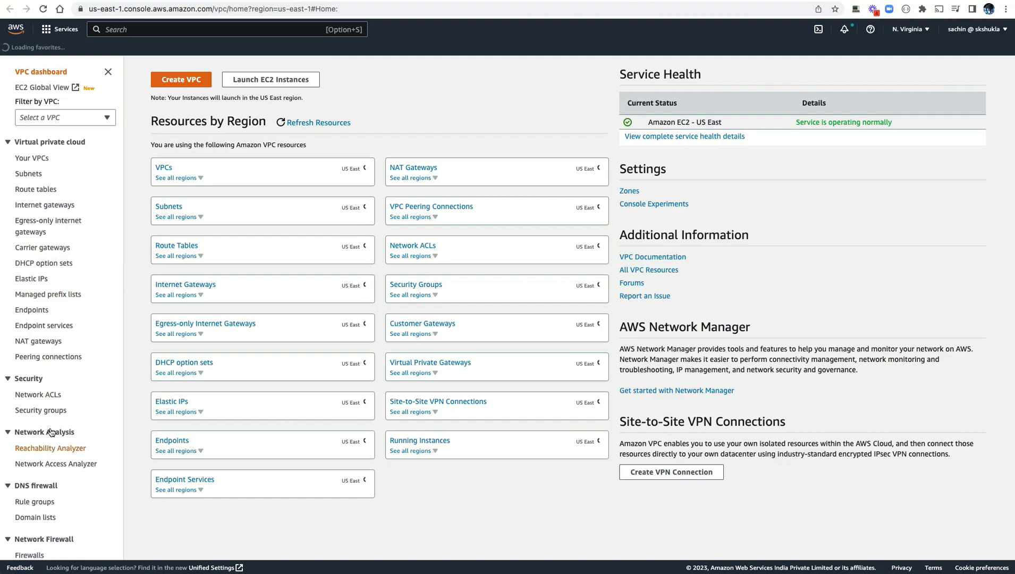
scroll(48, 372, "down", 10)
left_click(49, 355)
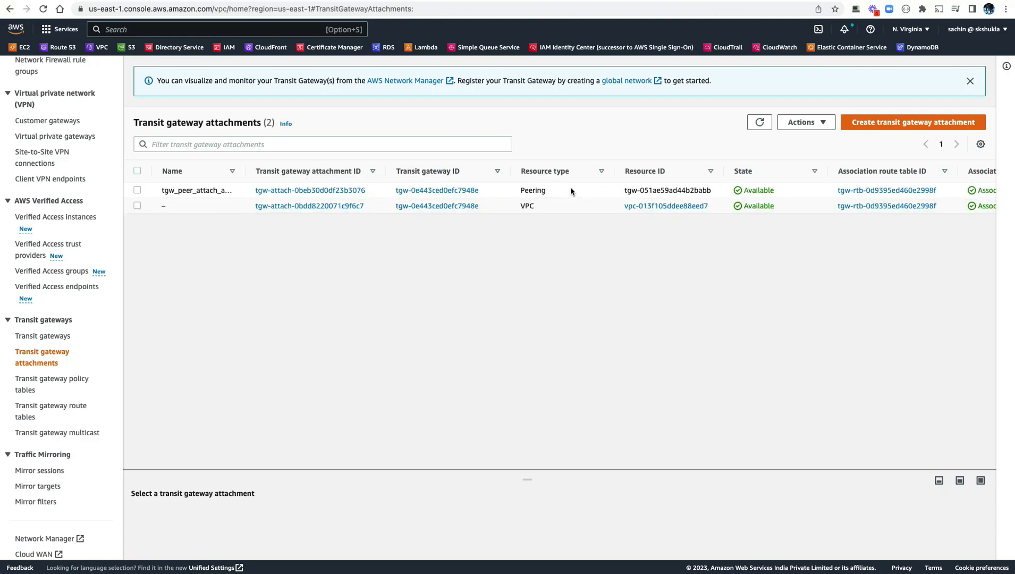
left_click_drag(523, 191, 790, 190)
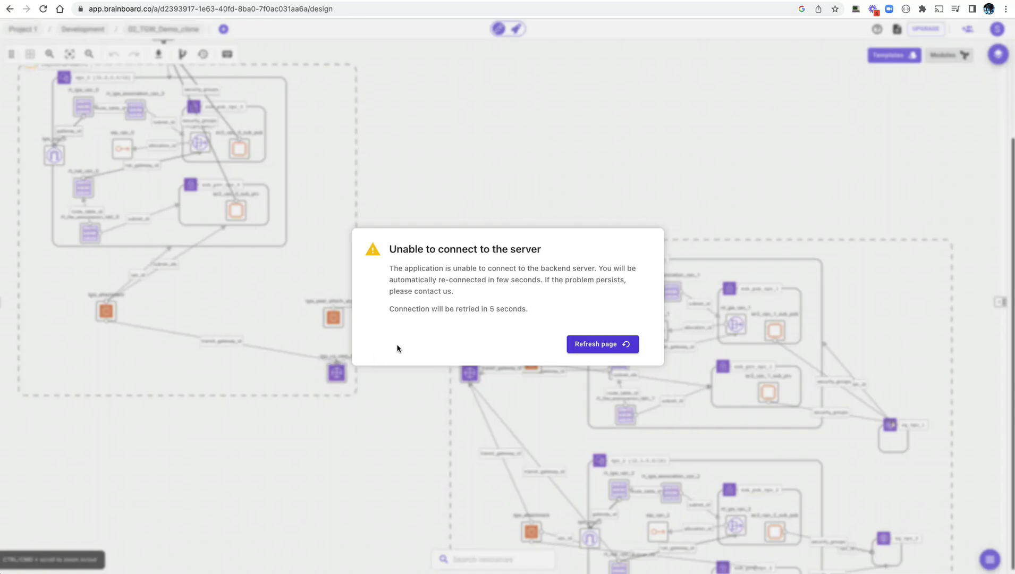
- Reload the 02_TGW_Demo_clone design in Brainboard and examine the transit gateway peering between the two regions
left_click(610, 346)
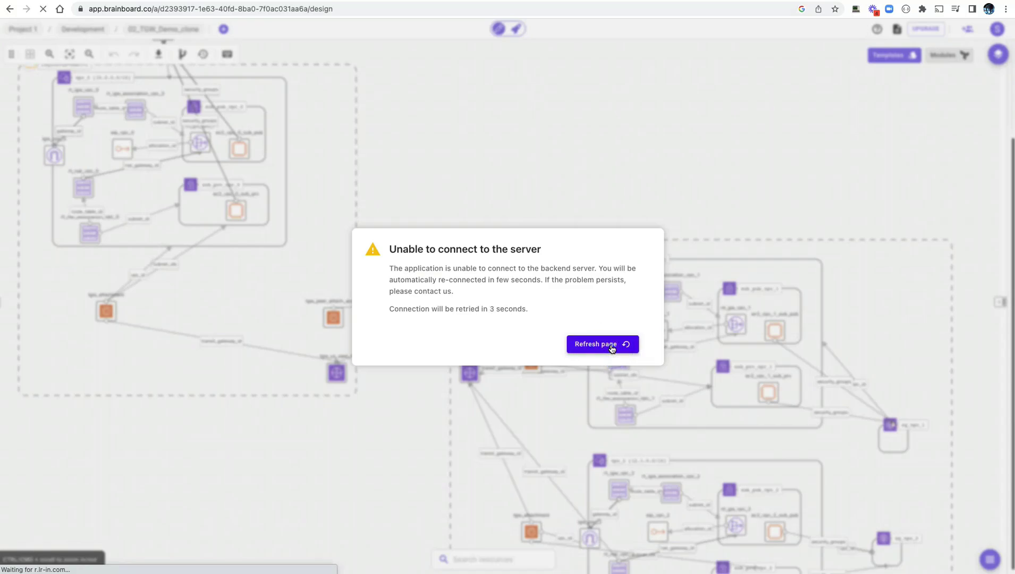
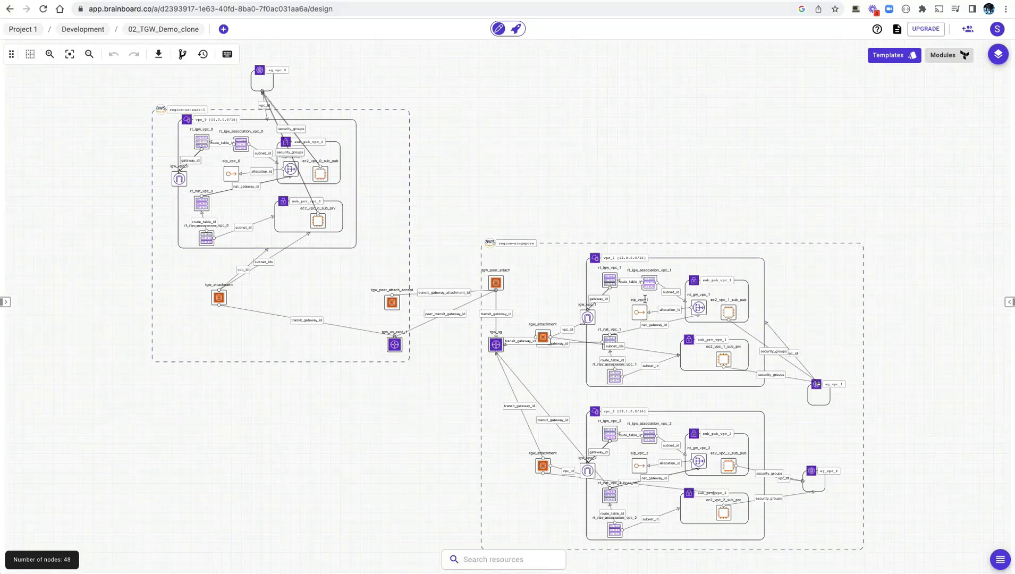
scroll(645, 299, "up", 3)
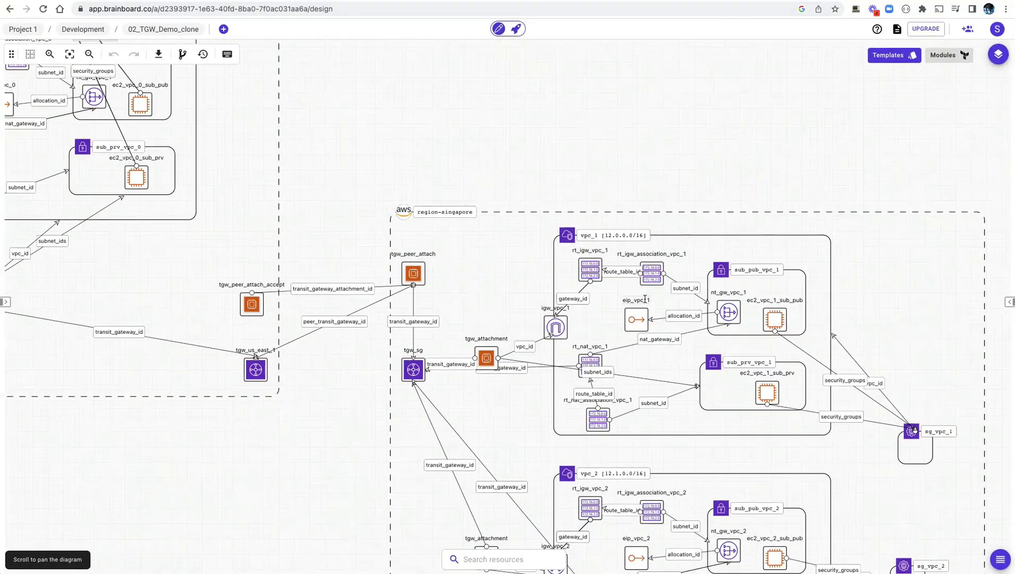
scroll(645, 299, "down", 2)
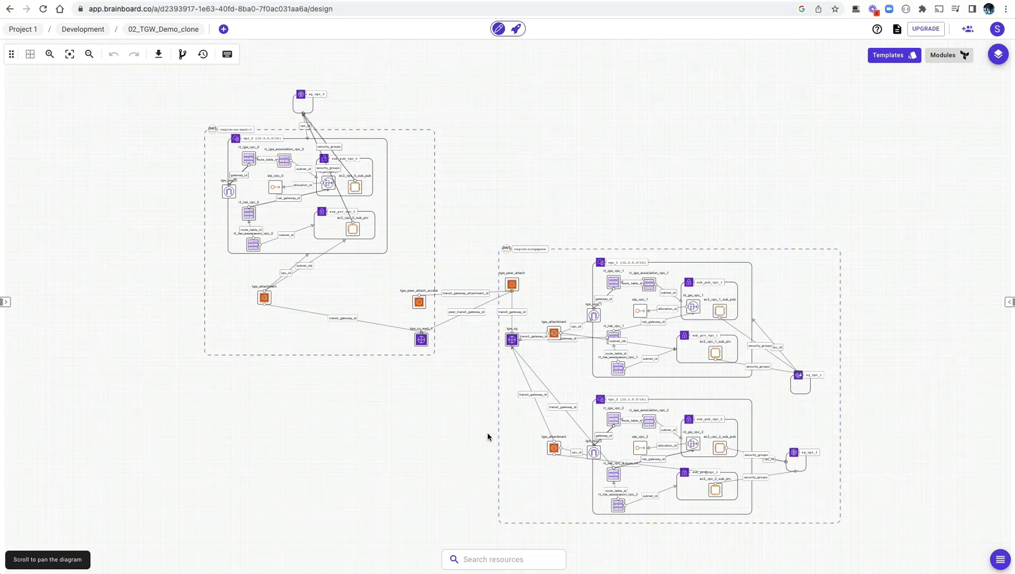
scroll(488, 435, "up", 2)
scroll(445, 431, "up", 1)
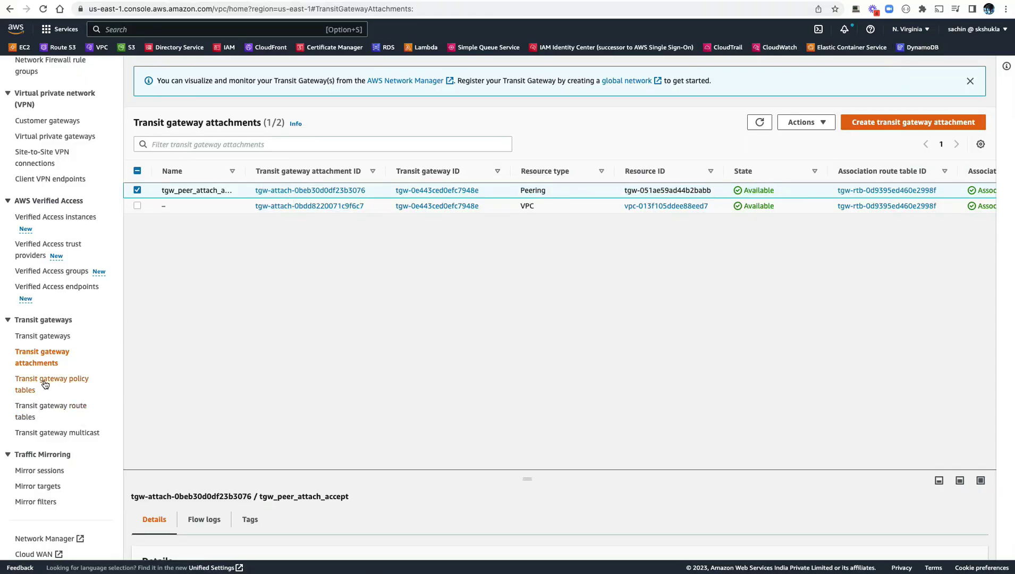
- Review the us-east-1 transit gateway route table's associations and open the details of the tgw_peer_attach_accept attachment
left_click(32, 409)
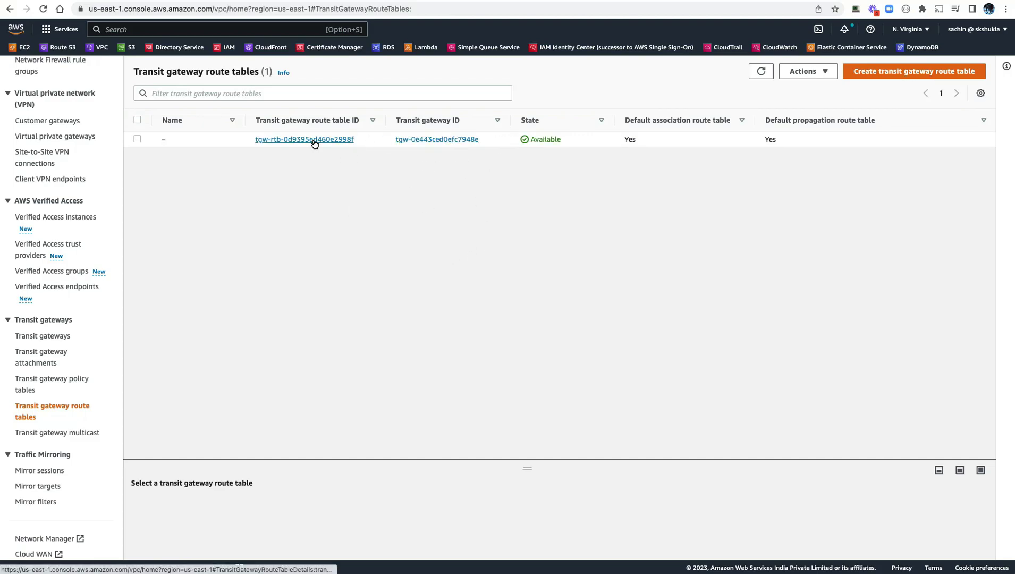
left_click(314, 140)
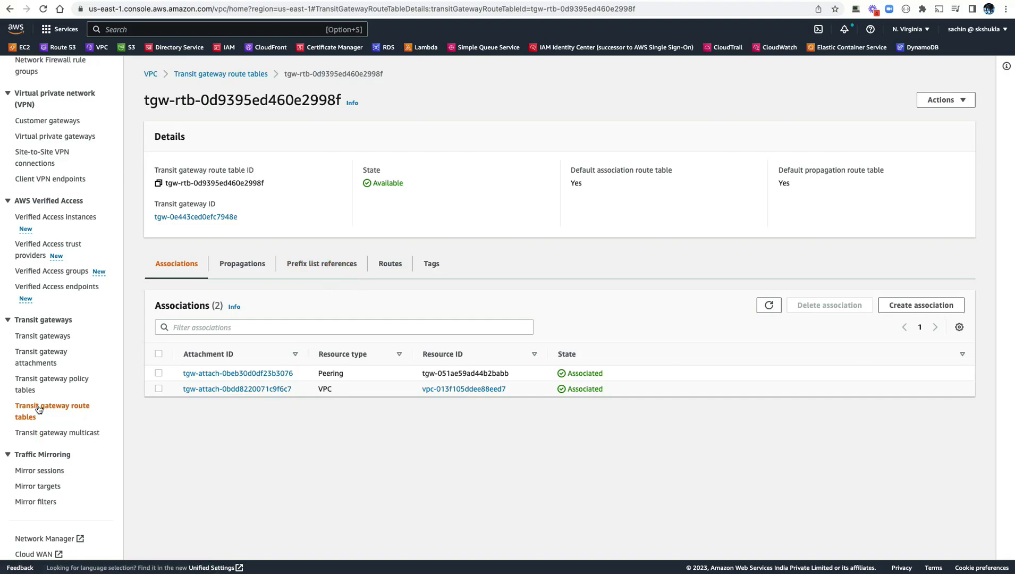
left_click(51, 353)
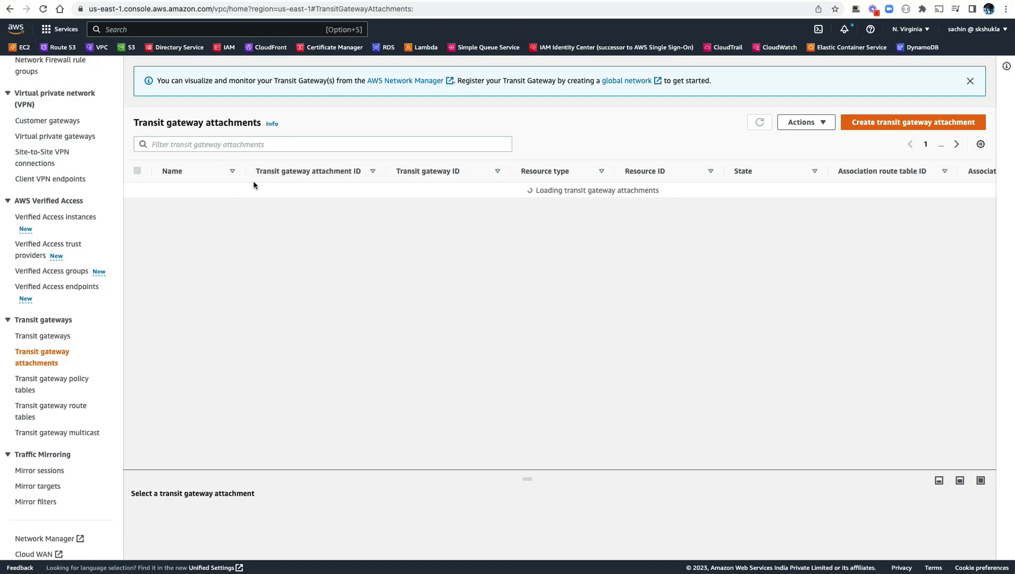
left_click(515, 189)
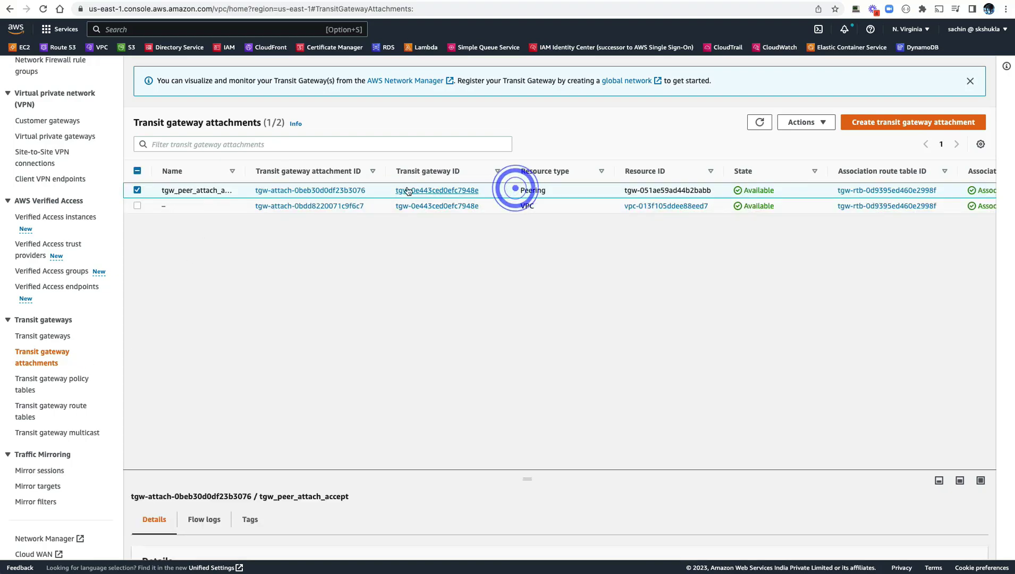
left_click(336, 190)
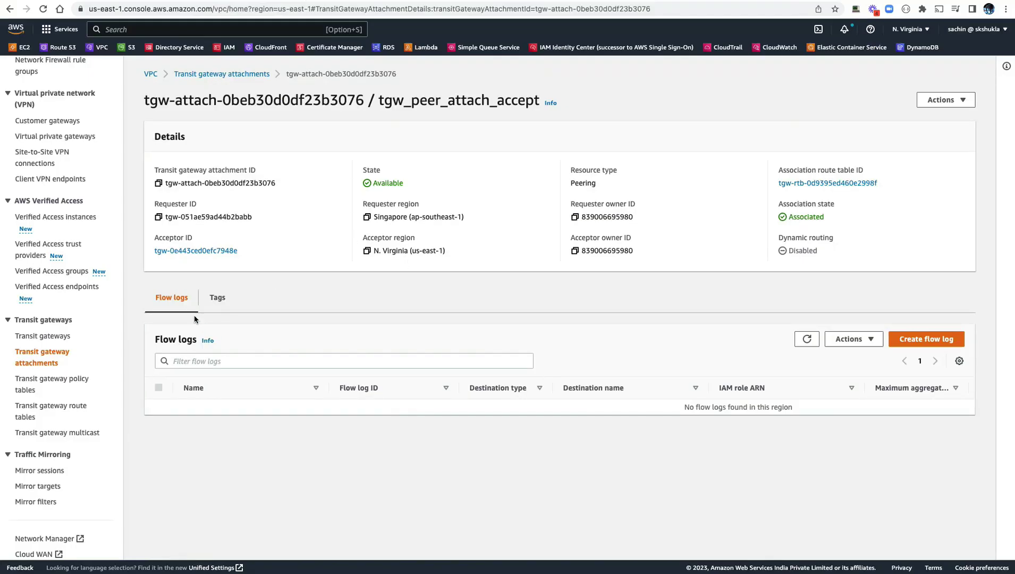
- Open the peering attachment's associated route table and check its routes against the VPC ranges in the Brainboard diagram
left_click(850, 184)
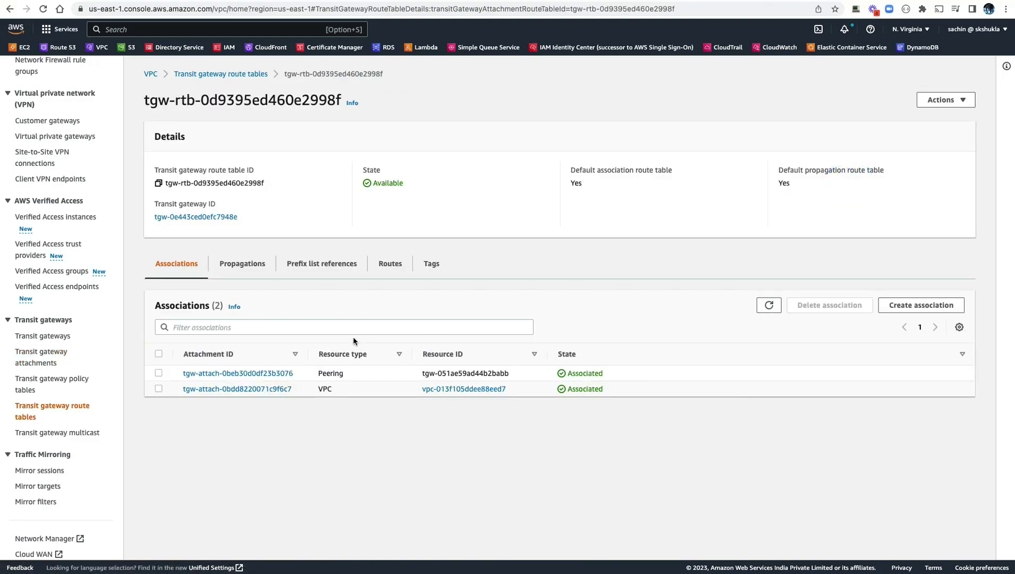
left_click(390, 265)
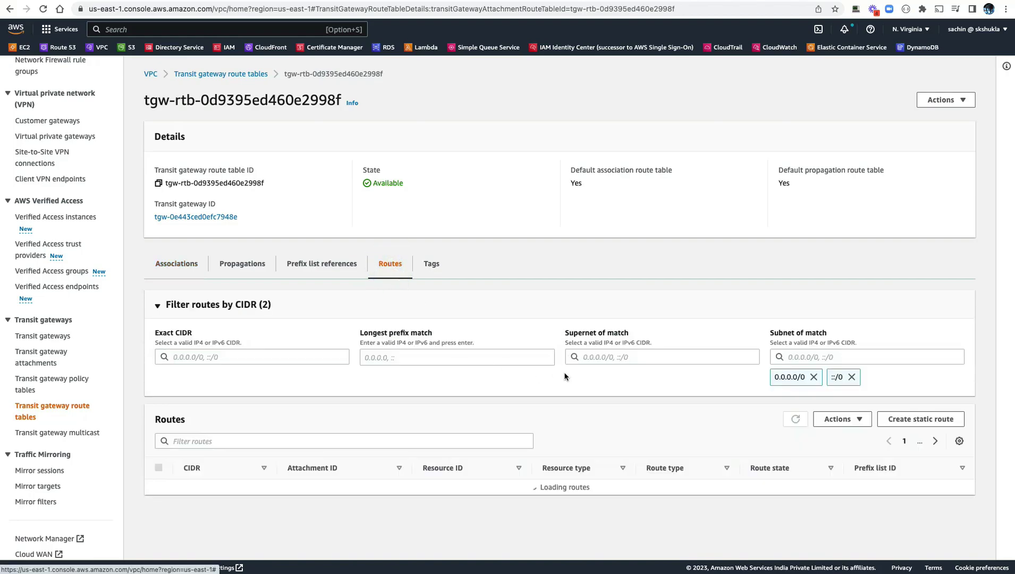
left_click(552, 487)
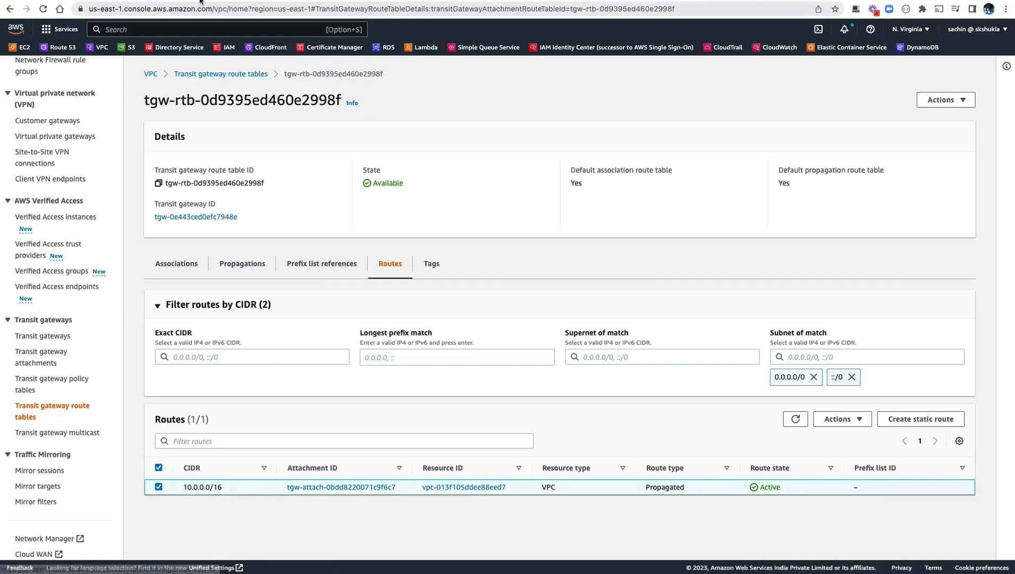
left_click(146, 1)
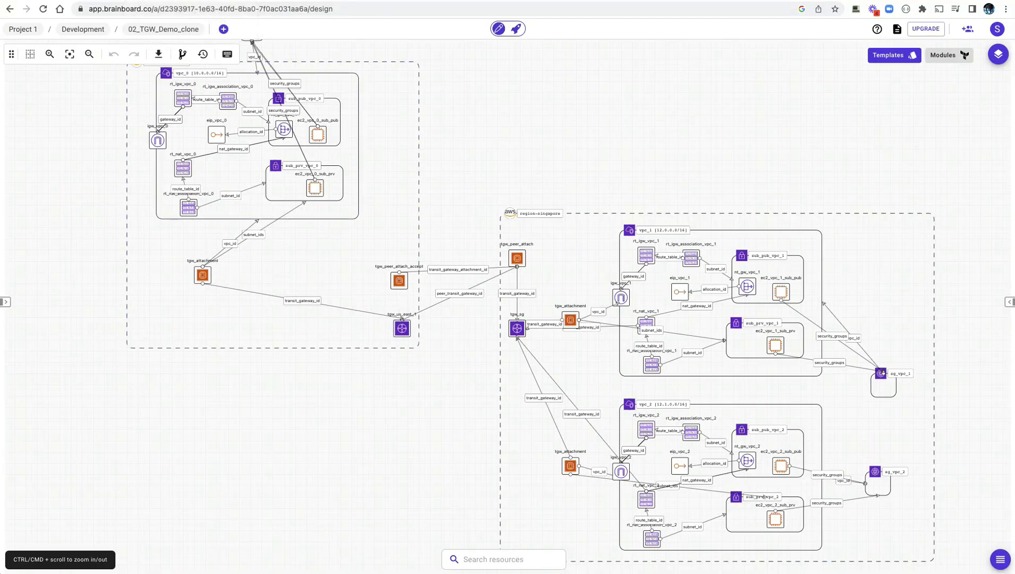
left_click(372, 2)
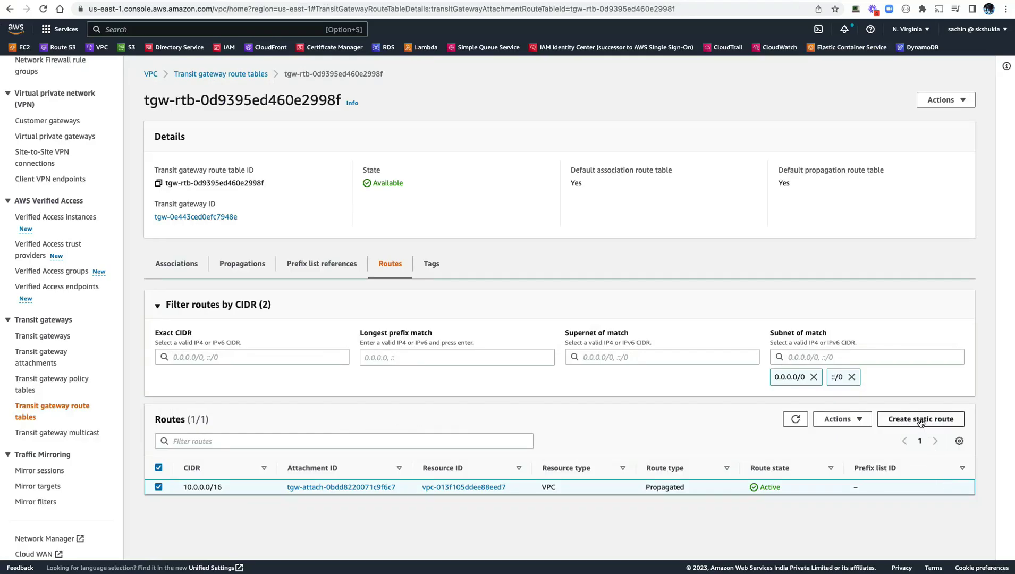
- Create an active static route for 12.0.0.0/16 through the tgw_peer_attach_accept attachment in the us-east-1 transit gateway route table
left_click(920, 420)
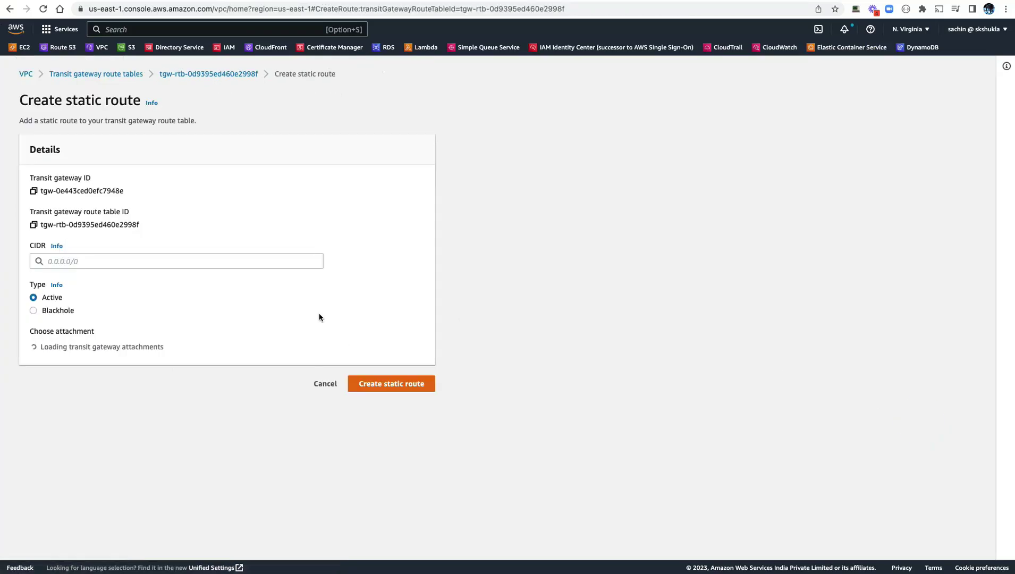
left_click(61, 260)
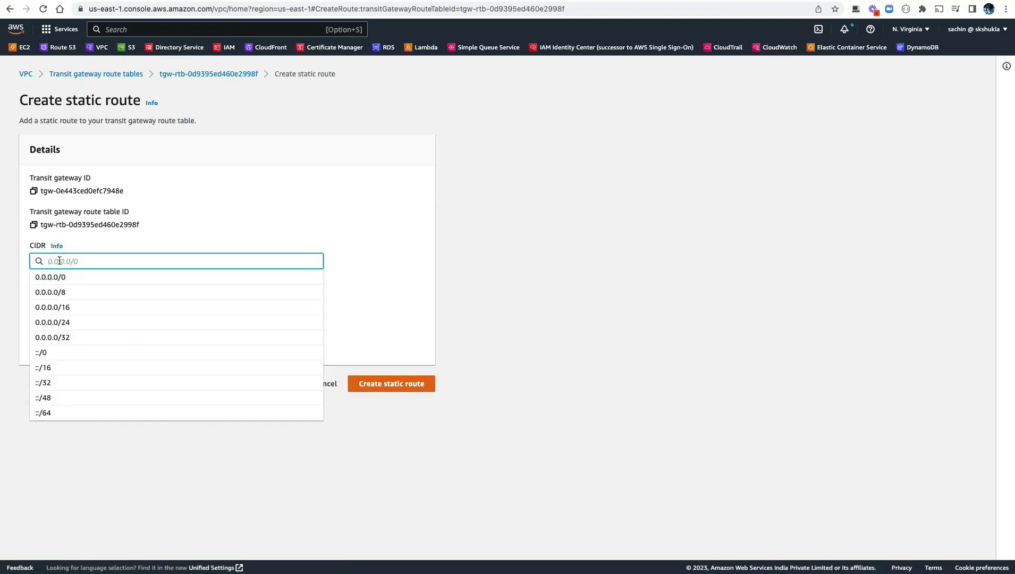
type("1")
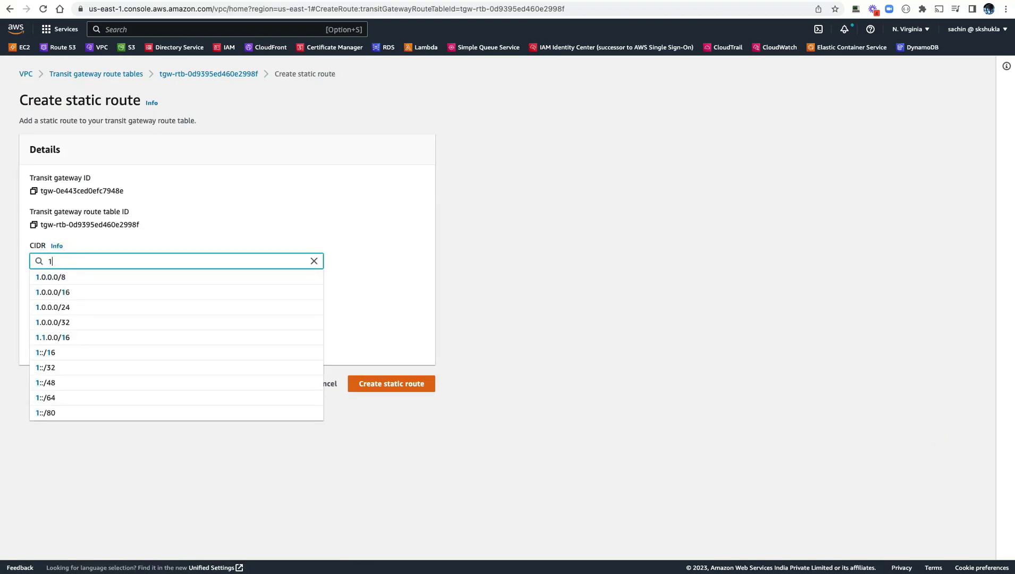
type("2.0")
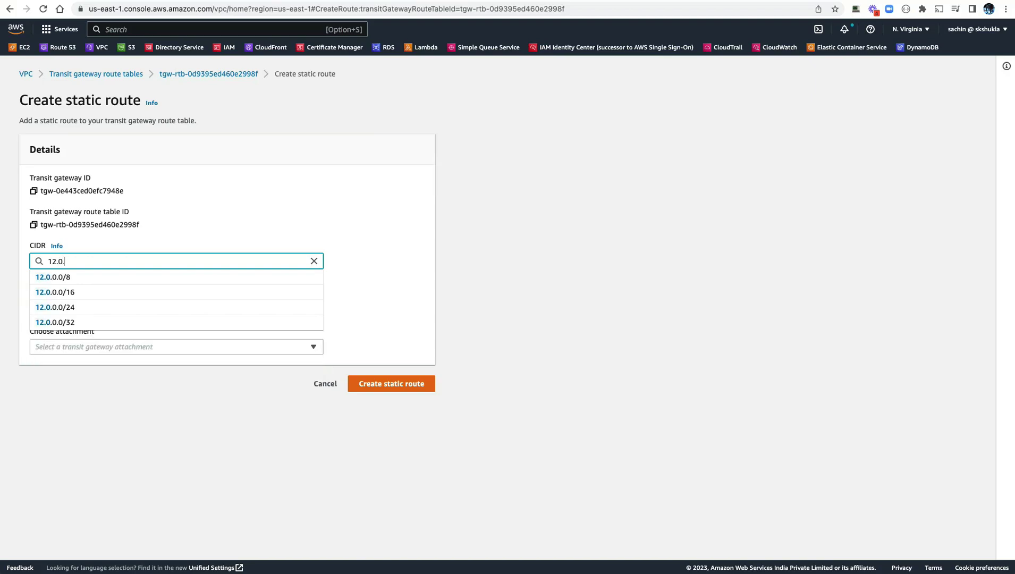
type(".0.0/16")
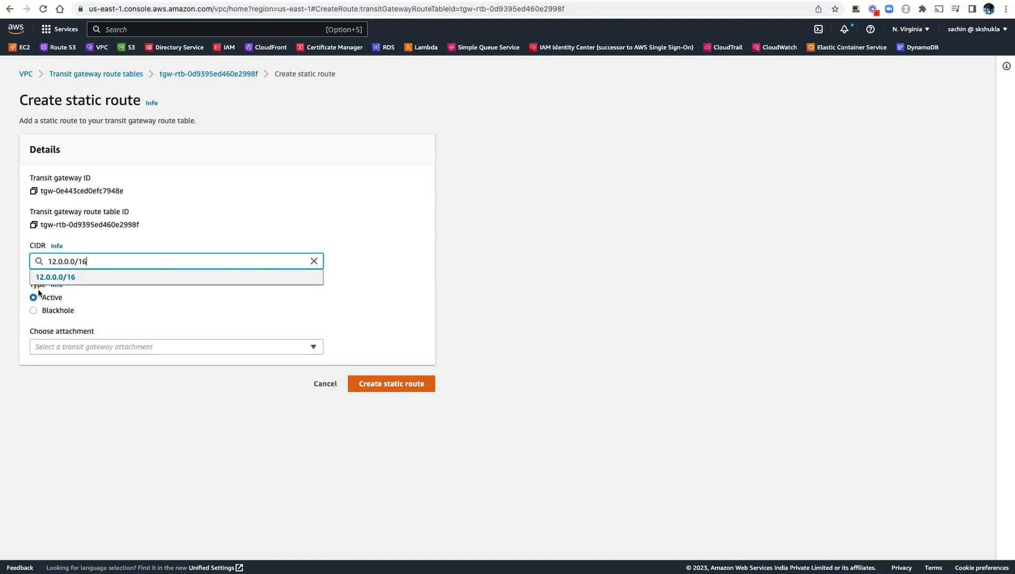
left_click(42, 276)
left_click(92, 350)
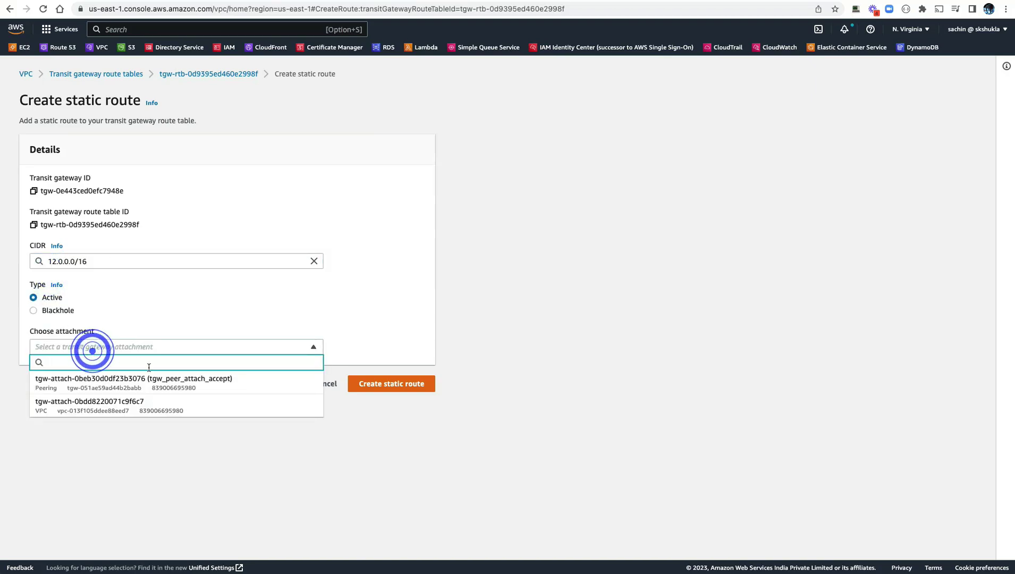
left_click(198, 384)
left_click(384, 385)
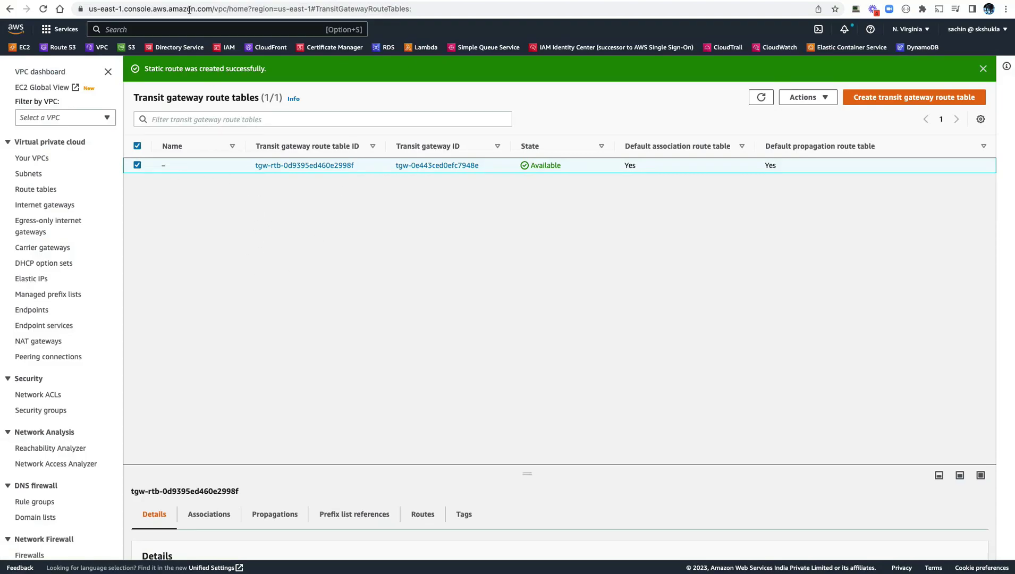
- Open the route table associated with the us-east-1 peering attachment and check the route type of its 12.0.0.0/16 route
scroll(68, 478, "down", 10)
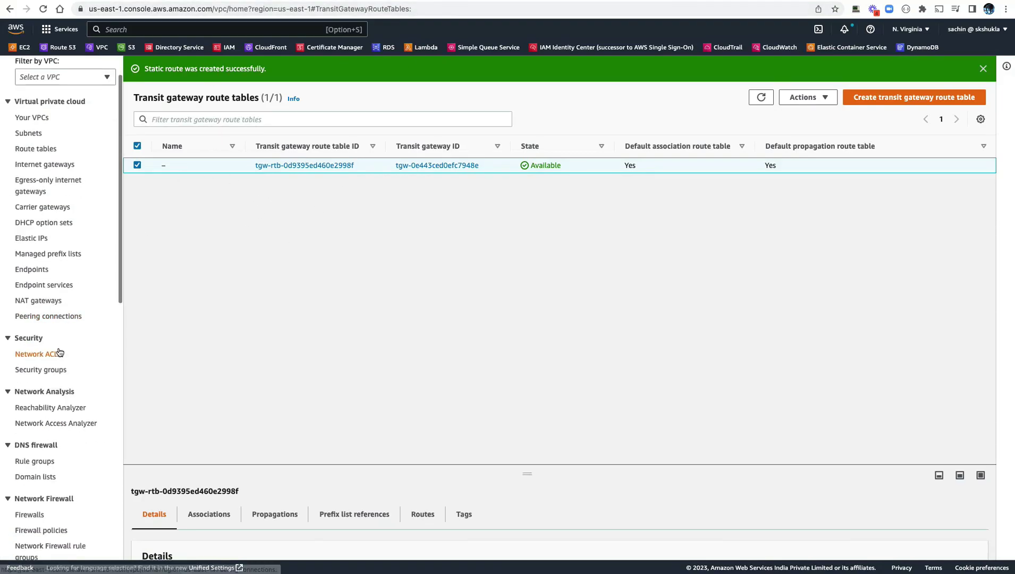
left_click(53, 284)
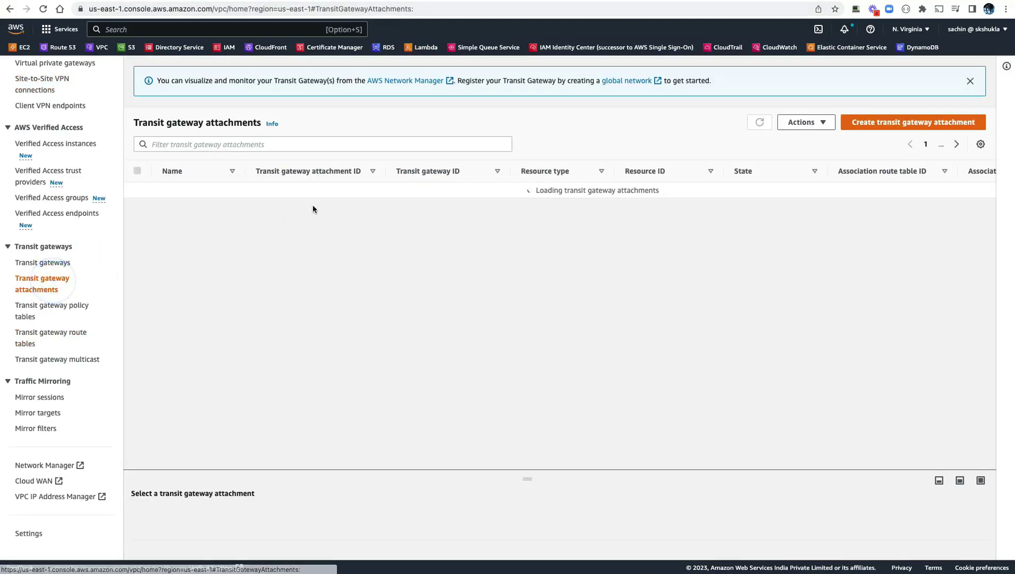
left_click(342, 189)
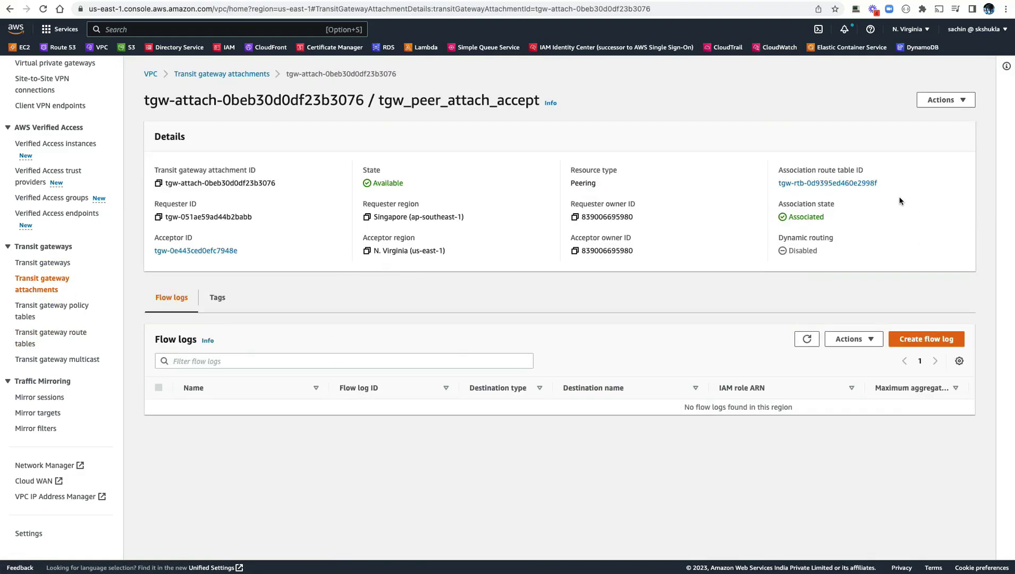
left_click(850, 180)
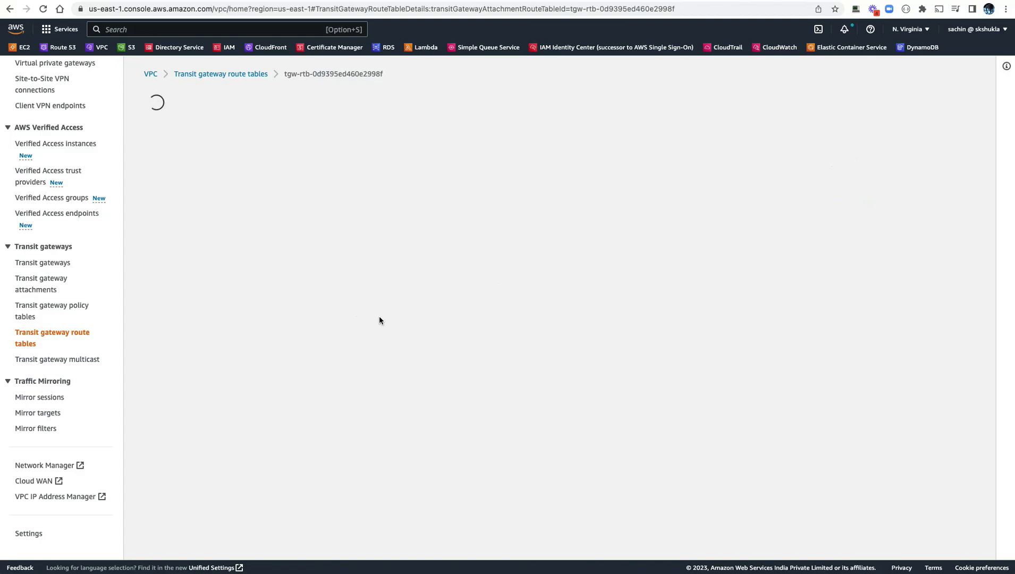
left_click(389, 265)
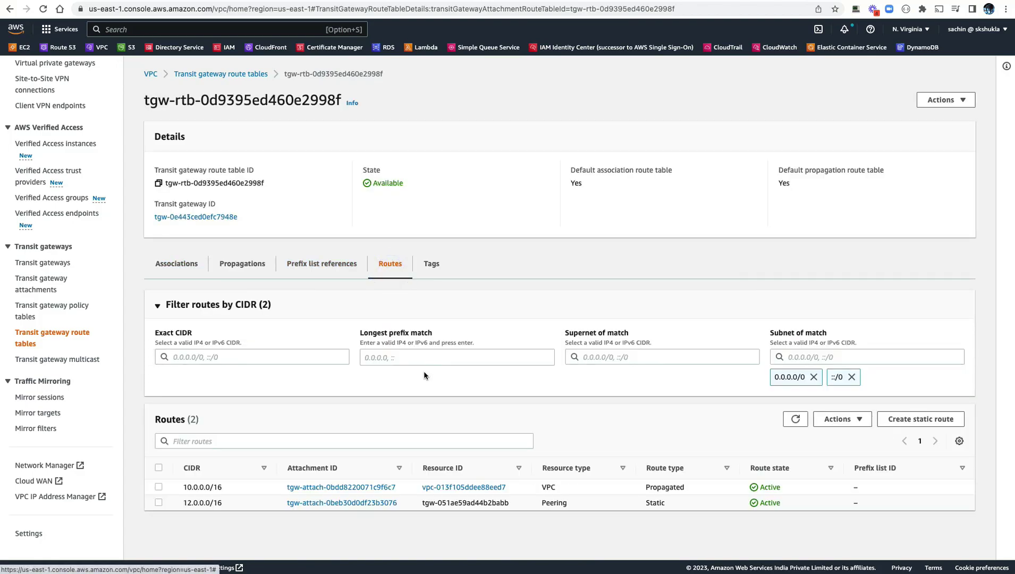
double_click(657, 505)
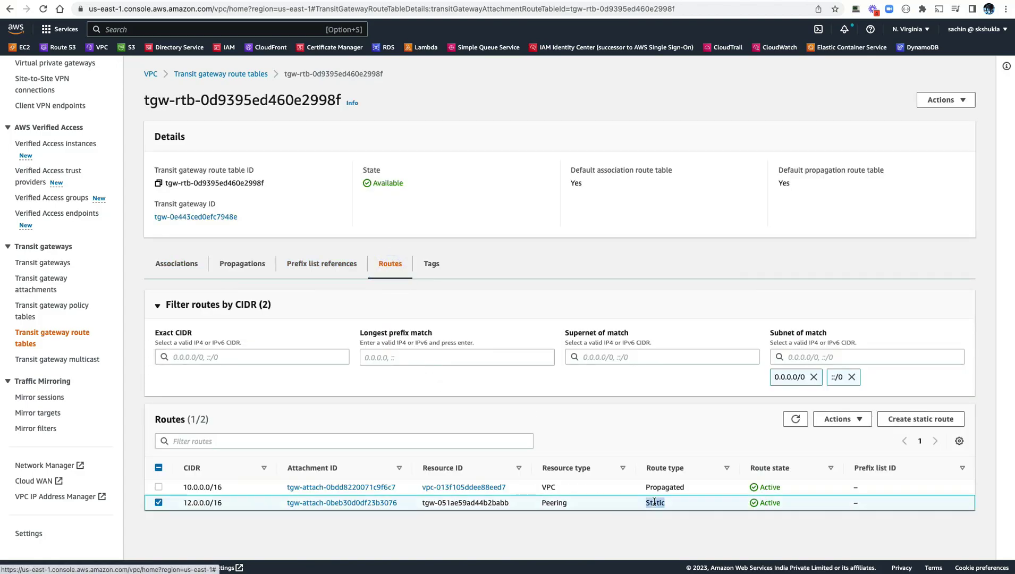
- Create an active static route for 12.1.0.0/16 through the tgw_peer_attach_accept attachment in the same route table
left_click(913, 419)
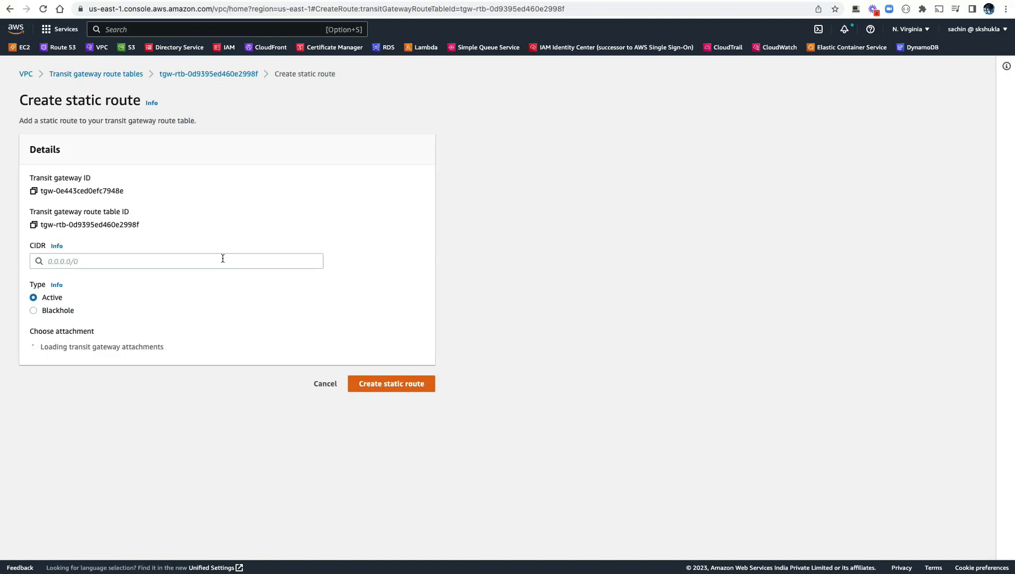
left_click(69, 259)
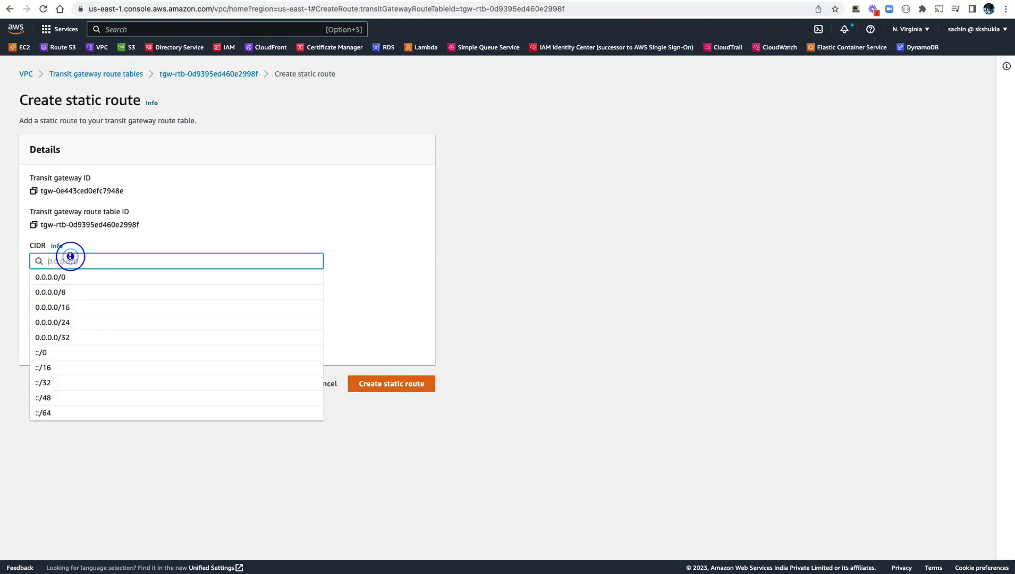
type("12.1.0.")
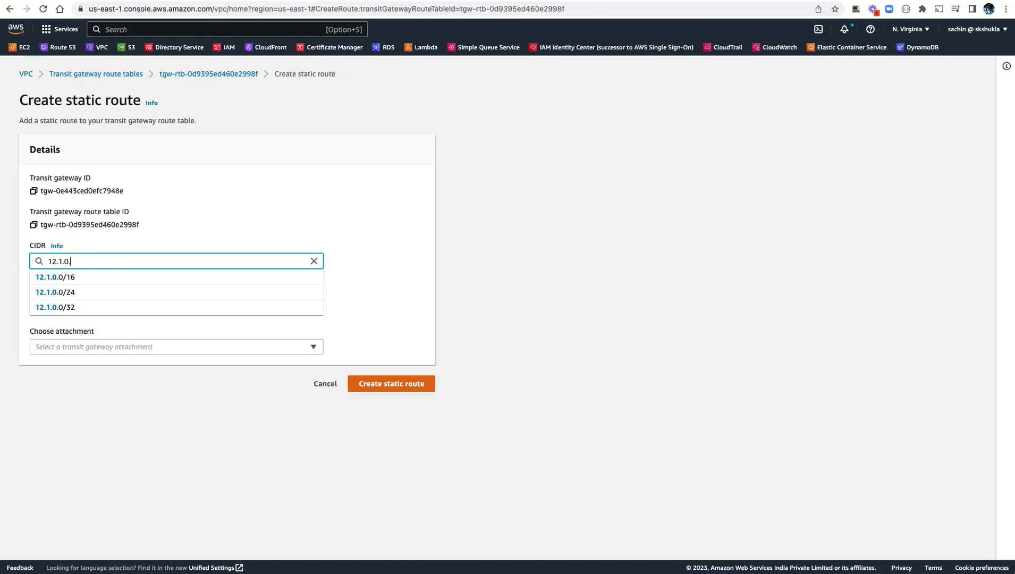
type("0/16")
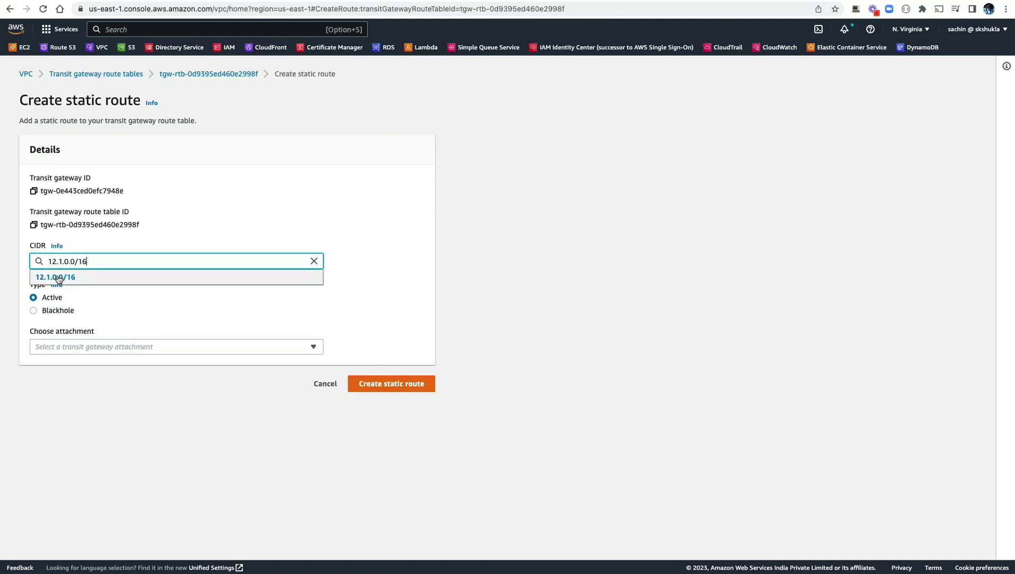
left_click(58, 276)
left_click(71, 350)
left_click(173, 379)
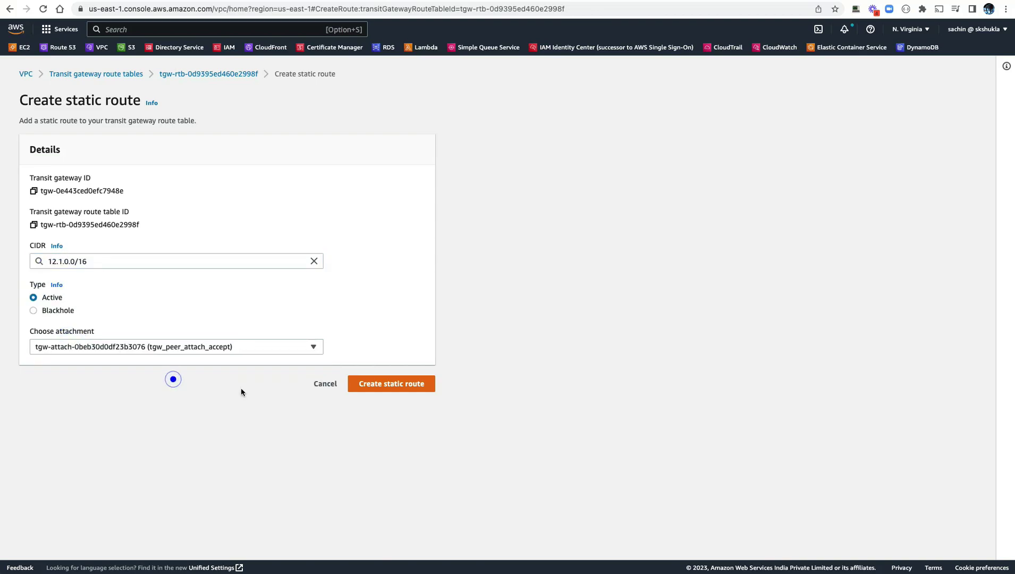
left_click(383, 382)
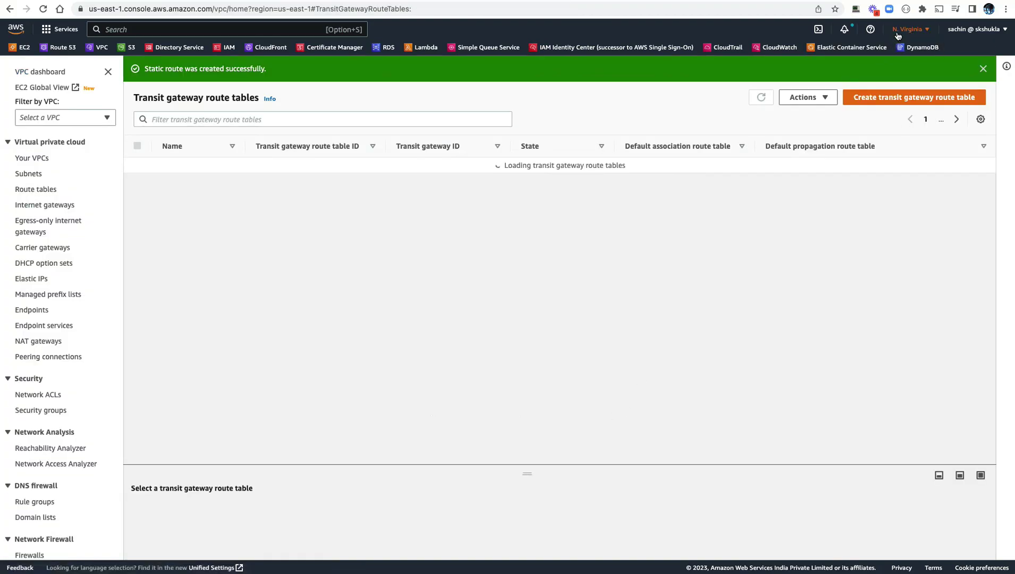
- Review the routes in the us-east-1 peering attachment's route table and compare them with the regions in the Brainboard diagram
scroll(120, 256, "down", 10)
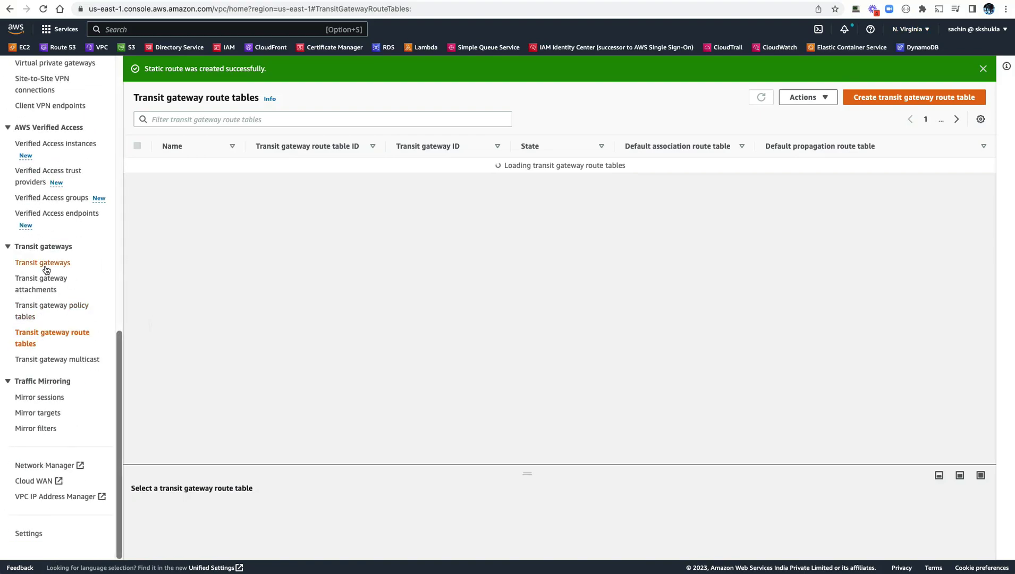
left_click(45, 280)
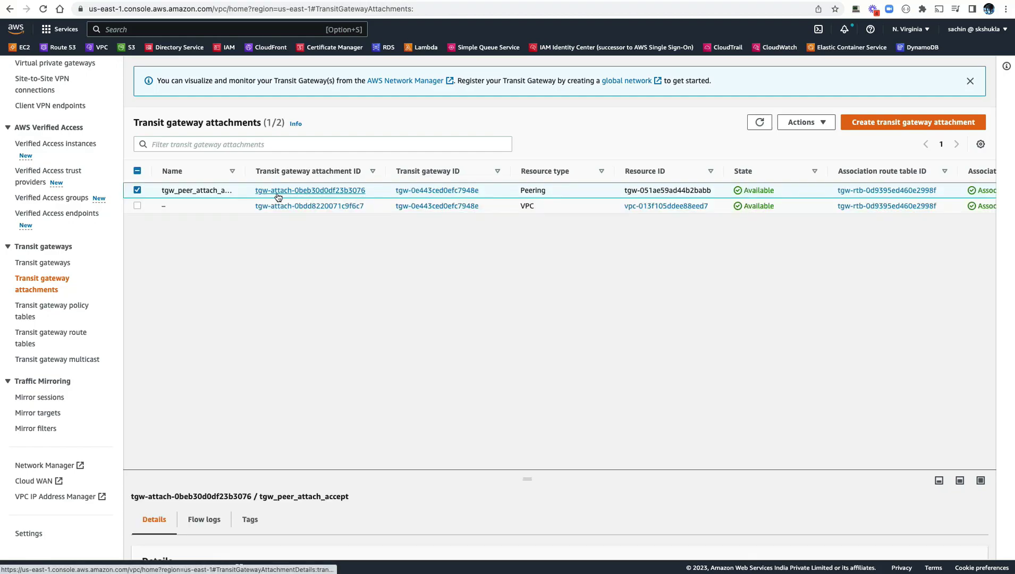
left_click(341, 191)
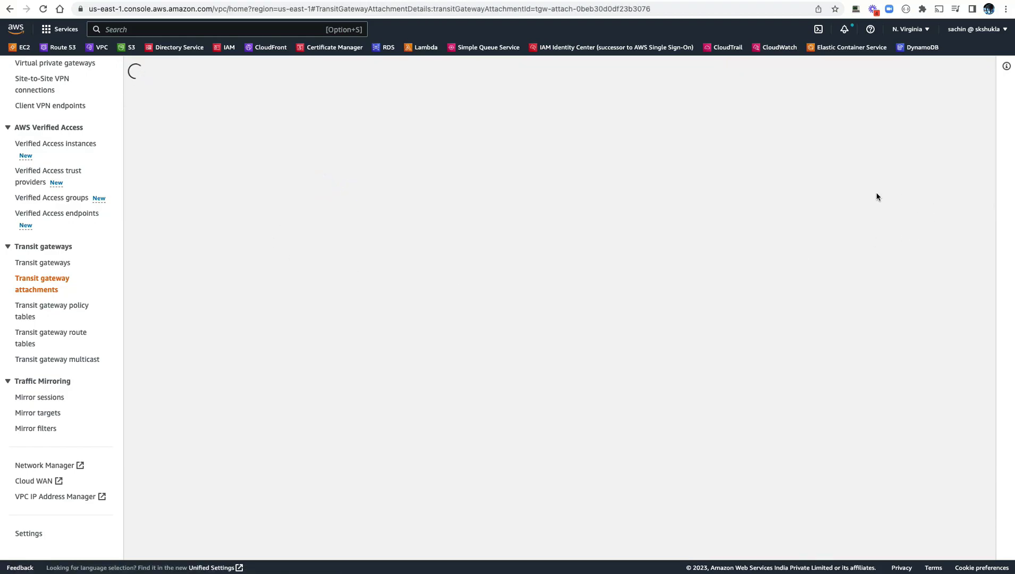
left_click(829, 183)
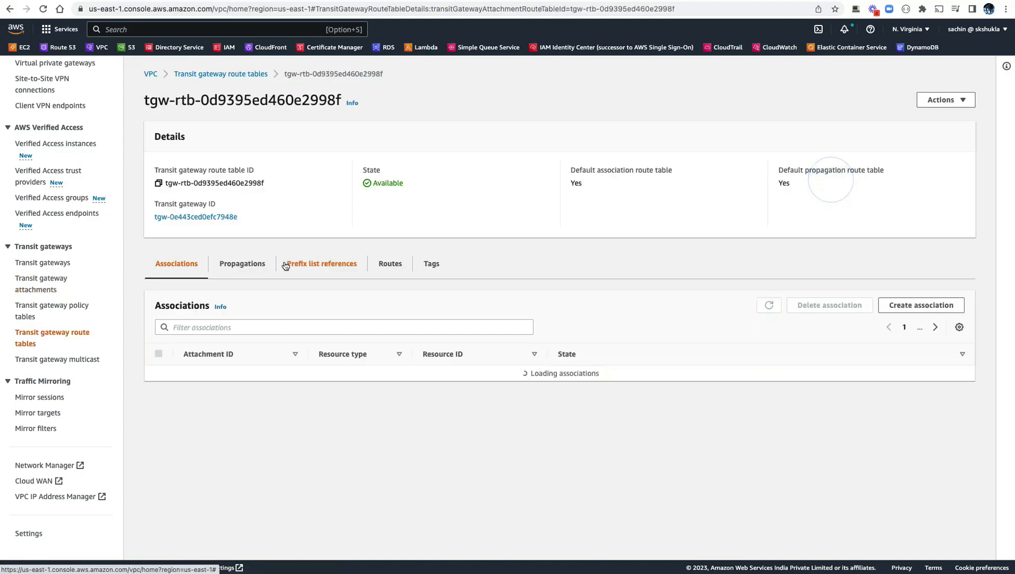
left_click(389, 264)
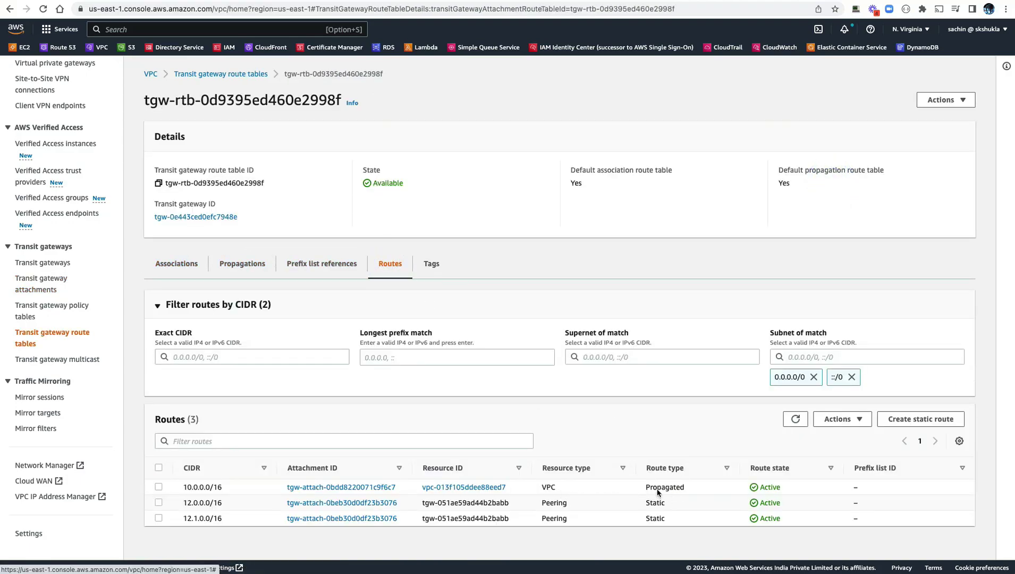
left_click(139, 2)
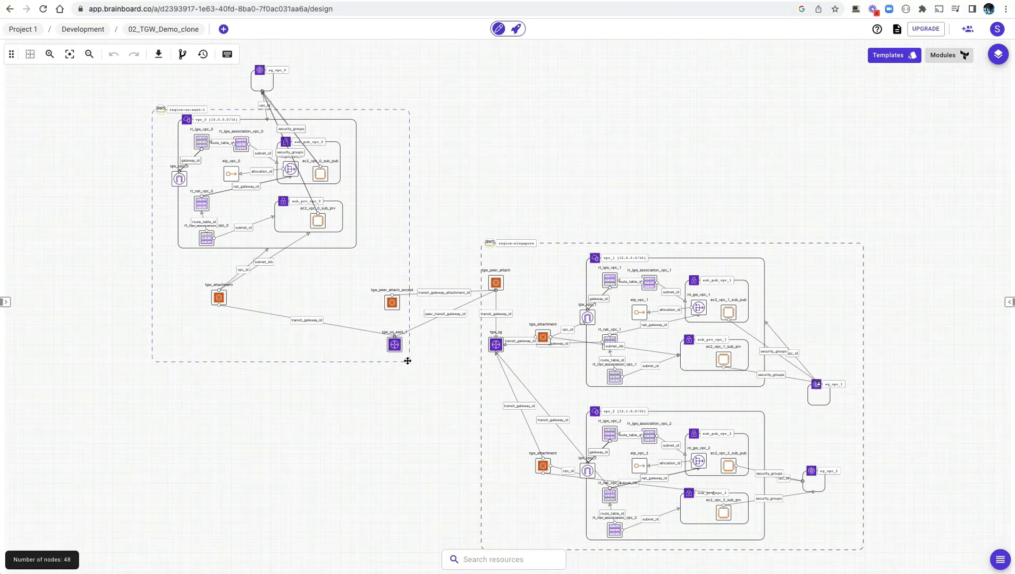
key("ctrl+Tab")
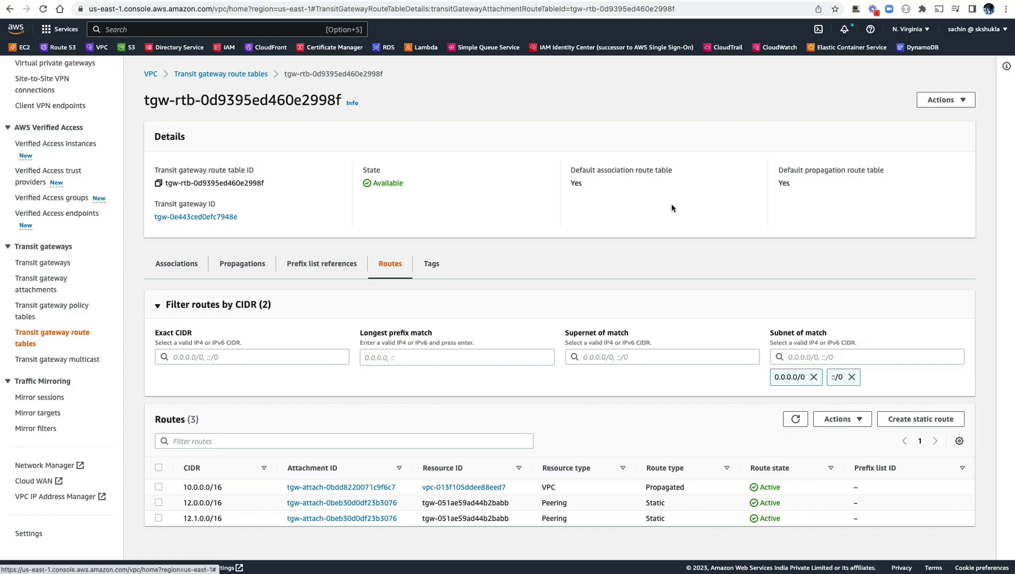
- Switch the AWS console to the Asia Pacific (Singapore) region and open its transit gateway attachments
left_click(916, 30)
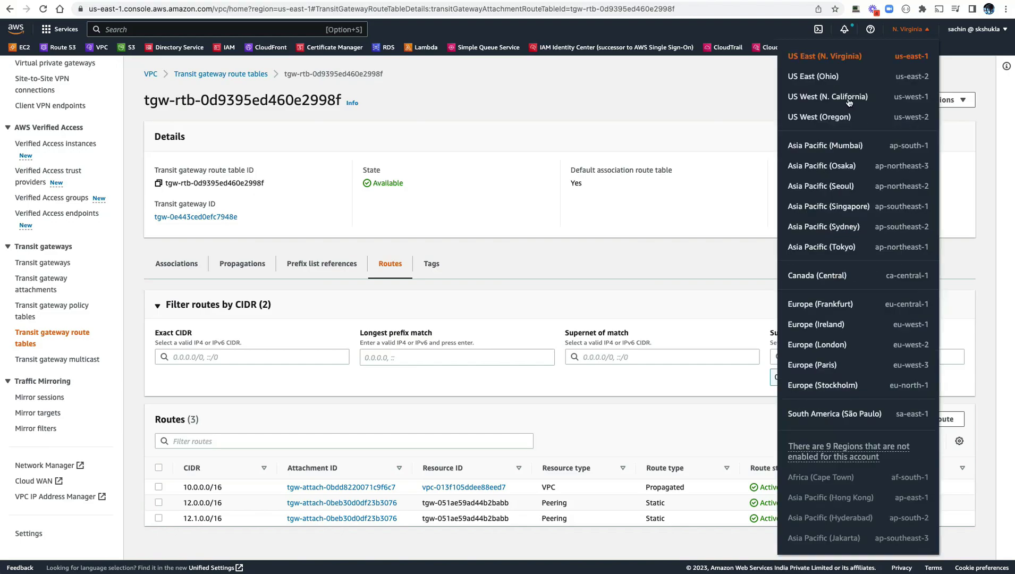
left_click(837, 212)
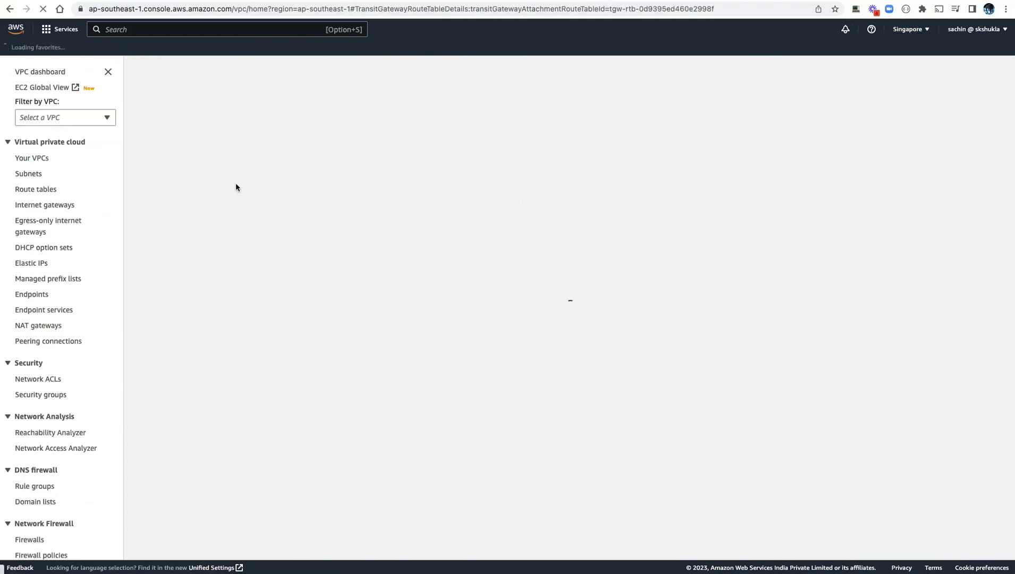
scroll(60, 398, "down", 5)
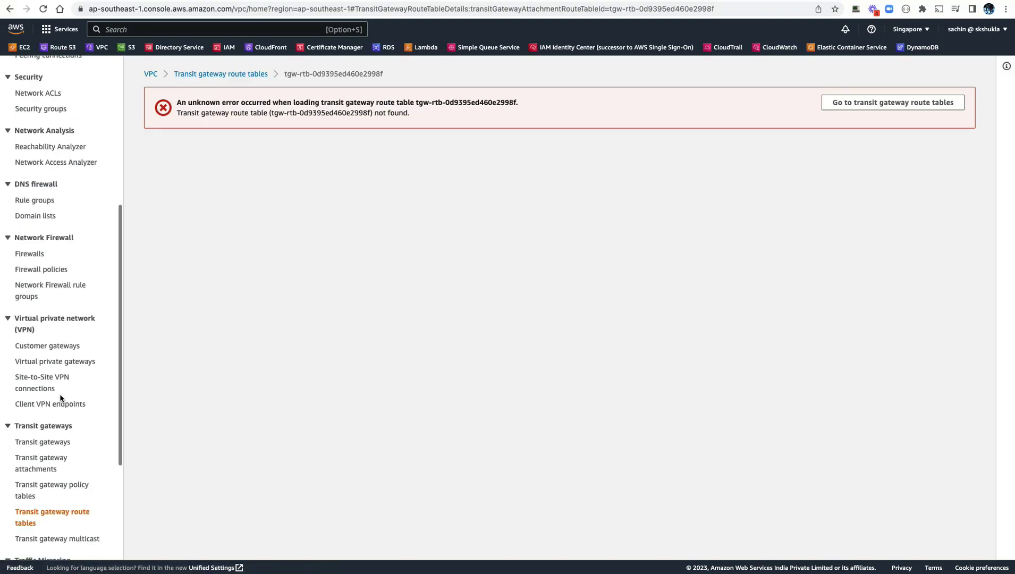
scroll(60, 397, "down", 3)
left_click(49, 282)
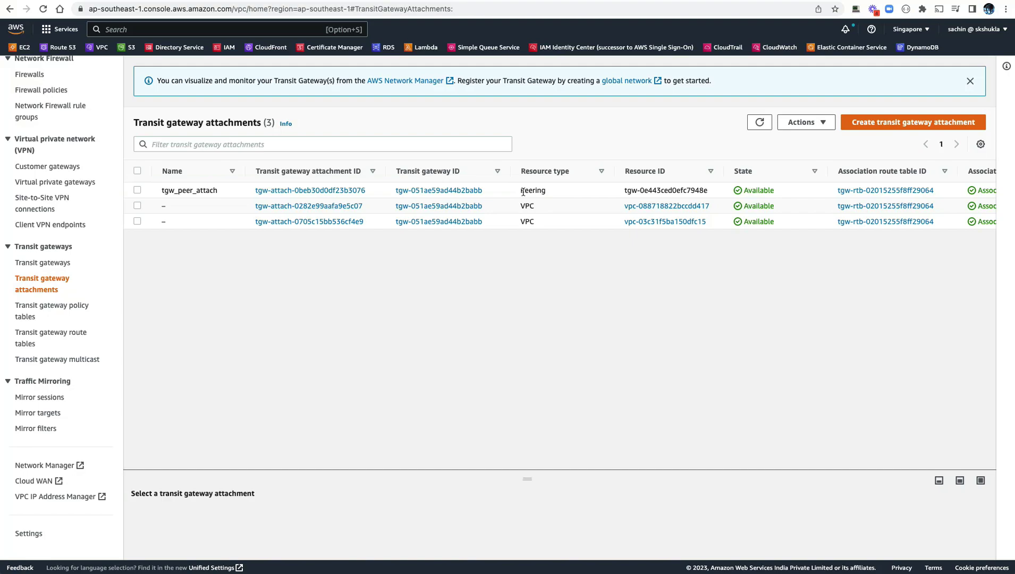
- Open the route table associated with Singapore's tgw_peer_attach attachment and check its routes against the VPC ranges in the Brainboard diagram
left_click(353, 190)
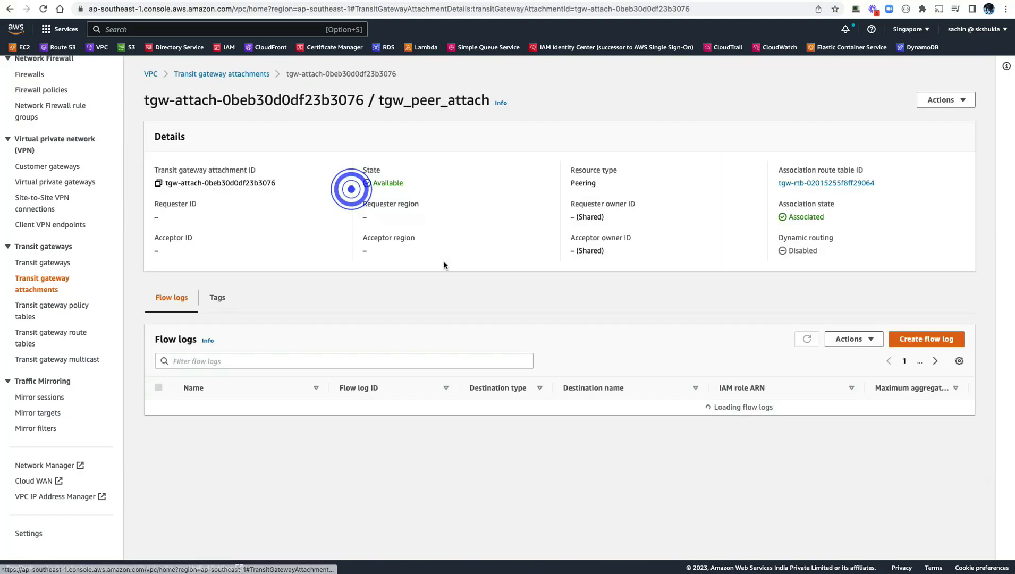
left_click(830, 182)
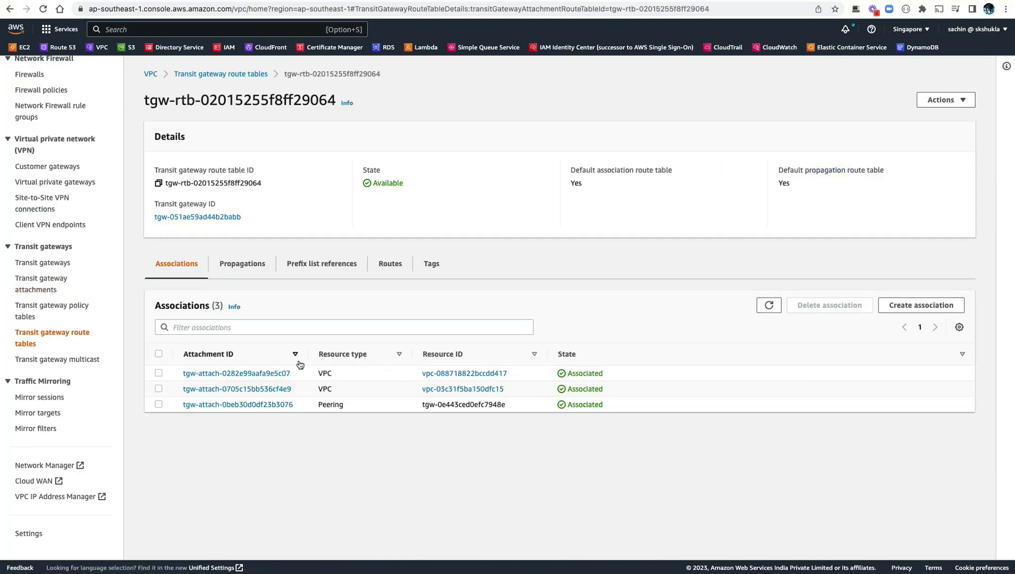
left_click(389, 264)
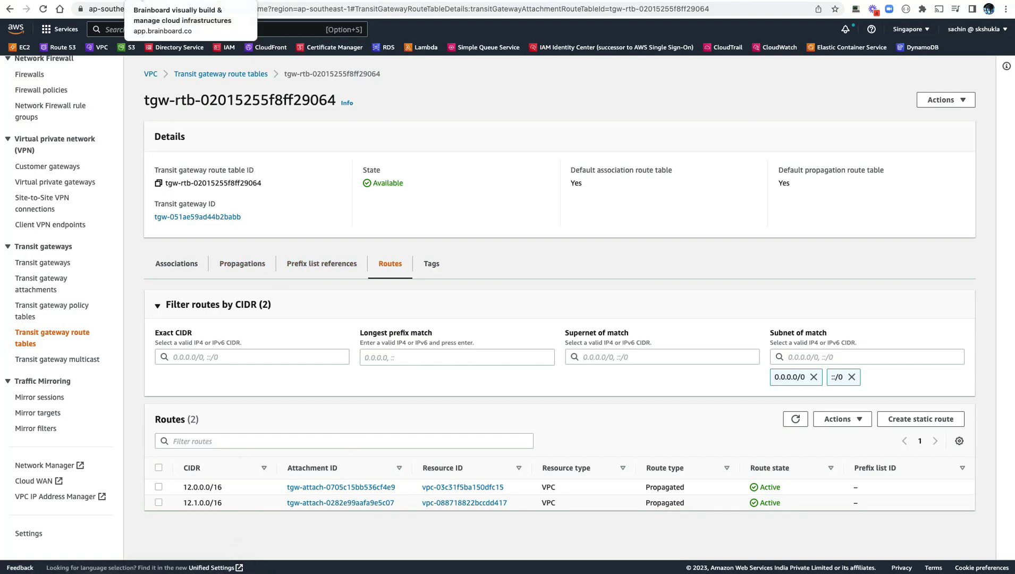
left_click(142, 1)
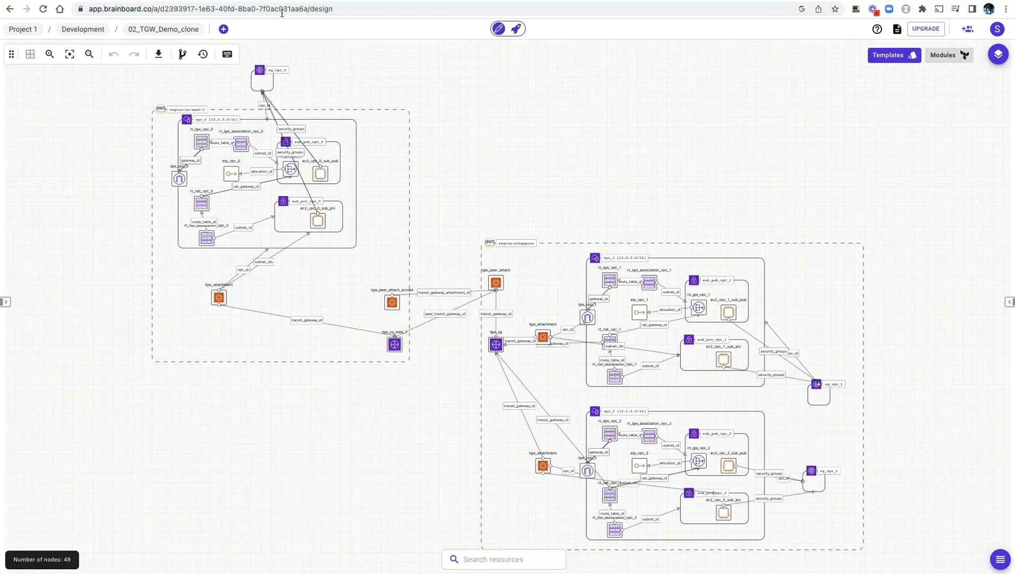
left_click(313, 2)
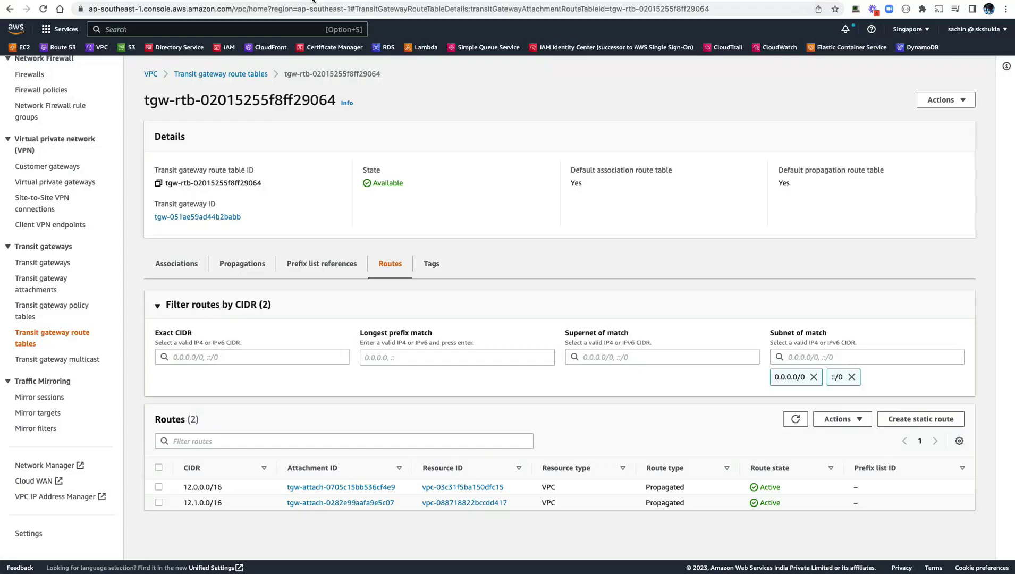
- Create an active static route for 10.0.0.0/16 through the tgw_peer_attach attachment in Singapore's transit gateway route table
left_click(914, 421)
left_click(62, 263)
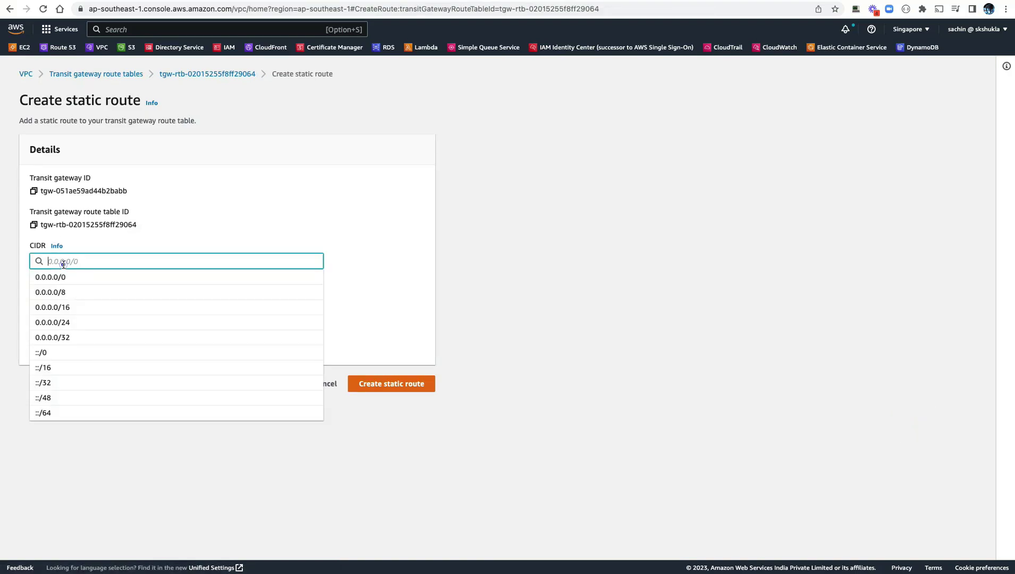
type("10.0.")
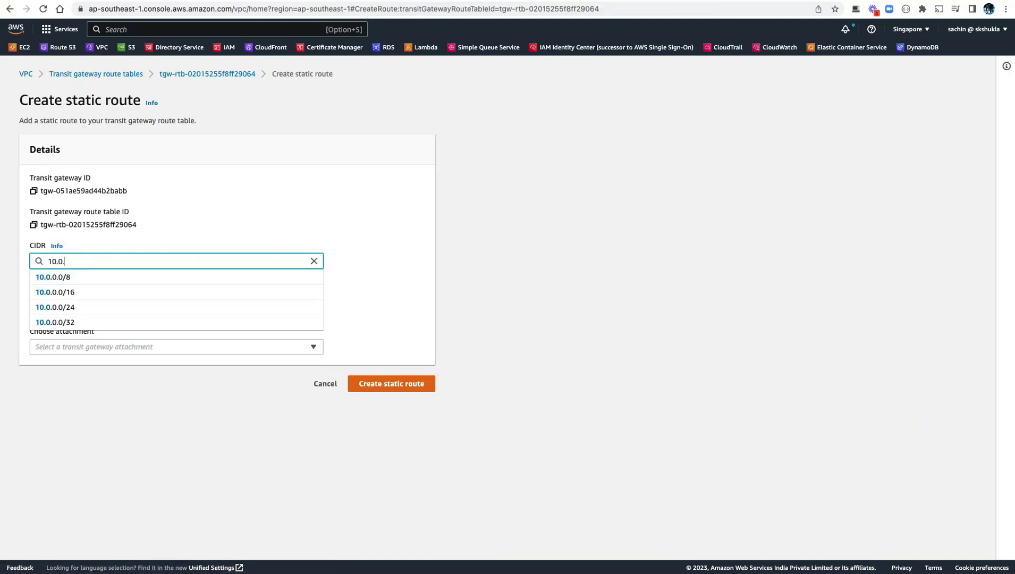
type("0.0/16")
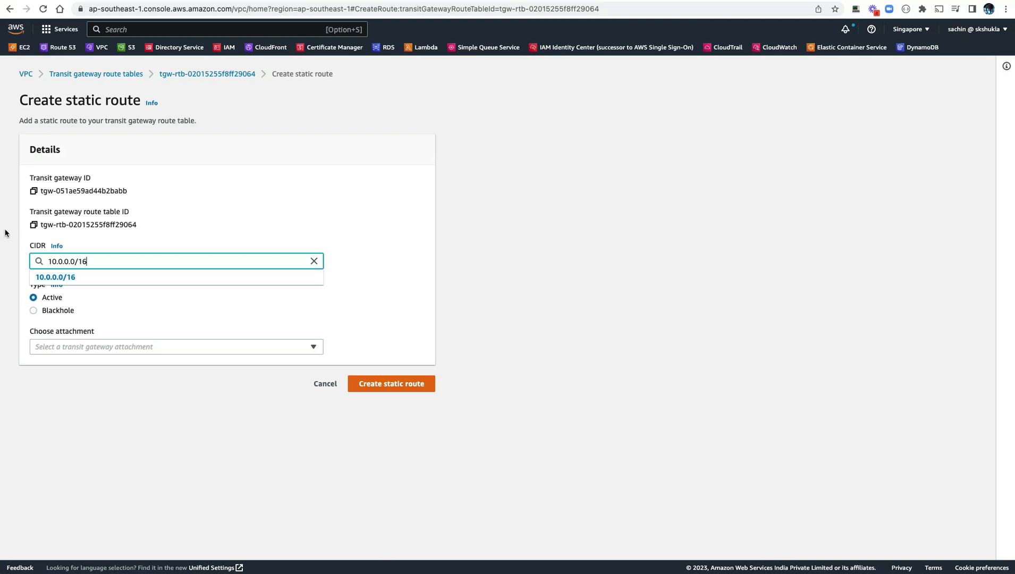
left_click(61, 274)
left_click(95, 350)
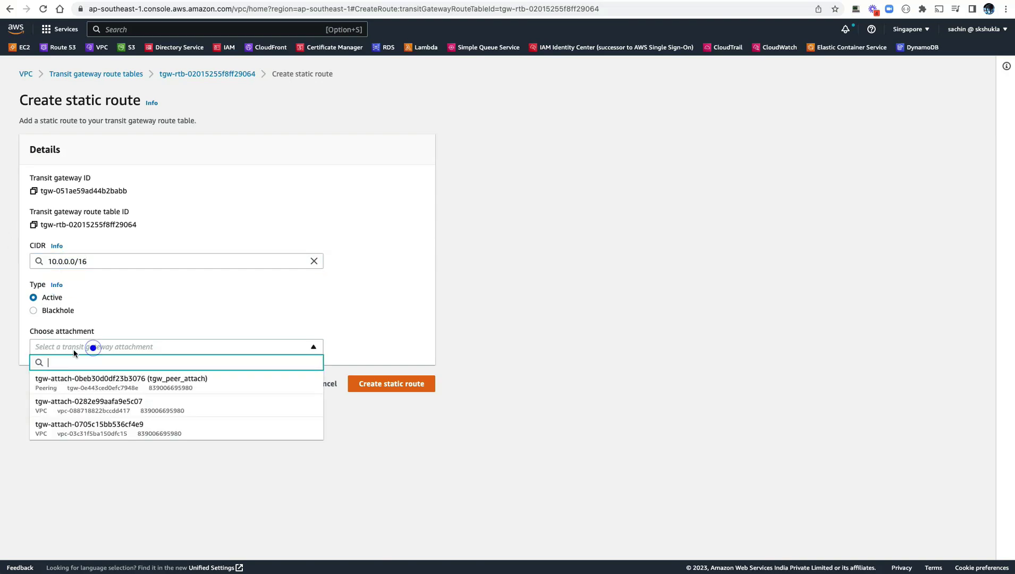
left_click(195, 383)
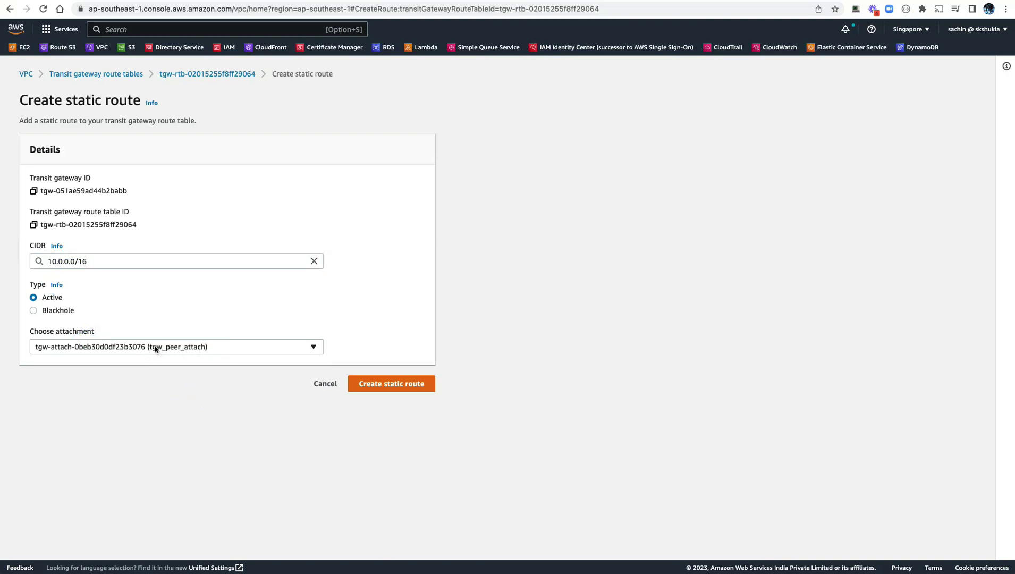
left_click(381, 389)
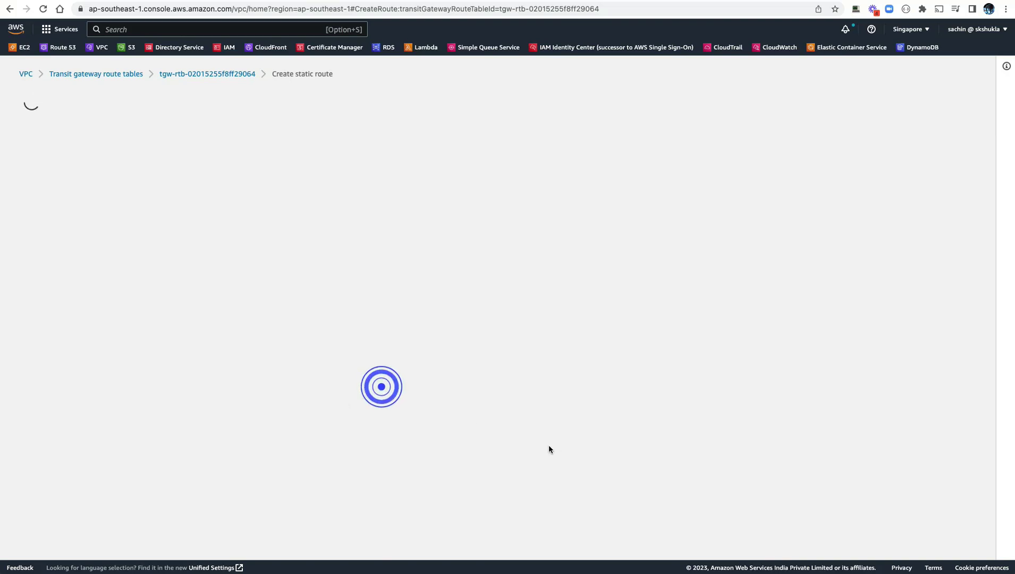
- Switch to the terminal and retry the SSH connection to 10.0.1.246 from the 12.0.1.9 host
key("super+Tab")
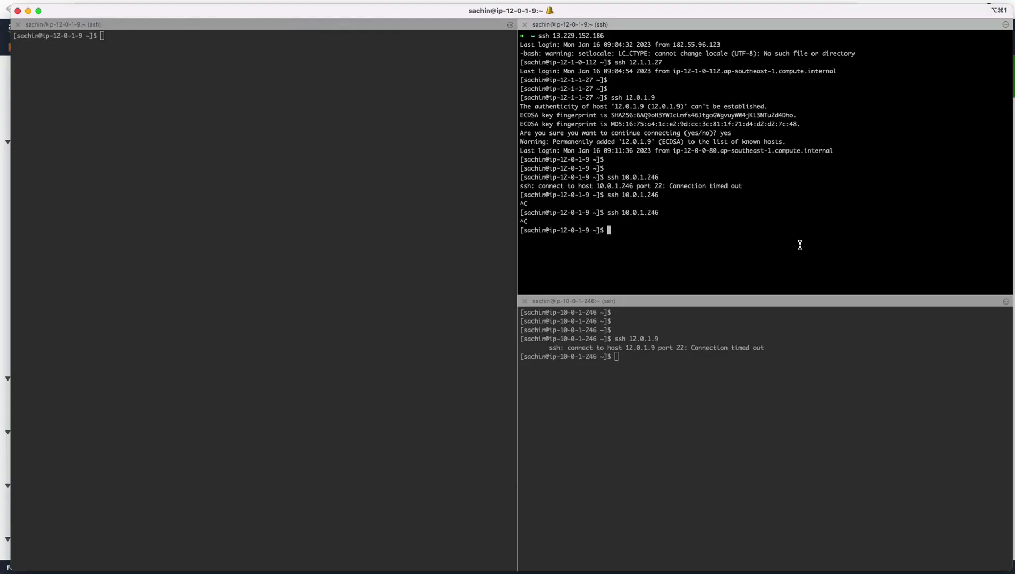
key("Up")
left_click_drag(560, 230, 578, 228)
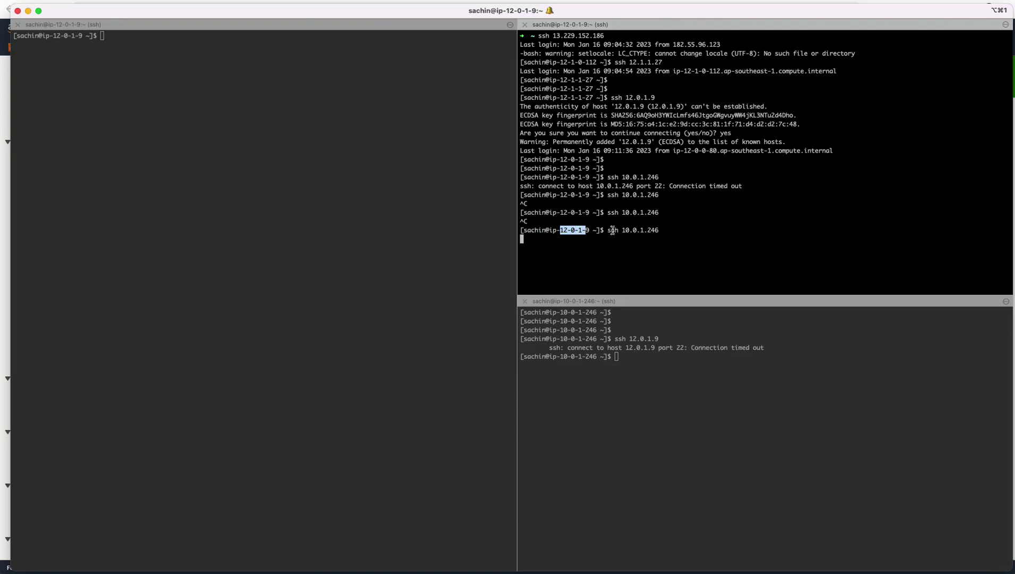
left_click_drag(621, 230, 658, 230)
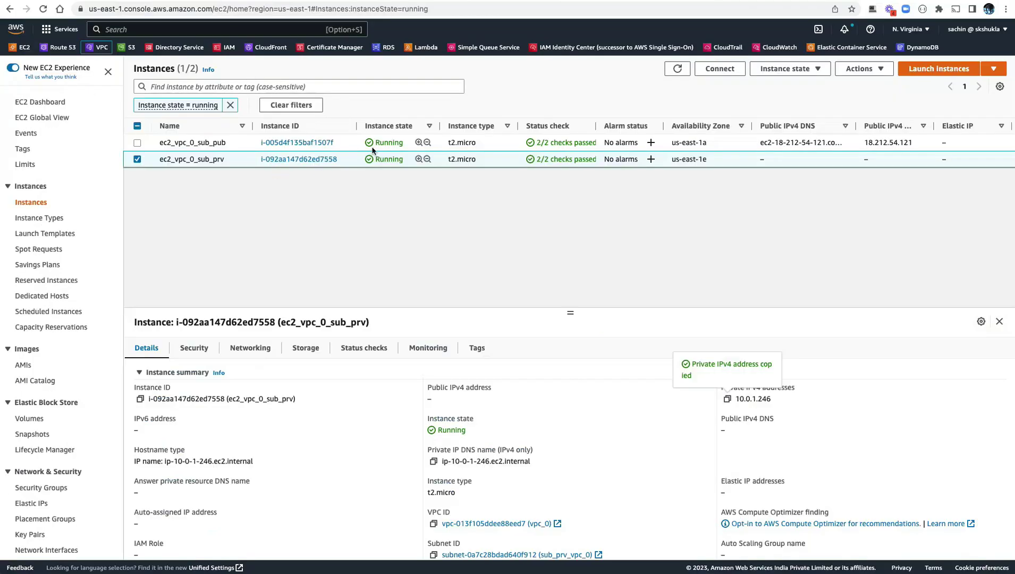
- In the AWS console for us-east-1, open the transit gateway route table and review its static peering routes
left_click(101, 48)
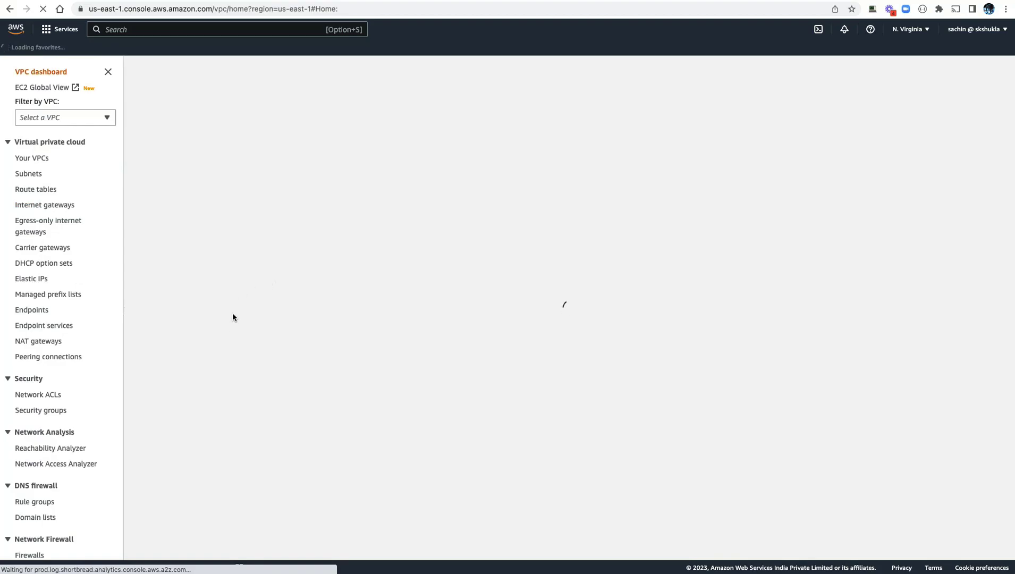
scroll(90, 371, "down", 10)
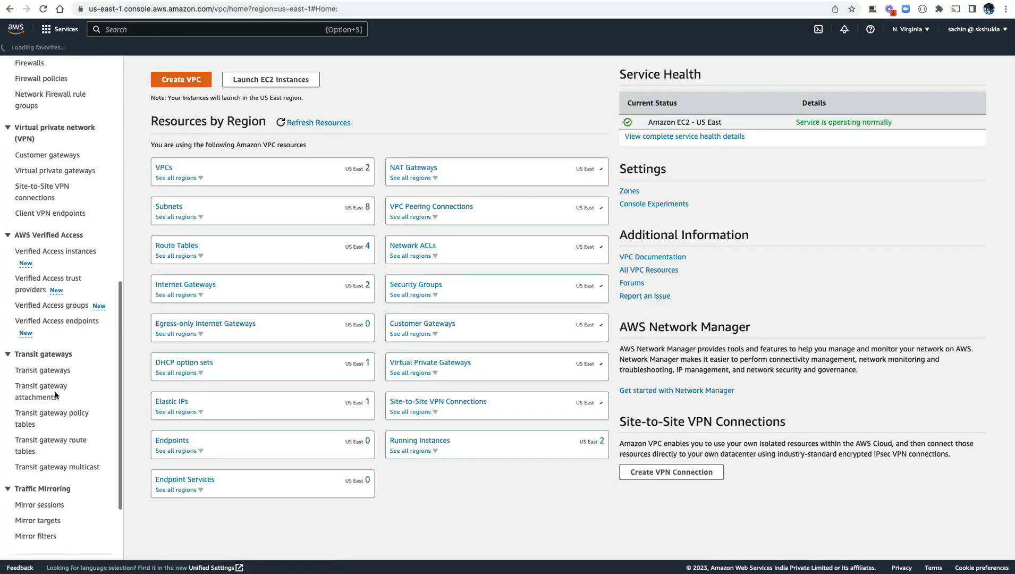
left_click(53, 441)
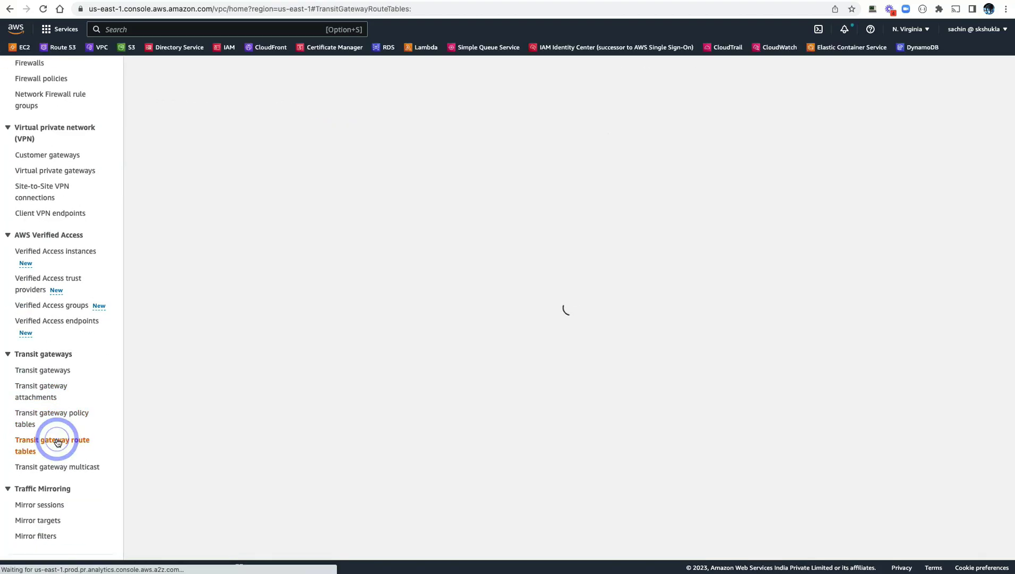
left_click(279, 140)
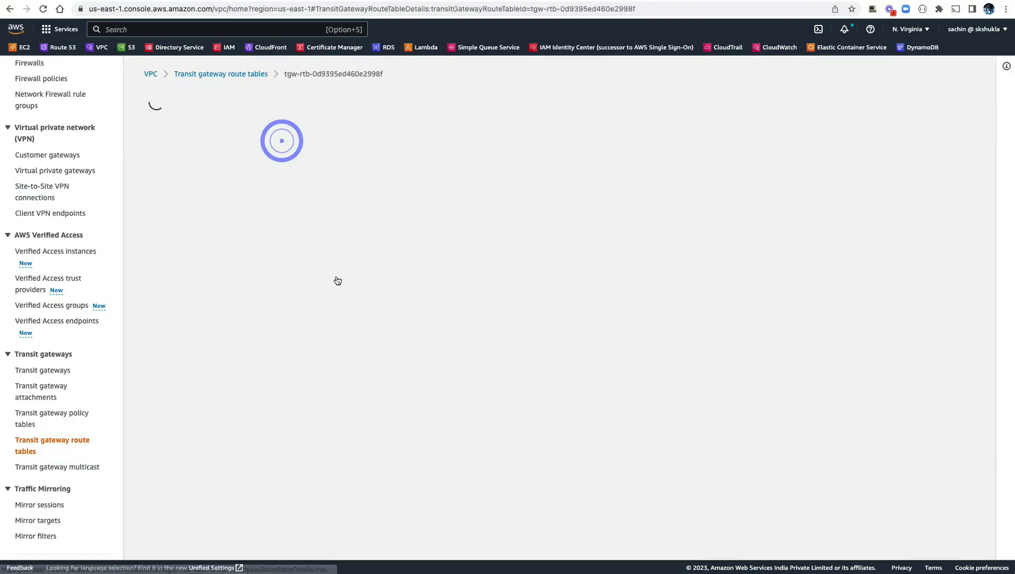
left_click(390, 264)
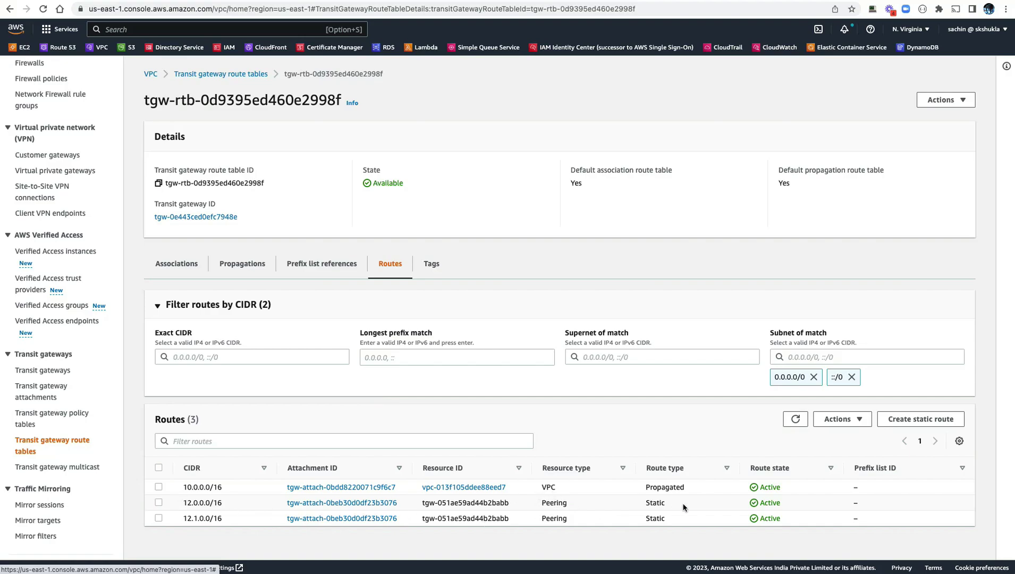
mouse_move(645, 505)
left_mouse_down()
mouse_move(649, 512)
mouse_move(654, 494)
left_mouse_up()
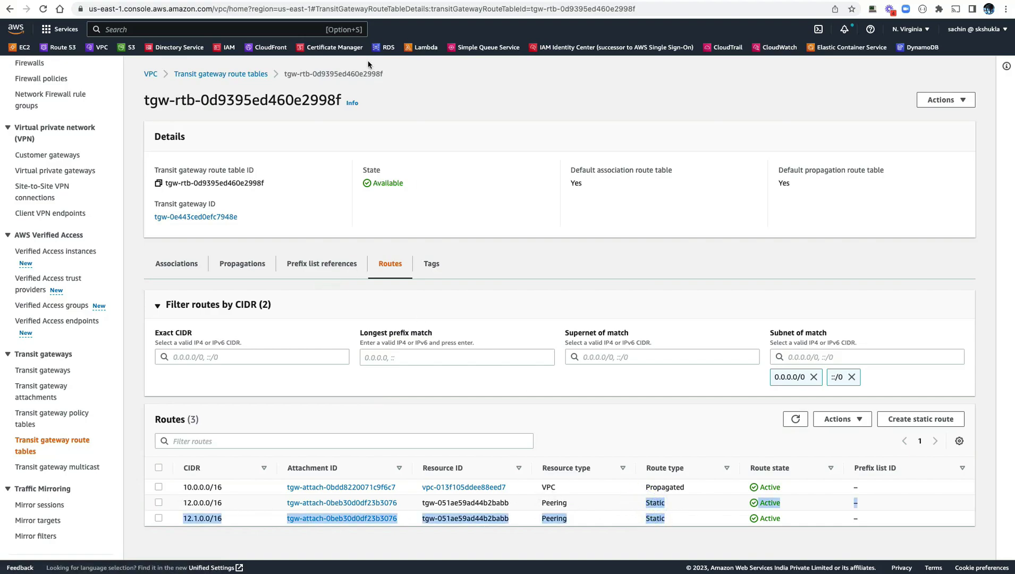
- Open the rt_ngw_vpc_0 route table from the us-east-1 VPC route tables
key("ctrl+Tab")
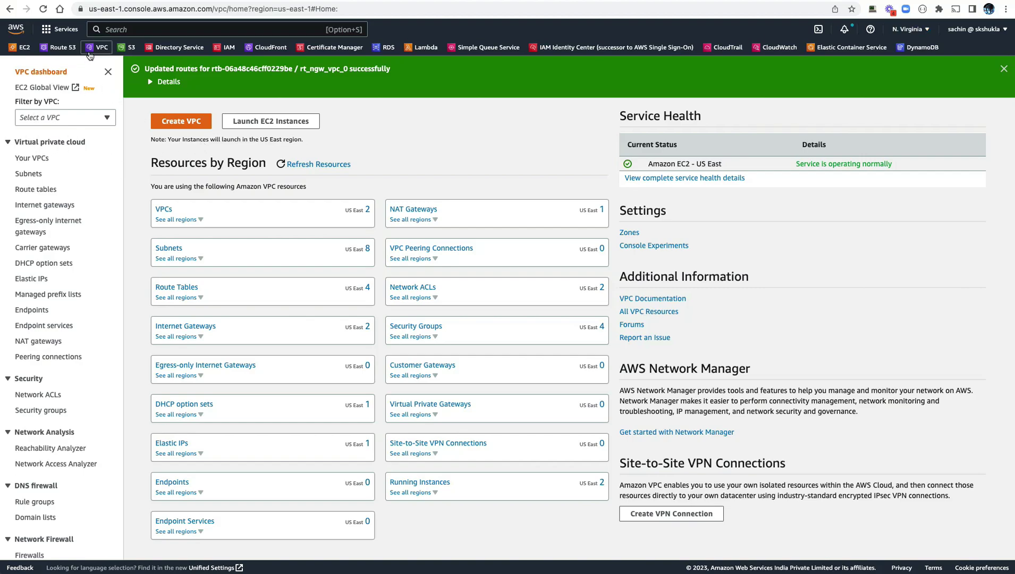
scroll(37, 223, "down", 5)
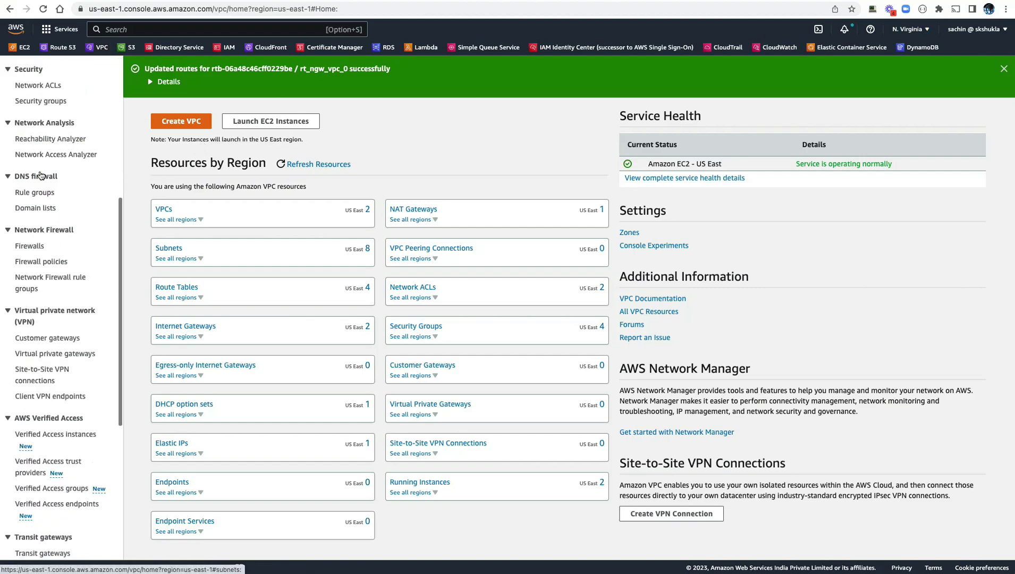
scroll(36, 202, "up", 5)
left_click(36, 189)
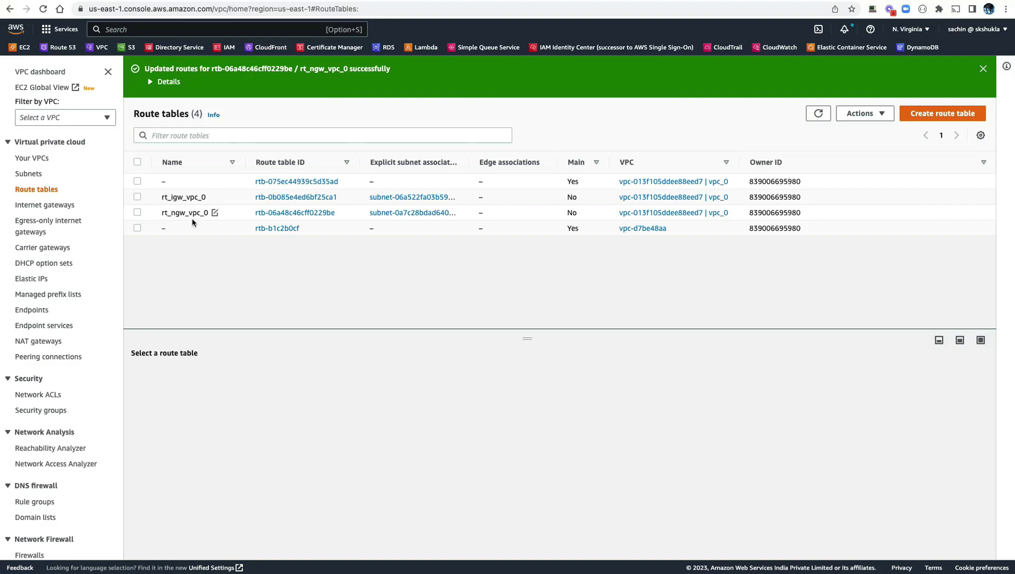
left_click(283, 214)
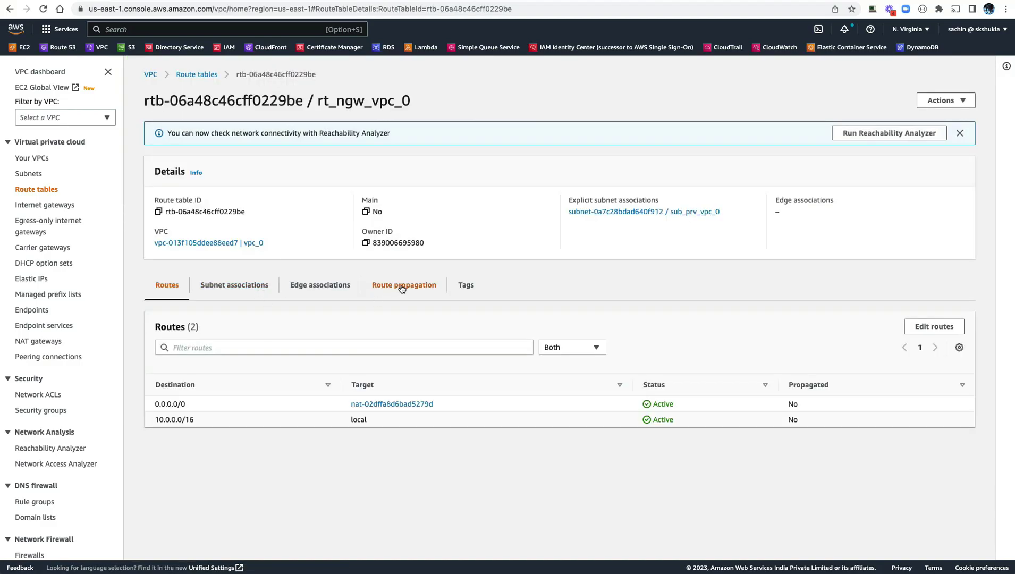
- Add a route for 12.0.0.0/16 to rt_ngw_vpc_0 that targets the transit gateway tgw-0e443ced0efc7948e
left_click(922, 328)
left_click(79, 224)
left_click(79, 225)
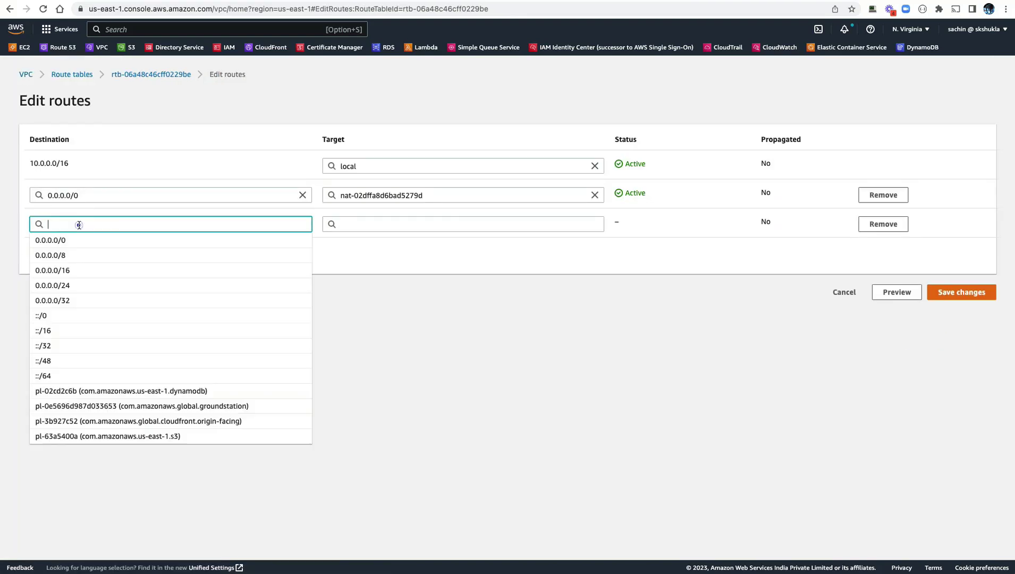
type("12.0.")
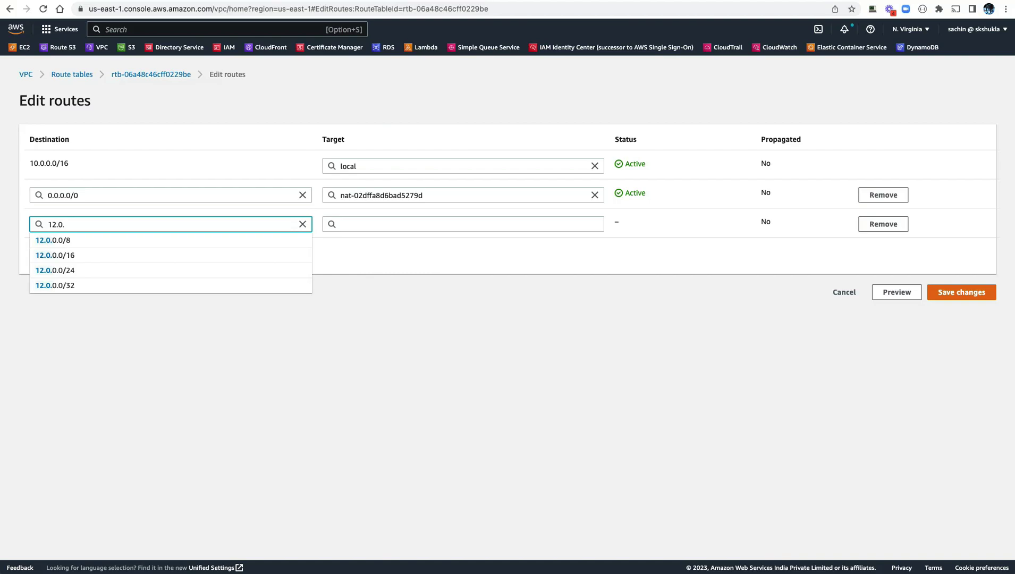
type("0.0")
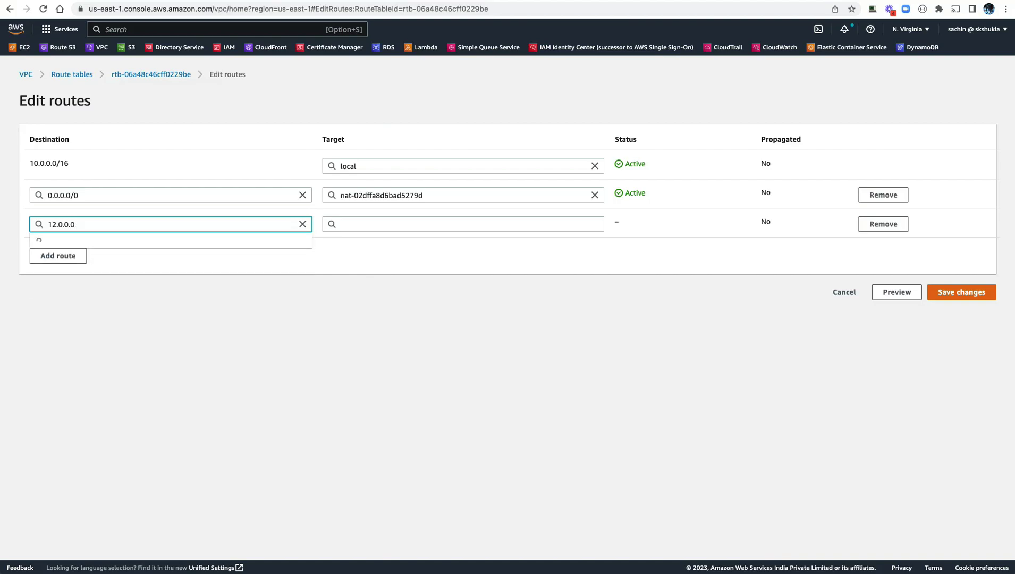
type("/16")
left_click(45, 240)
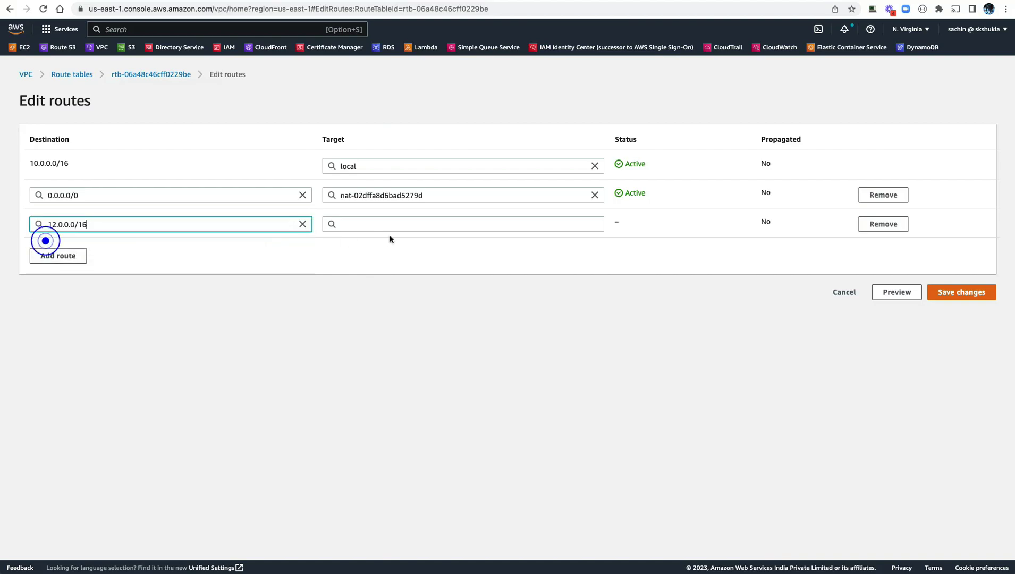
left_click(392, 223)
left_click(356, 405)
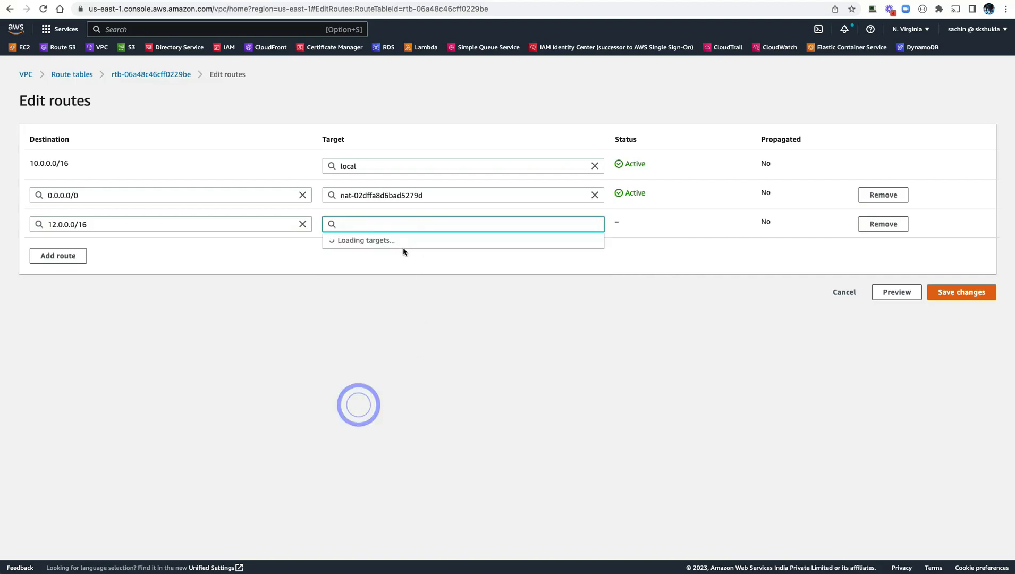
left_click(399, 240)
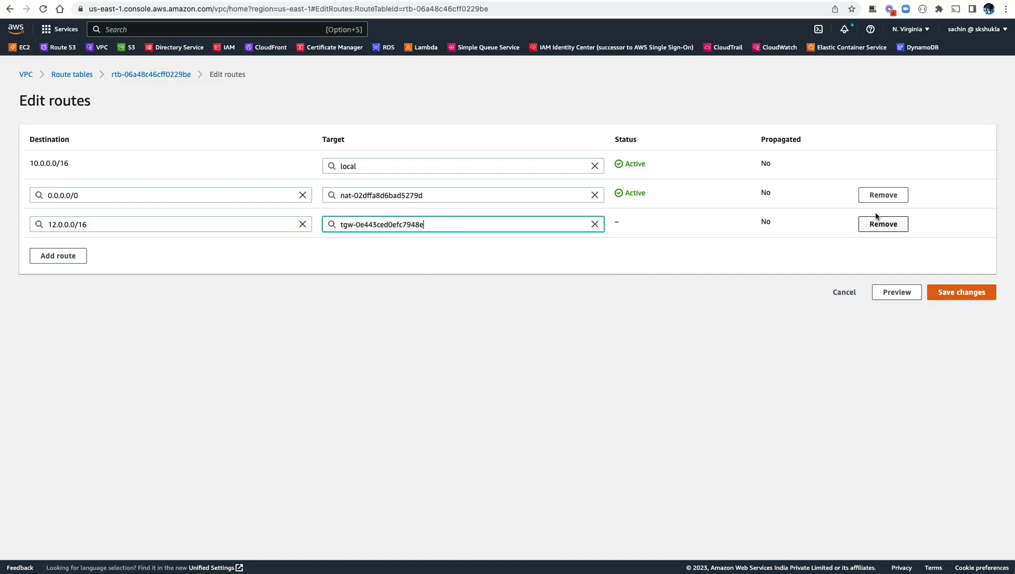
- Add a second route for 12.1.0.0/16 targeting the same transit gateway, and save the route changes
left_click(80, 256)
left_click(68, 254)
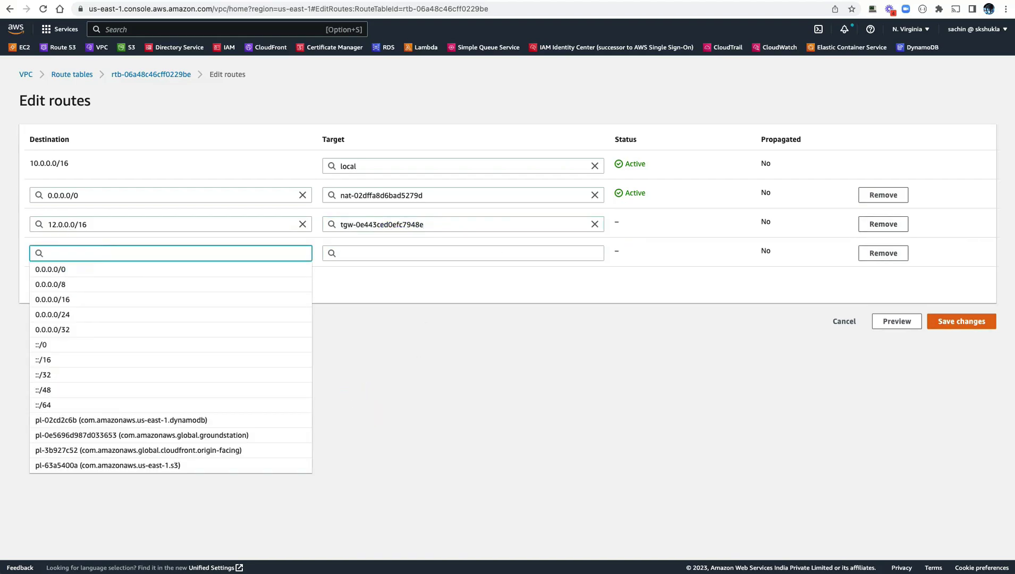
type("12.1.0.0/")
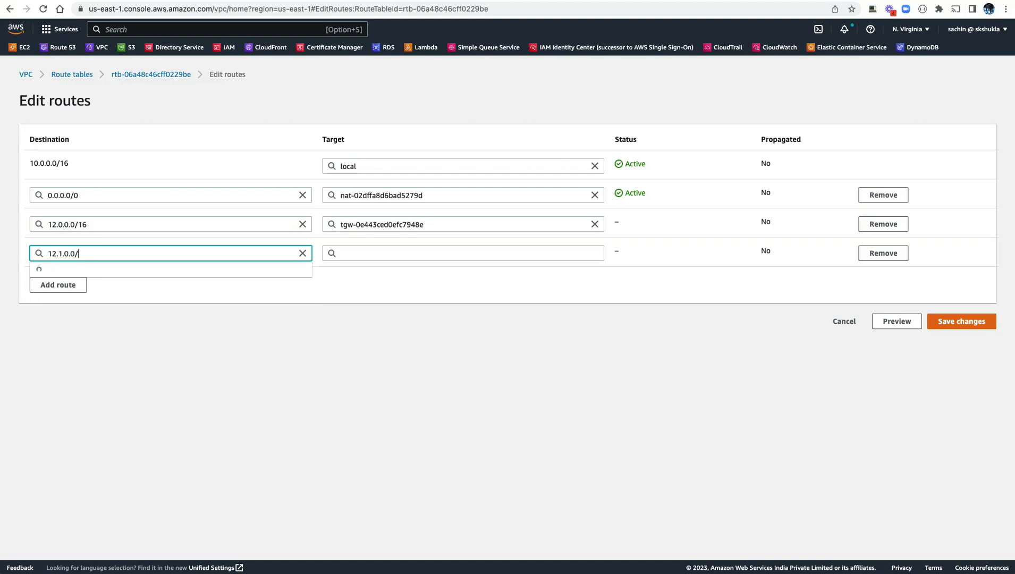
type("16")
left_click(63, 268)
left_click(393, 253)
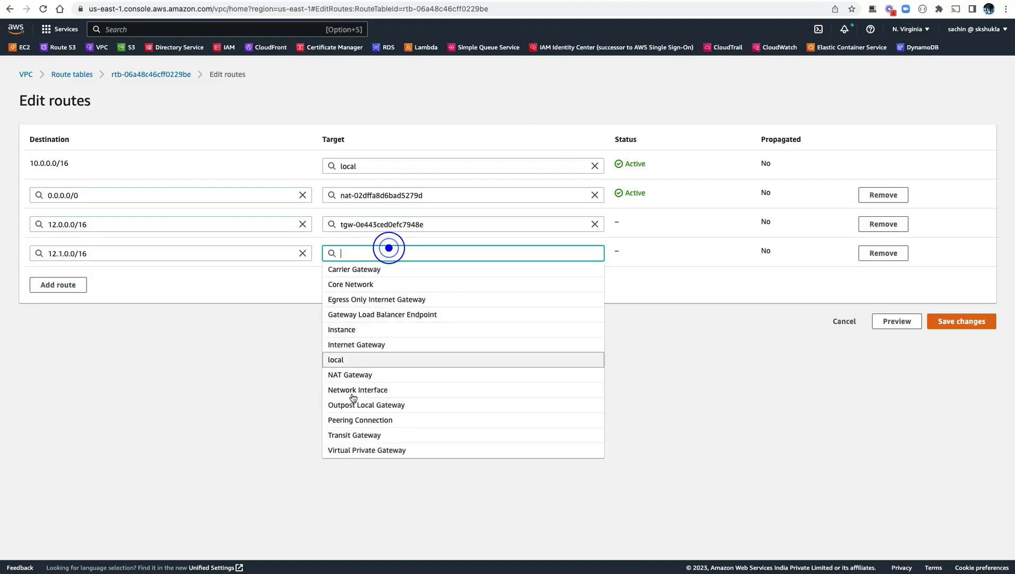
left_click(357, 439)
left_click(385, 269)
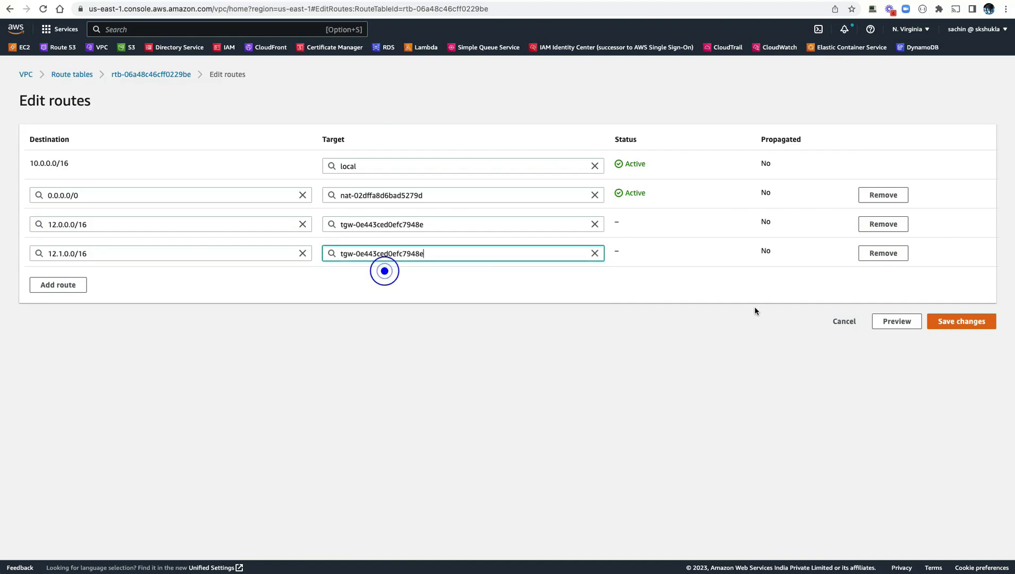
left_click(956, 322)
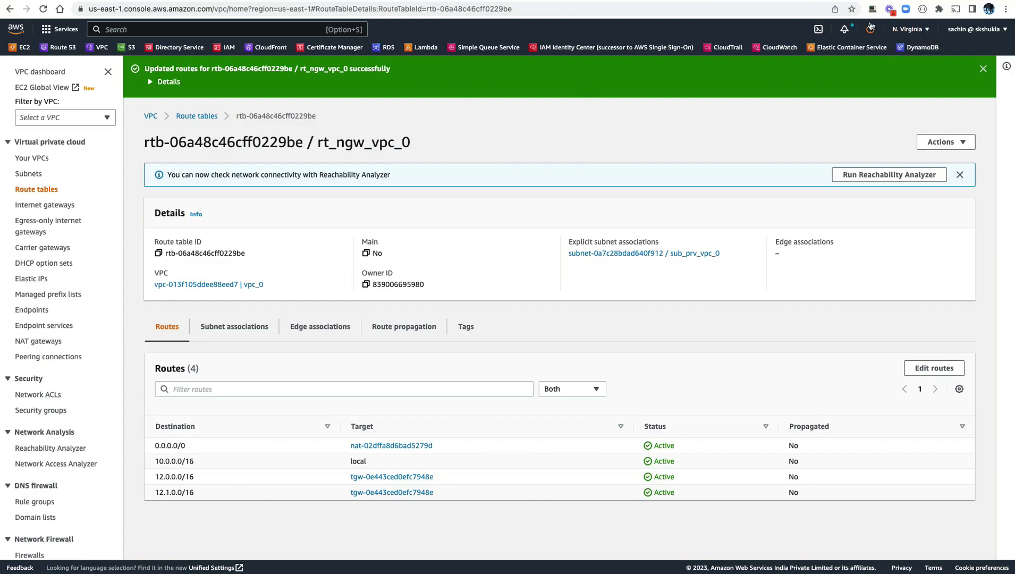
- Switch the VPC console to the Asia Pacific (Singapore) region and list its route tables
key("ctrl+Tab")
left_click(909, 28)
left_click(845, 206)
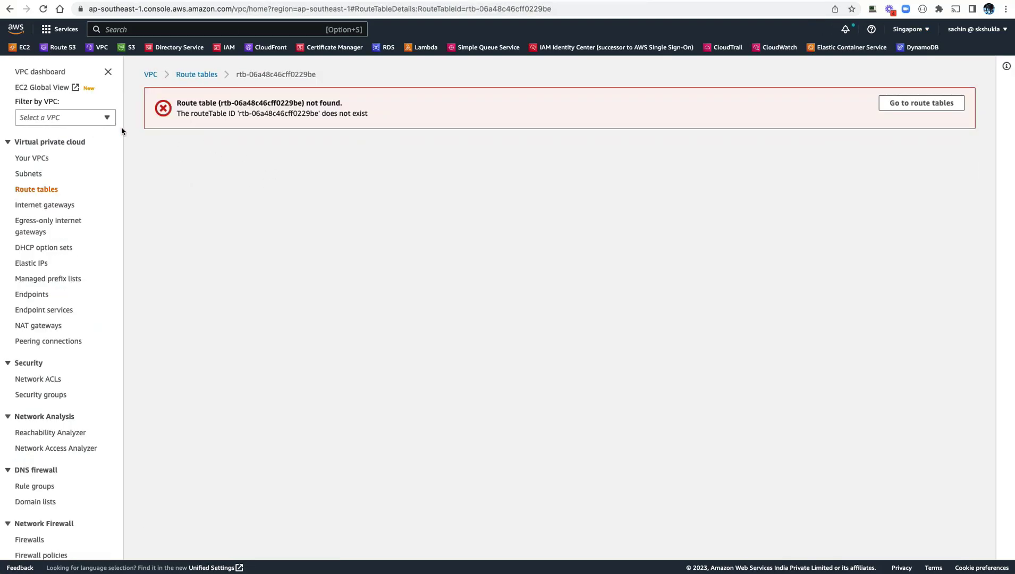
left_click(190, 74)
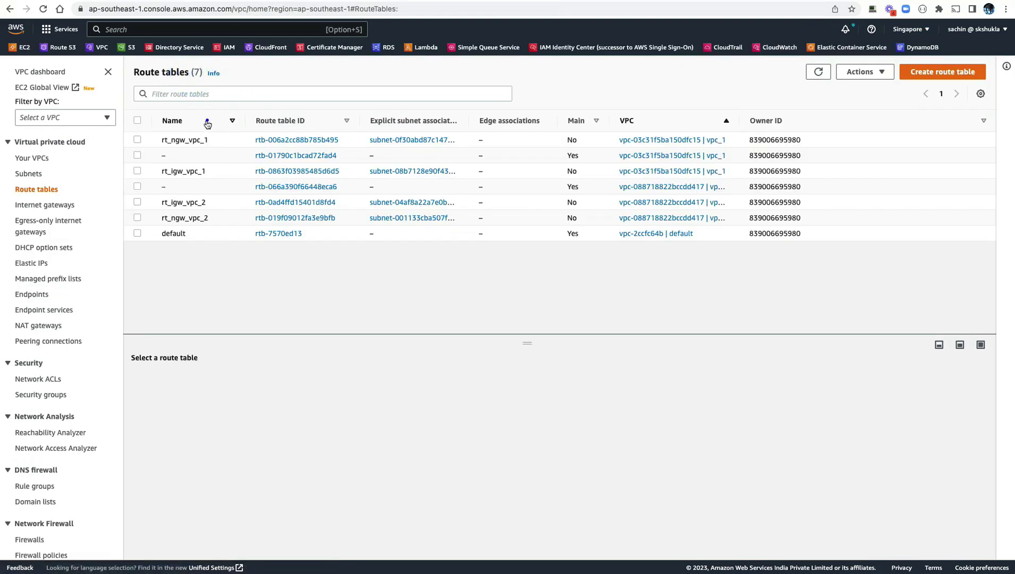
- Sort the Singapore route tables by name in descending order and open the routes of rt_ngw_vpc_1 for editing
left_click(207, 122)
left_click(207, 121)
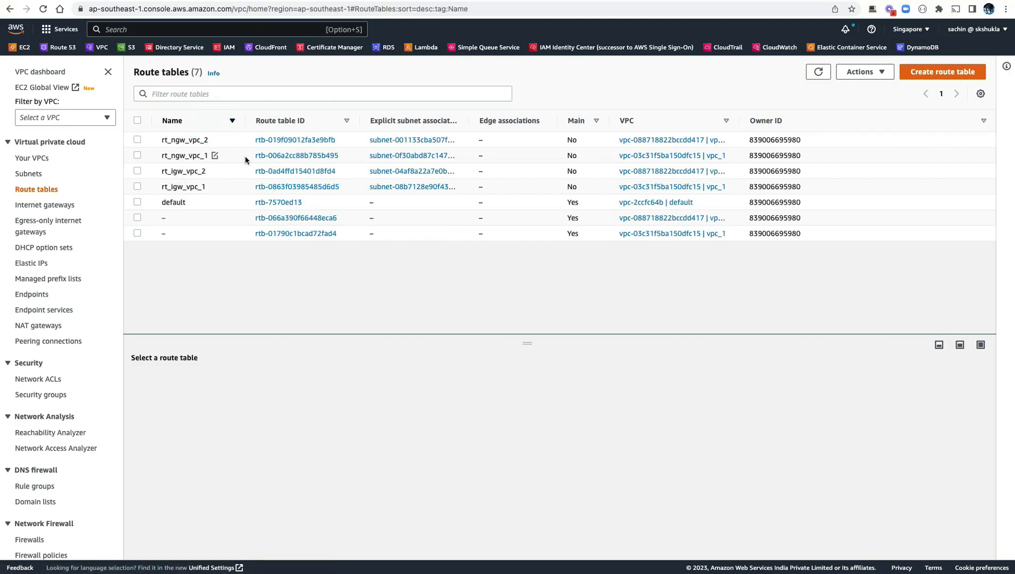
left_click(272, 156)
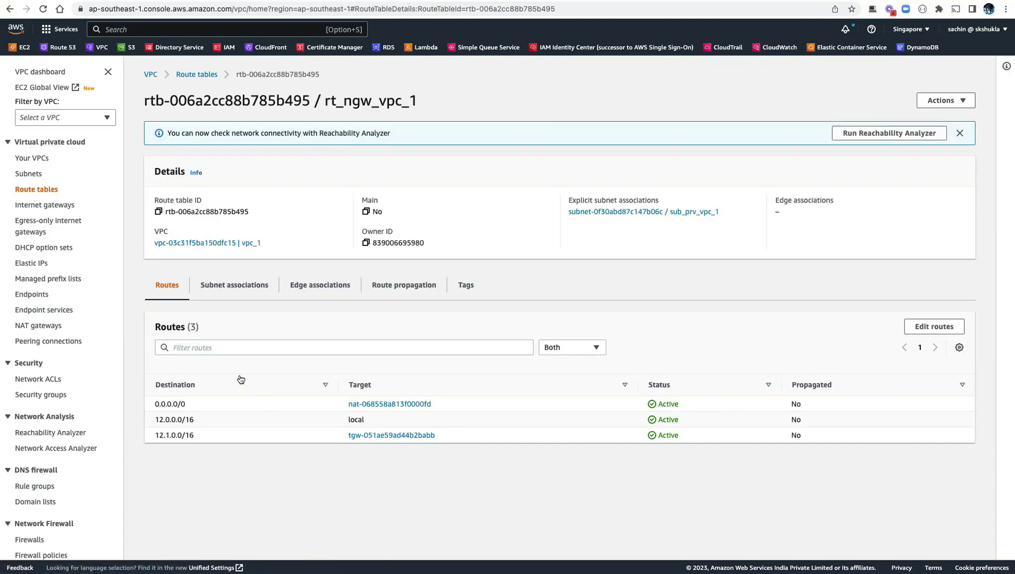
left_click(934, 326)
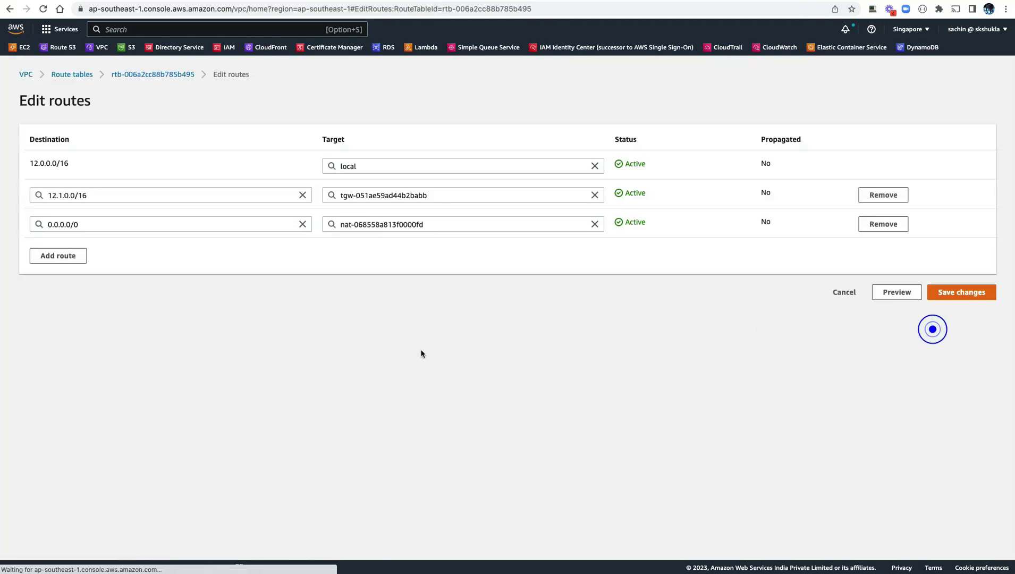
- Add a route for 10.0.0.0/16 to rt_ngw_vpc_1 targeting transit gateway tgw-051ae59ad44b2babb, and save the changes
left_click(80, 256)
left_click(54, 252)
type("10")
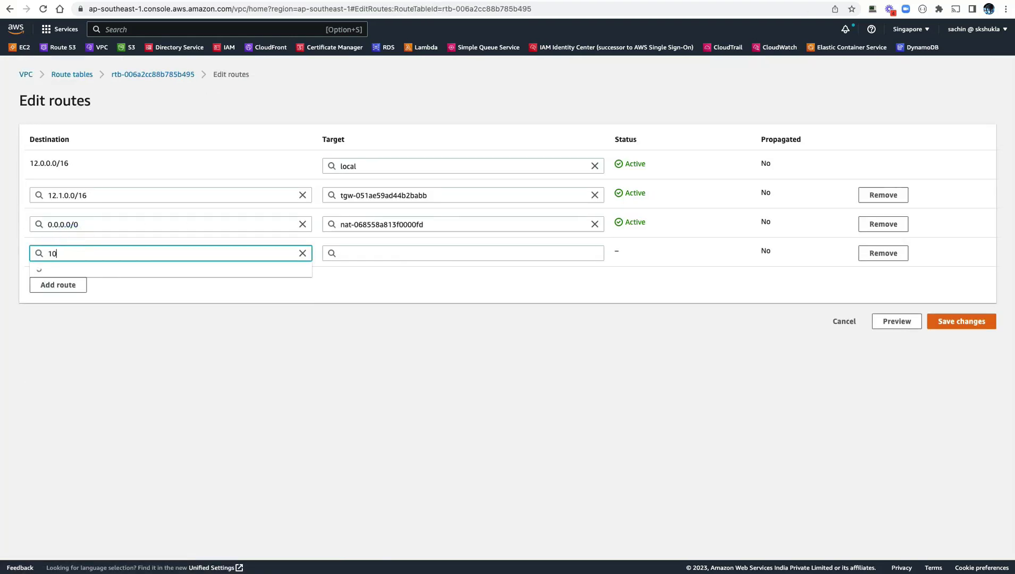
type(".0.0.0/16")
left_click(70, 268)
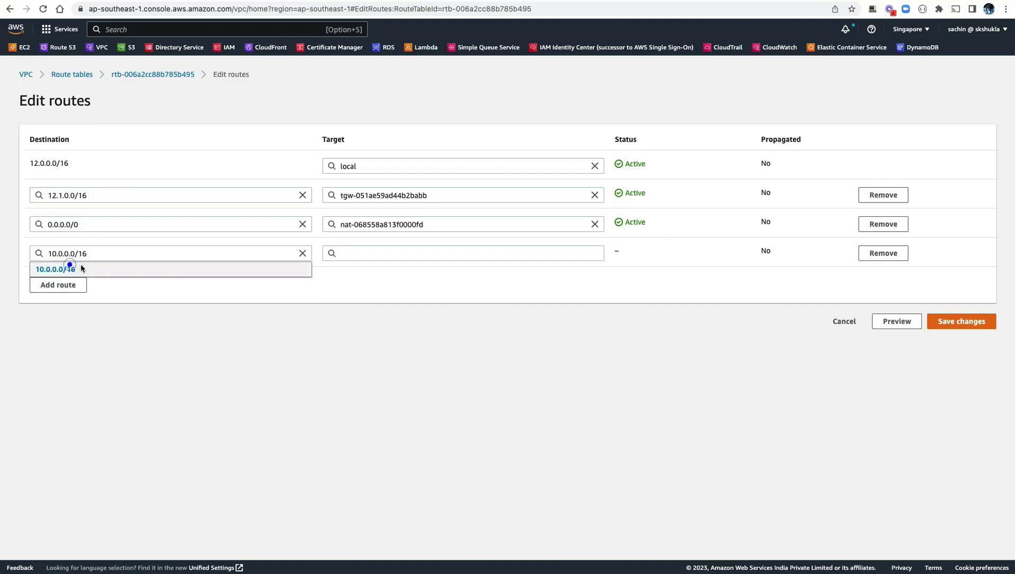
left_click(346, 254)
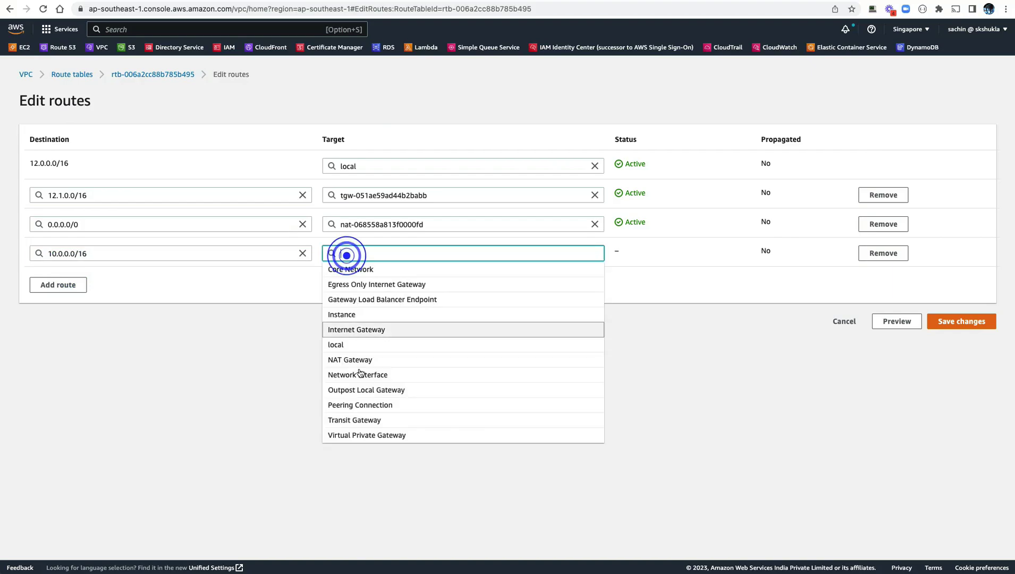
left_click(352, 418)
left_click(397, 269)
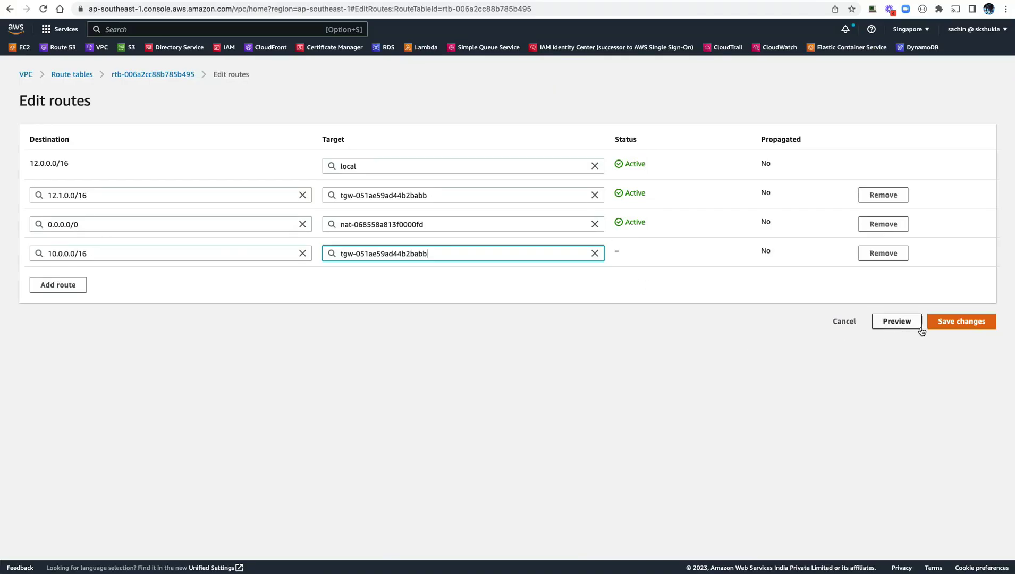
left_click(955, 321)
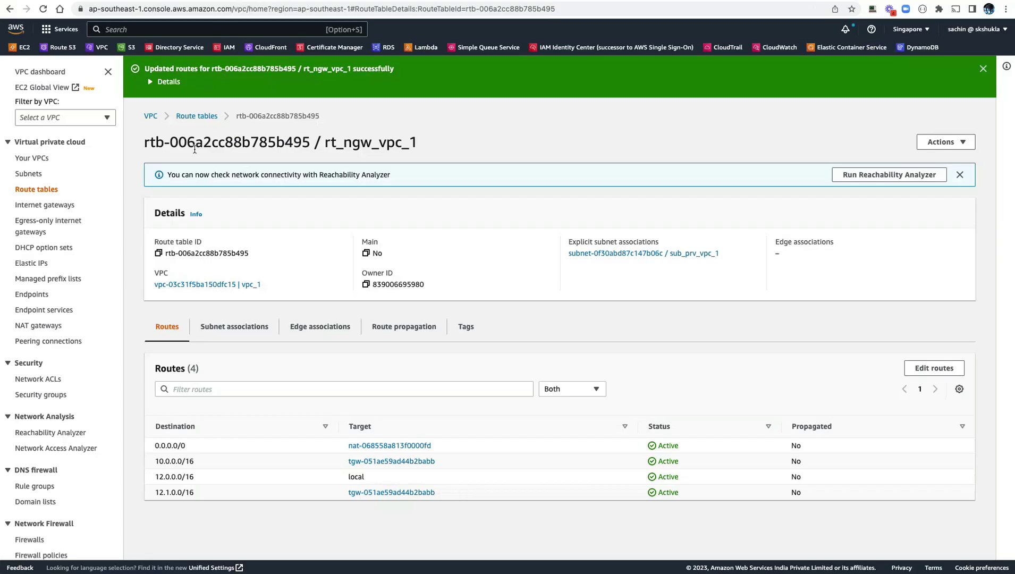
- Return to the route tables list and open the routes of rt_ngw_vpc_2 for editing
left_click(195, 116)
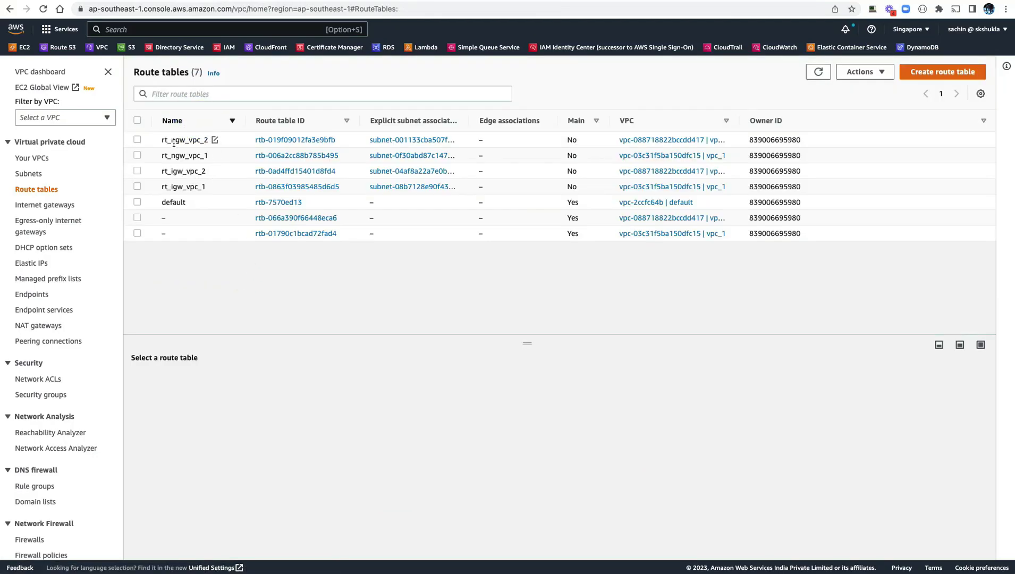
left_click(293, 137)
left_click(924, 328)
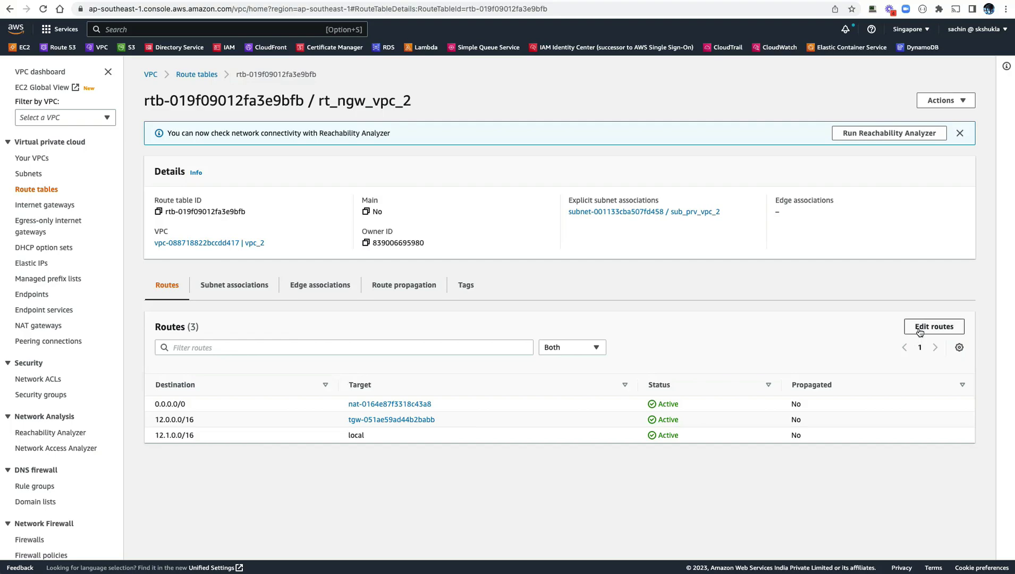
- Add a route for 10.0.0.0/16 to rt_ngw_vpc_2 targeting transit gateway tgw-051ae59ad44b2babb, and save the changes
left_click(70, 258)
left_click(70, 253)
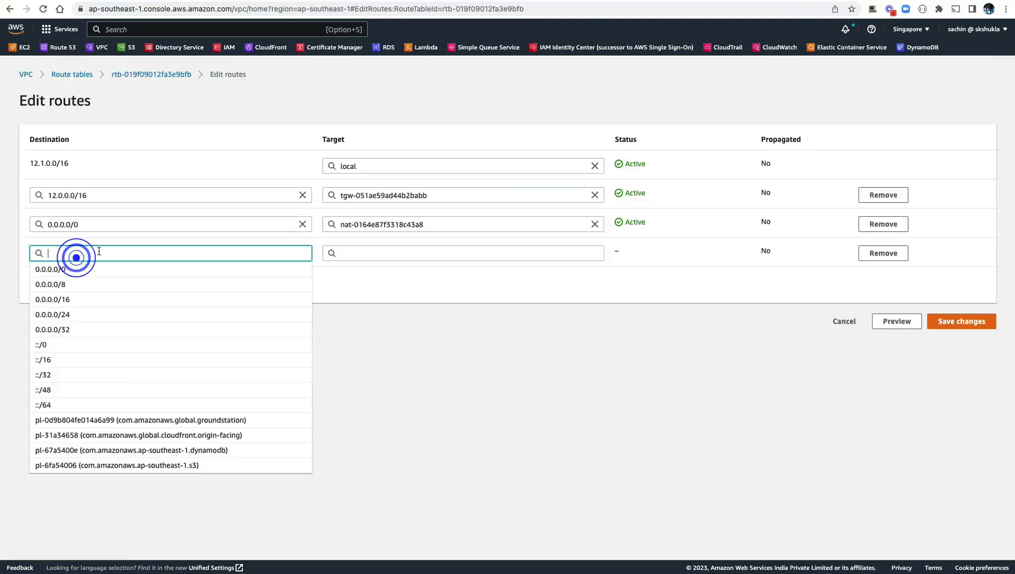
type("10.0.0.0")
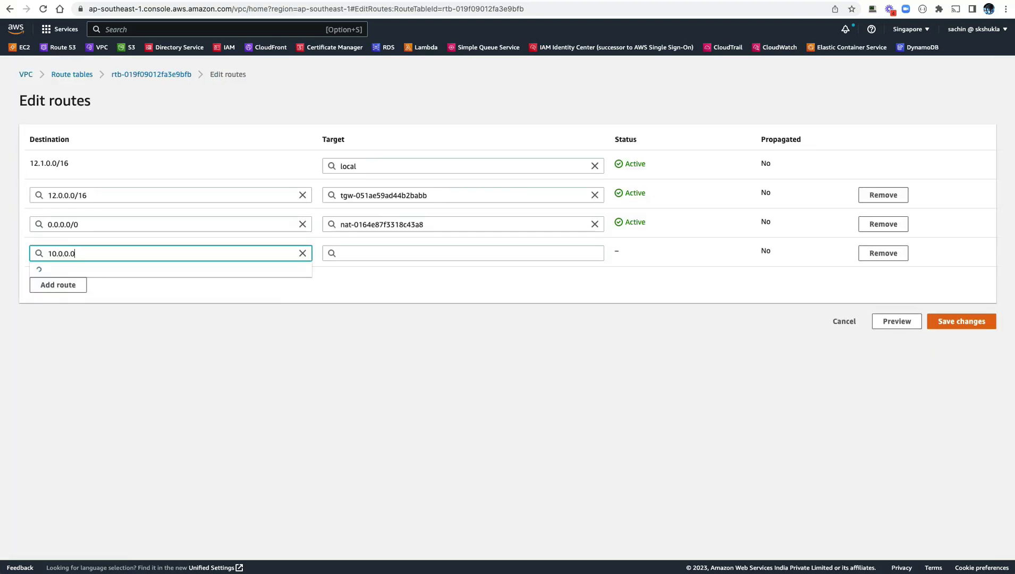
type("/16")
left_click(75, 267)
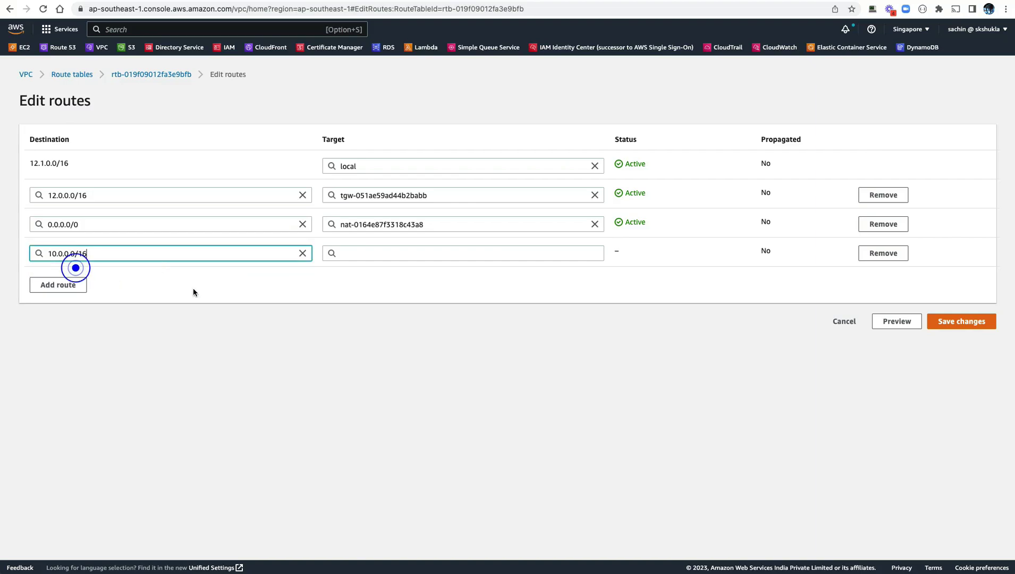
left_click(520, 253)
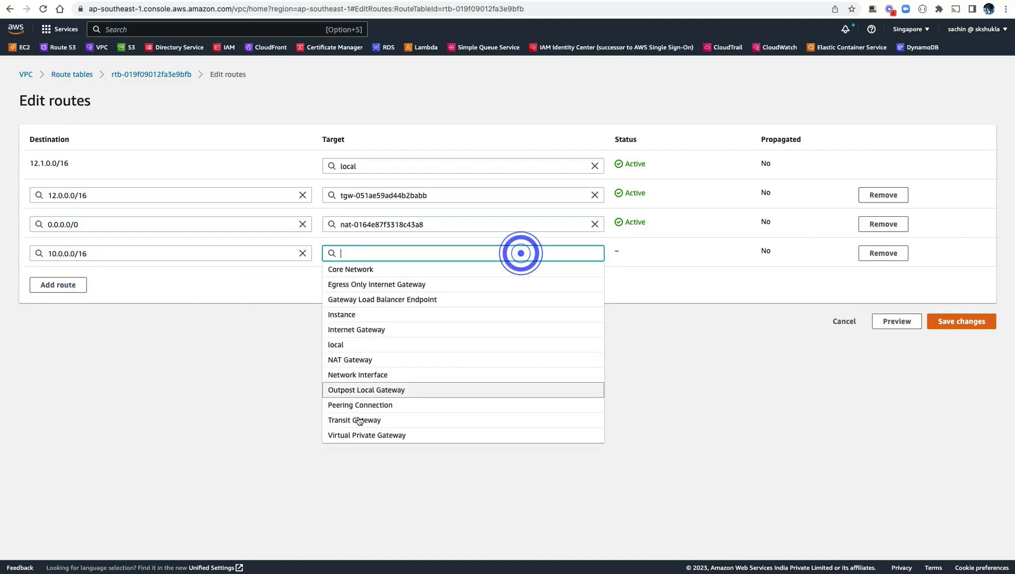
left_click(357, 420)
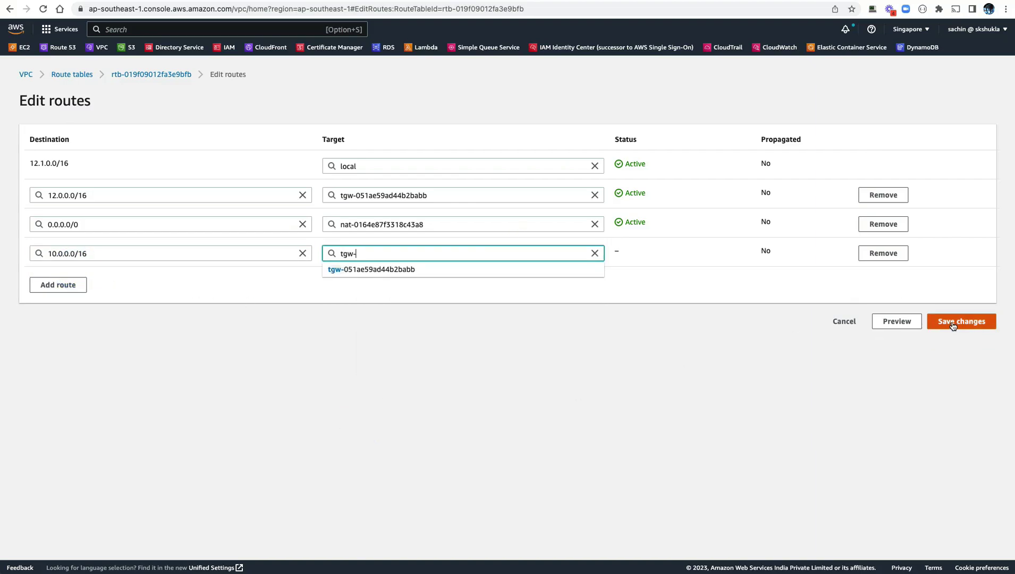
left_click(385, 267)
left_click(964, 321)
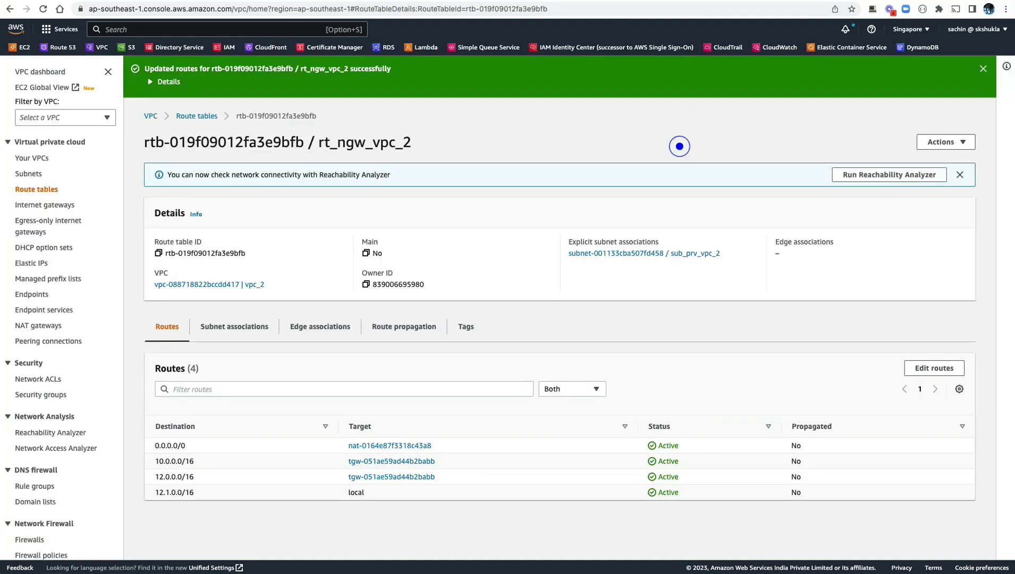
- Compare the 12.0.1.9 host address in the terminal sessions with the VPC layout in the Brainboard diagram
key("super+Tab")
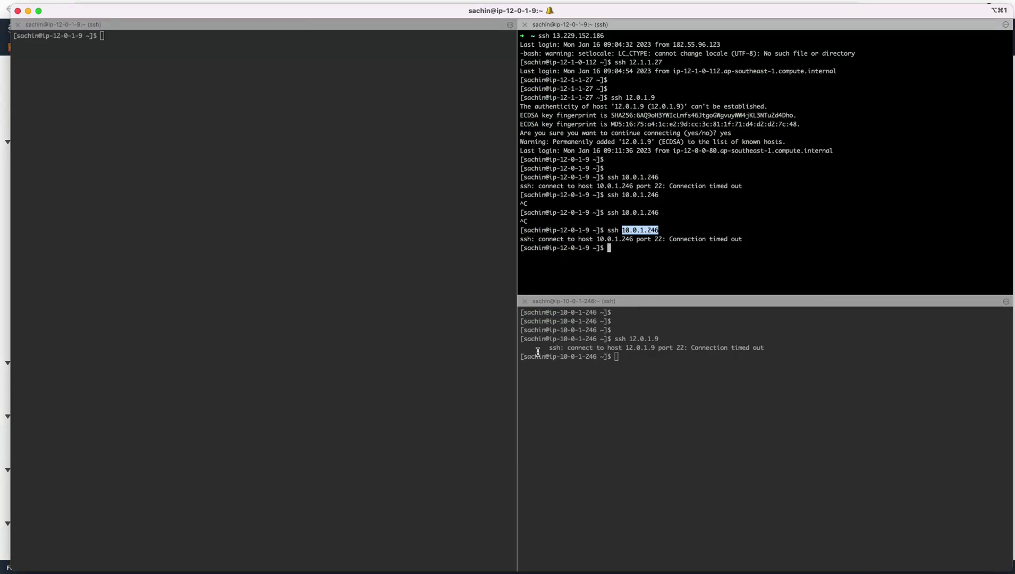
key("super+Tab")
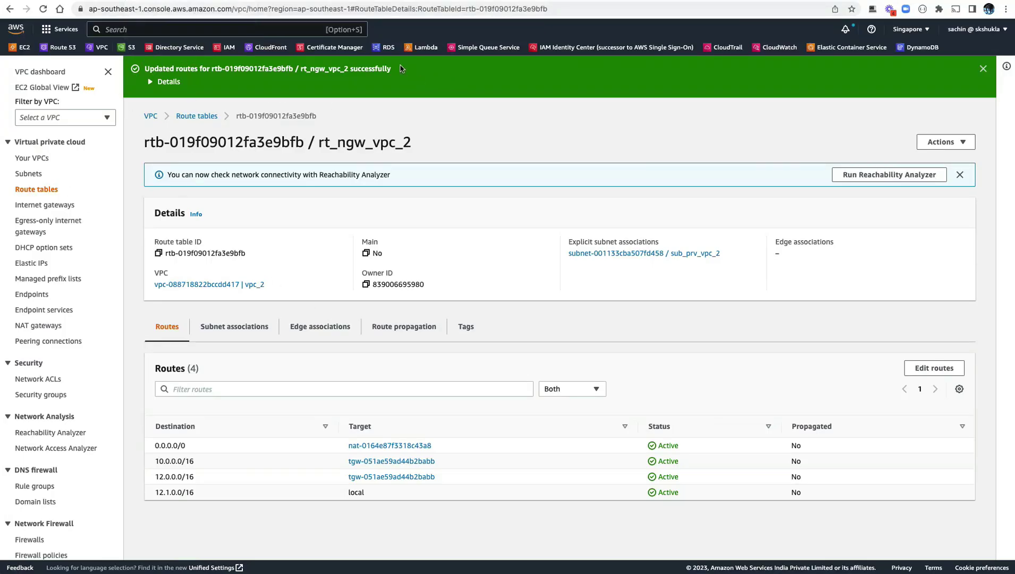
left_click(172, 7)
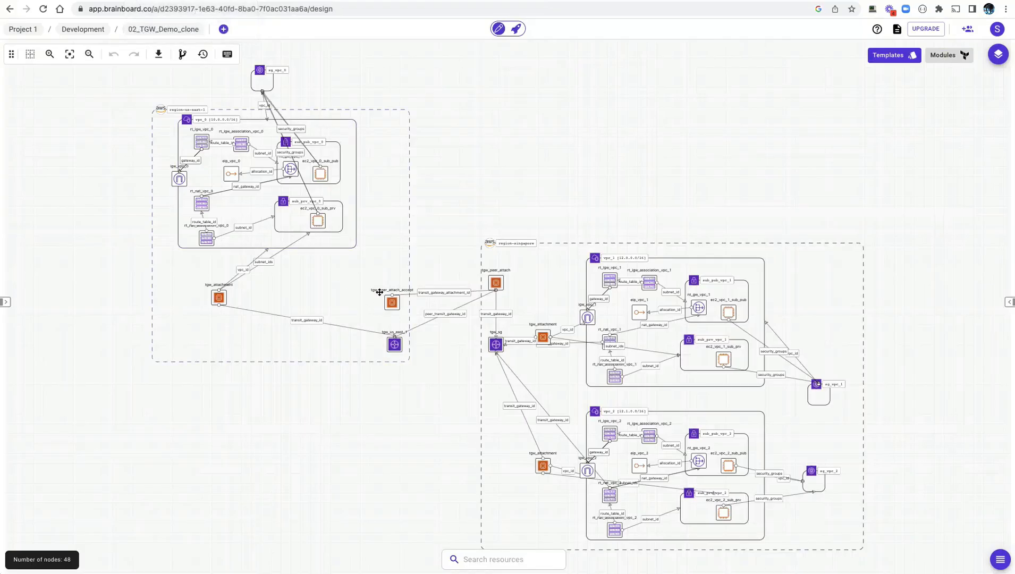
key("super+Tab")
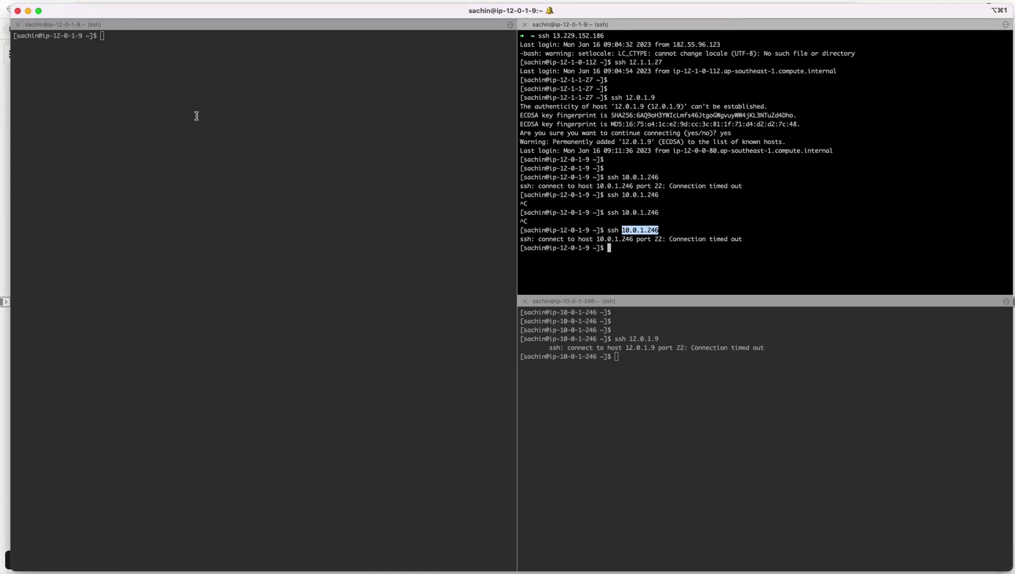
left_click_drag(51, 36, 68, 36)
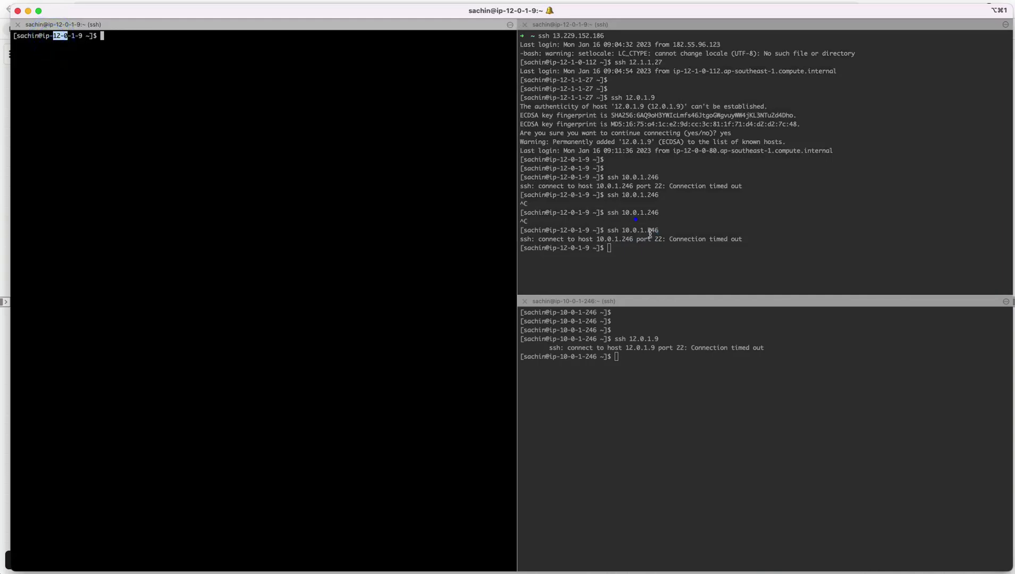
left_click(635, 219)
left_click_drag(560, 245, 591, 248)
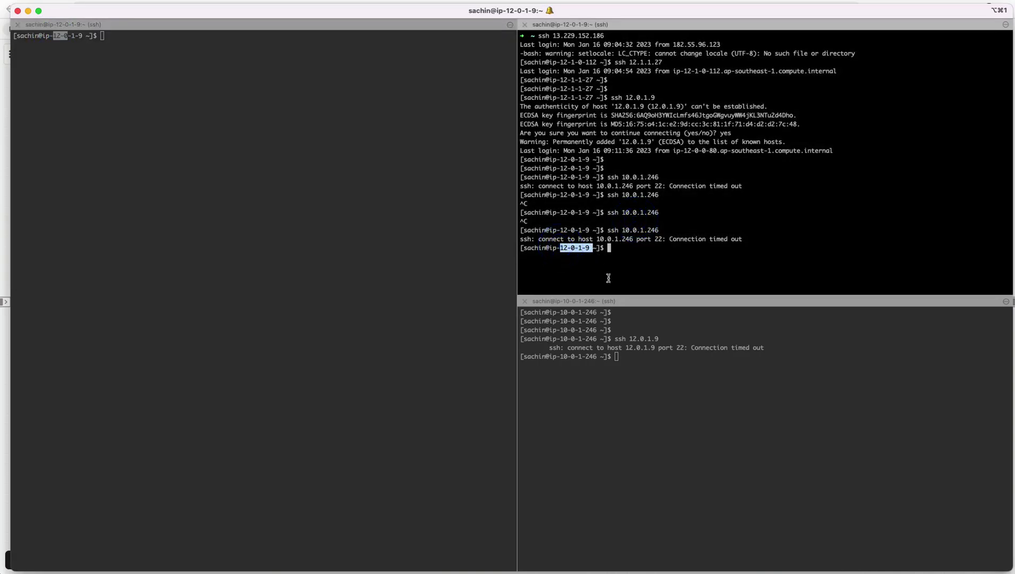
key("super+Tab")
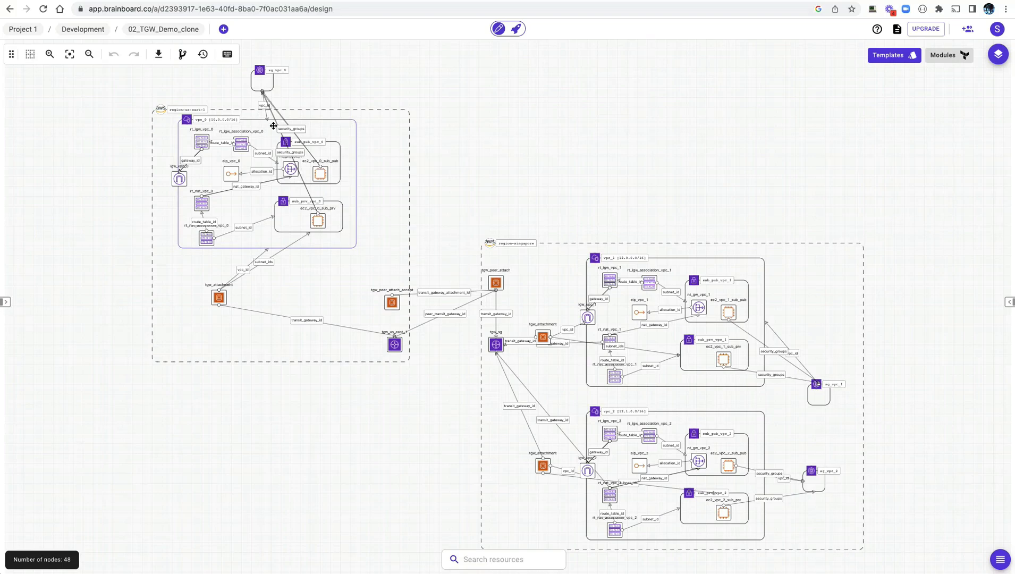
- Switch to the terminal and connect from host 12.0.1.9 to 10.0.1.246 over SSH
key("super+Tab")
left_click(643, 275)
type("s")
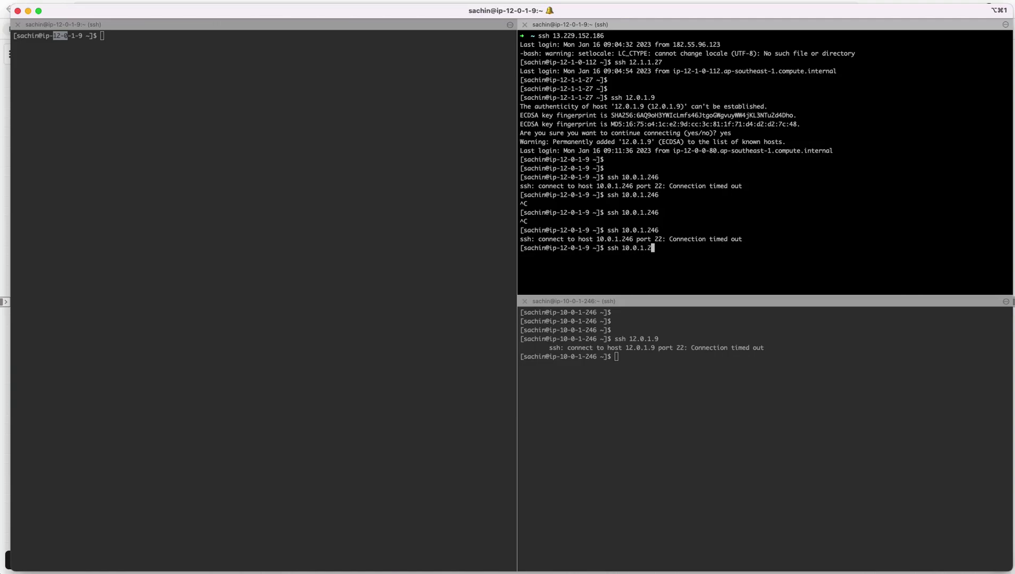
key("super+Tab")
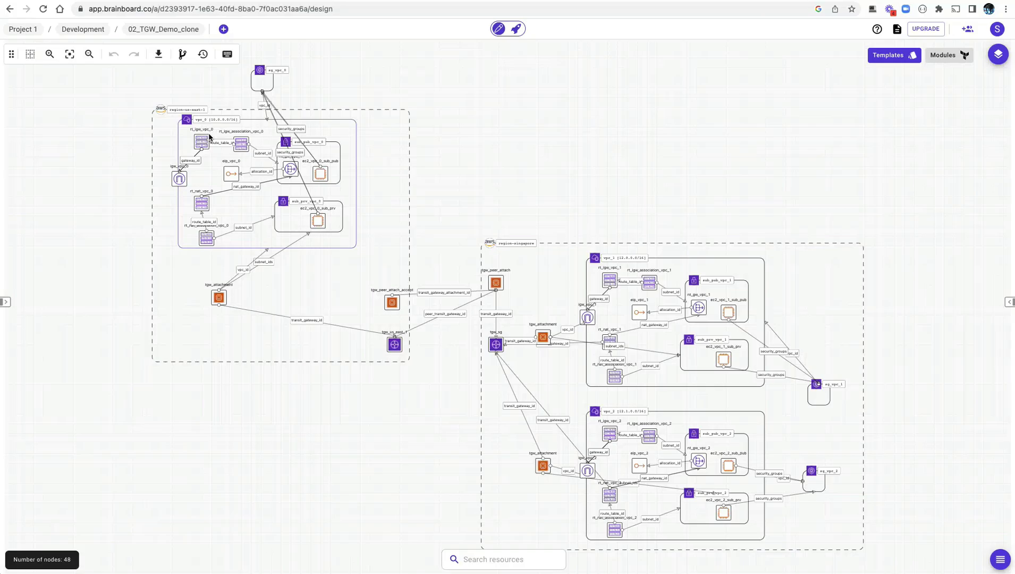
key("super+Tab")
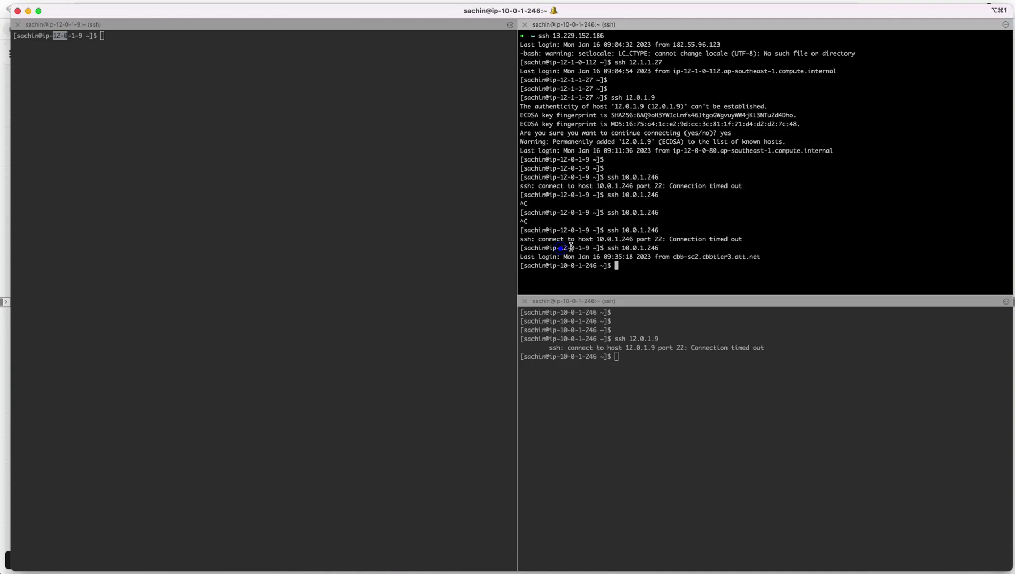
- Cancel the stray text pasted at the 10.0.1.246 prompt and clear that terminal session
left_click_drag(570, 248, 646, 250)
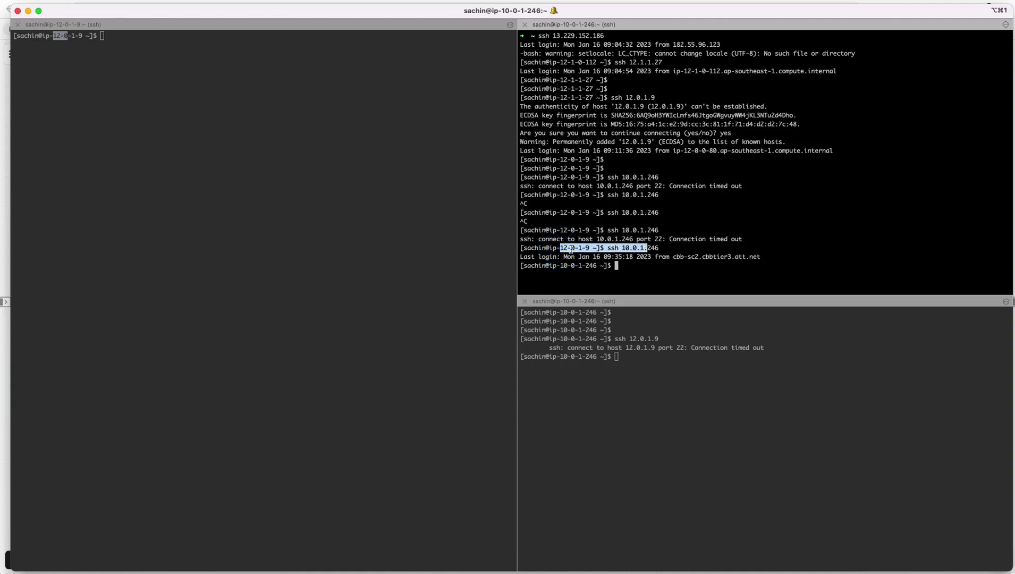
left_click_drag(564, 248, 571, 266)
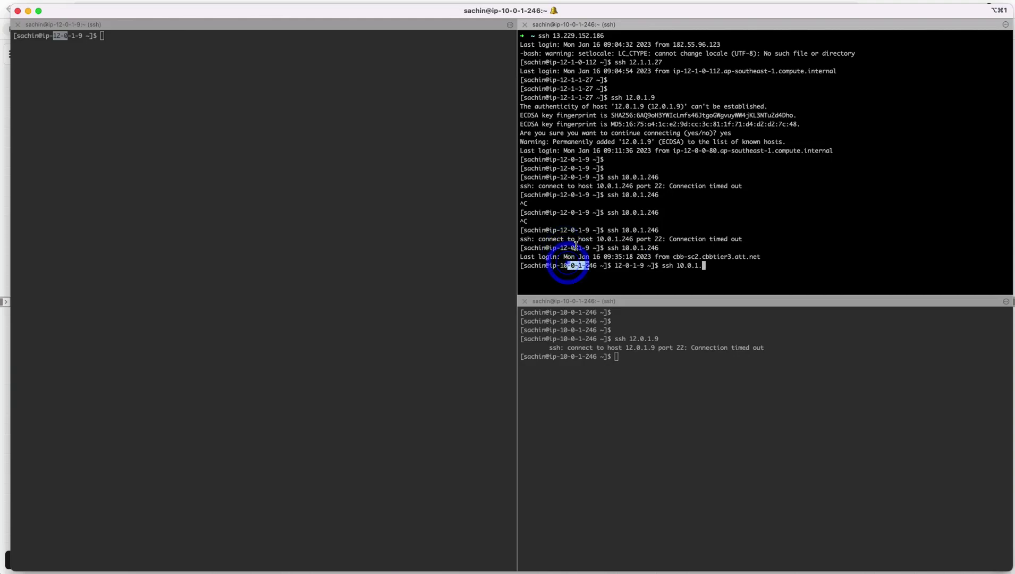
key("ctrl+c")
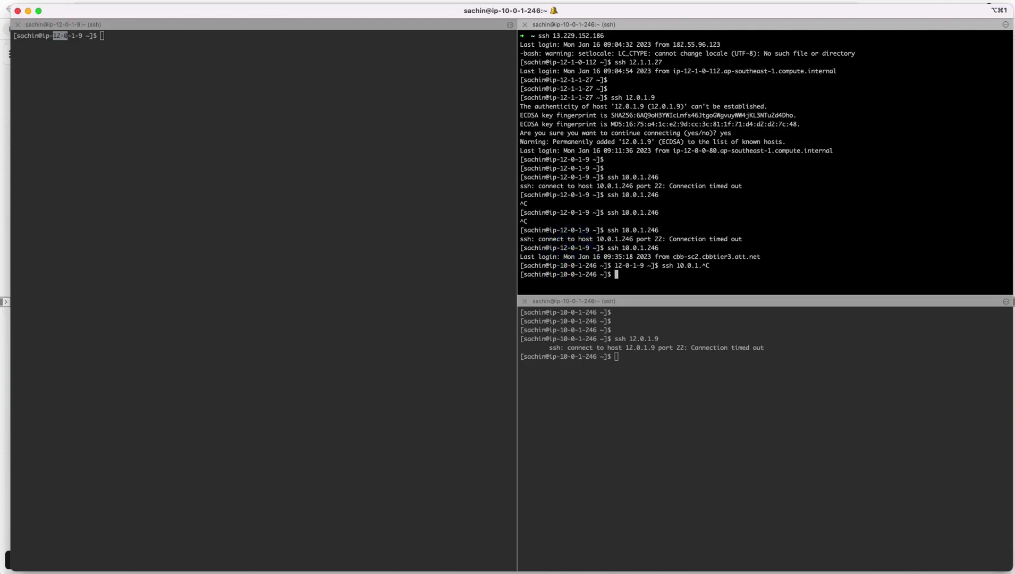
type("clear")
key("Return")
triple_click(566, 212)
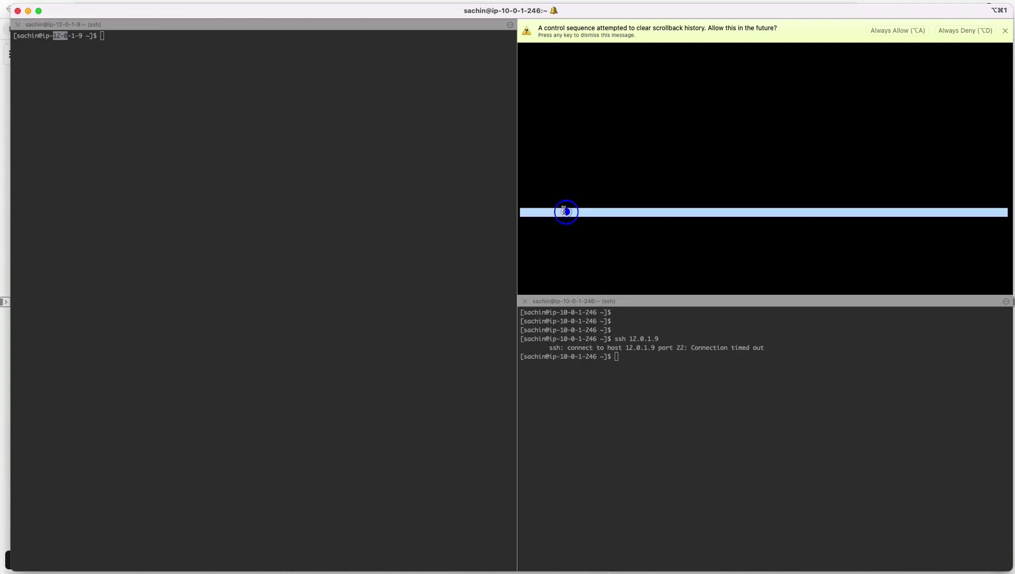
key("Return")
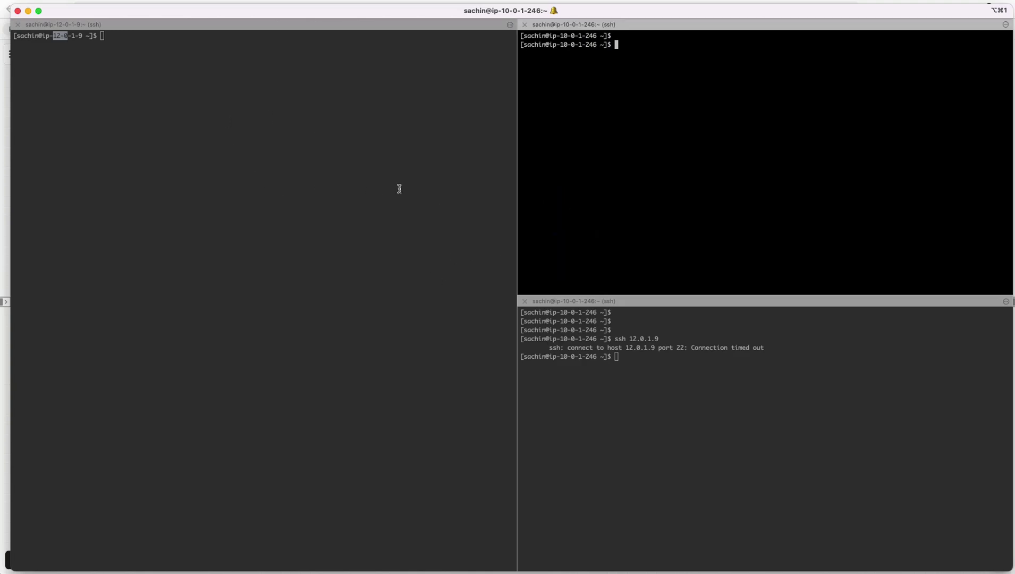
- Compare the host names in the 12.0.1.9 and 10.0.1.246 terminal sessions, and begin an ssh command at the 10.0.1.246 prompt
left_click(296, 165)
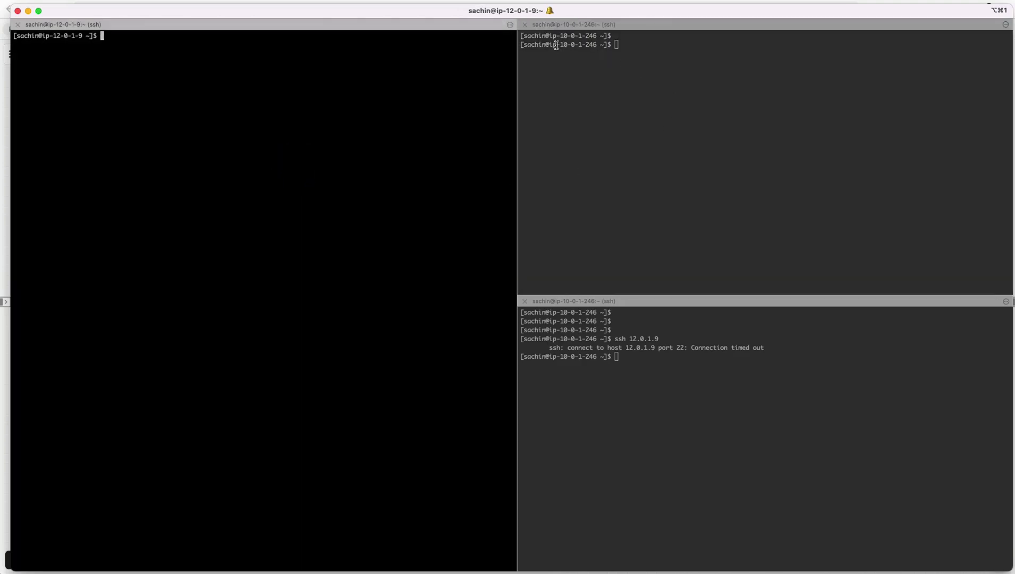
left_click_drag(580, 45, 606, 44)
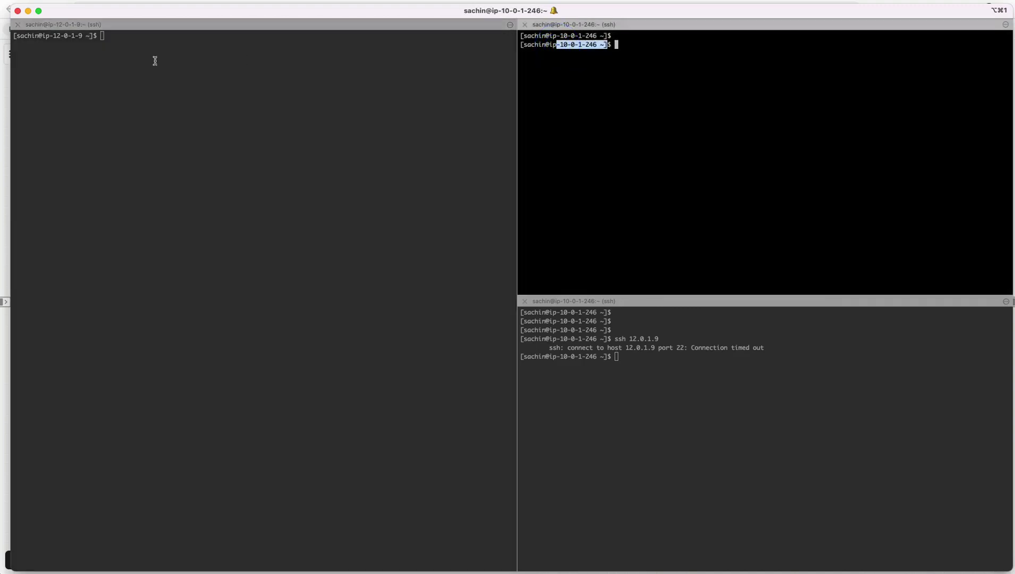
left_click(49, 37)
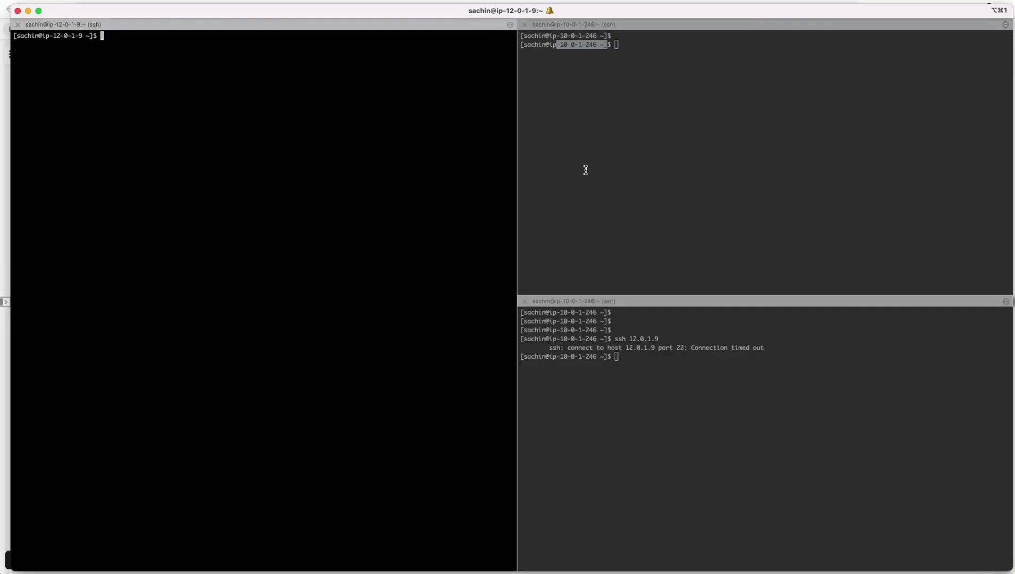
left_click(584, 171)
key("Return")
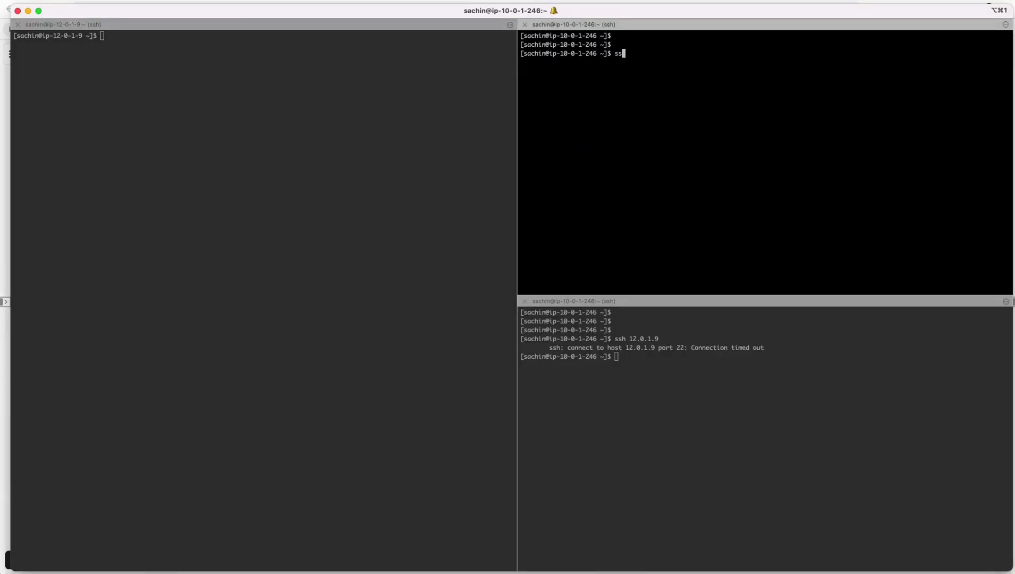
left_click_drag(550, 54, 597, 53)
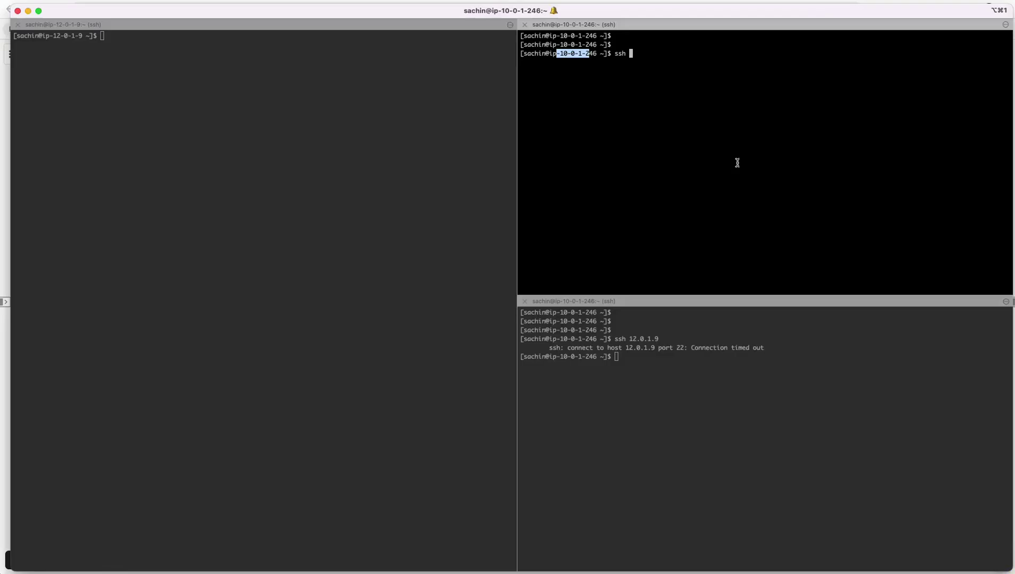
left_click(734, 163)
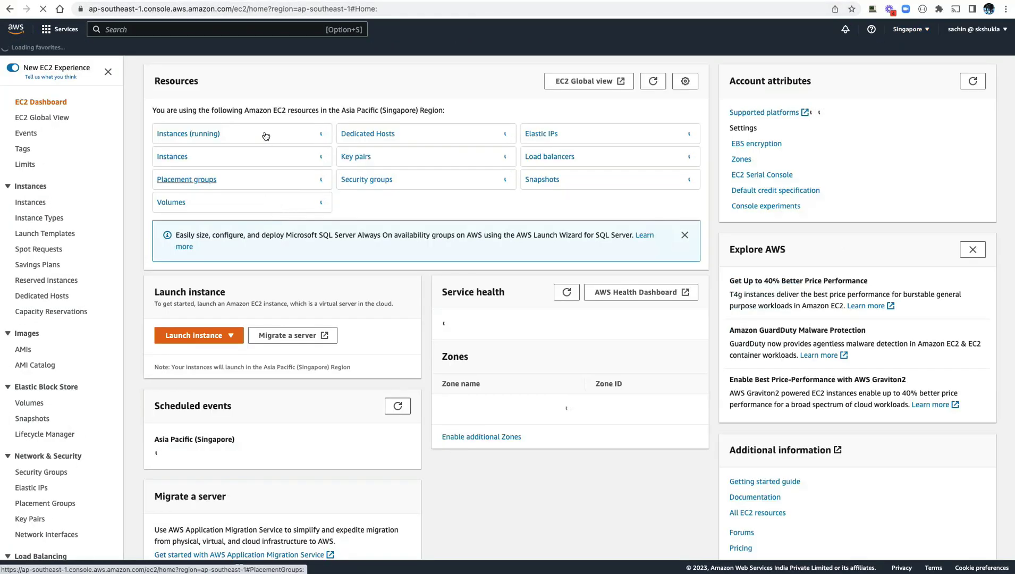
- List the running EC2 instances in the Singapore AWS console and copy the private IPv4 address of ec2_vpc_2_sub_prv
left_click(201, 133)
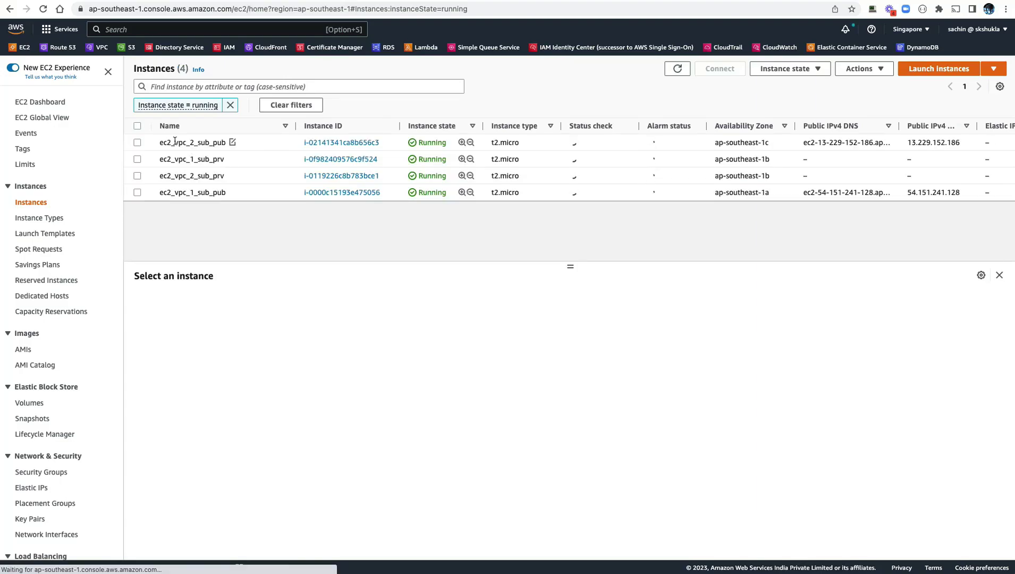
left_click_drag(163, 176, 282, 180)
left_click(282, 180)
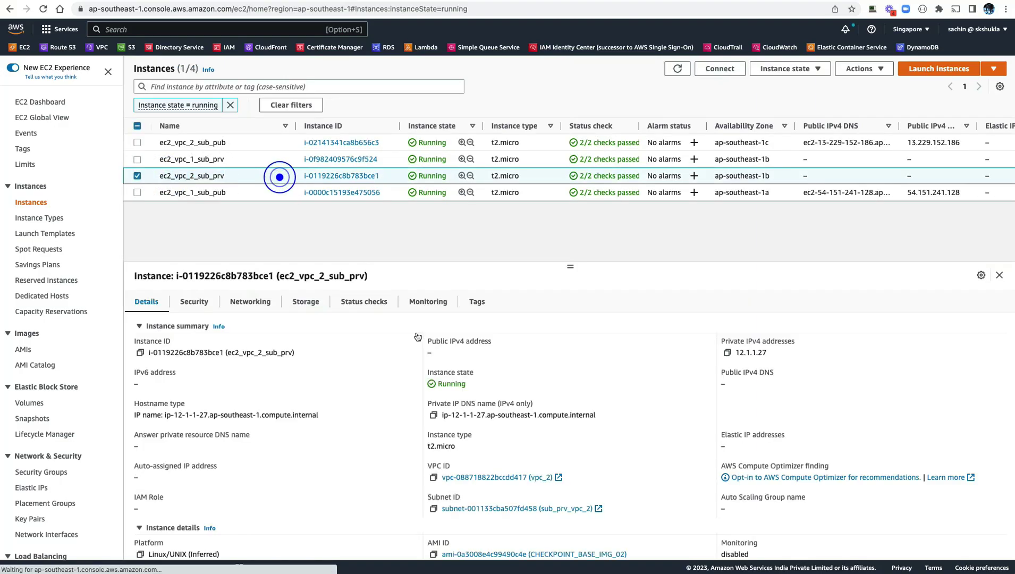
left_click(727, 352)
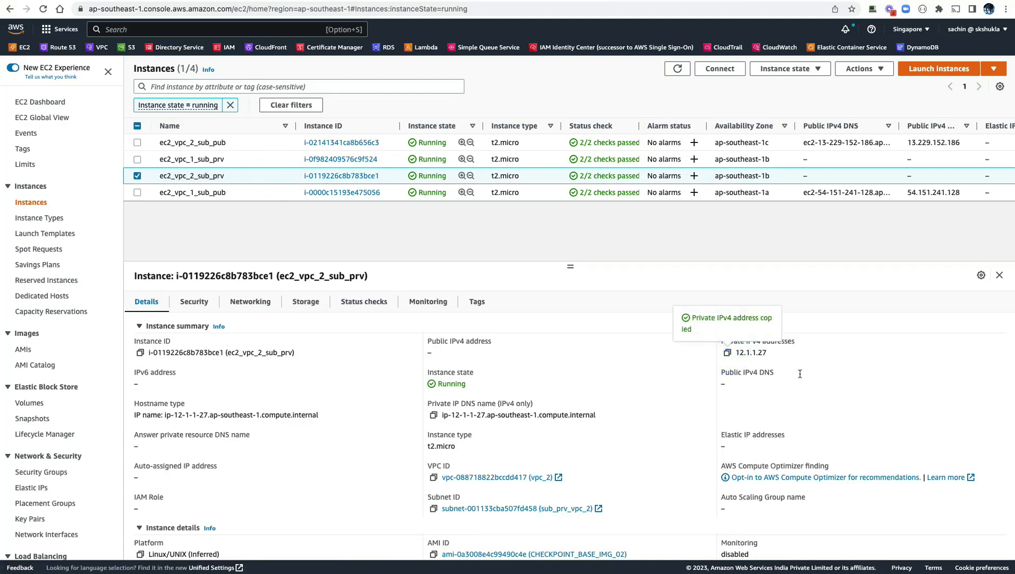
- Switch to the terminal and start an SSH connection from host 10.0.1.246 to 12.1.1.27
key("super+Tab")
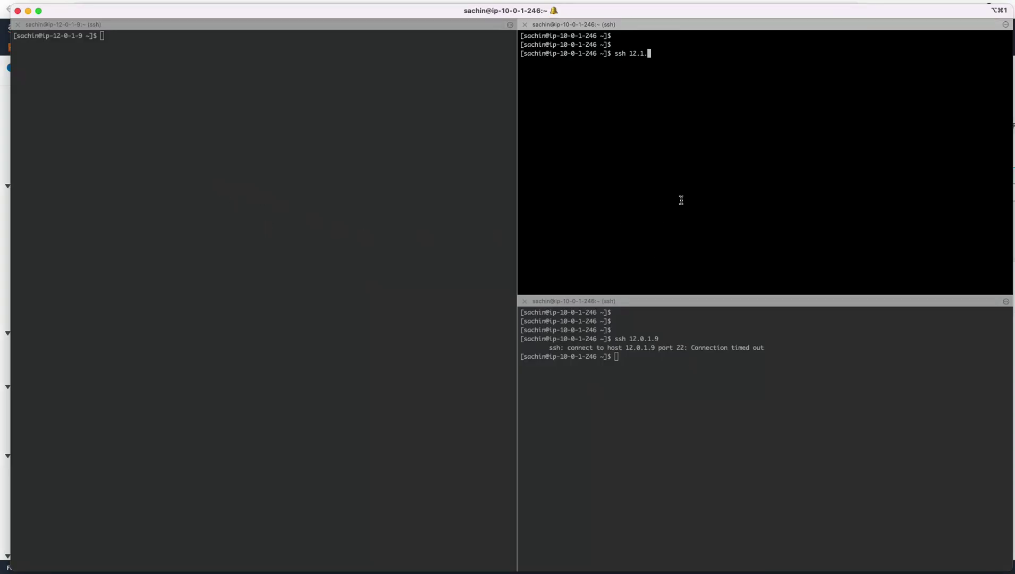
left_click(681, 200)
type("1.27")
left_click_drag(557, 53, 596, 51)
key("super+Tab")
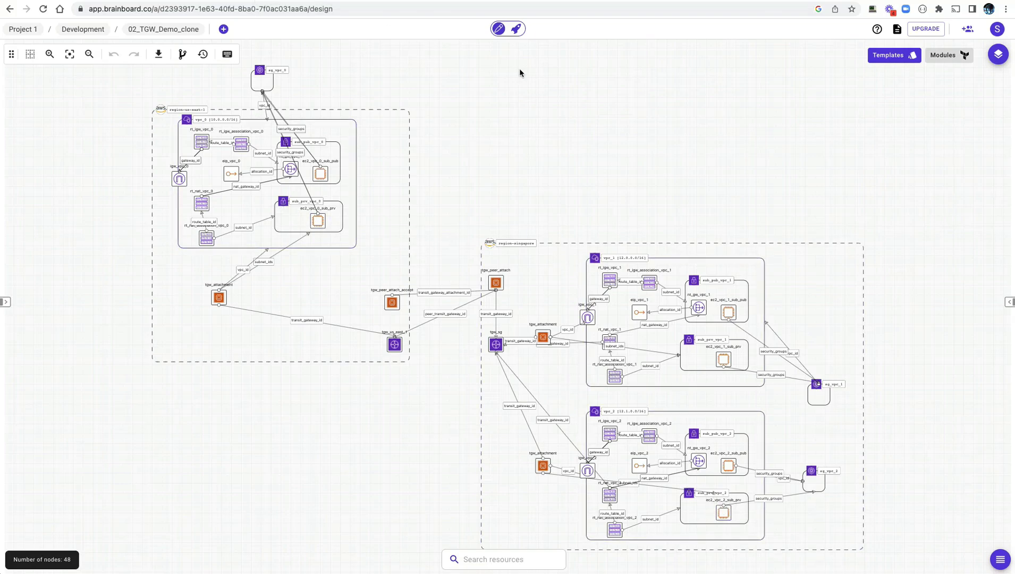
key("super+Tab")
left_click(725, 176)
key("Return")
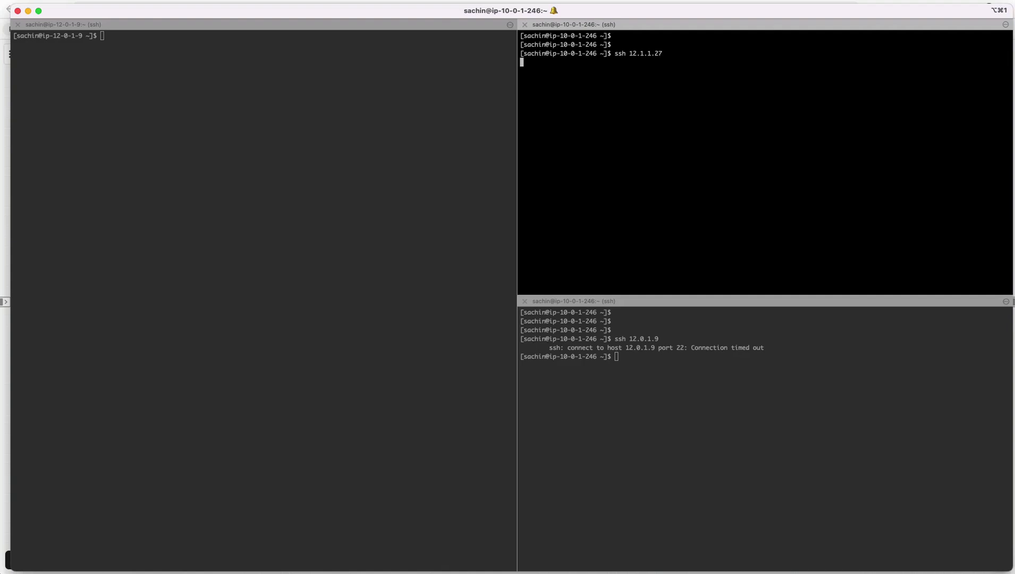
- Accept the host key of 12.1.1.27 with yes and check that the remote prompt responds
type("yes")
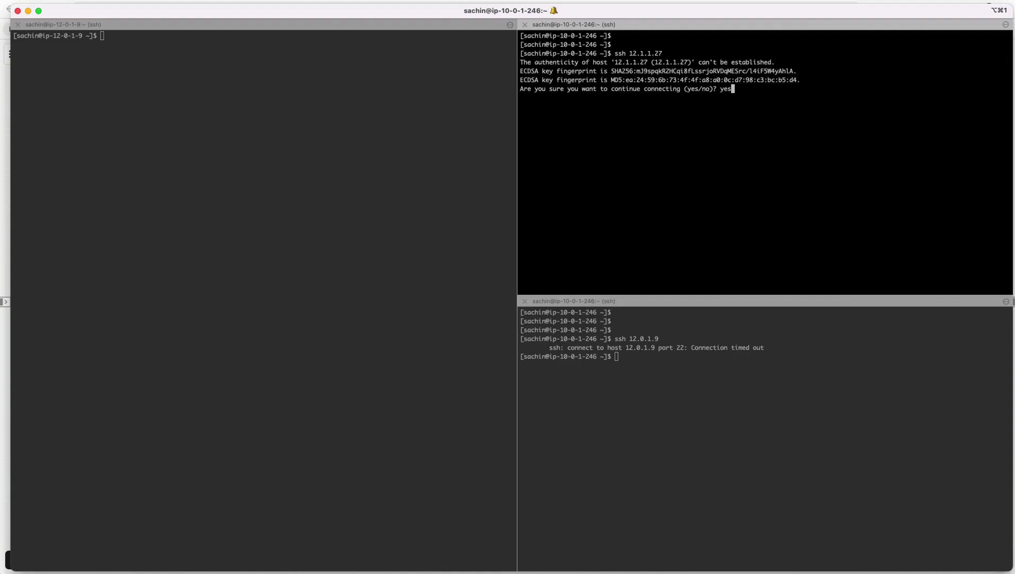
key("Return")
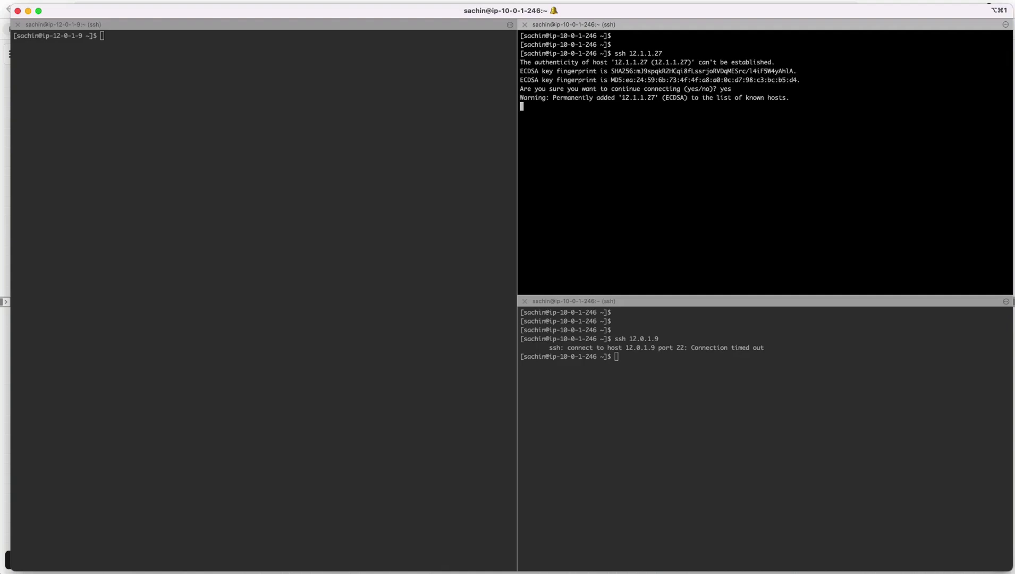
key("Return")
key("Return")
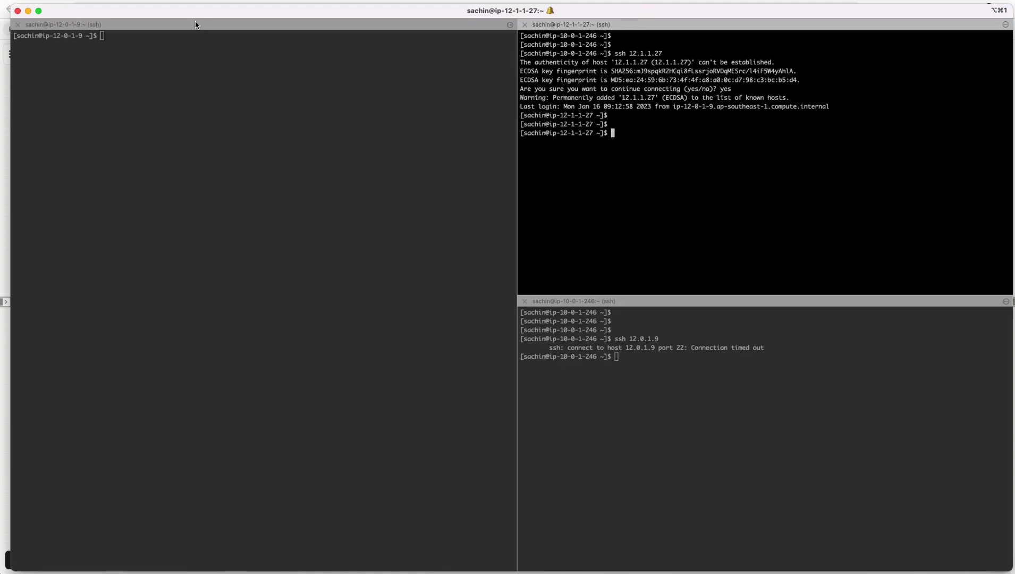
- Switch to the Brainboard diagram and examine the peering path between the us-east-1 and Singapore transit gateways
left_click(142, 0)
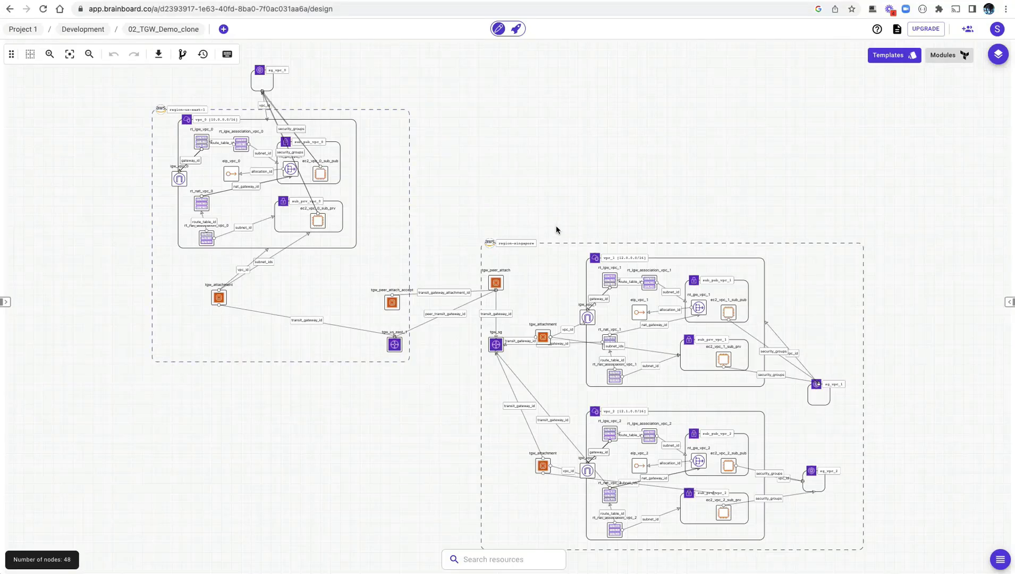
scroll(556, 225, "up", 5)
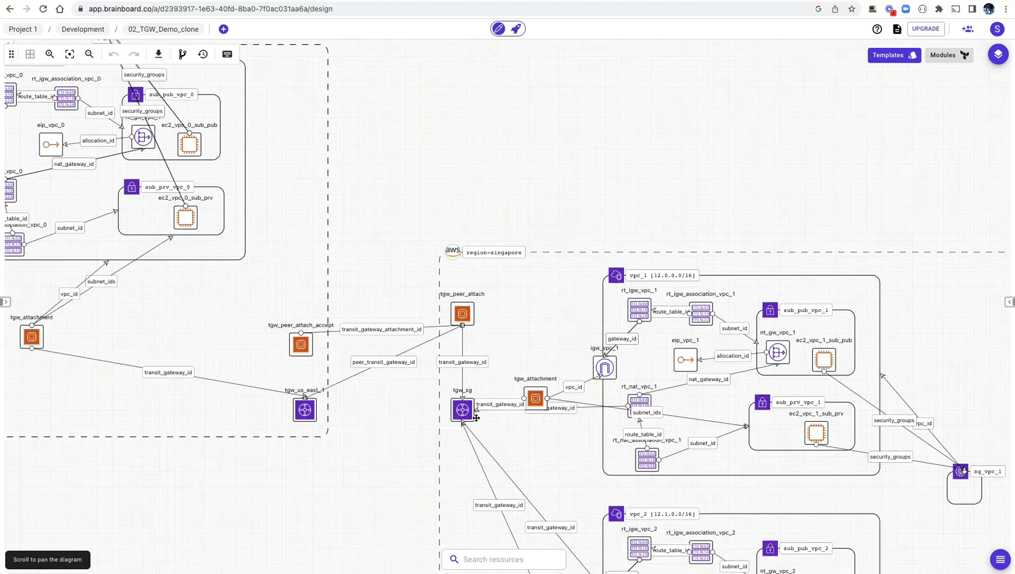